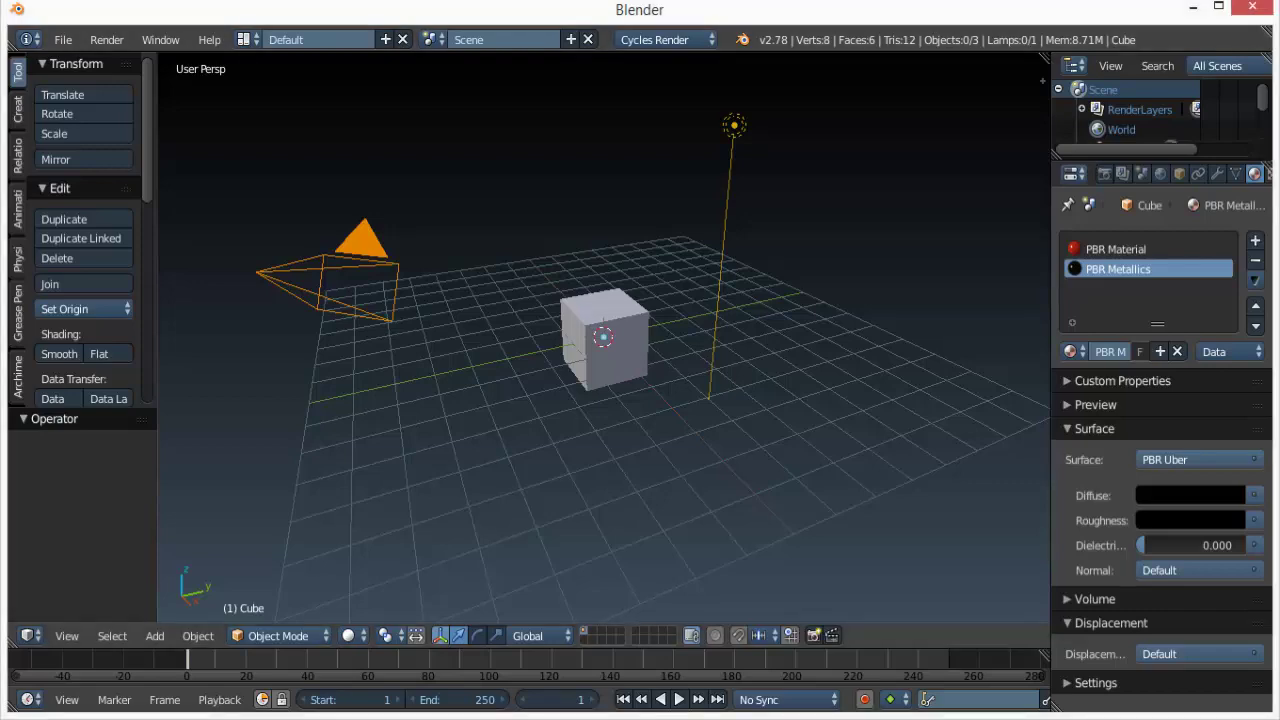
Delete the default cube, camera and lamp from the scene.
middle_click_drag(560, 400, 625, 396)
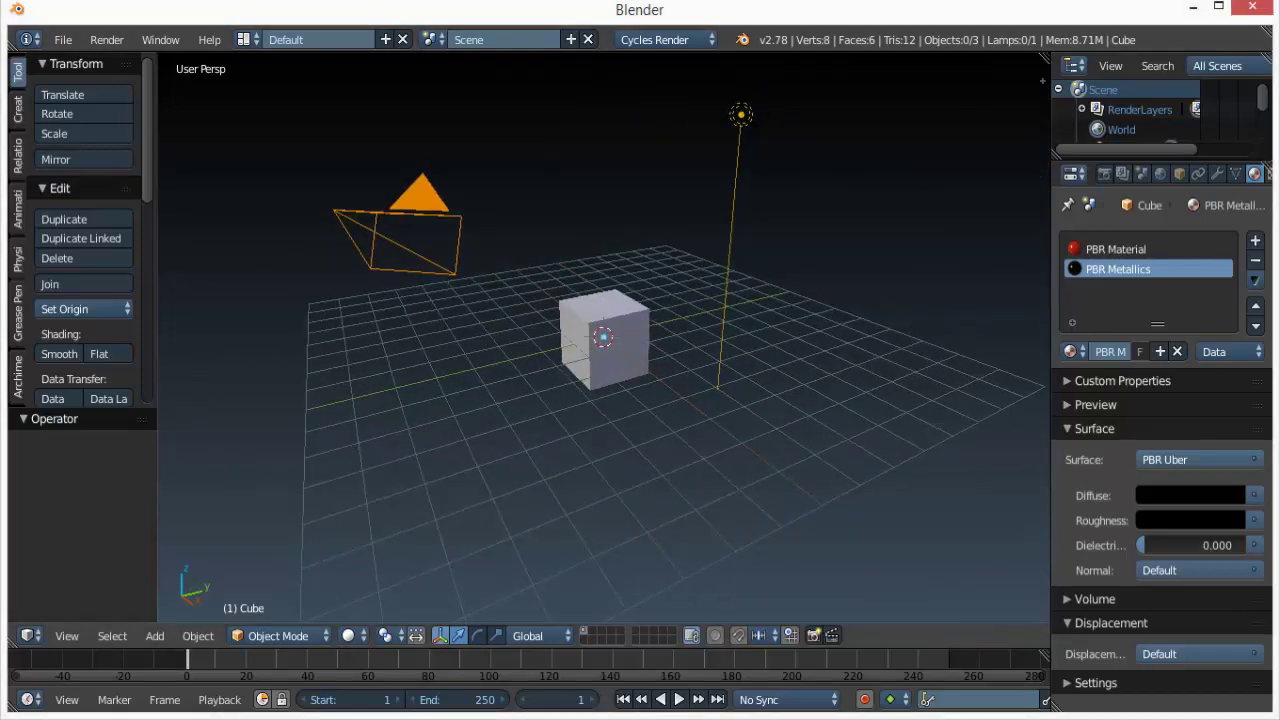
key("a")
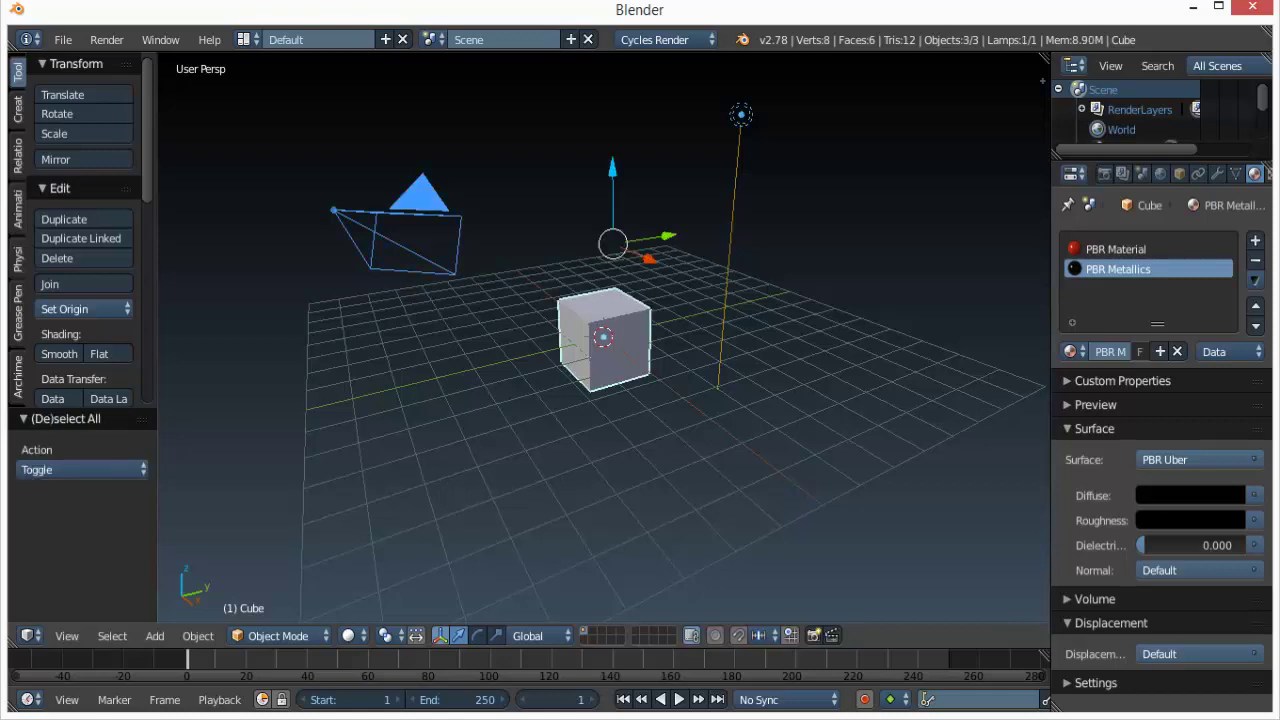
key("x")
left_click(608, 374)
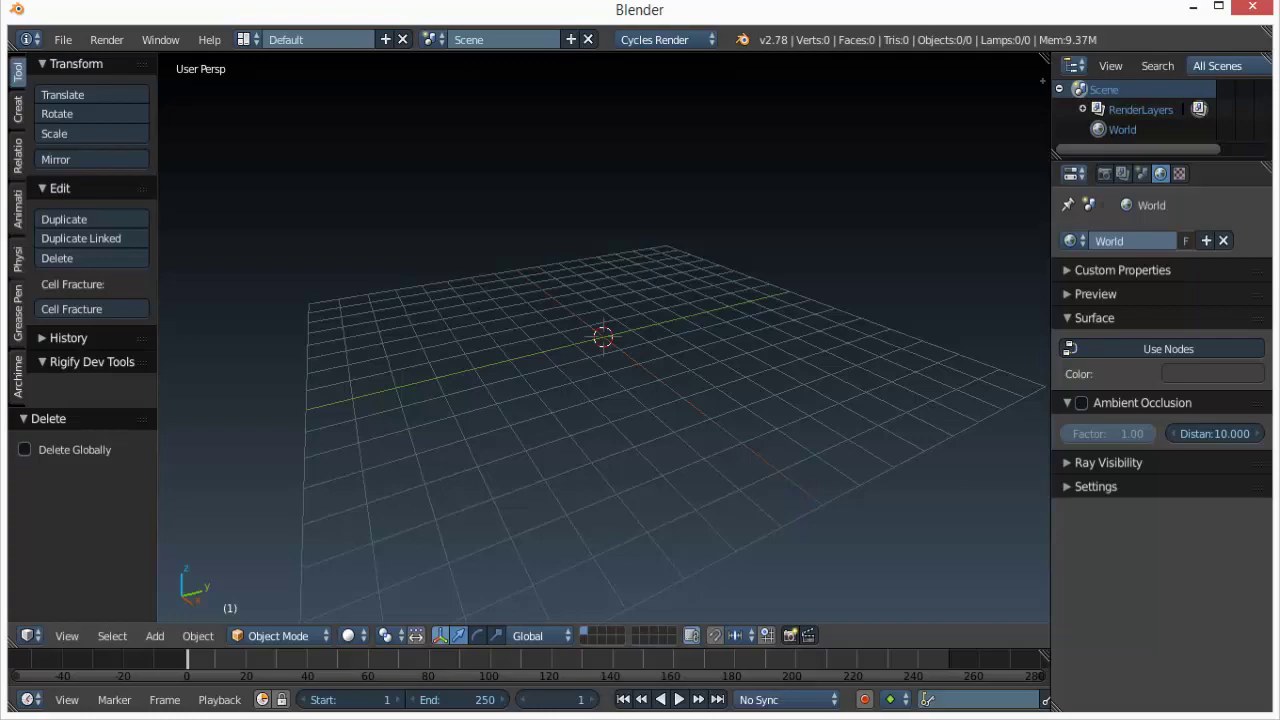
Add a cylinder mesh at the centre of the empty scene.
middle_click_drag(608, 374, 555, 435)
scroll(548, 460, "down", 2)
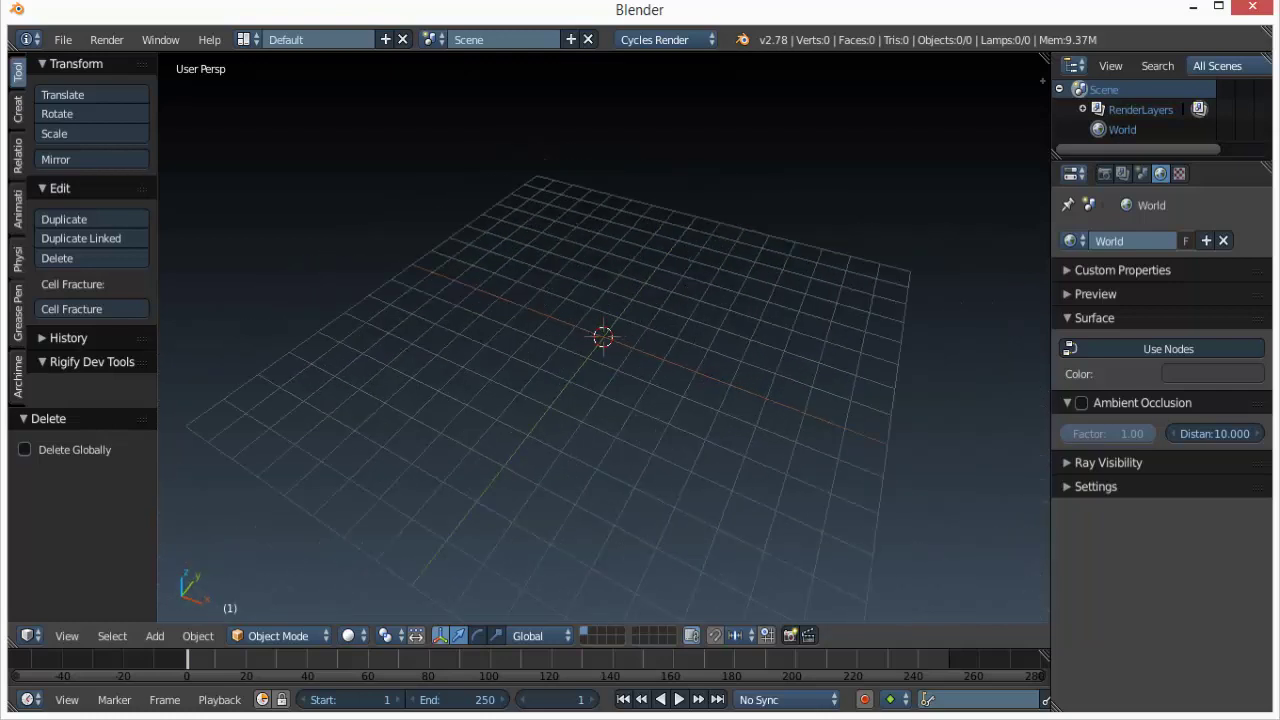
scroll(588, 382, "up", 2)
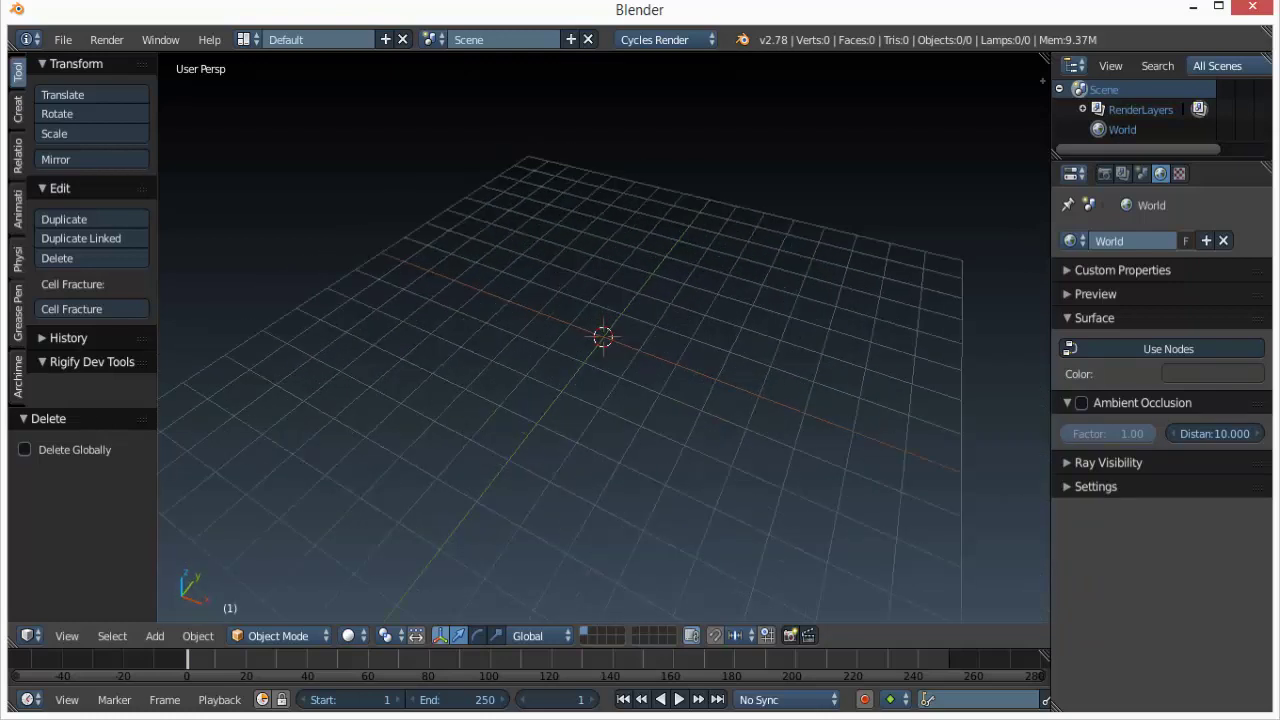
middle_click_drag(588, 382, 577, 332)
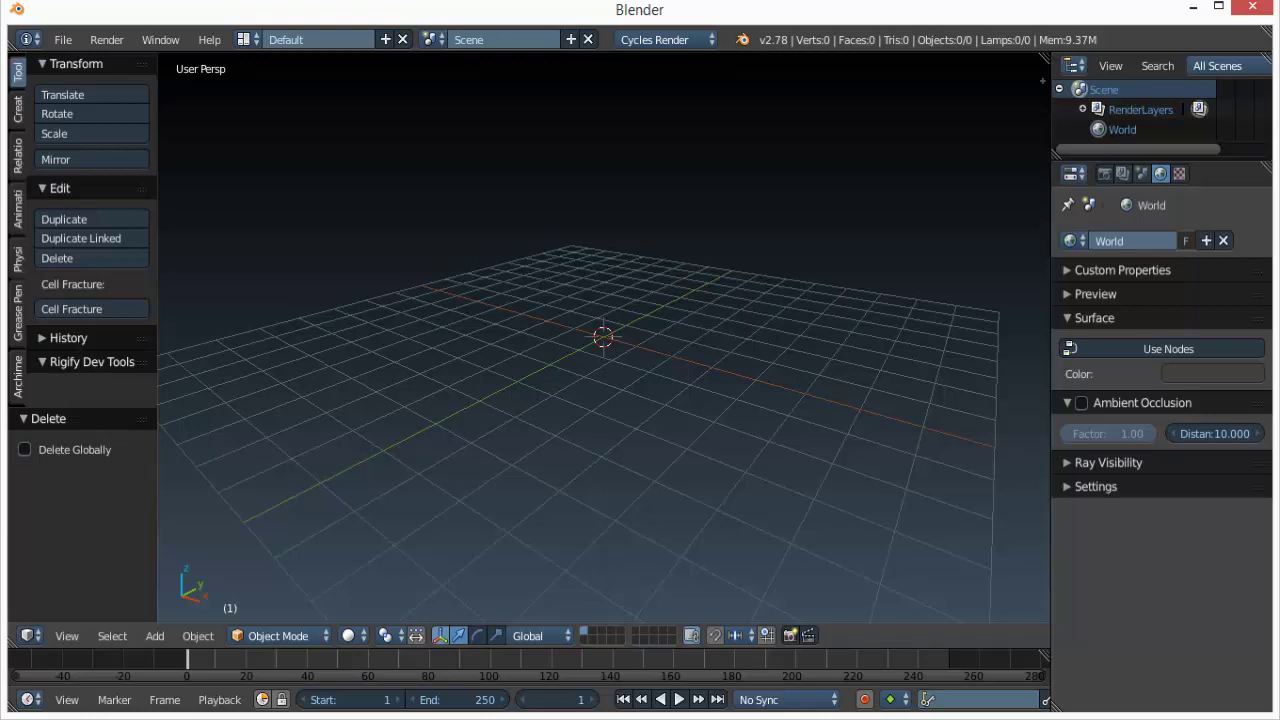
middle_click_drag(640, 340, 515, 400)
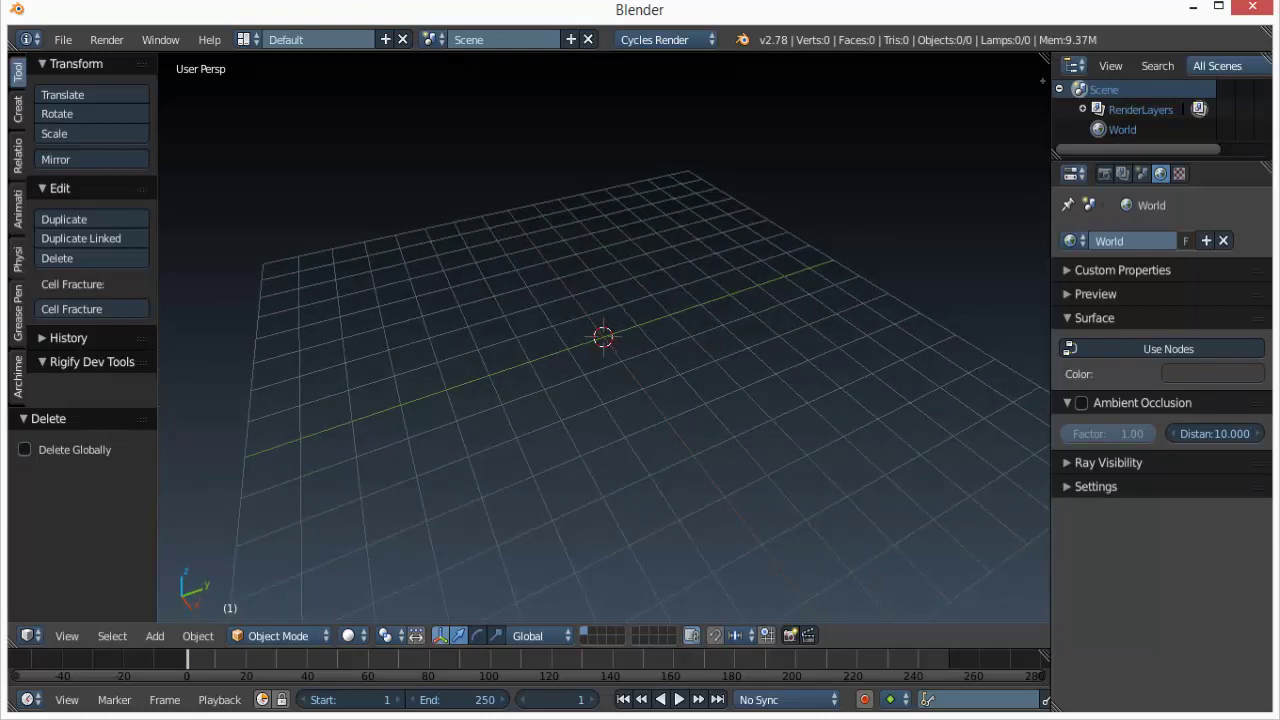
key("shift+a")
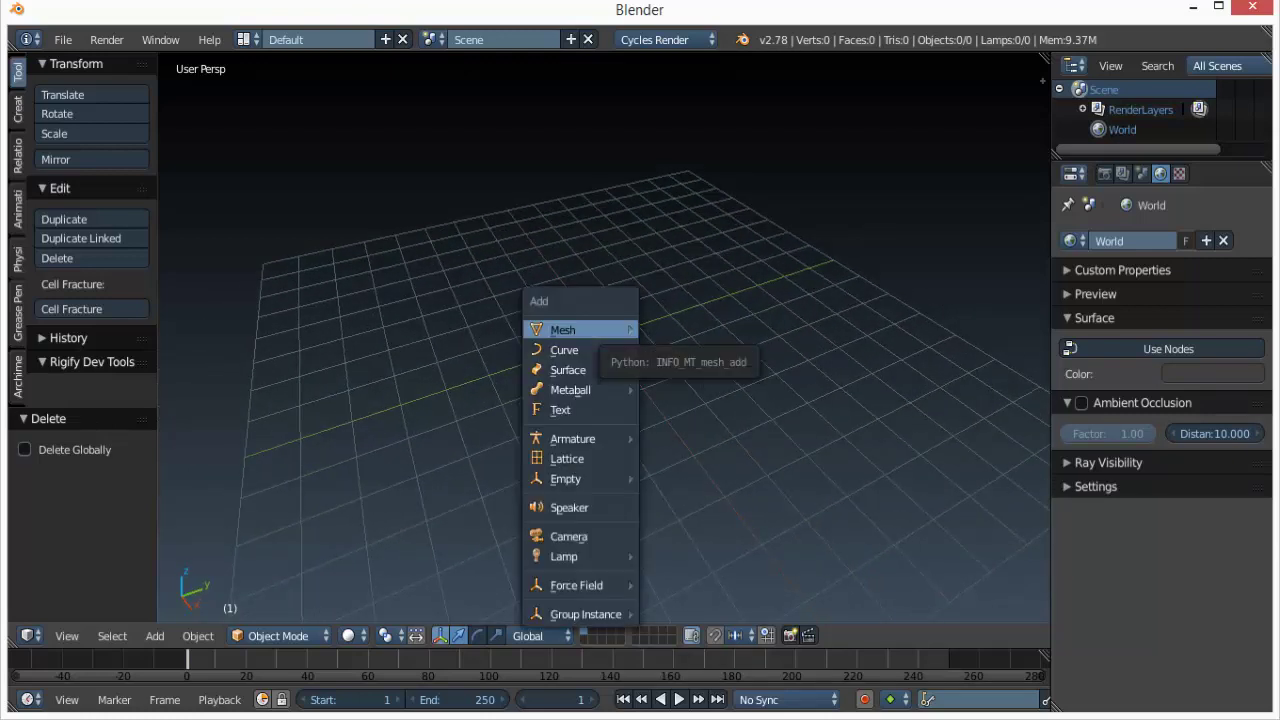
mouse_move(580, 330)
key("Return")
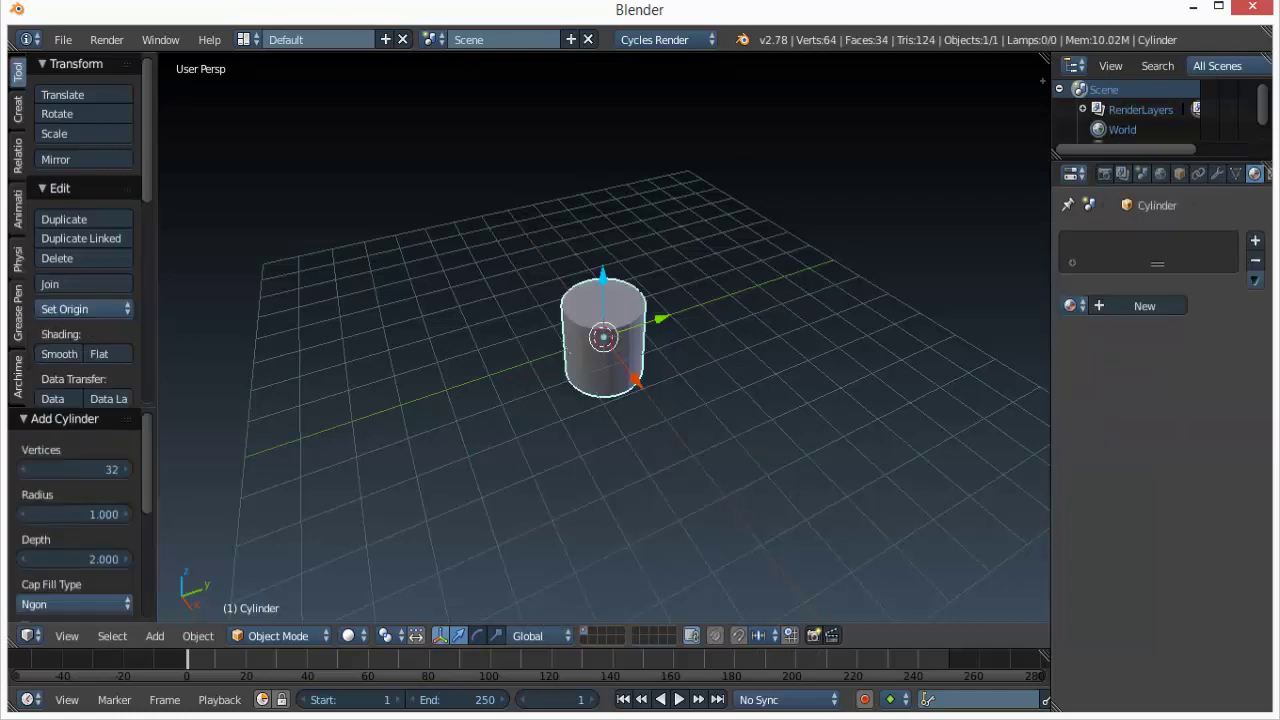
Move the cylinder up 1 unit along the Z axis.
scroll(603, 337, "up", 4)
middle_click_drag(603, 337, 610, 310)
key("g")
key("z")
key("1")
key("Return")
scroll(603, 337, "up", 2)
scroll(603, 337, "down", 1)
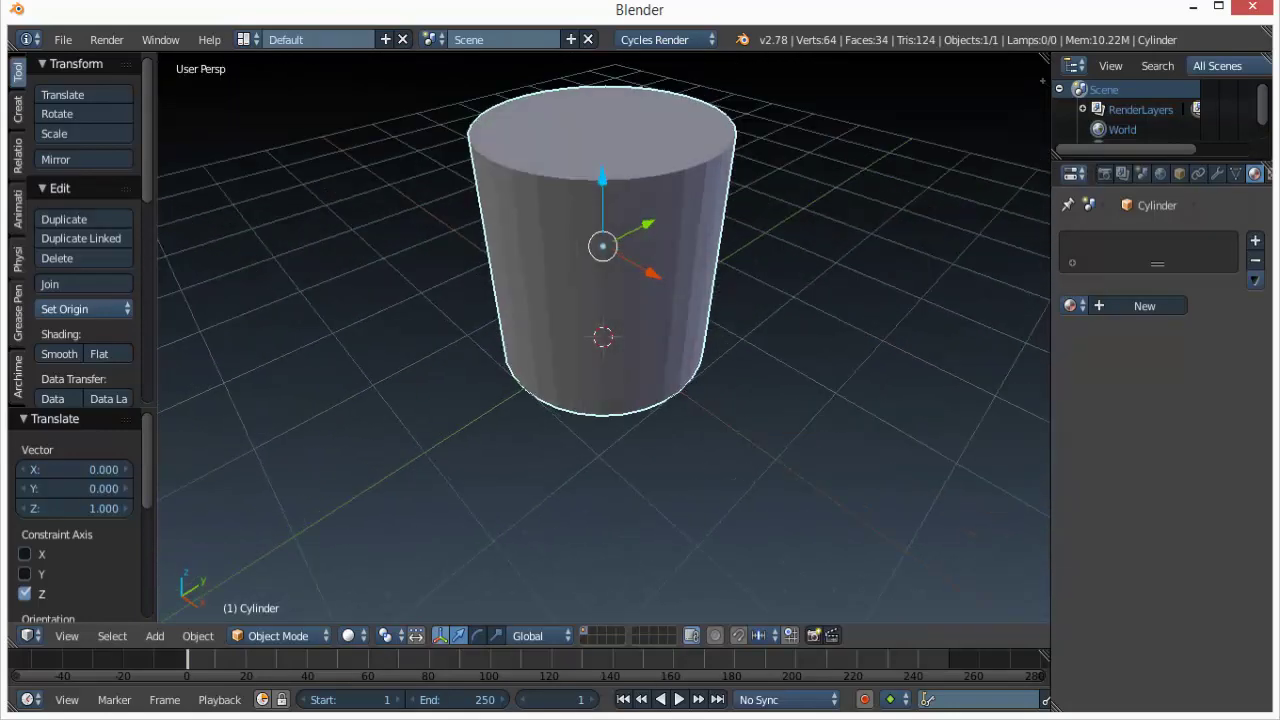
scroll(75, 500, "down", 6)
scroll(75, 500, "up", 6)
middle_click_drag(610, 310, 560, 364)
key("Tab")
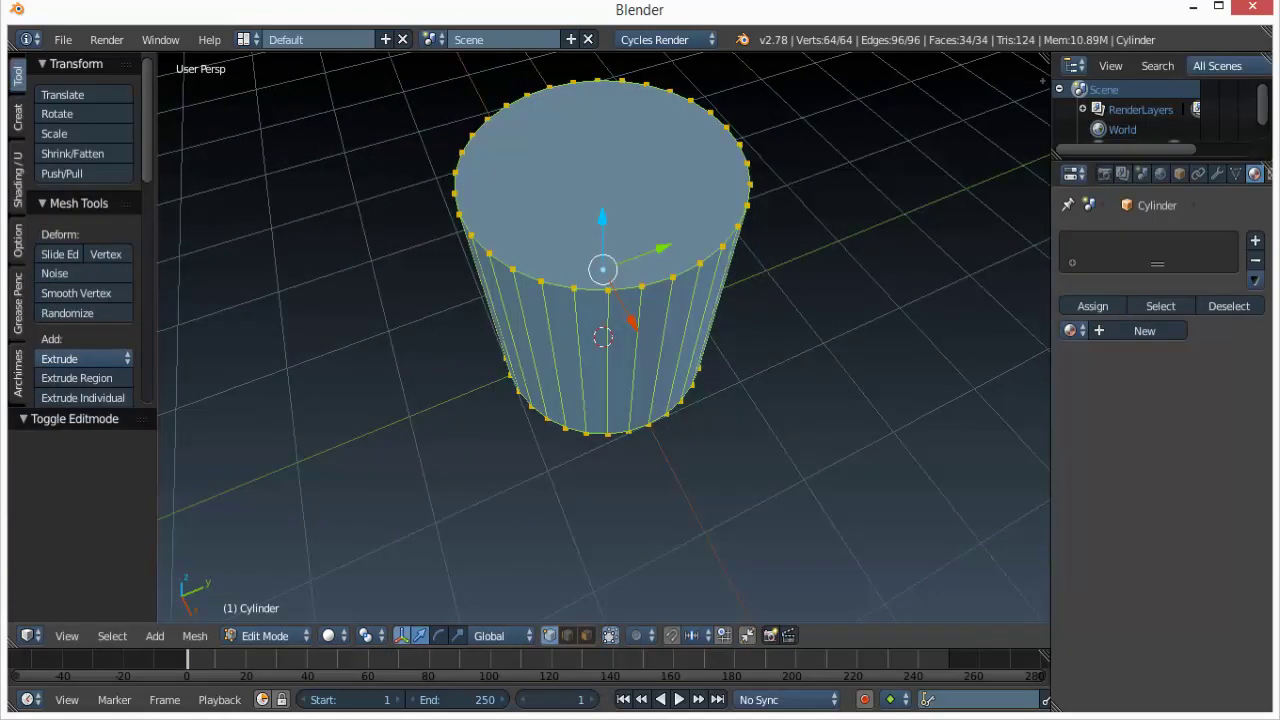
key("Tab")
Add a circle mesh with 16 vertices and show the scene in wireframe.
key("shift+a")
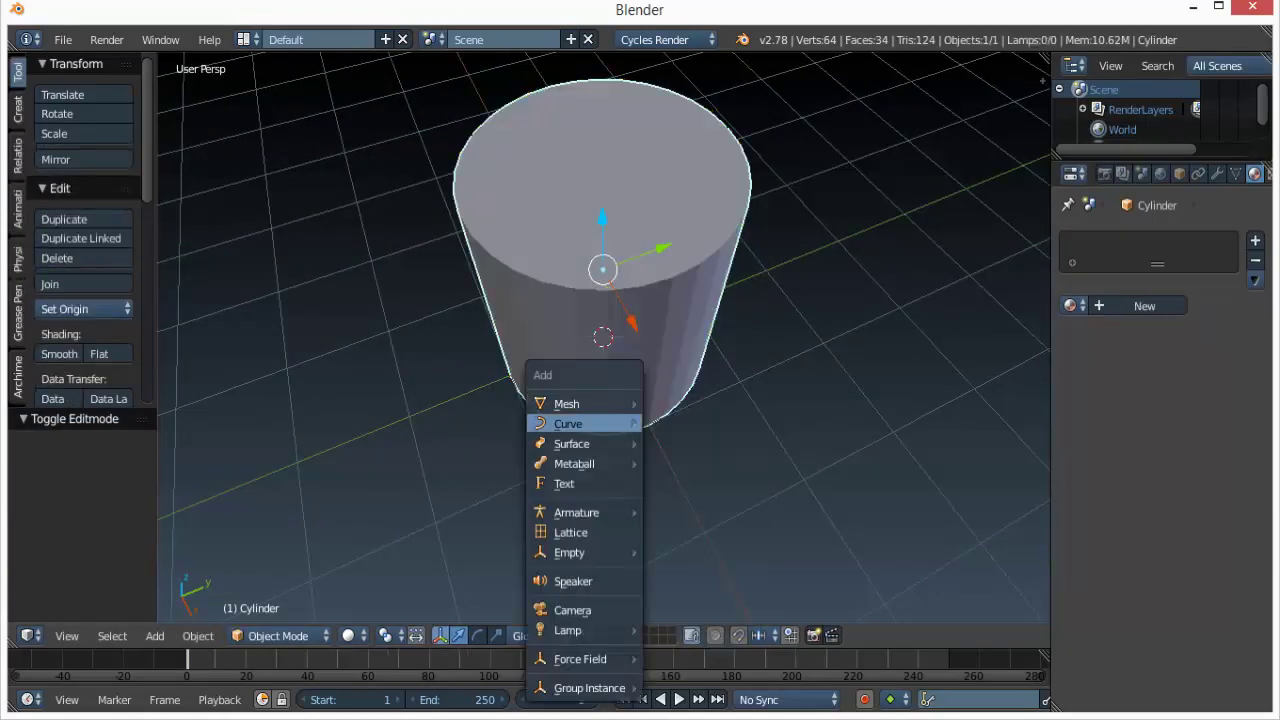
mouse_move(580, 403)
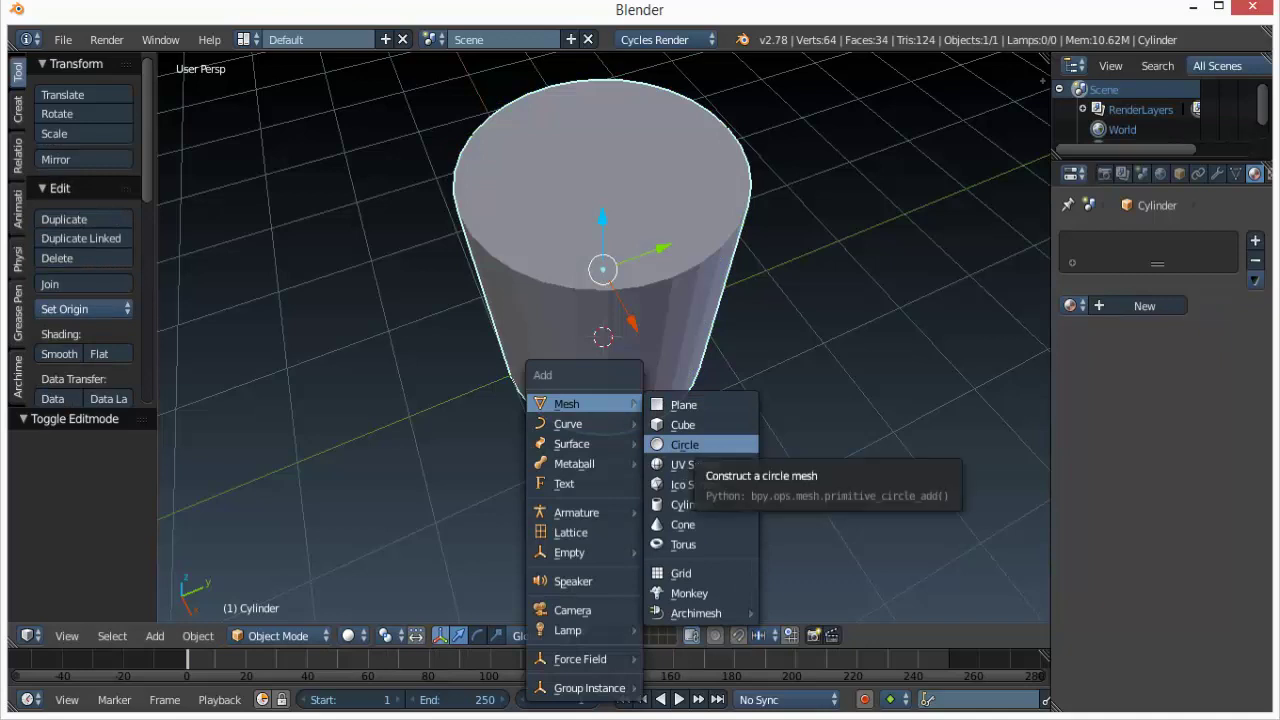
left_click(690, 444)
key("z")
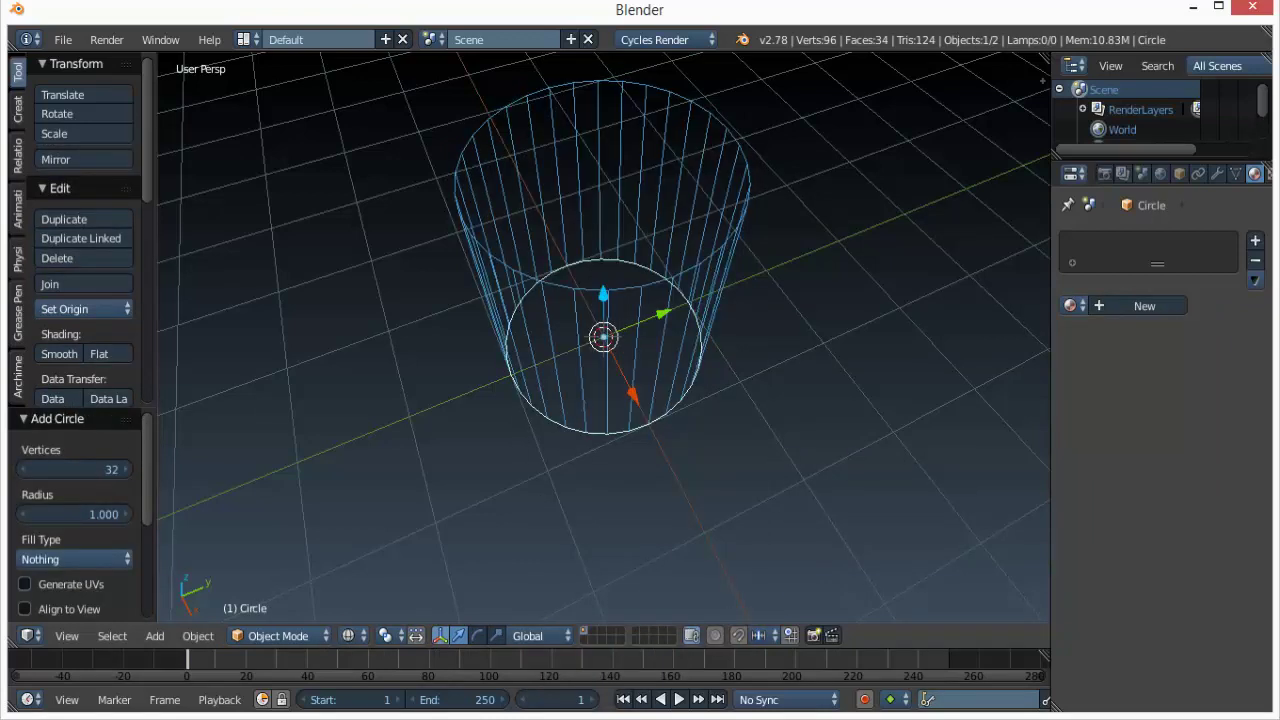
left_click(75, 469)
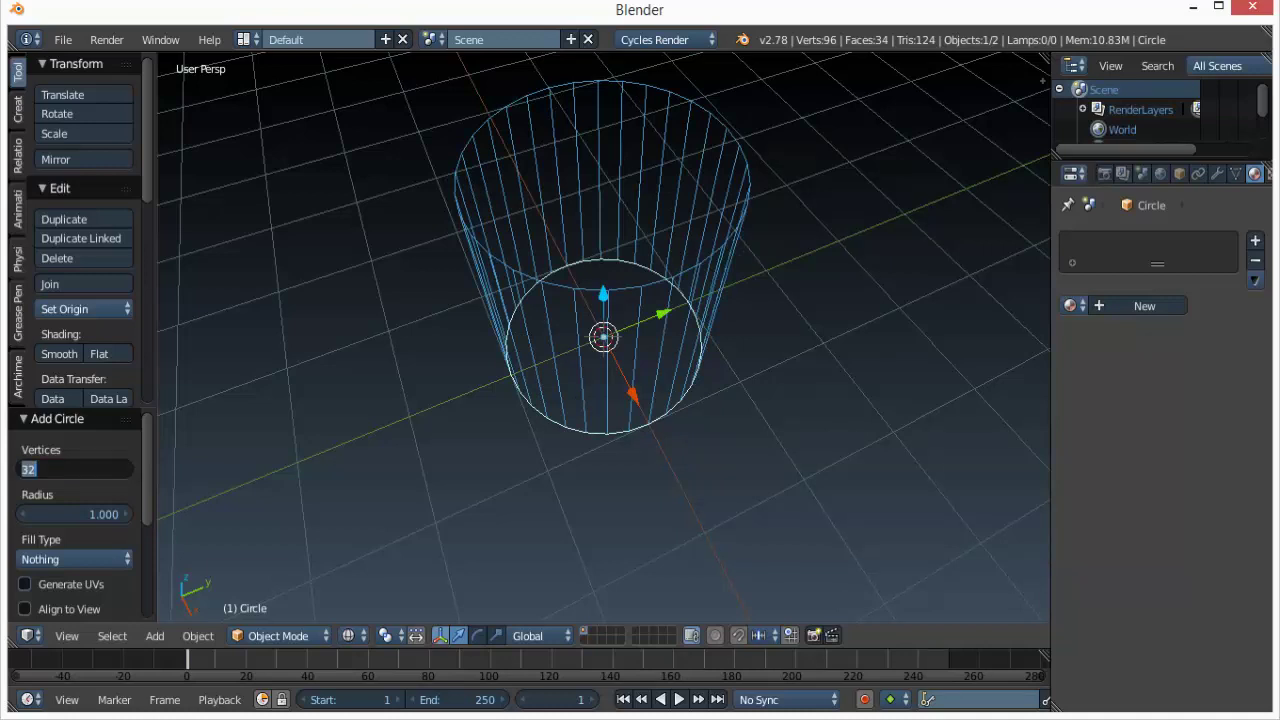
type("16")
key("Return")
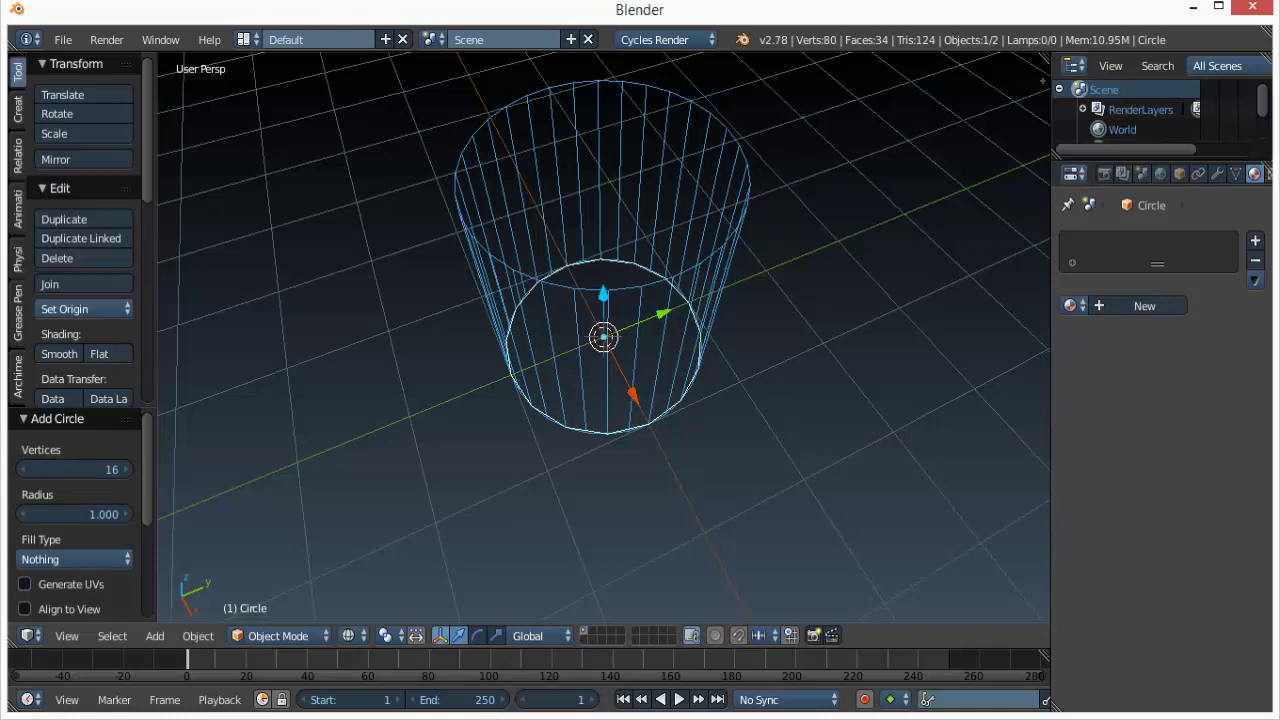
Scale the circle to about 0.236 and rotate it 90° around the Y axis.
key("s")
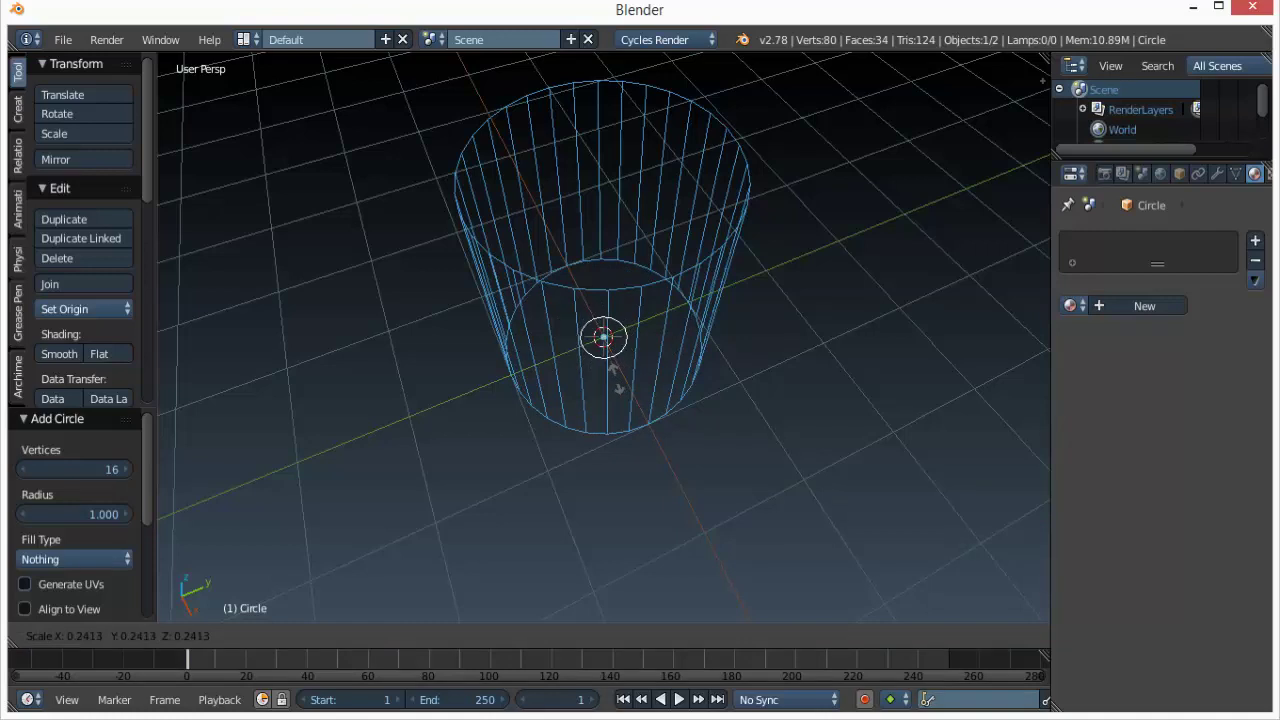
left_click(616, 379)
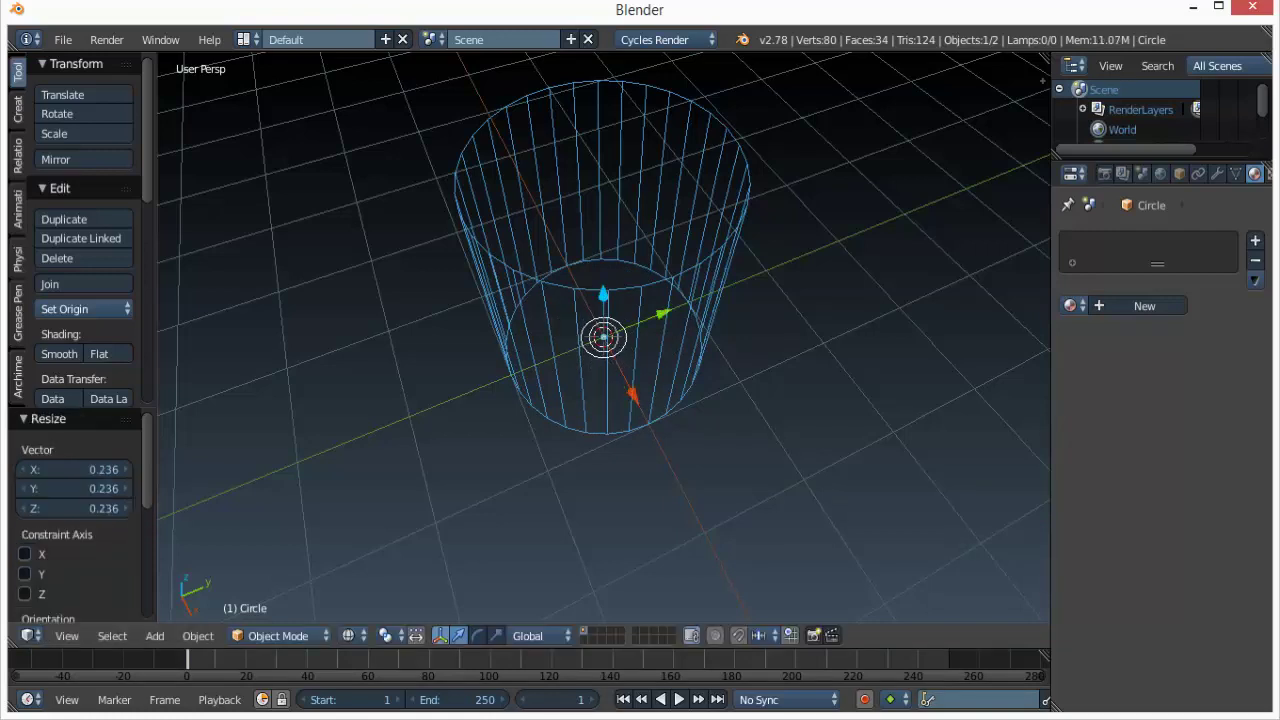
key("r")
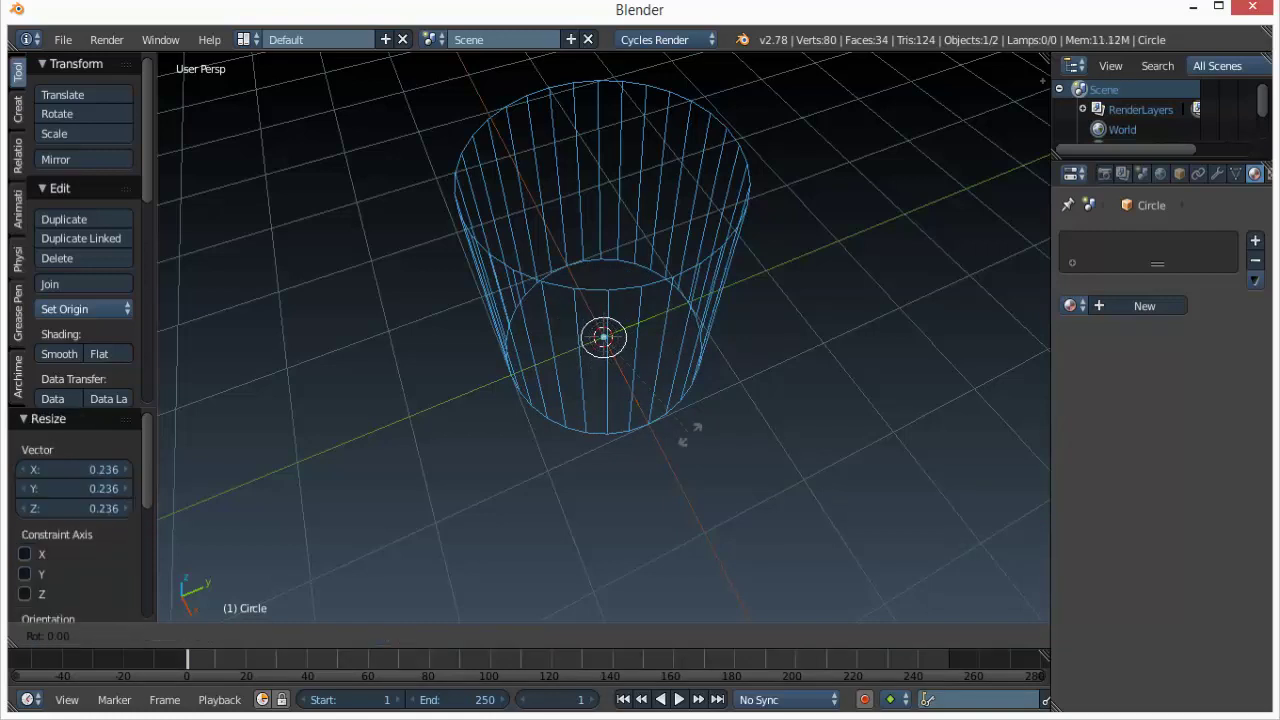
key("y")
key("9")
key("0")
key("Return")
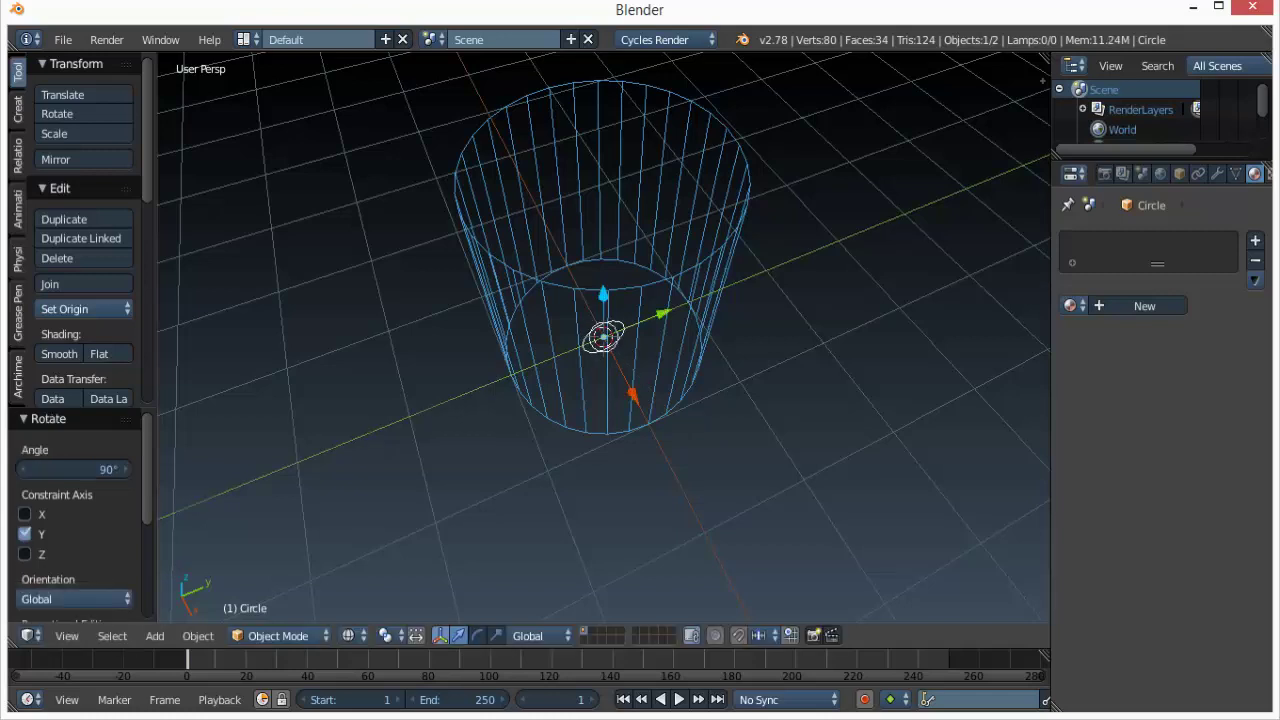
Move the circle about -1.411 along Y, outside the cylinder, and return to solid shading.
key("g")
key("y")
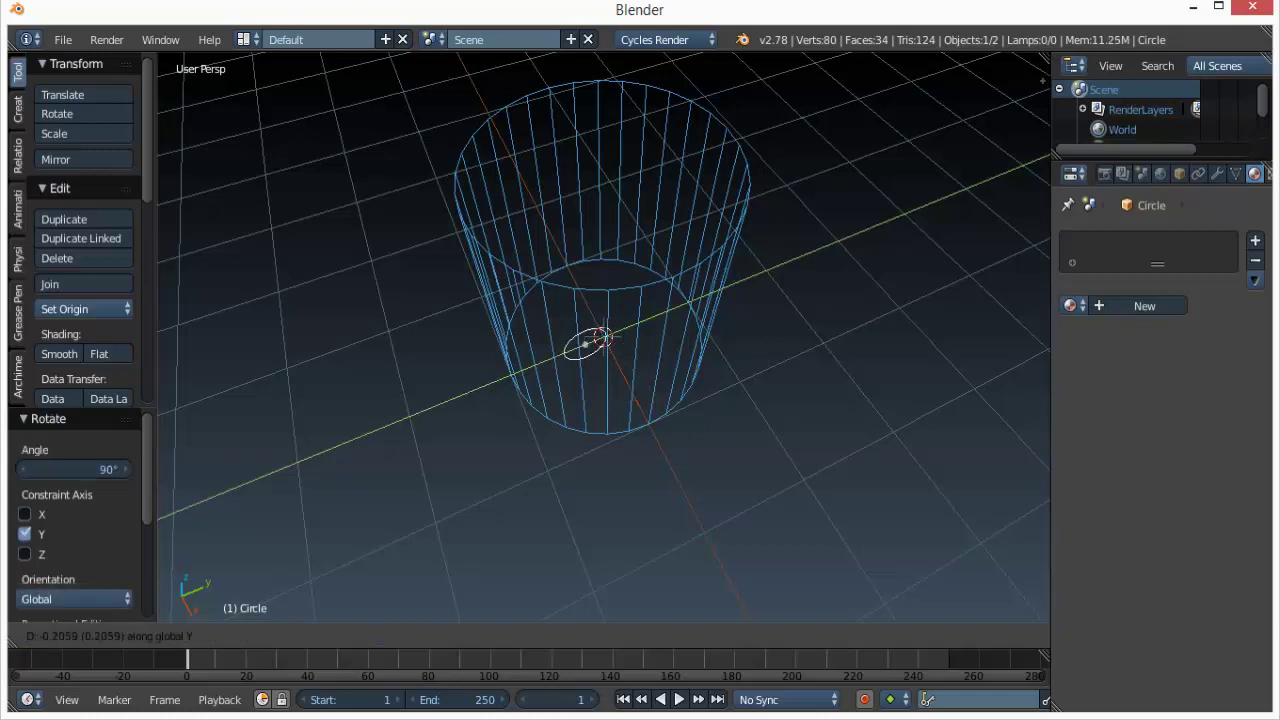
key("Return")
middle_click_drag(603, 400, 603, 325)
key("z")
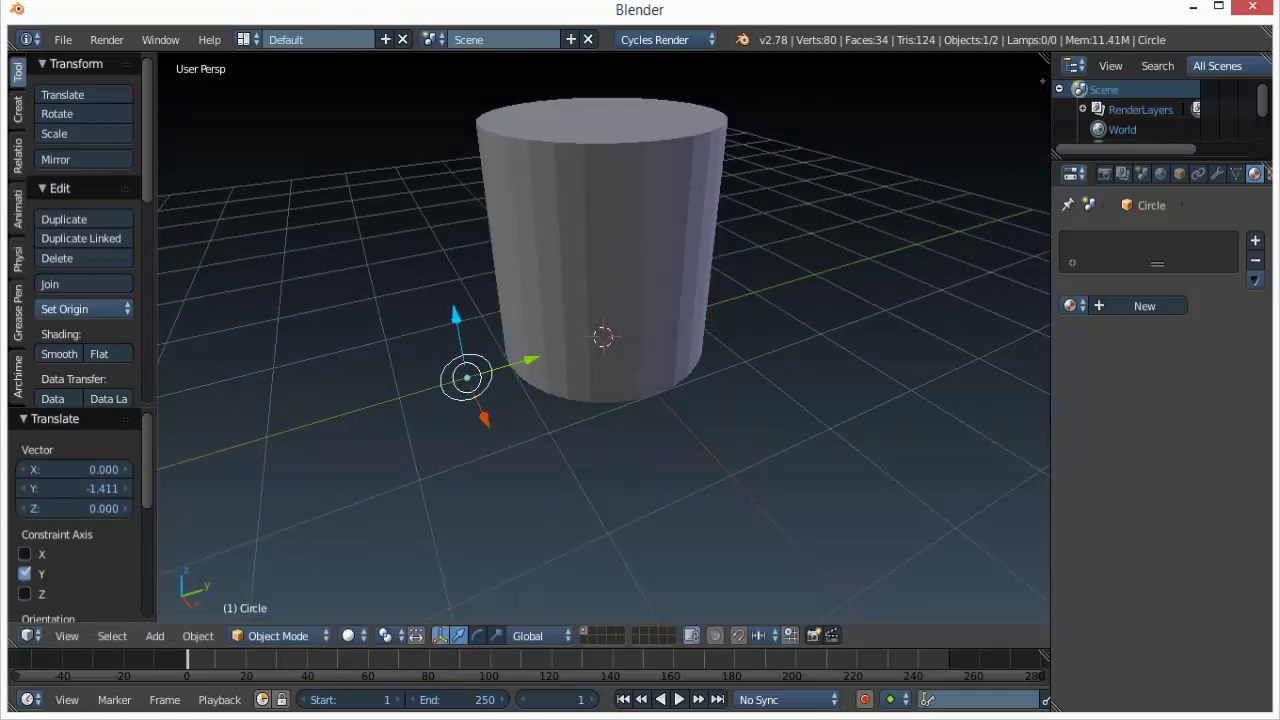
Raise the circle about 0.583 along Z and shift it about 0.173 along Y toward the cylinder.
scroll(603, 337, "up", 2)
key("g")
key("z")
key("Return")
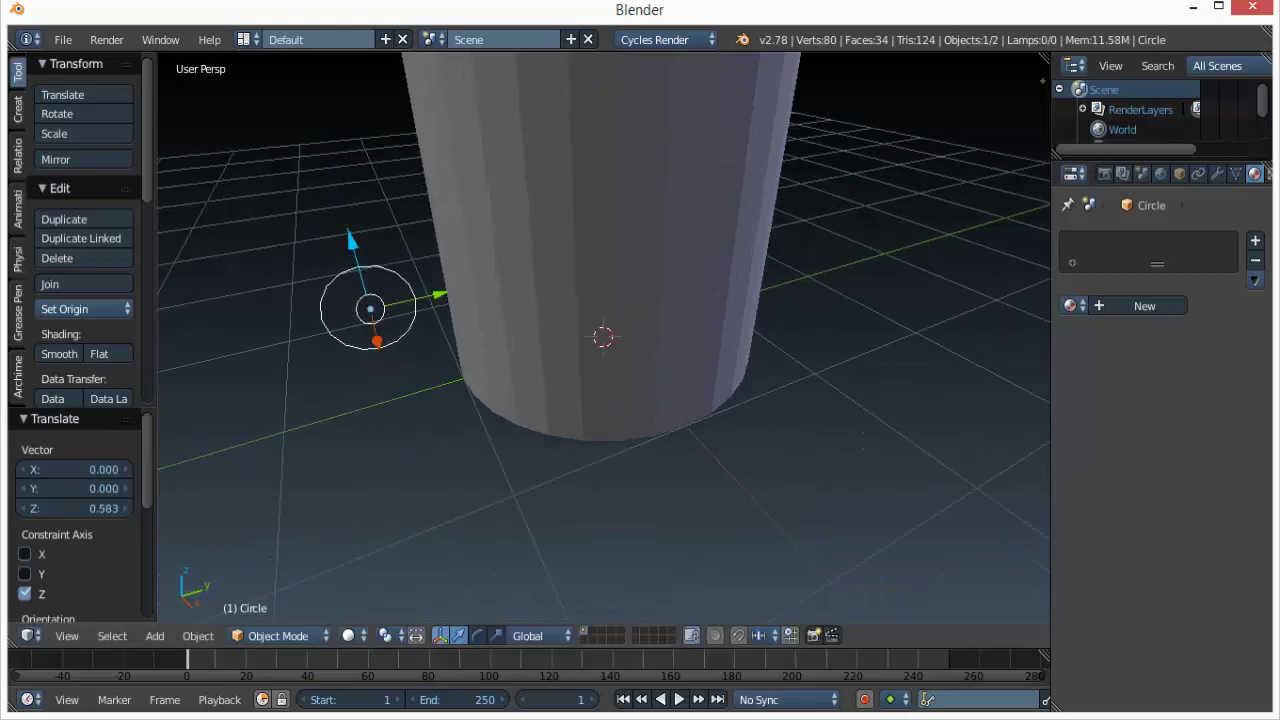
key("g")
key("y")
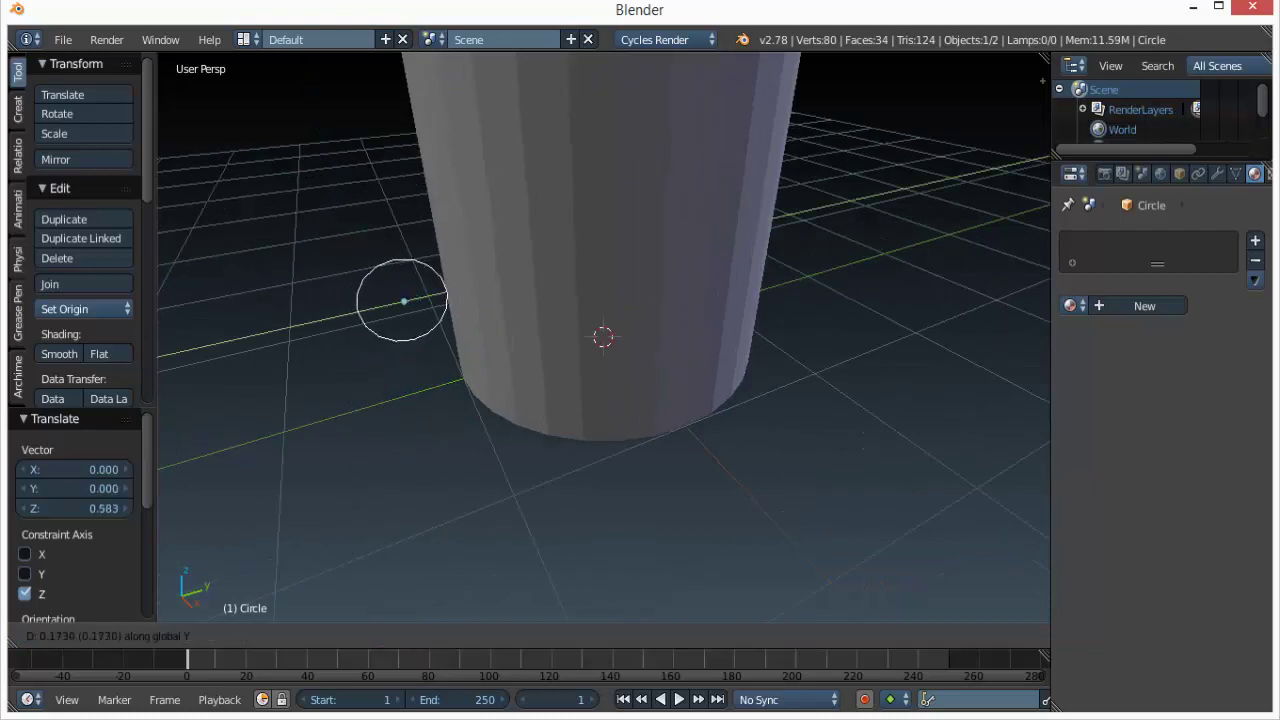
key("Return")
Scale the circle down to about 0.404 and move it about 0.143 along Y against the cylinder wall.
scroll(603, 337, "up", 1)
middle_click_drag(603, 400, 690, 380)
key("s")
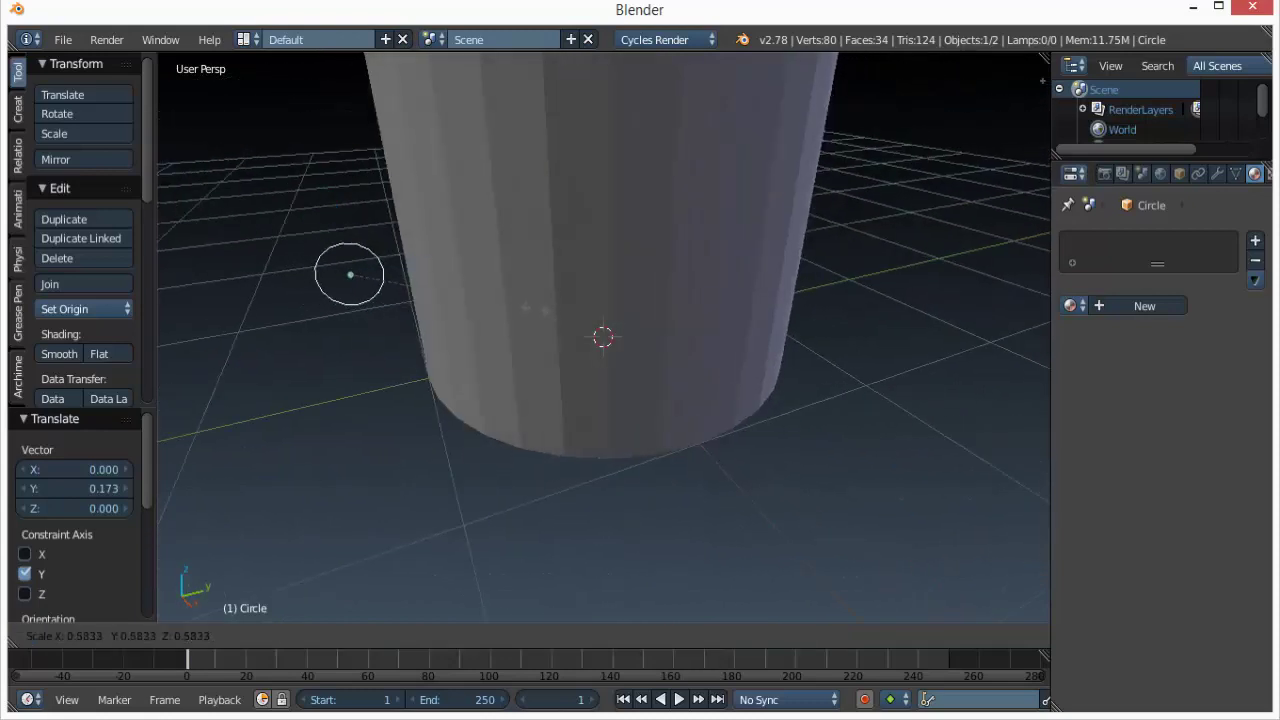
key("Return")
key("g")
key("y")
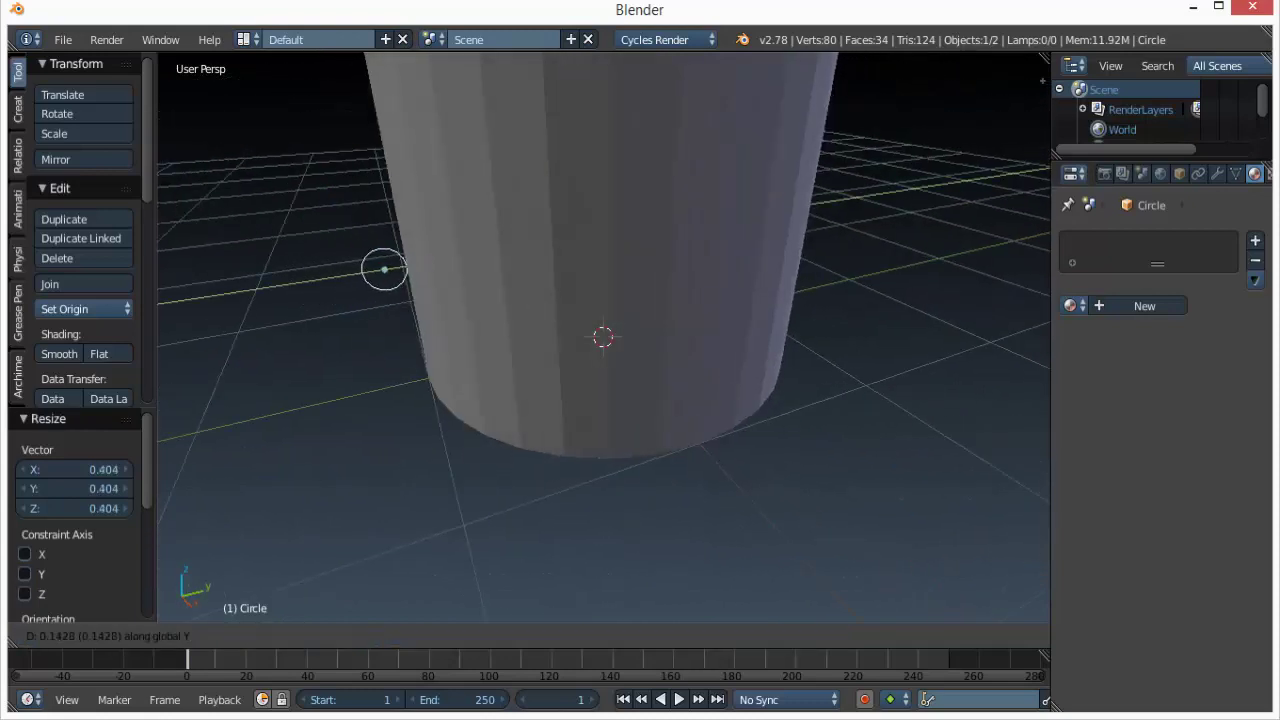
key("Return")
Add a Screw modifier to the circle.
left_click(1217, 174)
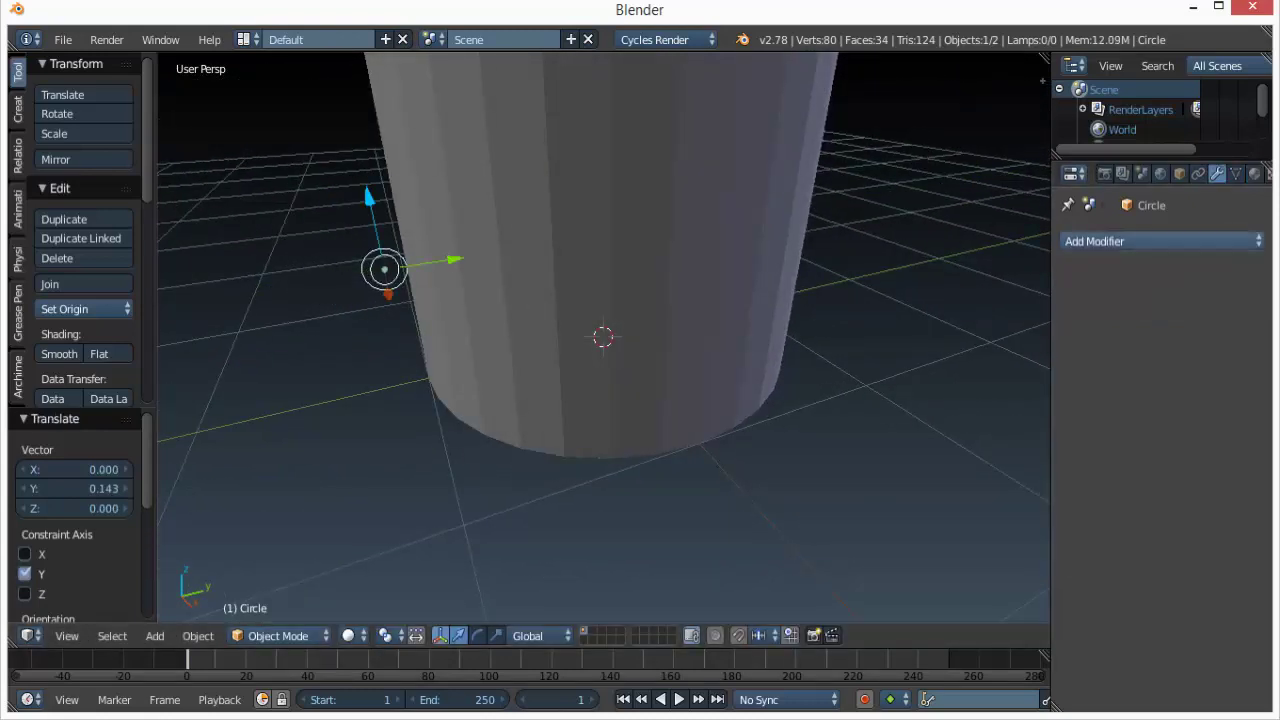
left_click(1160, 241)
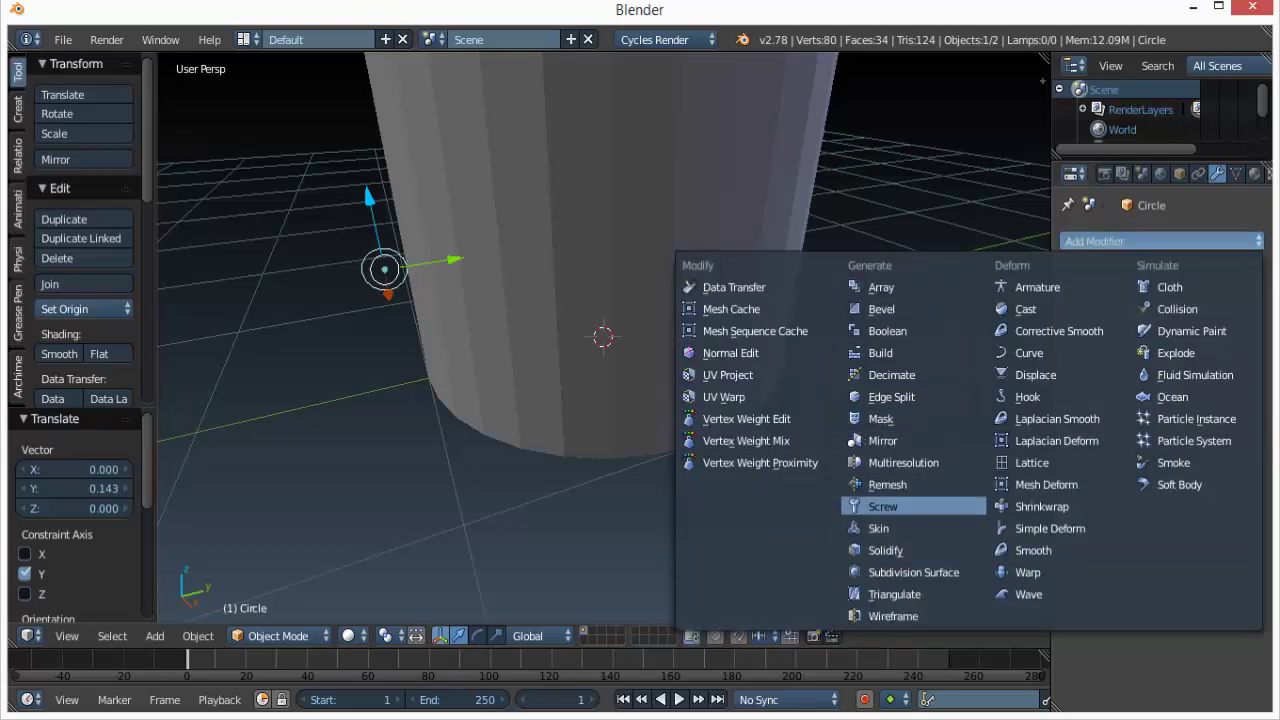
left_click(883, 506)
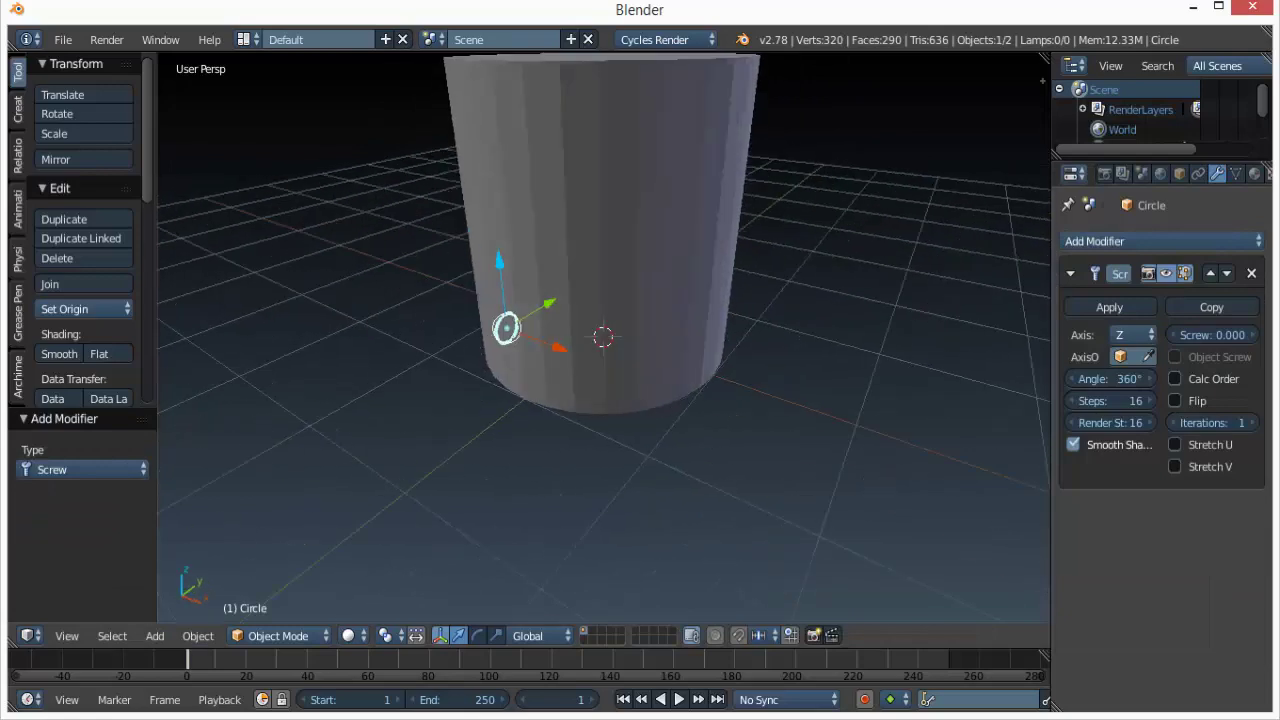
Set the Cylinder as the Screw modifier's axis object so the circle revolves around it.
scroll(603, 336, "up", 3)
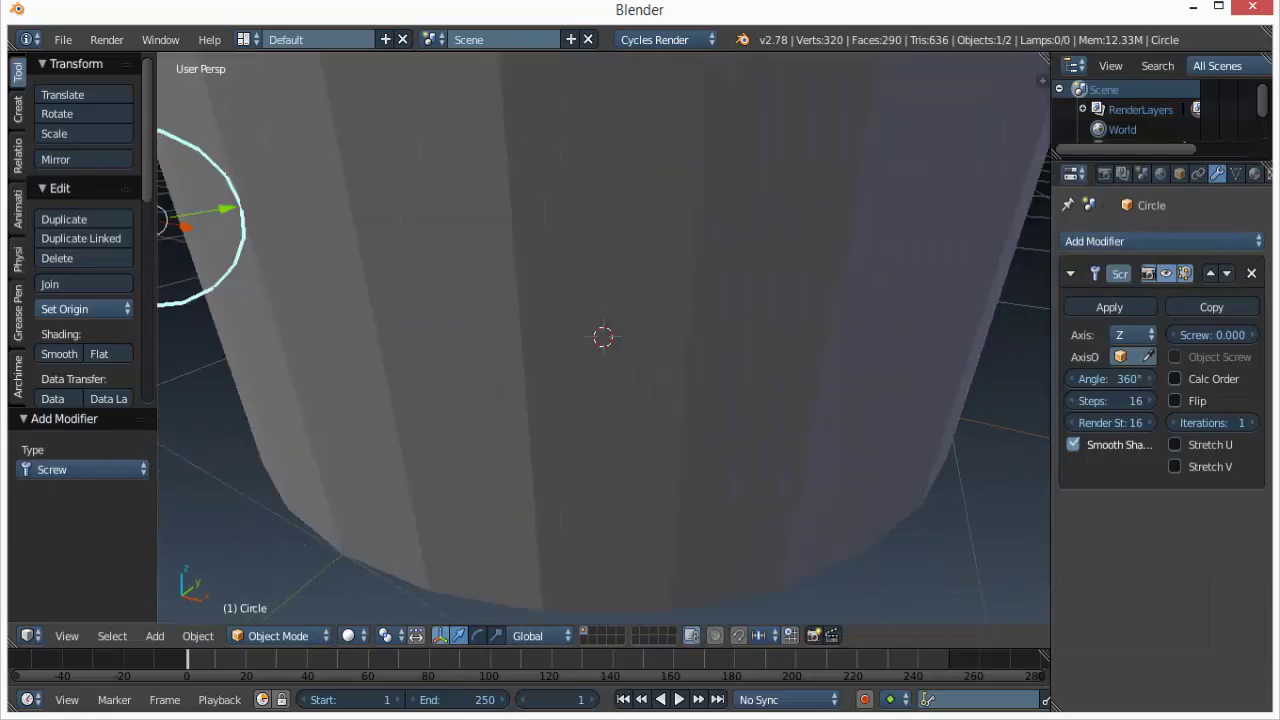
scroll(603, 336, "down", 5)
scroll(603, 336, "up", 3)
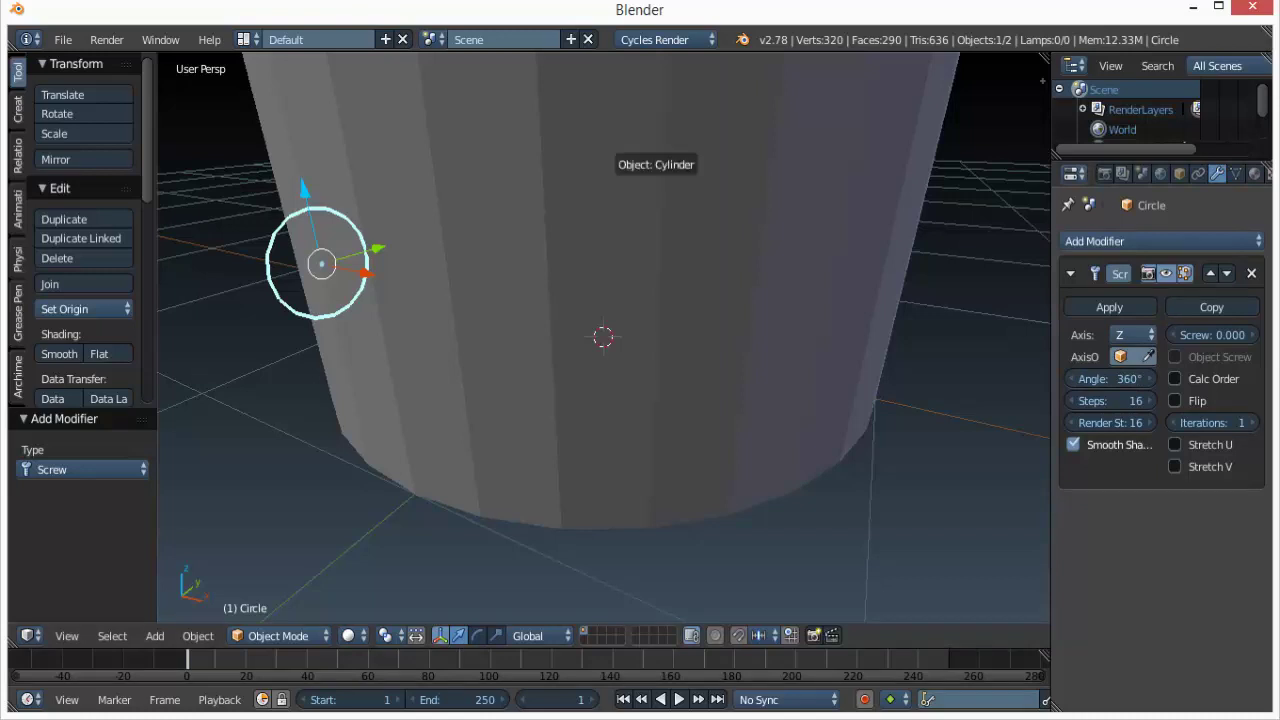
left_click(620, 185)
left_click(1140, 357)
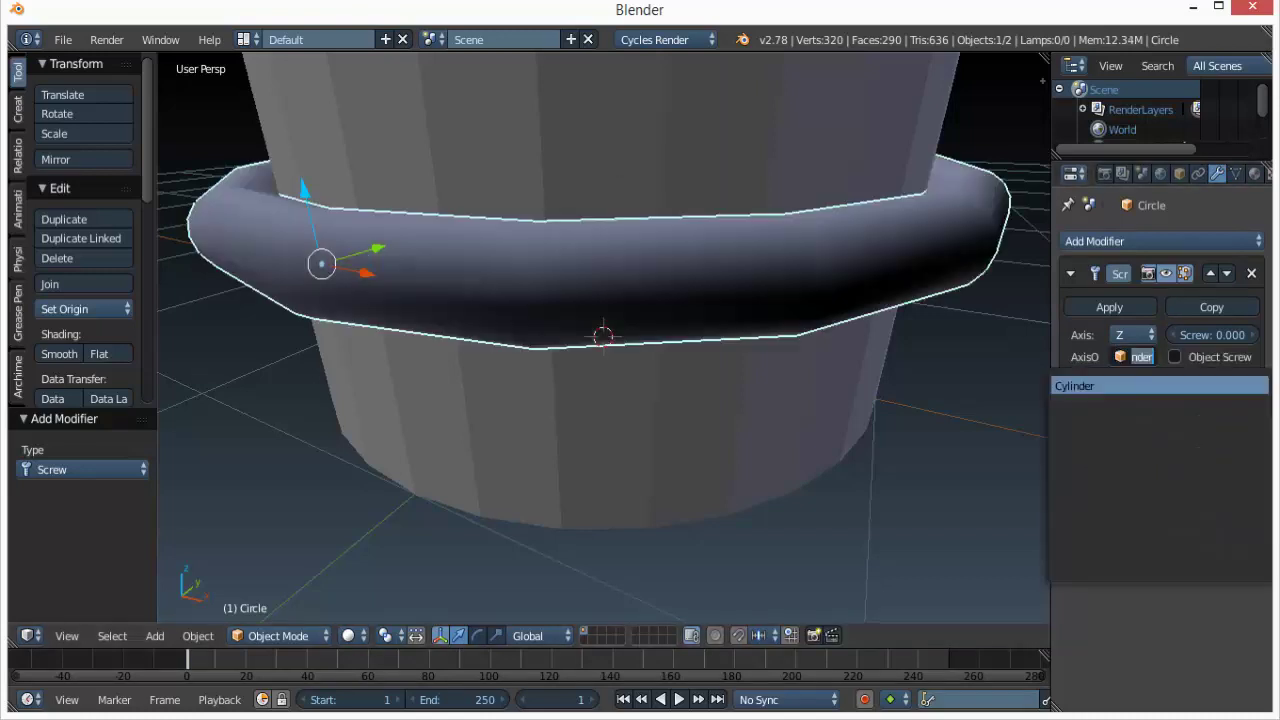
left_click(1134, 357)
key("Escape")
scroll(603, 337, "down", 4)
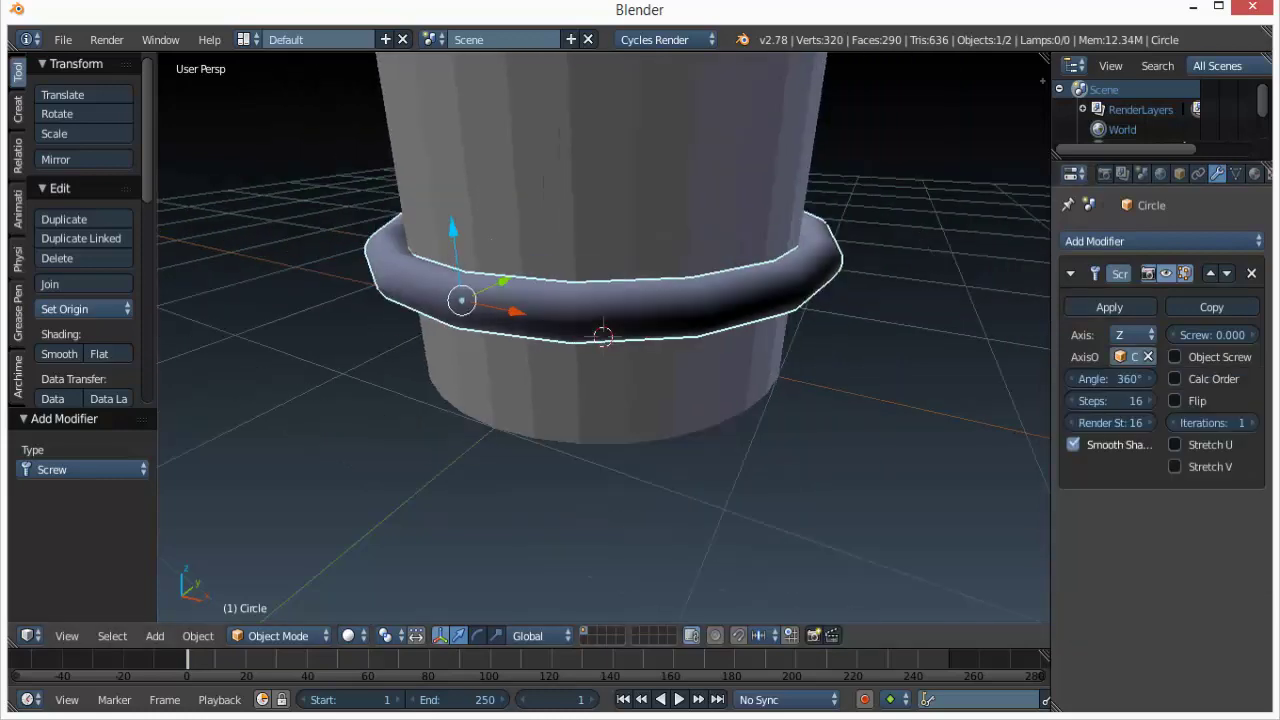
middle_click_drag(603, 300, 555, 340)
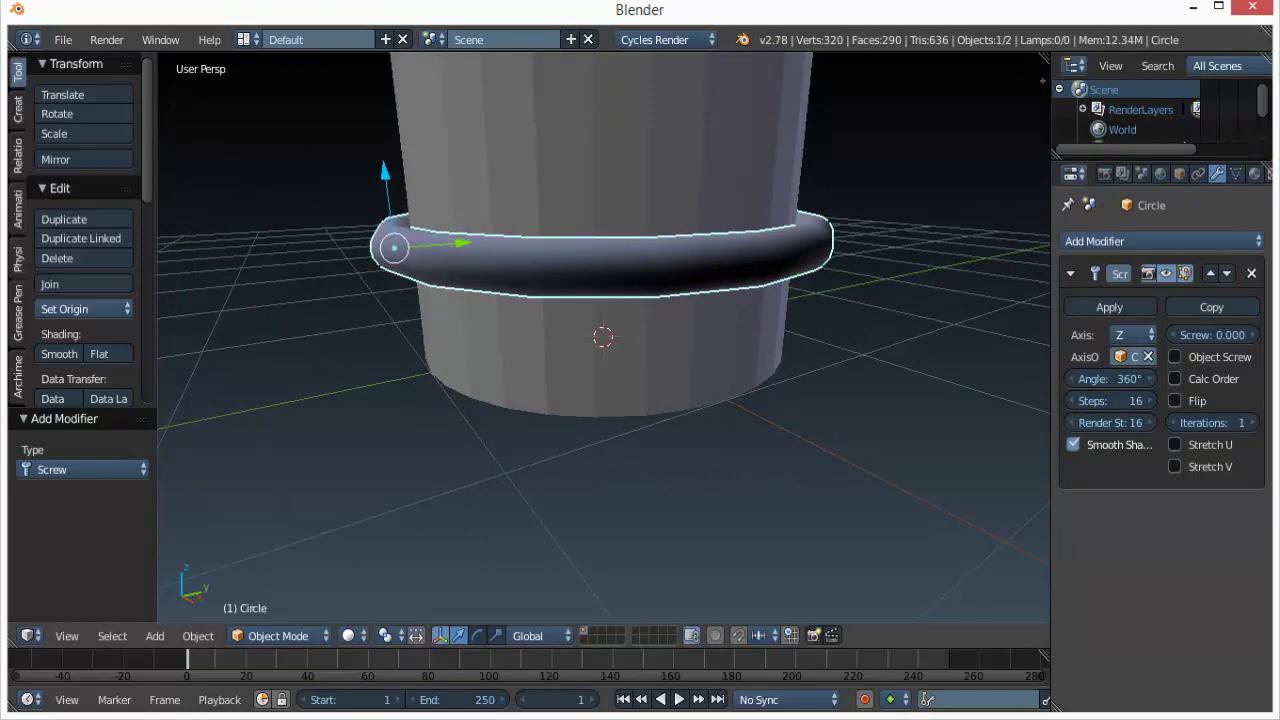
scroll(603, 337, "down", 1)
middle_click_drag(603, 337, 608, 405)
scroll(608, 405, "up", 2)
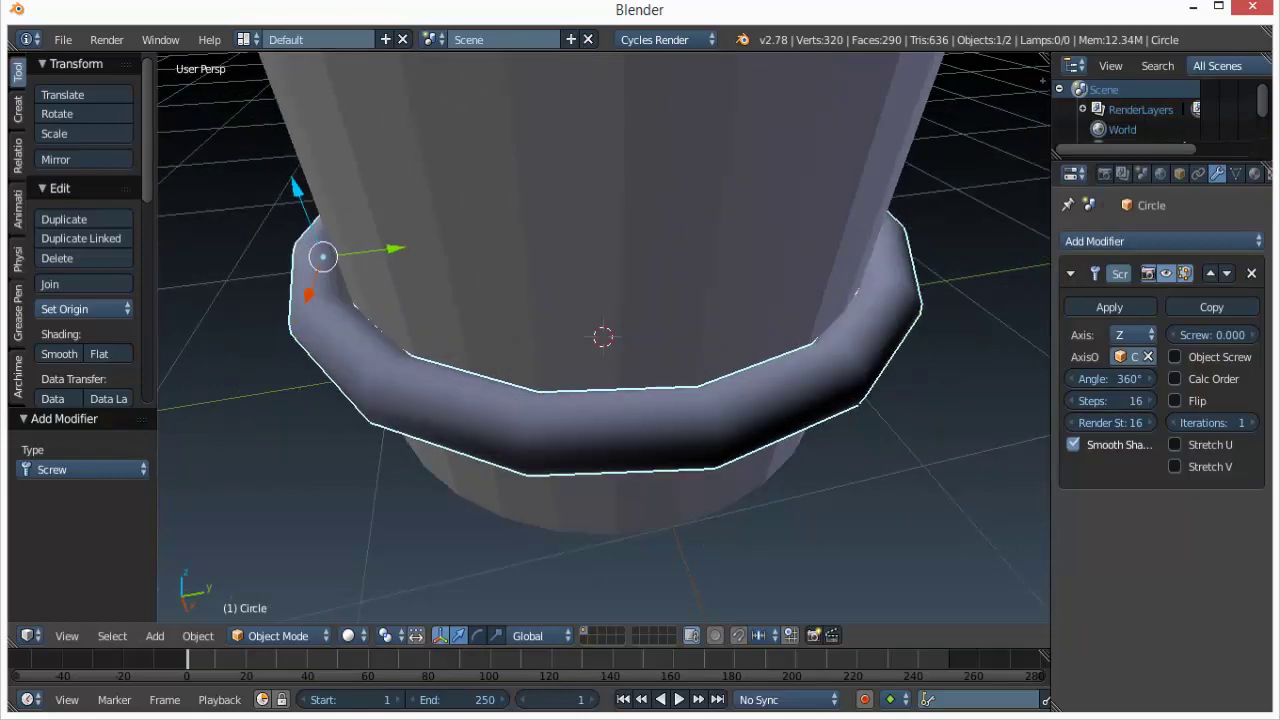
Enable Flip on the Screw modifier to reverse the ring's normals.
middle_click_drag(605, 400, 658, 325)
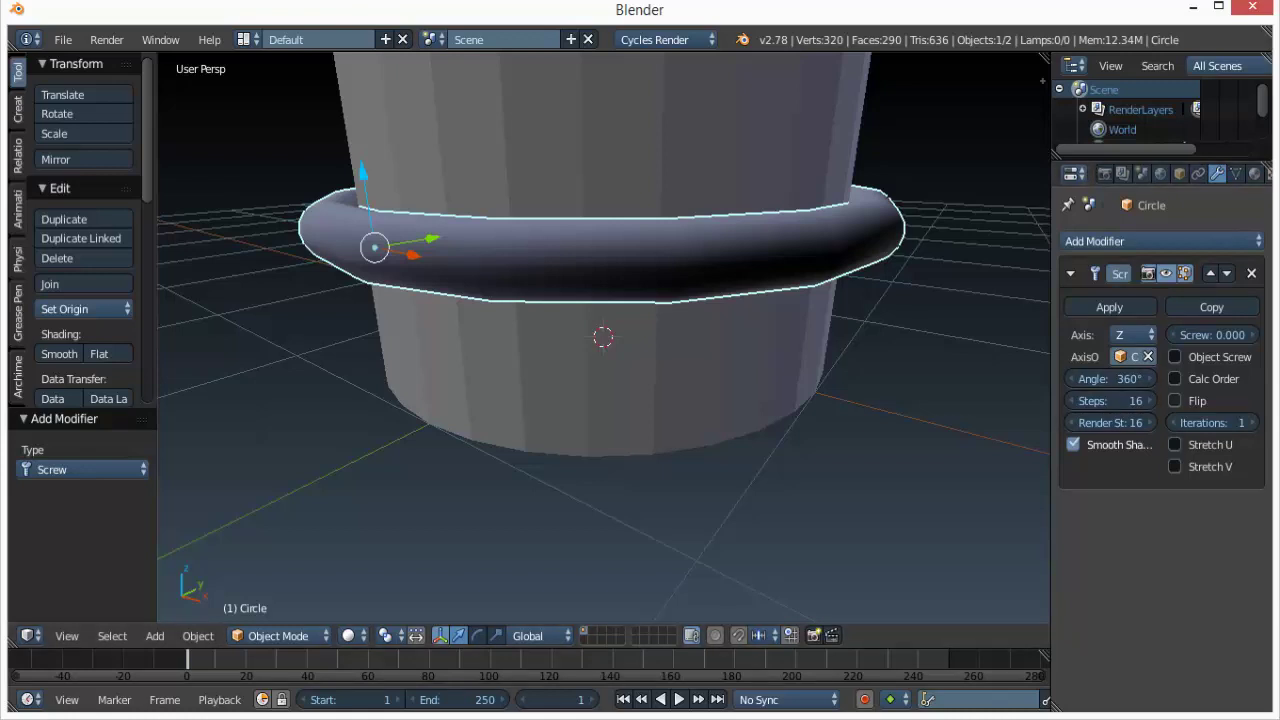
left_click(1176, 400)
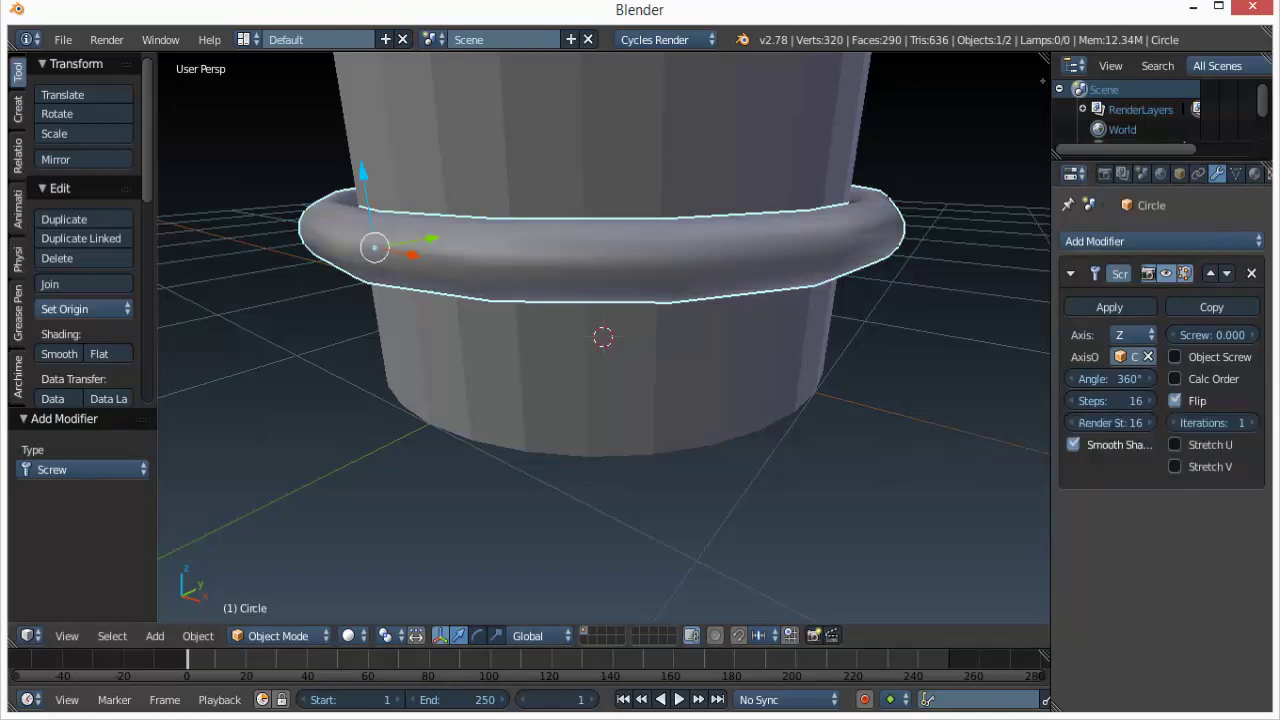
middle_click_drag(604, 337, 542, 360)
scroll(604, 337, "down", 3)
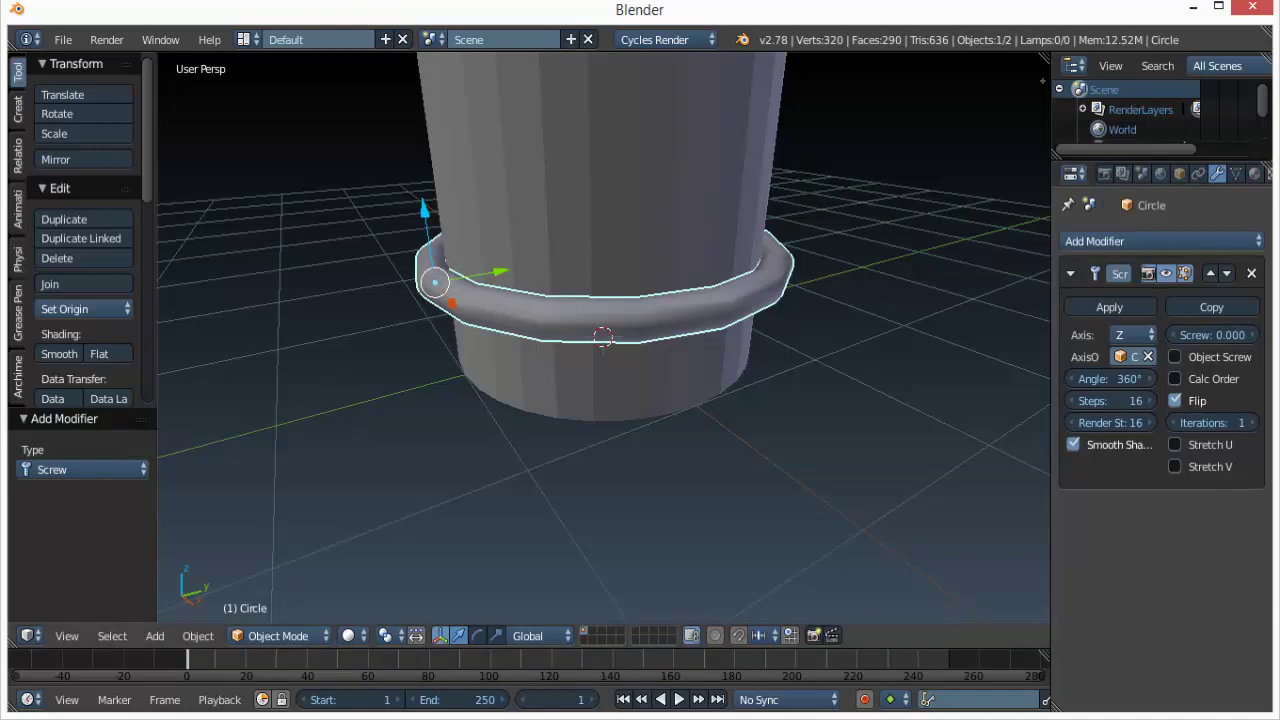
Set the Screw modifier's screw offset to 20.2 so the ring rises along the cylinder.
scroll(604, 337, "down", 2)
scroll(604, 337, "up", 2)
scroll(604, 337, "down", 1)
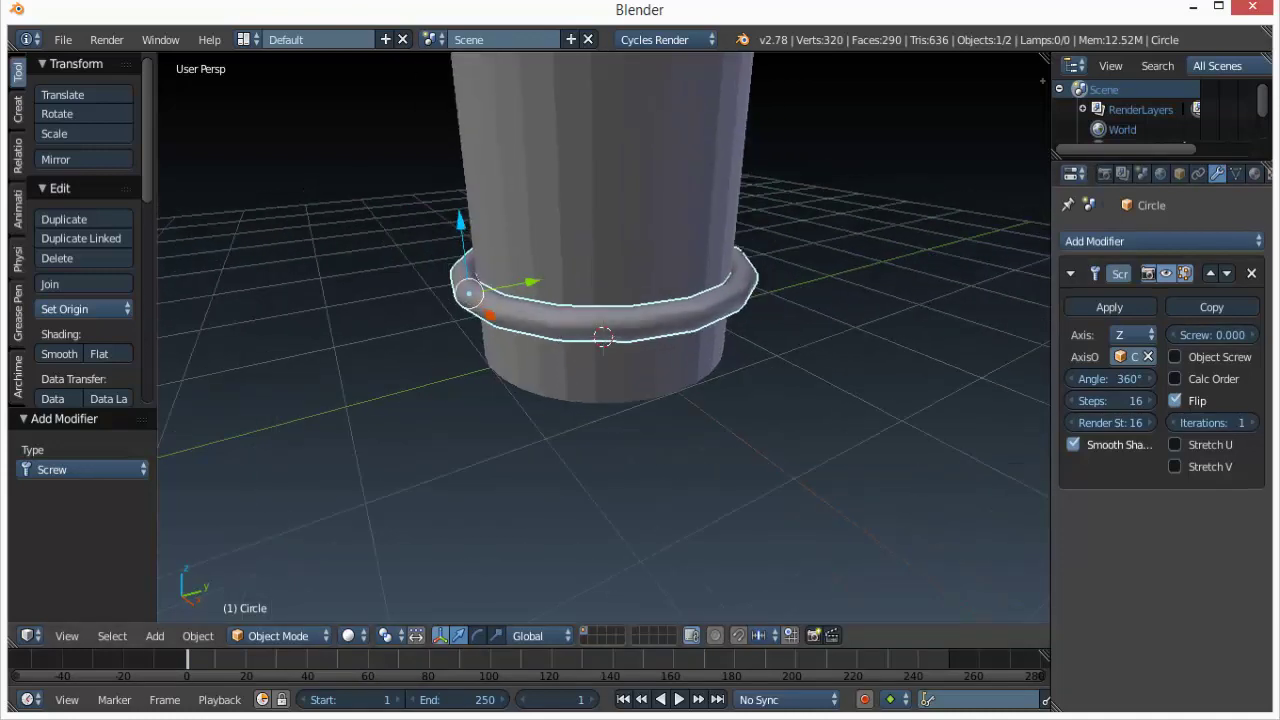
middle_click_drag(604, 337, 605, 414, "shift")
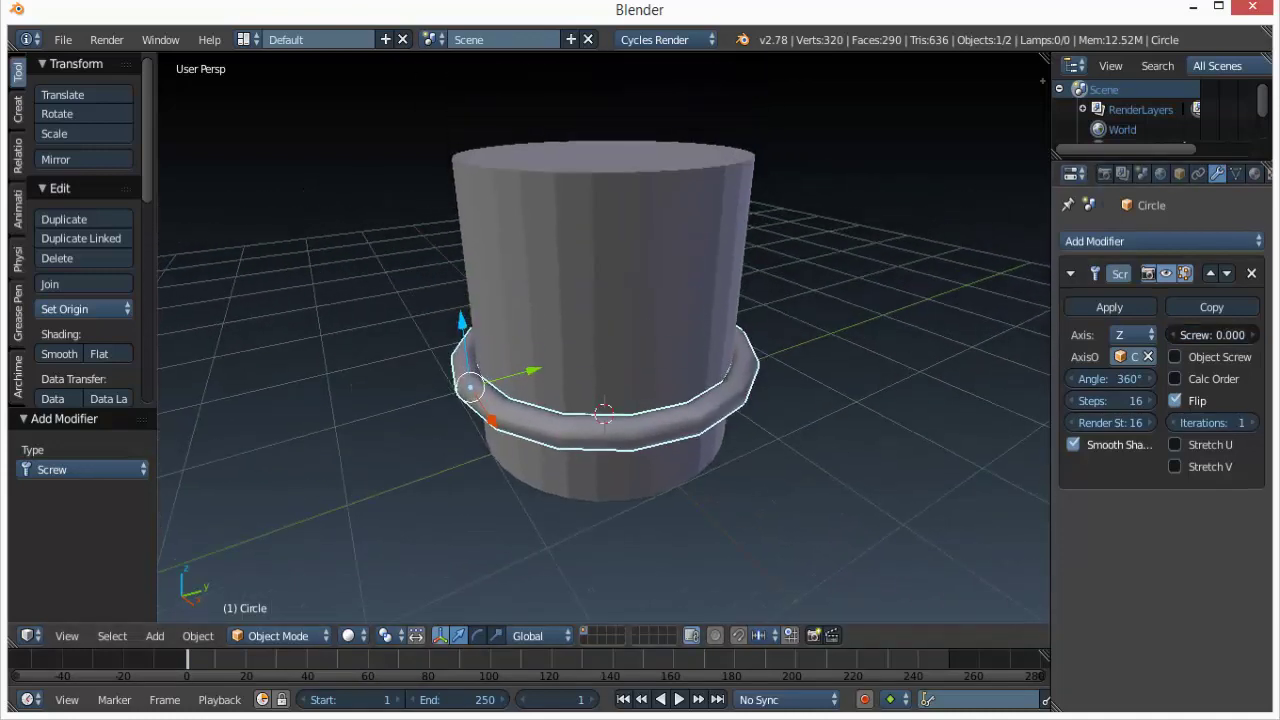
left_click_drag(1211, 335, 1258, 335)
left_click_drag(1212, 335, 1266, 335)
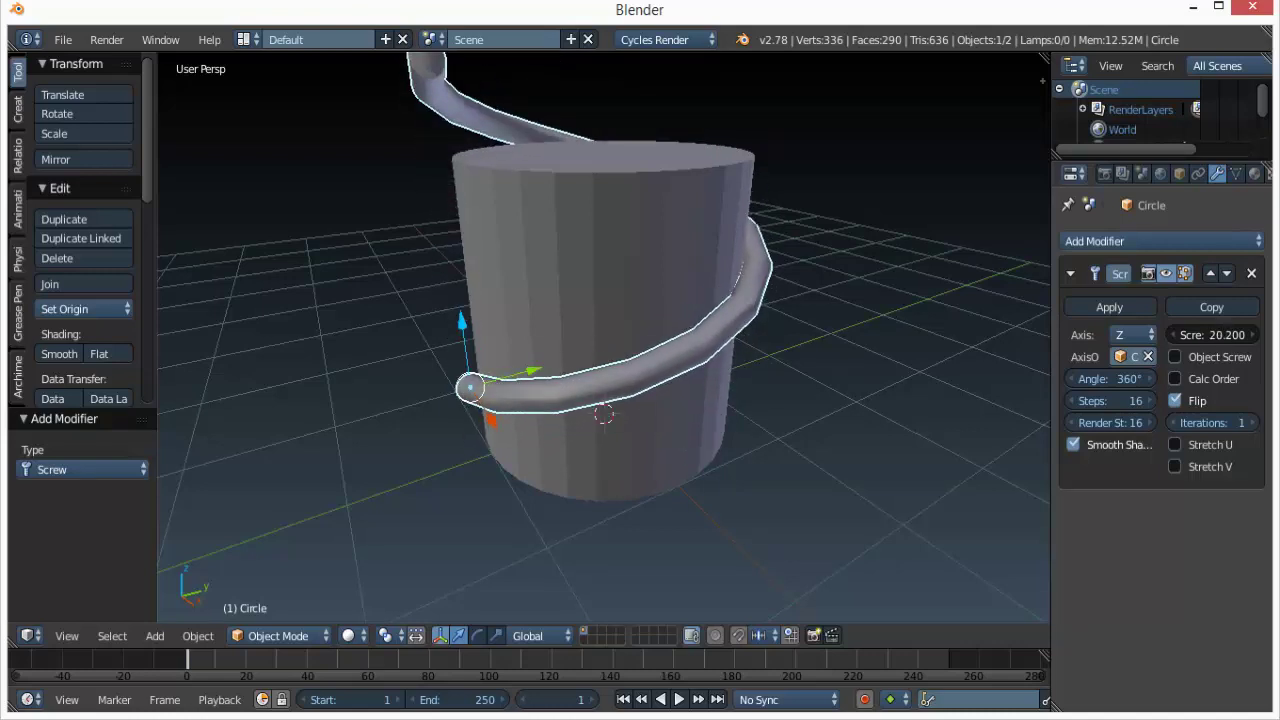
Increase the Screw modifier's screw offset to 28.6 for a steeper rise.
scroll(604, 337, "down", 4)
middle_click_drag(604, 337, 555, 390)
scroll(600, 340, "up", 5)
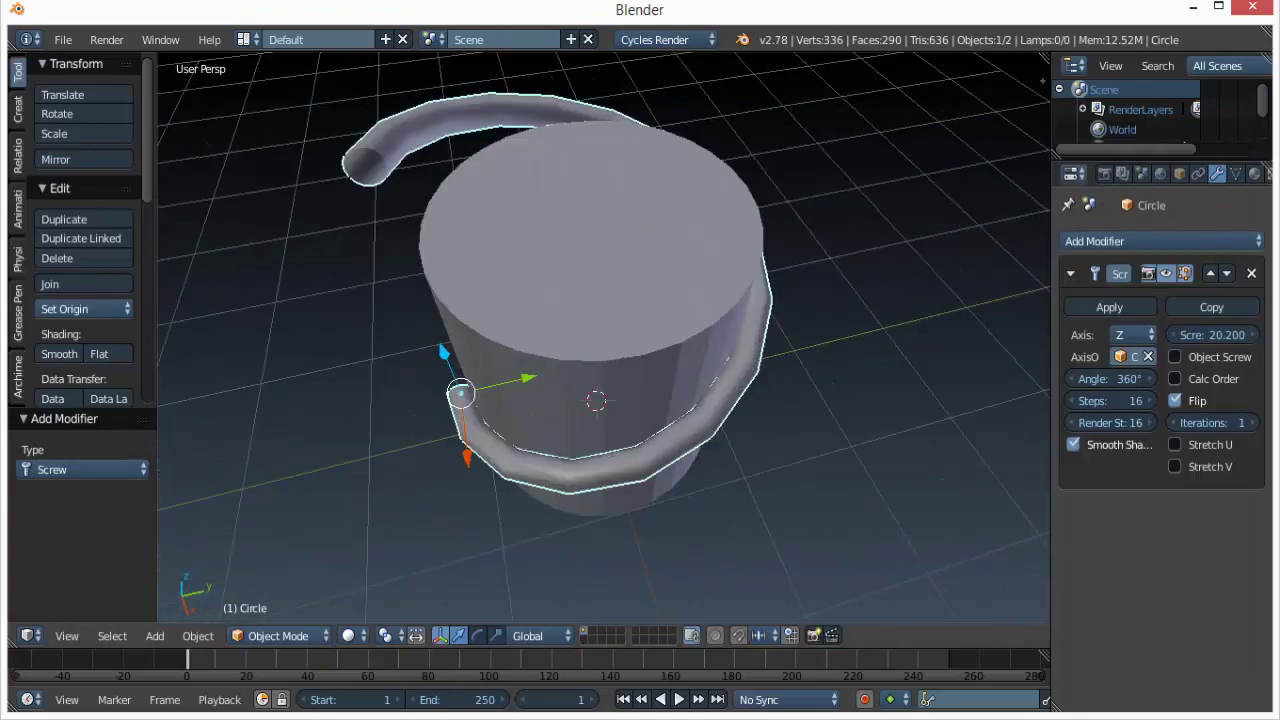
scroll(600, 340, "down", 3)
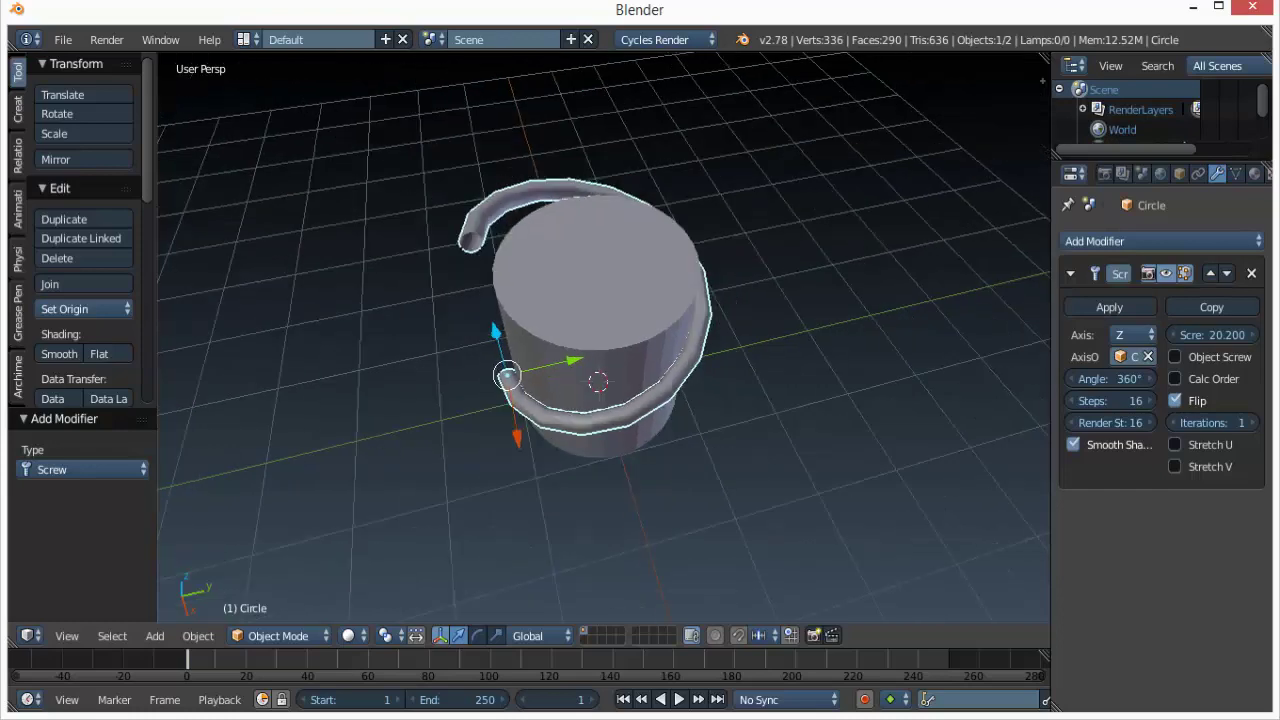
middle_click_drag(600, 340, 660, 254)
left_click_drag(1212, 335, 1246, 335)
Increase the Screw modifier's angle of revolution to 1954.2° to make several turns around the cylinder.
middle_click_drag(600, 340, 540, 325)
scroll(465, 352, "down", 2)
scroll(465, 352, "up", 1)
scroll(465, 352, "down", 1)
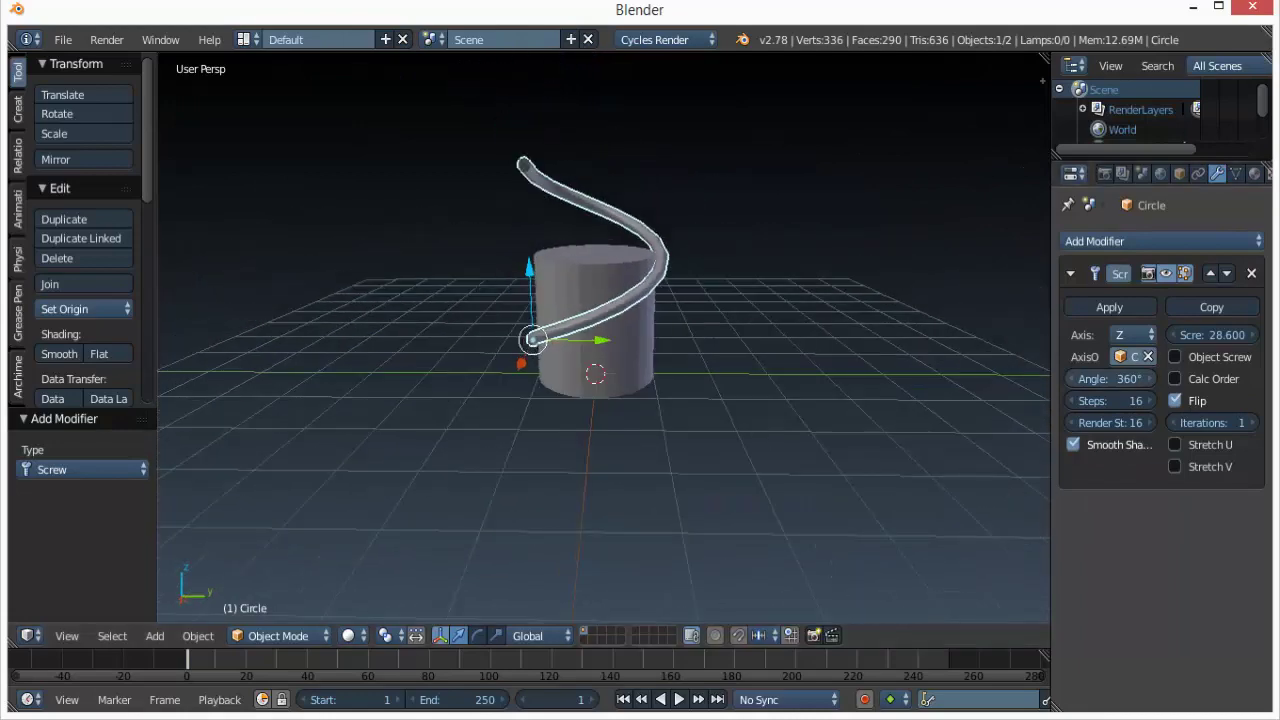
left_click_drag(1110, 378, 1279, 378)
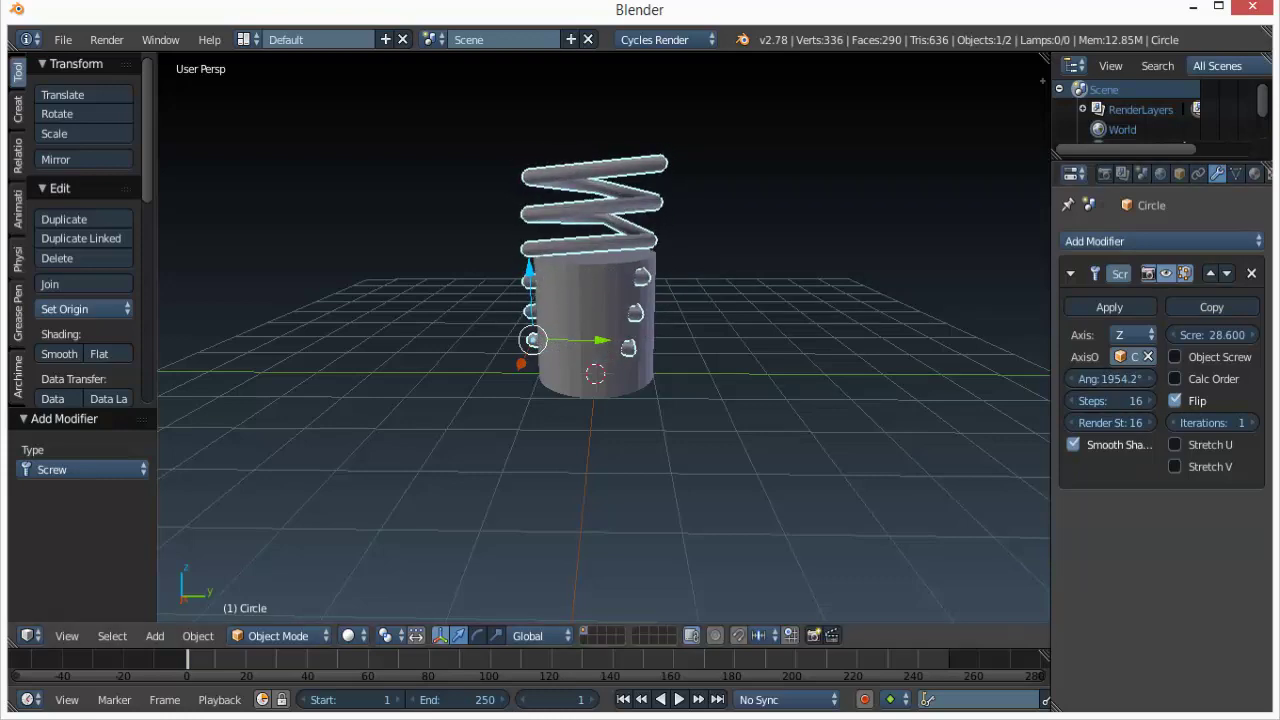
middle_click_drag(600, 300, 622, 348)
scroll(605, 440, "up", 4)
Raise the Screw modifier's screw offset to 51.9 to space the turns farther apart.
mouse_move(1208, 335)
left_mouse_down()
mouse_move(1246, 335)
mouse_move(1230, 335)
left_mouse_up()
scroll(700, 350, "down", 4)
middle_click_drag(700, 350, 697, 472)
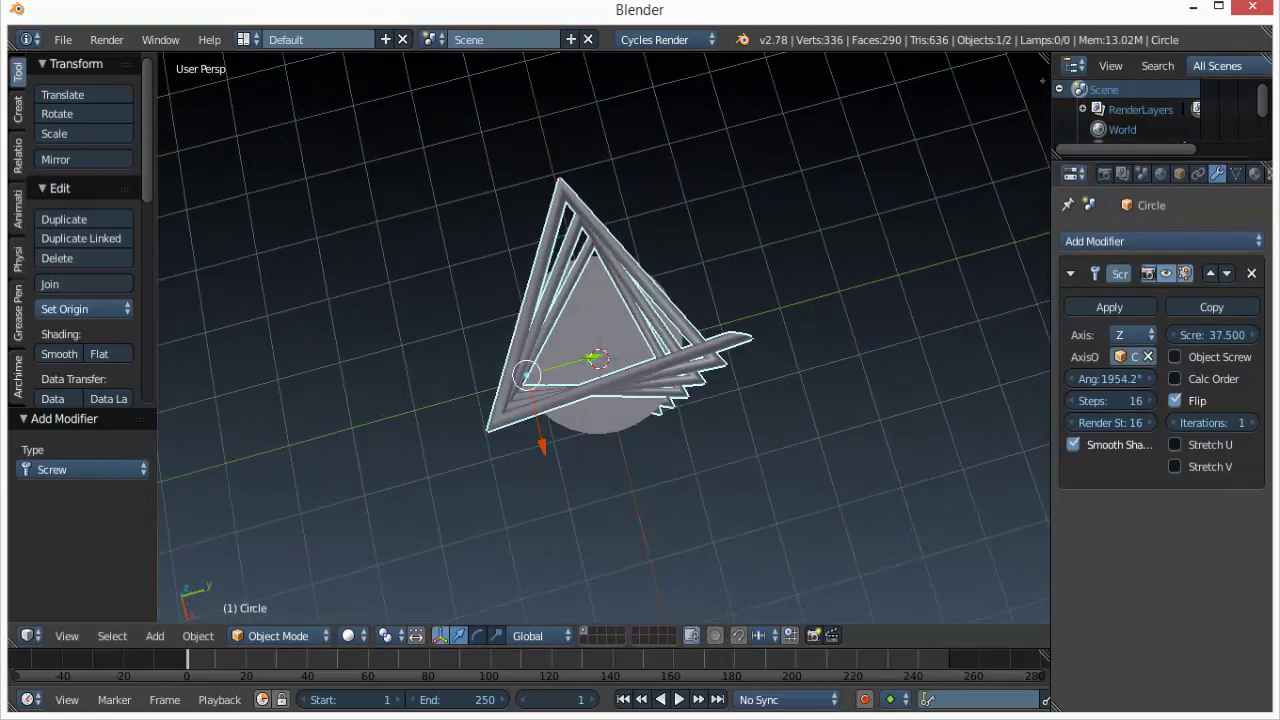
left_click_drag(1212, 335, 1245, 335)
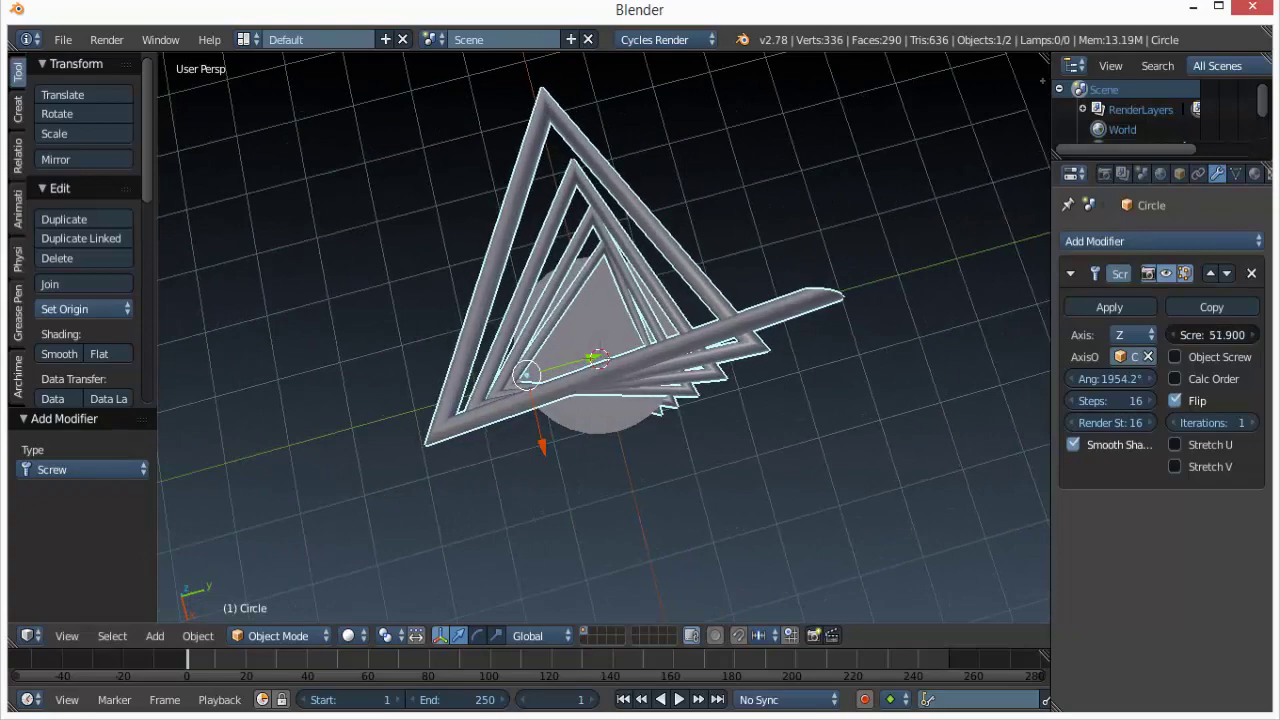
Increase the Screw modifier's steps to 163 to round off the angular turns.
middle_click_drag(760, 420, 745, 335)
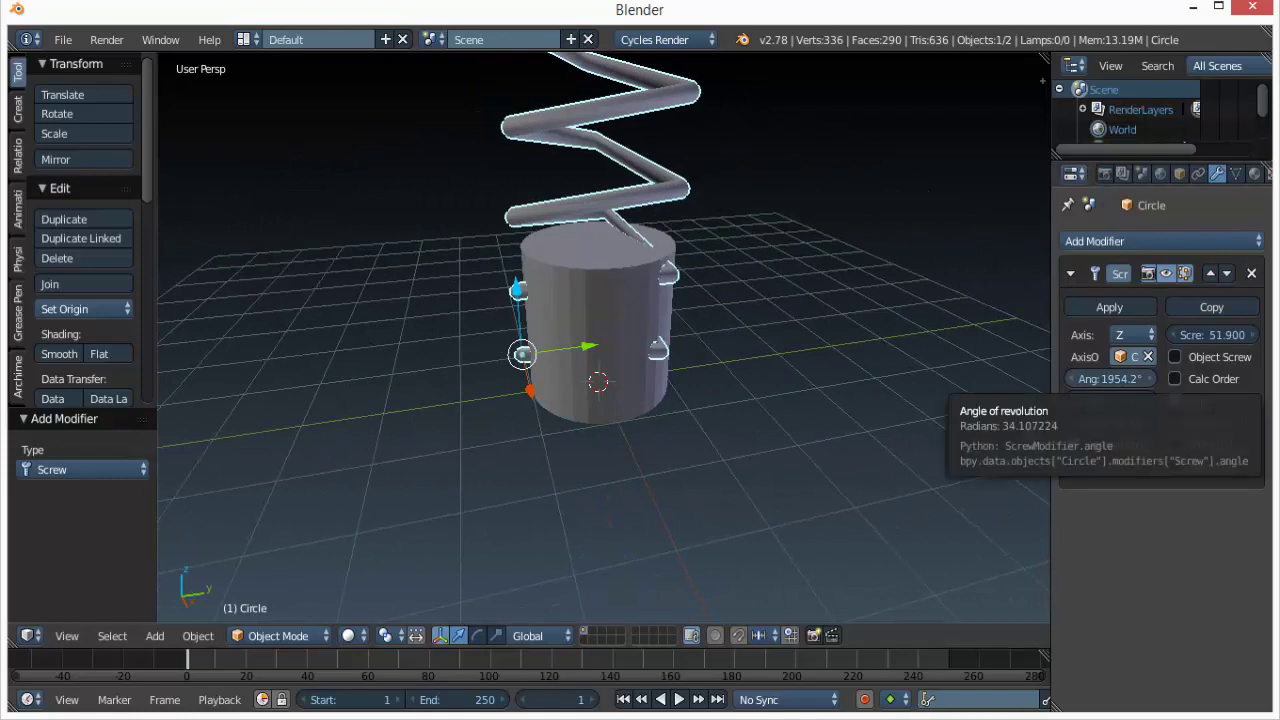
scroll(600, 340, "down", 5)
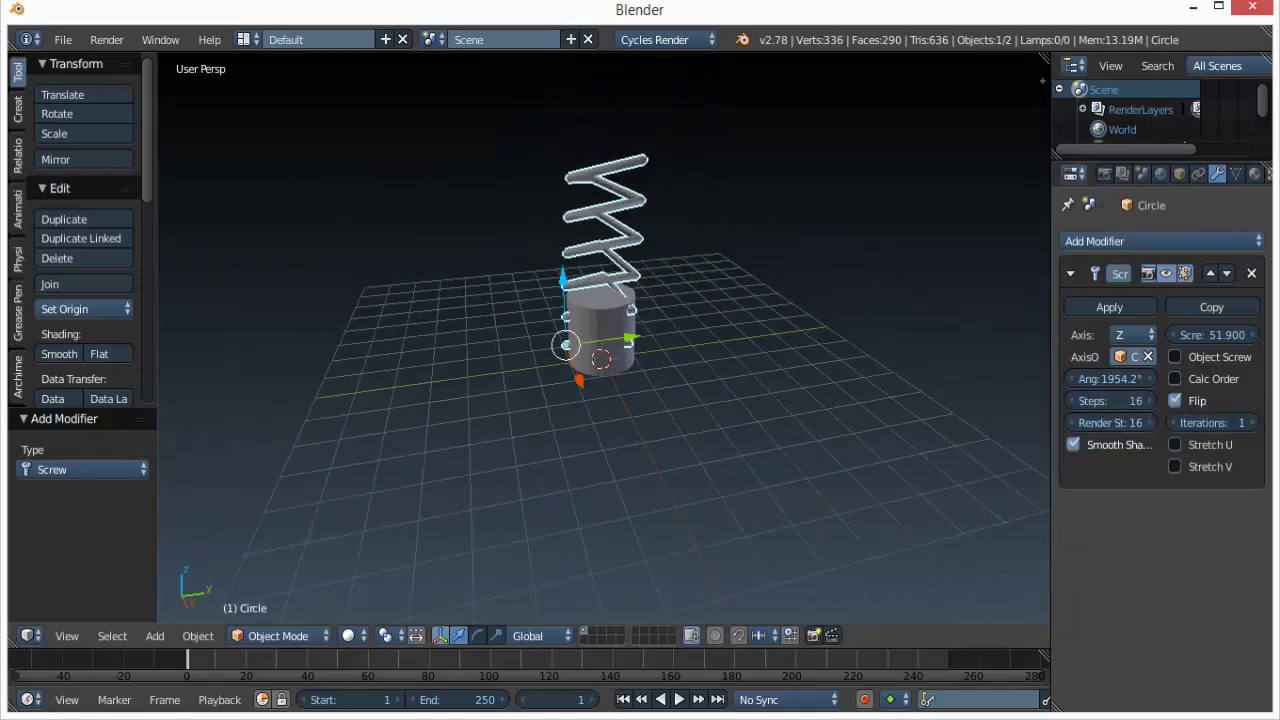
middle_click_drag(600, 340, 553, 415)
scroll(600, 370, "up", 5)
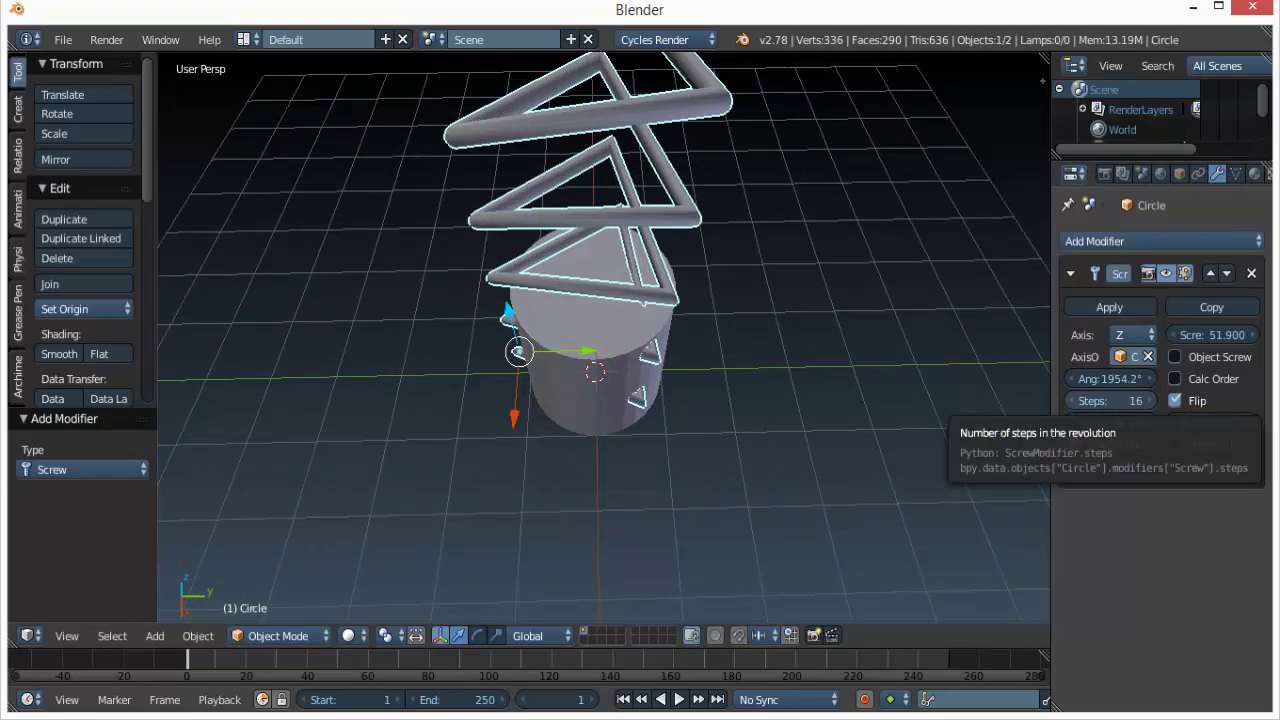
left_click_drag(1110, 400, 1260, 400)
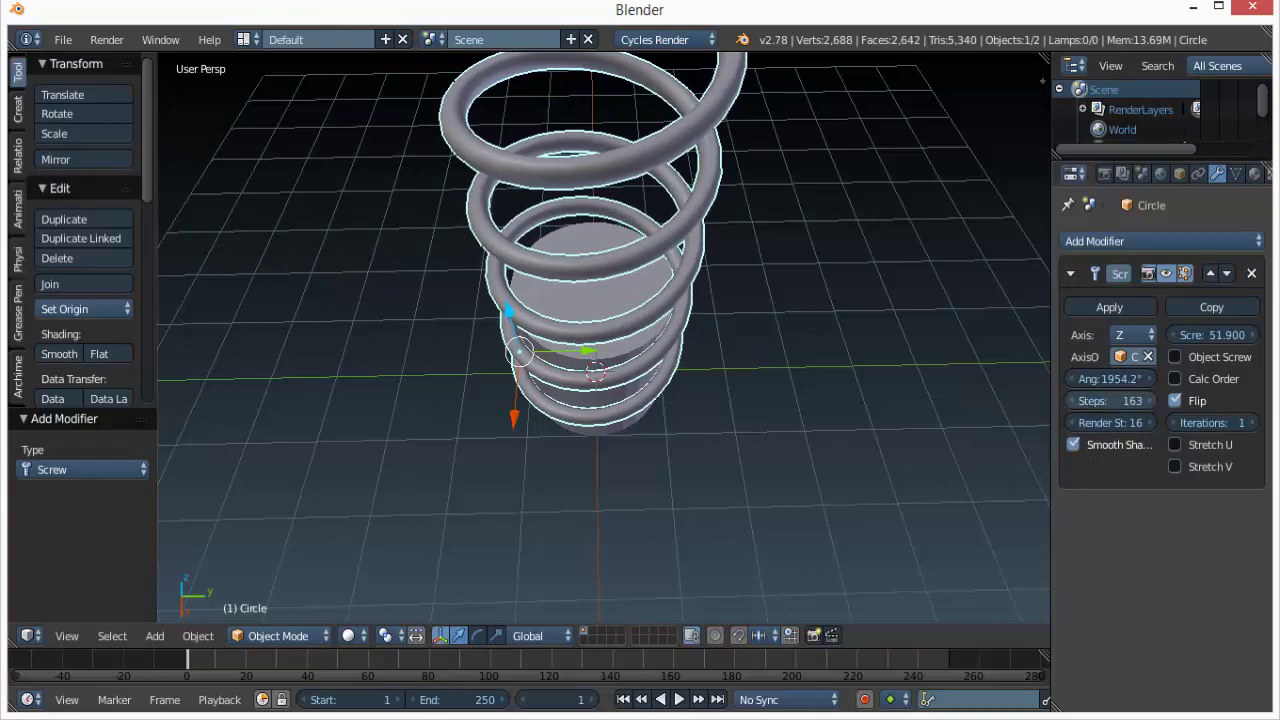
Adjust the Screw modifier's angle to 2048.7° and its steps to 185.
scroll(604, 338, "up", 3)
scroll(604, 338, "down", 6)
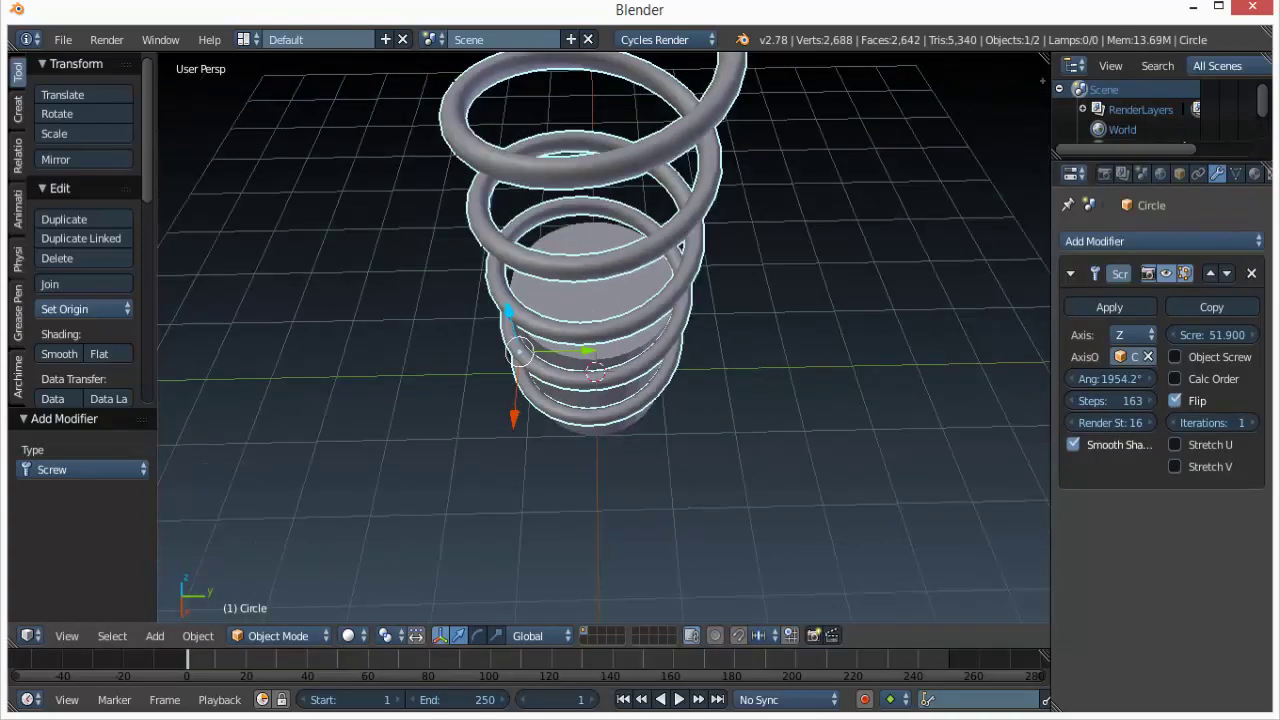
scroll(604, 338, "up", 6)
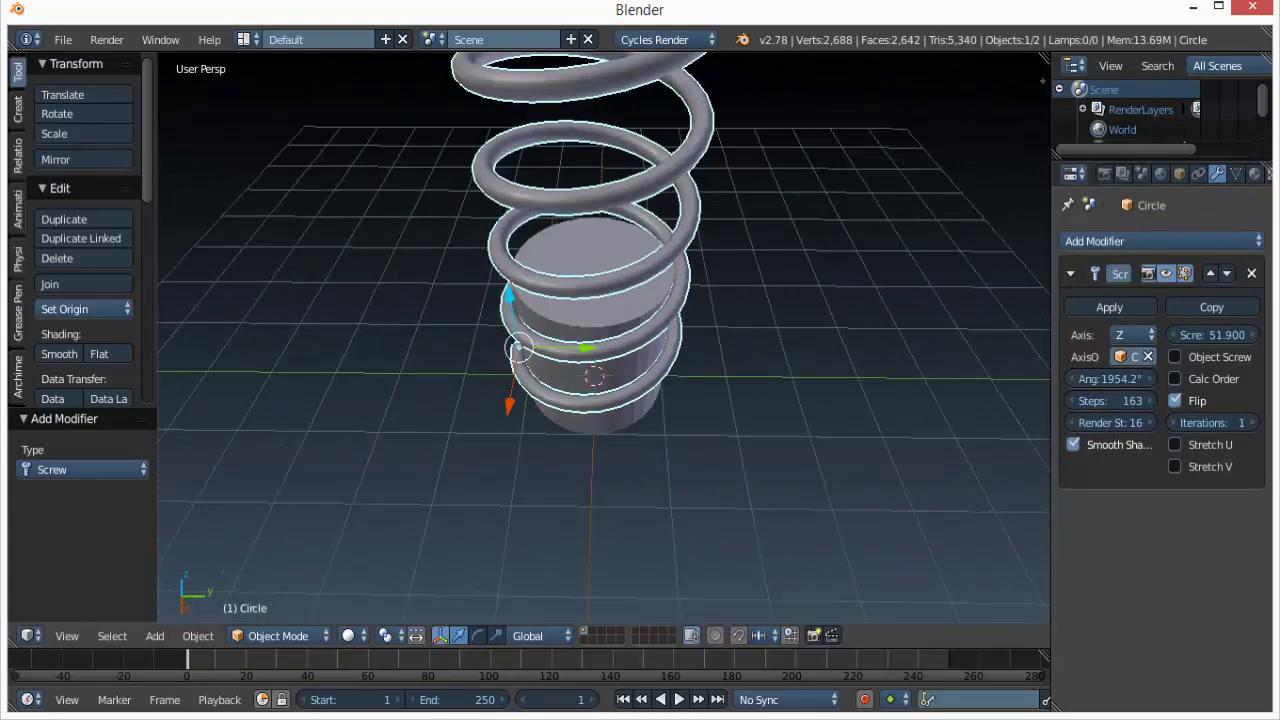
scroll(604, 338, "down", 6)
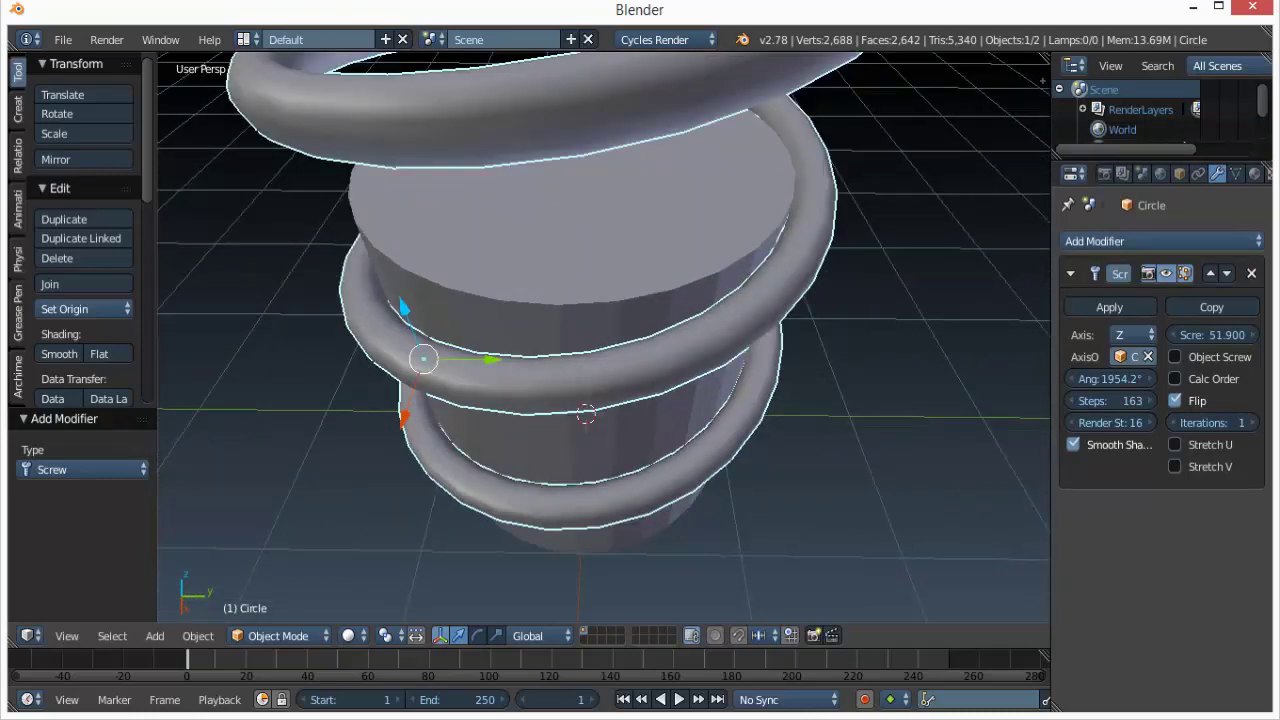
scroll(604, 338, "up", 3)
middle_click_drag(604, 338, 604, 418, "shift")
mouse_move(604, 418)
middle_mouse_down()
mouse_move(562, 436)
mouse_move(612, 412)
middle_mouse_up()
left_click_drag(1110, 379, 1237, 379)
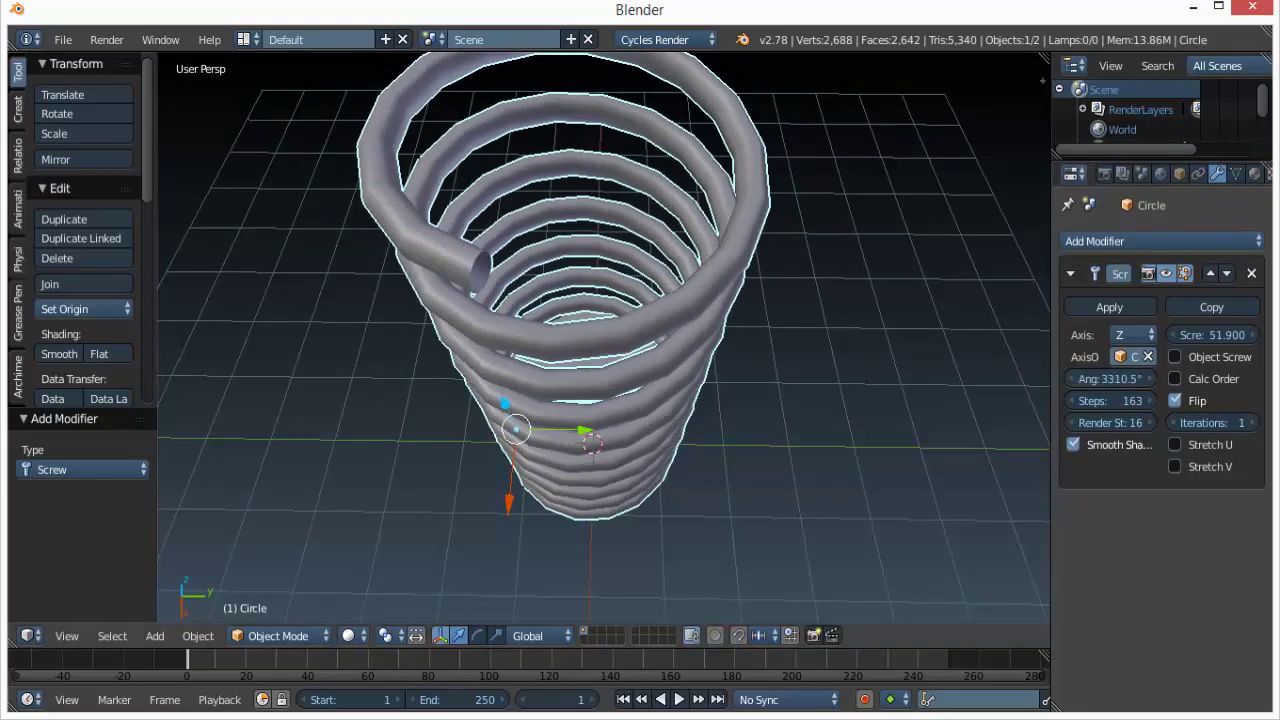
left_click_drag(1110, 400, 990, 379)
mouse_move(1110, 400)
left_mouse_down()
mouse_move(940, 400)
mouse_move(1085, 400)
left_mouse_up()
Examine the coil's turns and open upper end from several angles and distances.
scroll(604, 330, "down", 4)
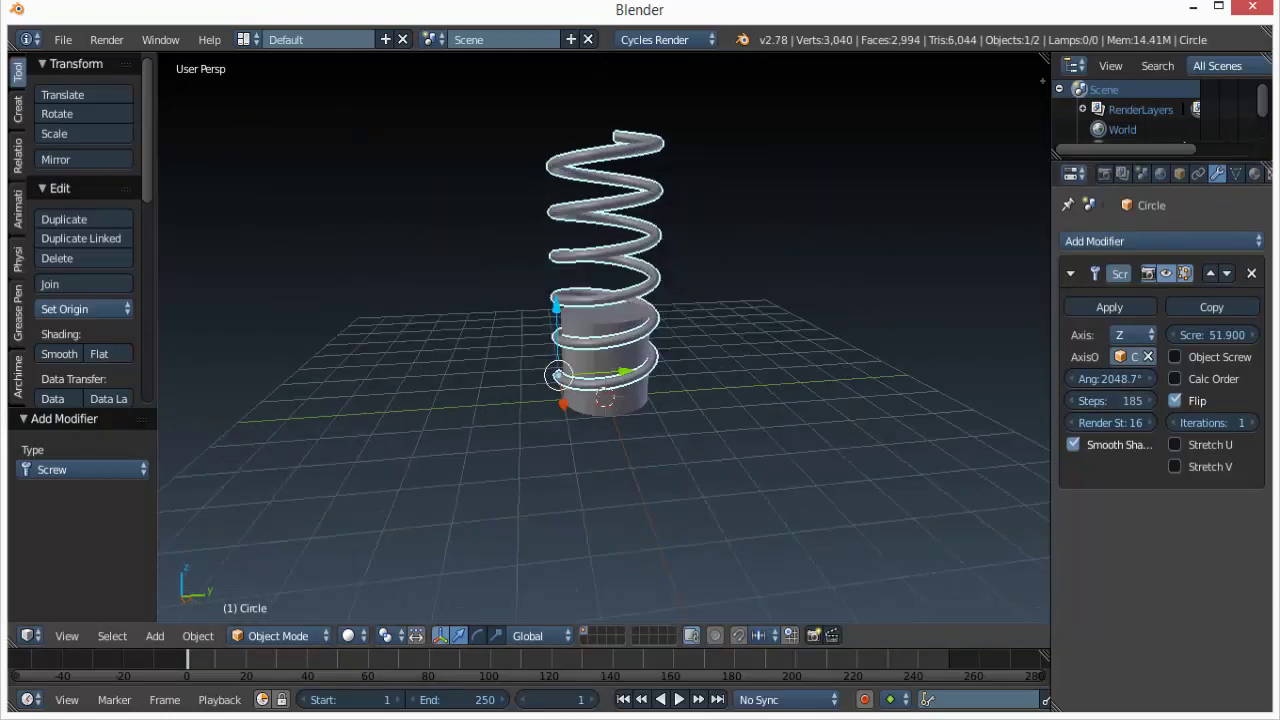
scroll(604, 337, "up", 4)
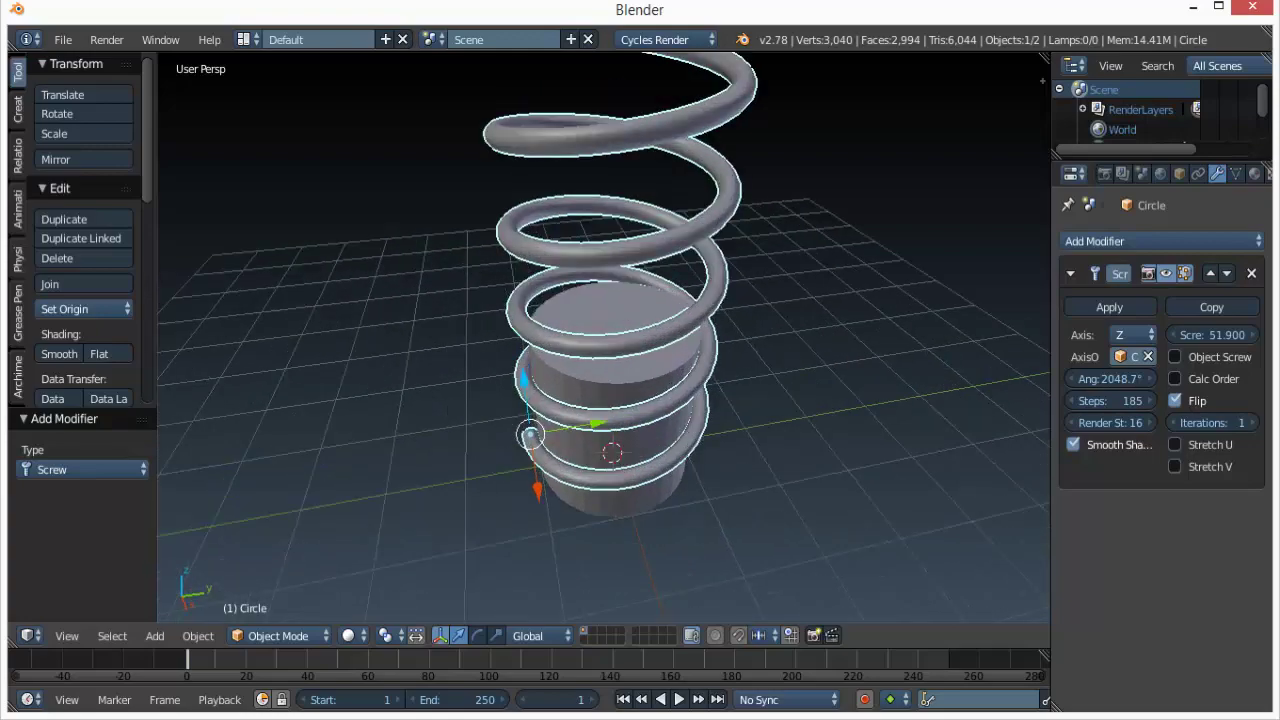
middle_click_drag(604, 350, 800, 385)
scroll(688, 408, "down", 4)
scroll(800, 385, "up", 4)
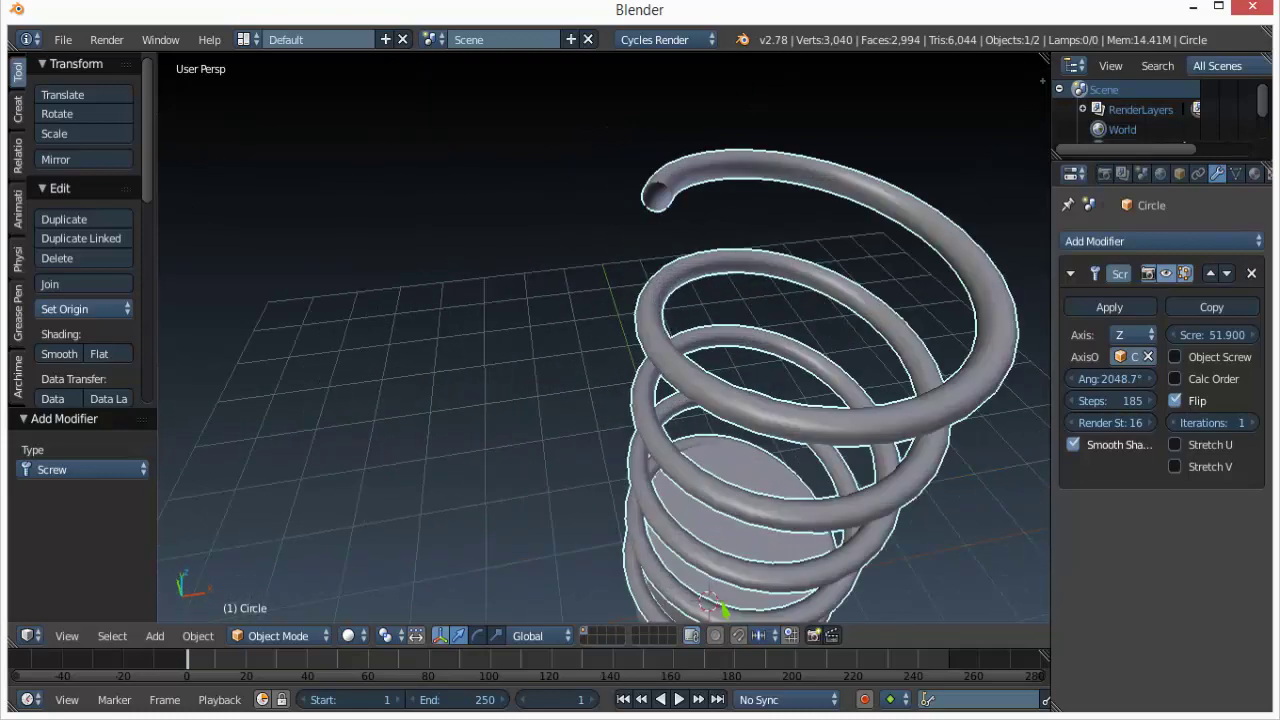
scroll(800, 385, "up", 8)
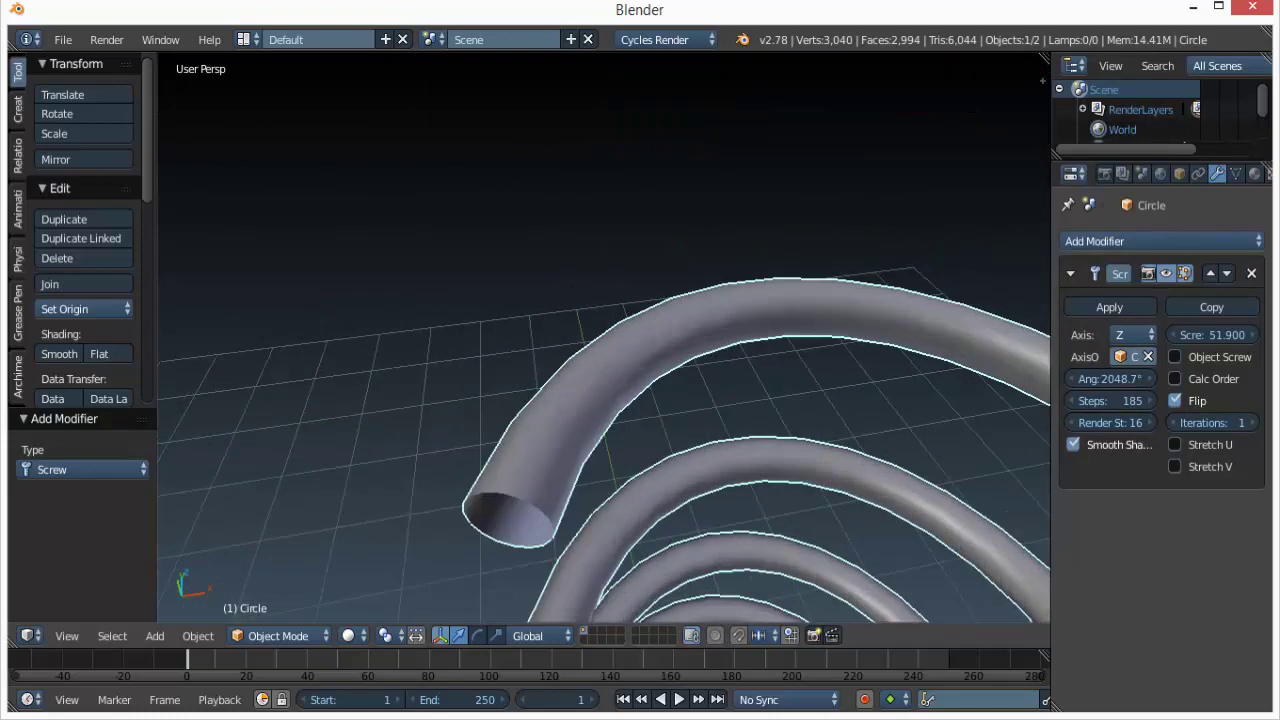
scroll(800, 385, "down", 10)
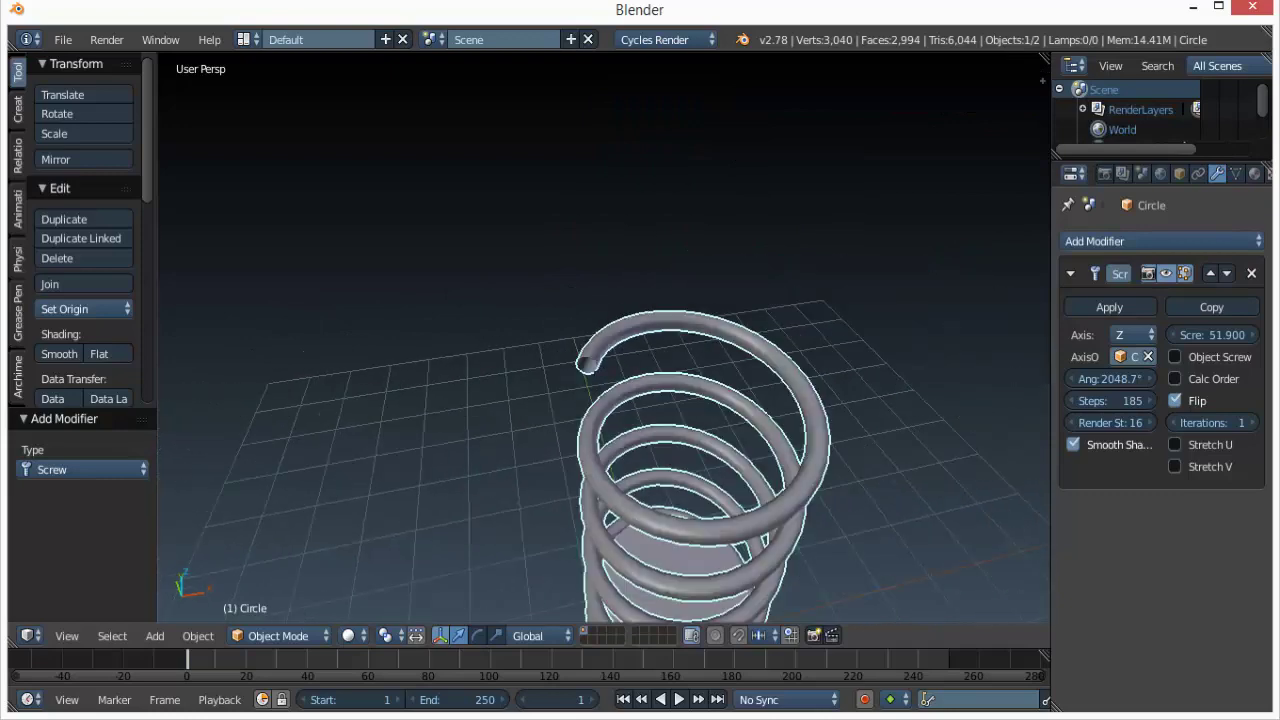
middle_click_drag(690, 470, 664, 335, "shift")
Select the coil and apply its Screw modifier.
right_click(614, 398)
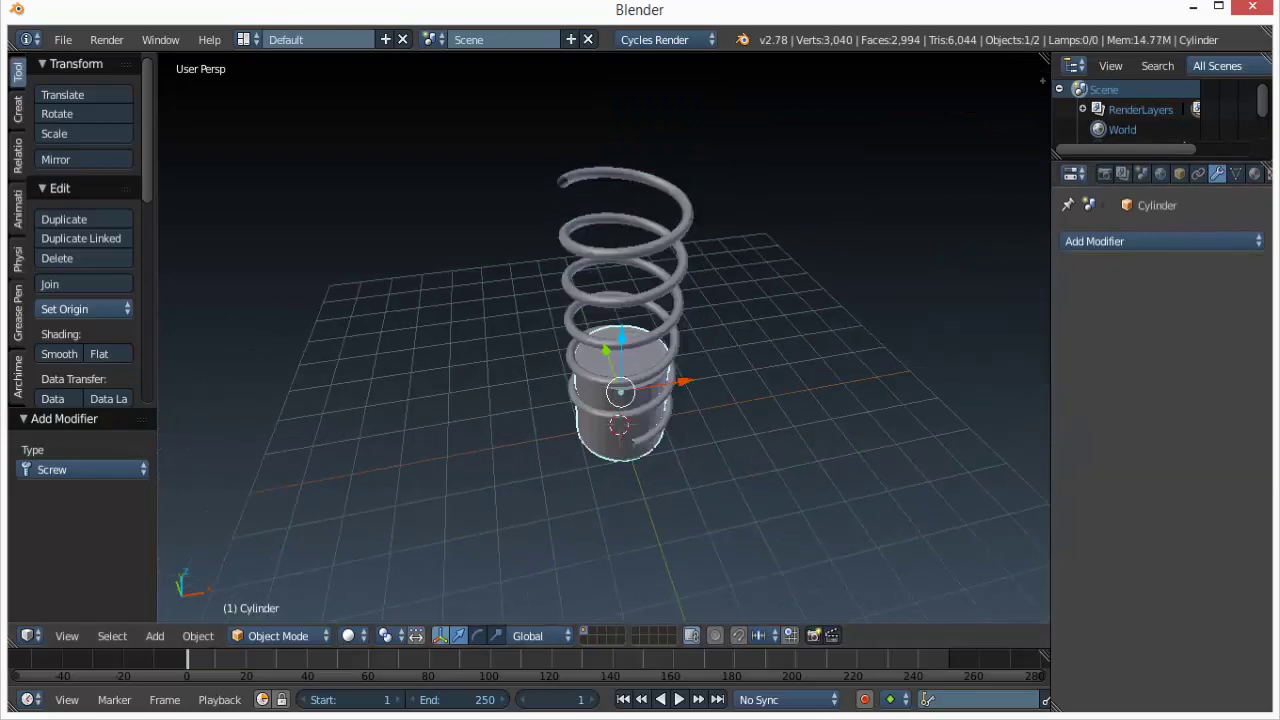
right_click(616, 396)
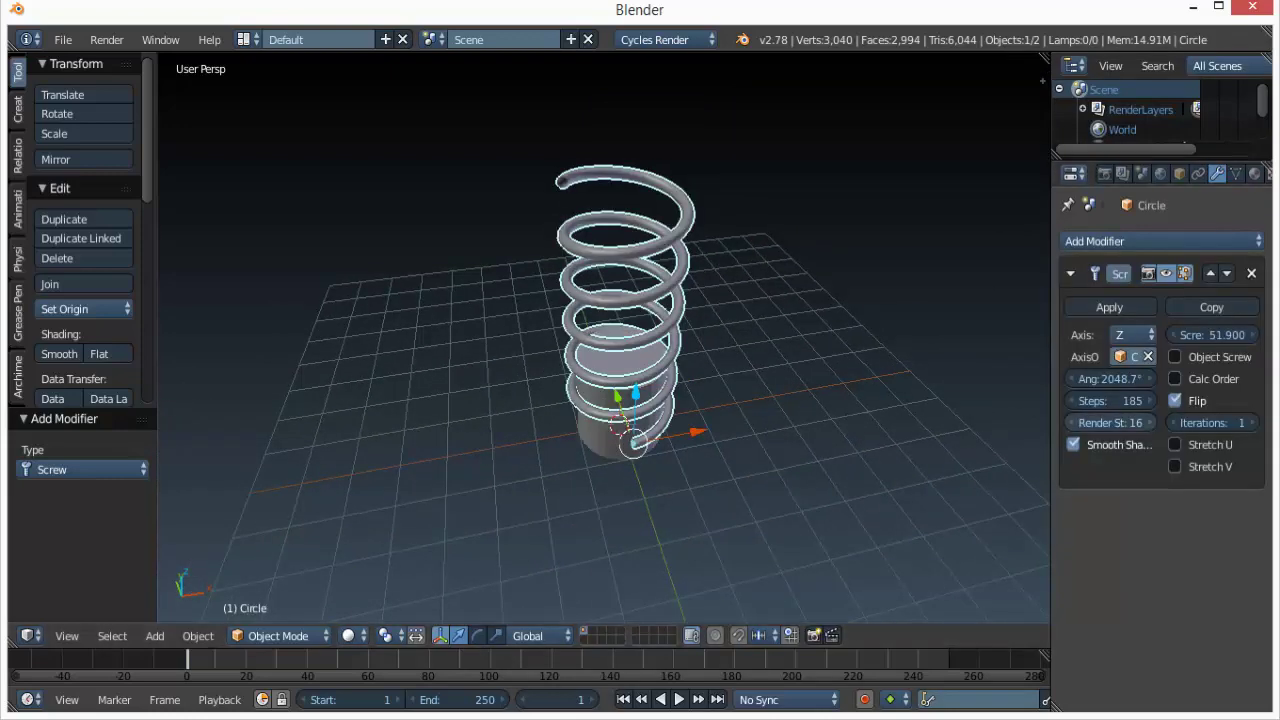
left_click(1109, 307)
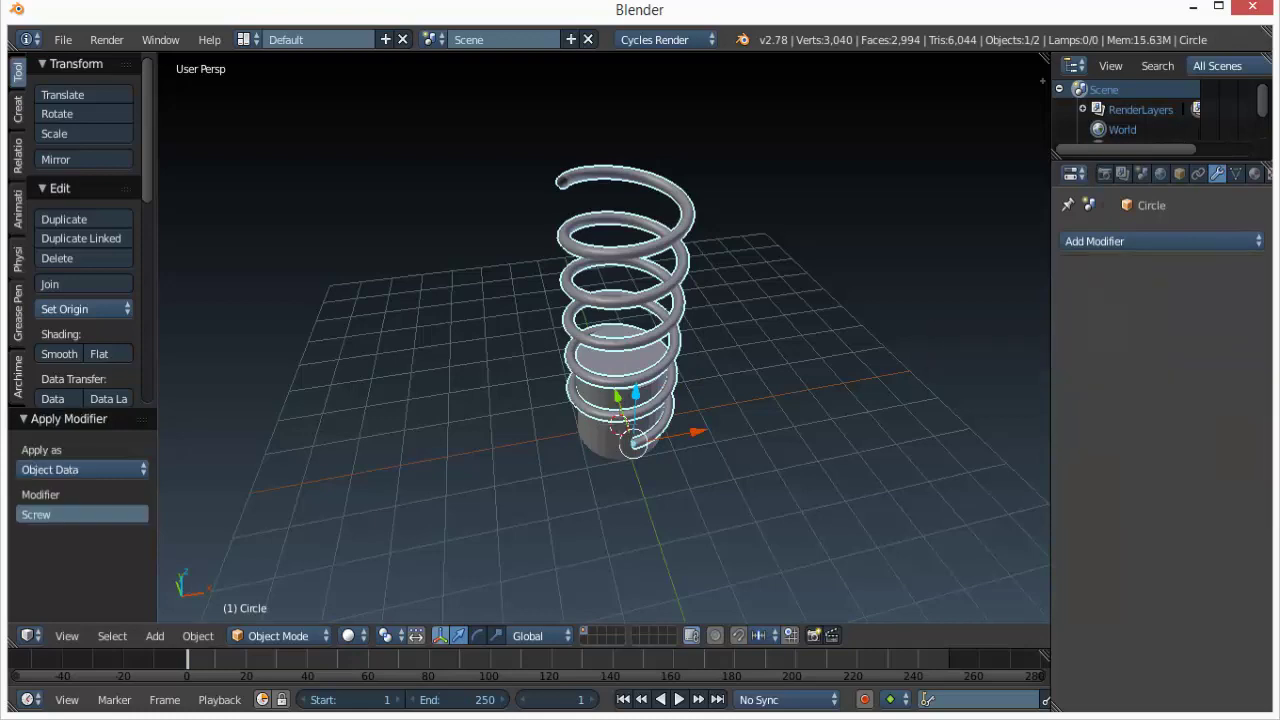
Delete the cylinder inside the coil.
right_click(616, 398)
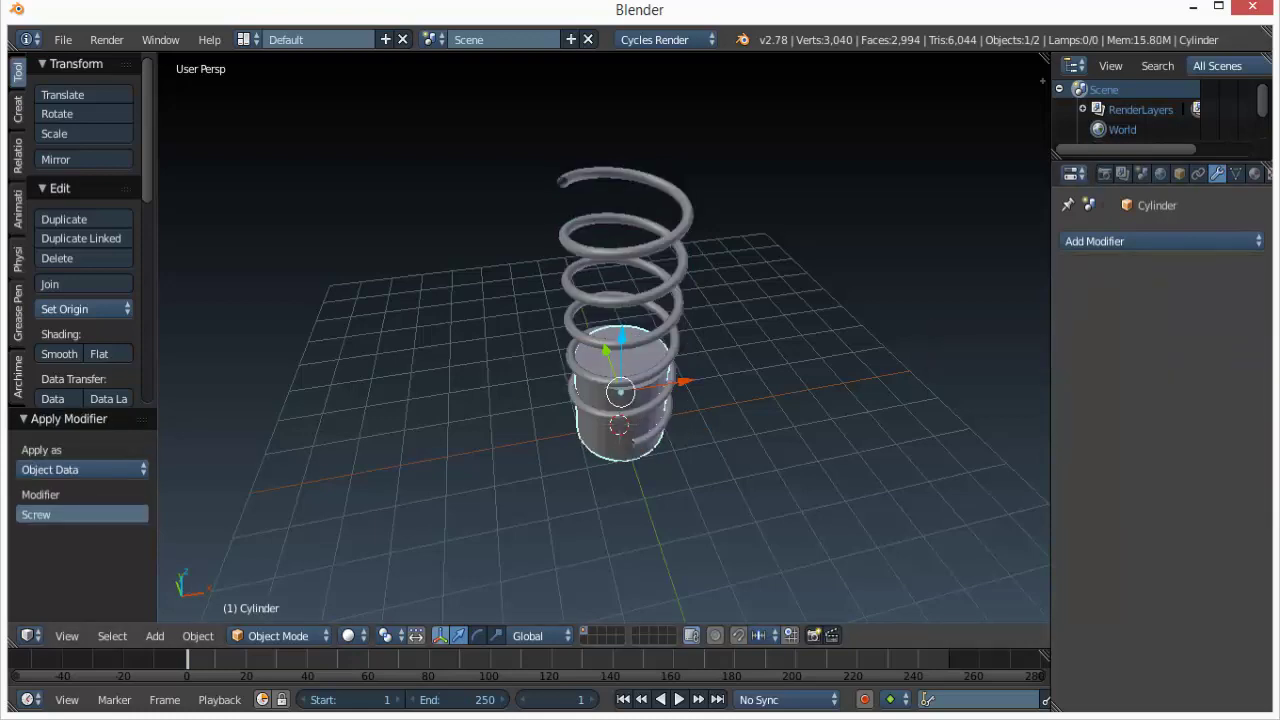
key("x")
left_click(590, 436)
Examine the finished freestanding coil from several angles, including its open upper end.
scroll(590, 436, "down", 2)
middle_click_drag(590, 436, 378, 314)
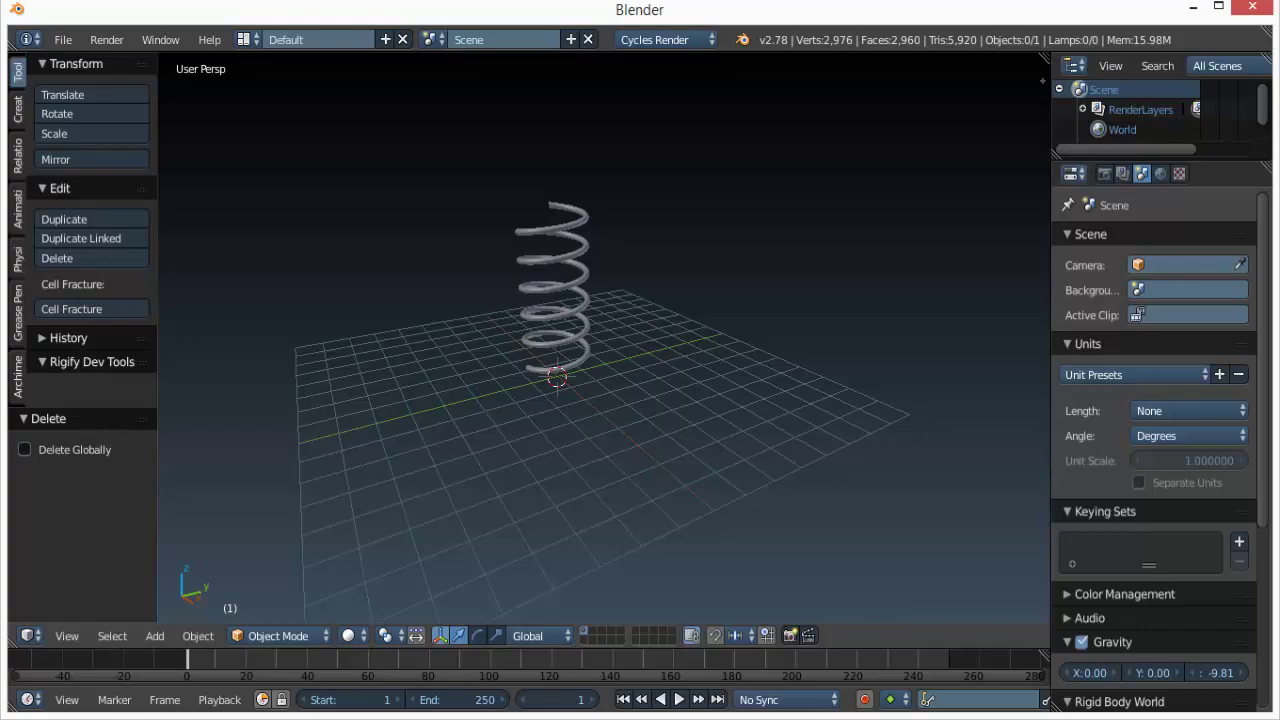
scroll(604, 337, "up", 5)
scroll(604, 337, "down", 2)
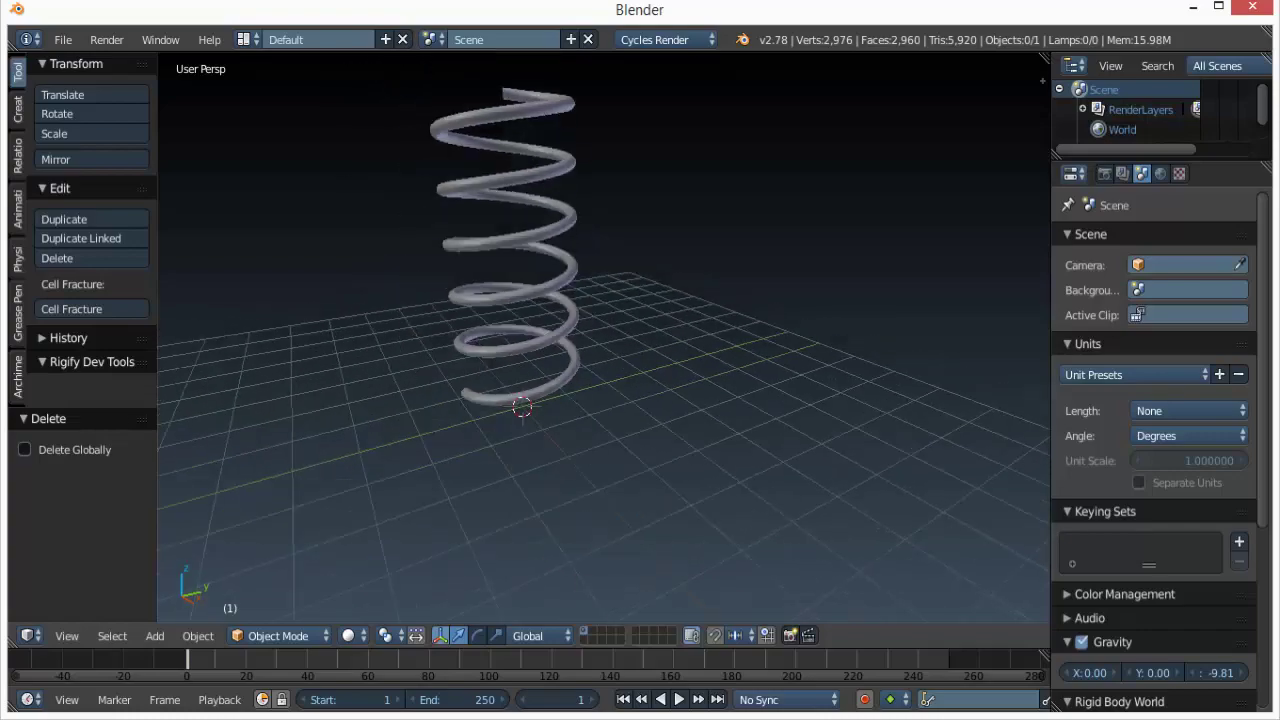
middle_click_drag(604, 337, 810, 305)
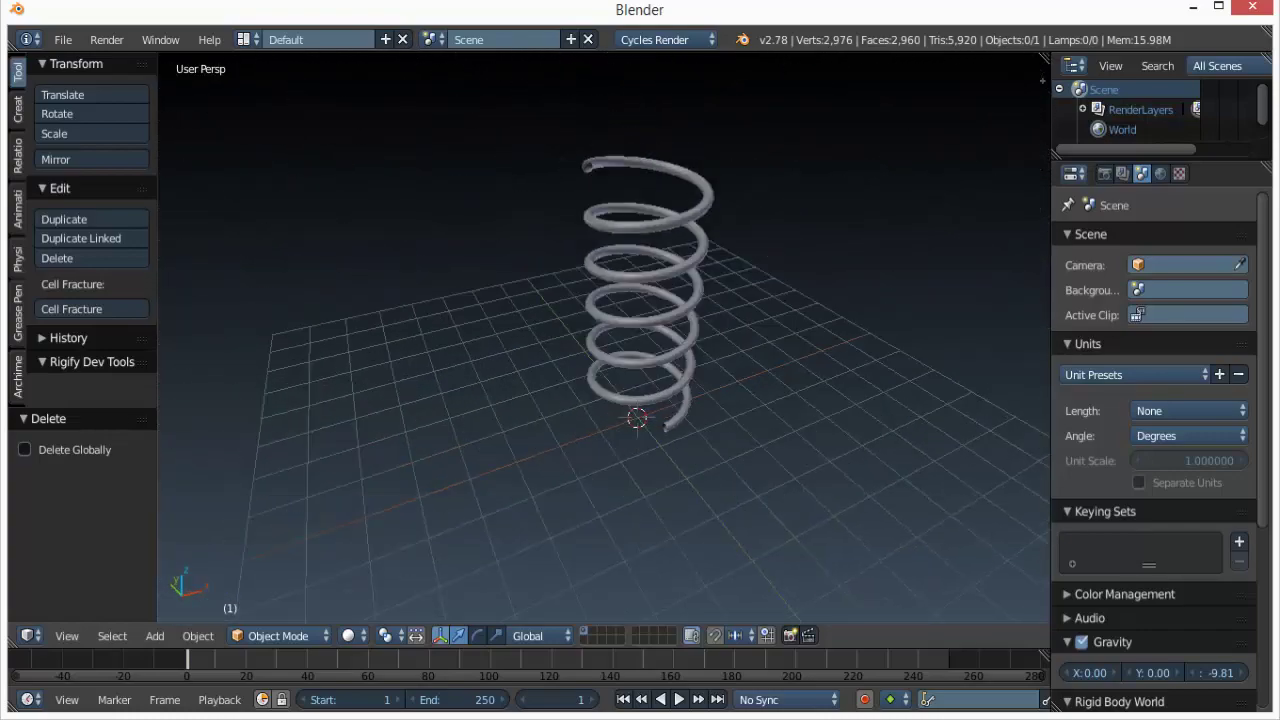
scroll(604, 337, "up", 4)
middle_click_drag(604, 337, 581, 473, "shift")
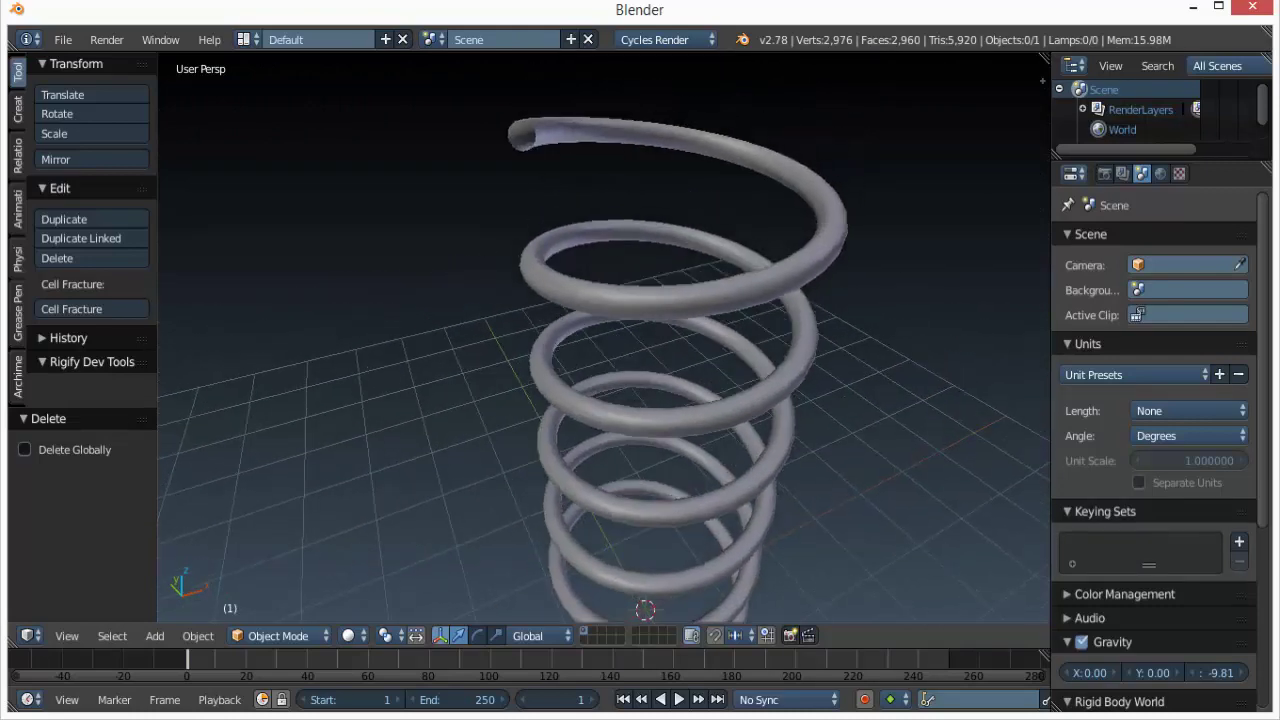
scroll(604, 337, "down", 4)
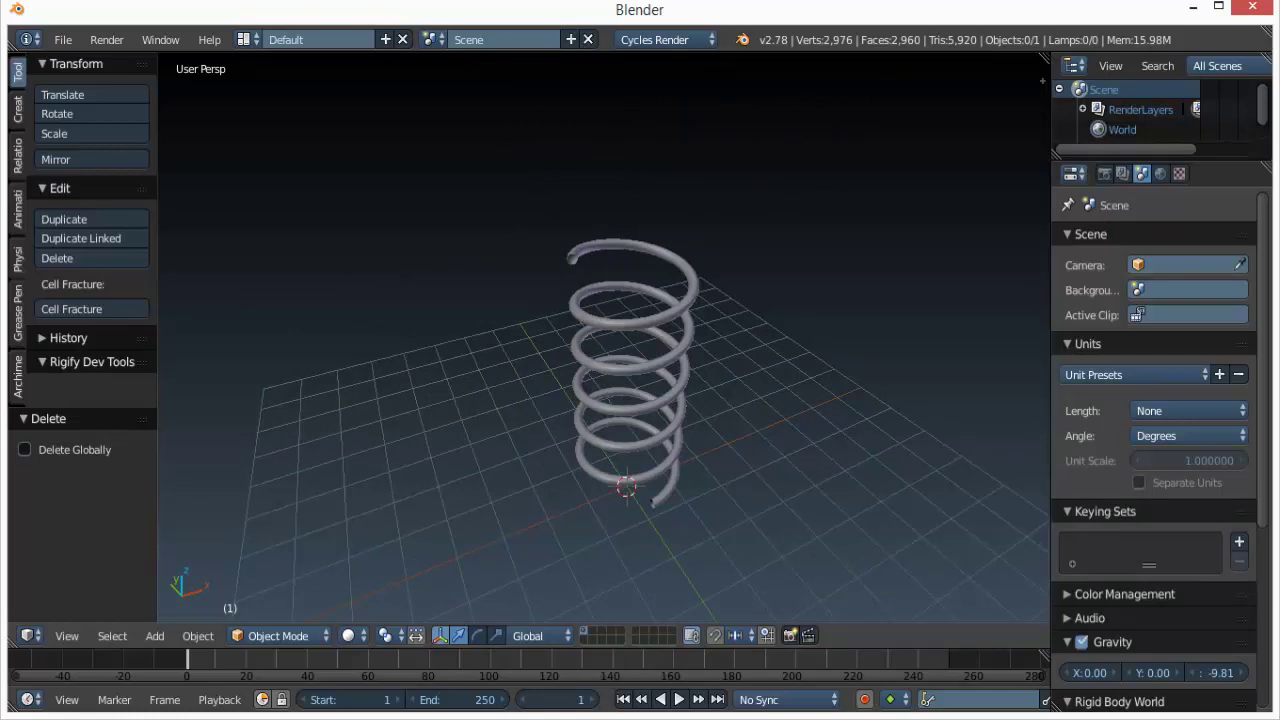
middle_click_drag(604, 337, 650, 390)
scroll(650, 390, "up", 2)
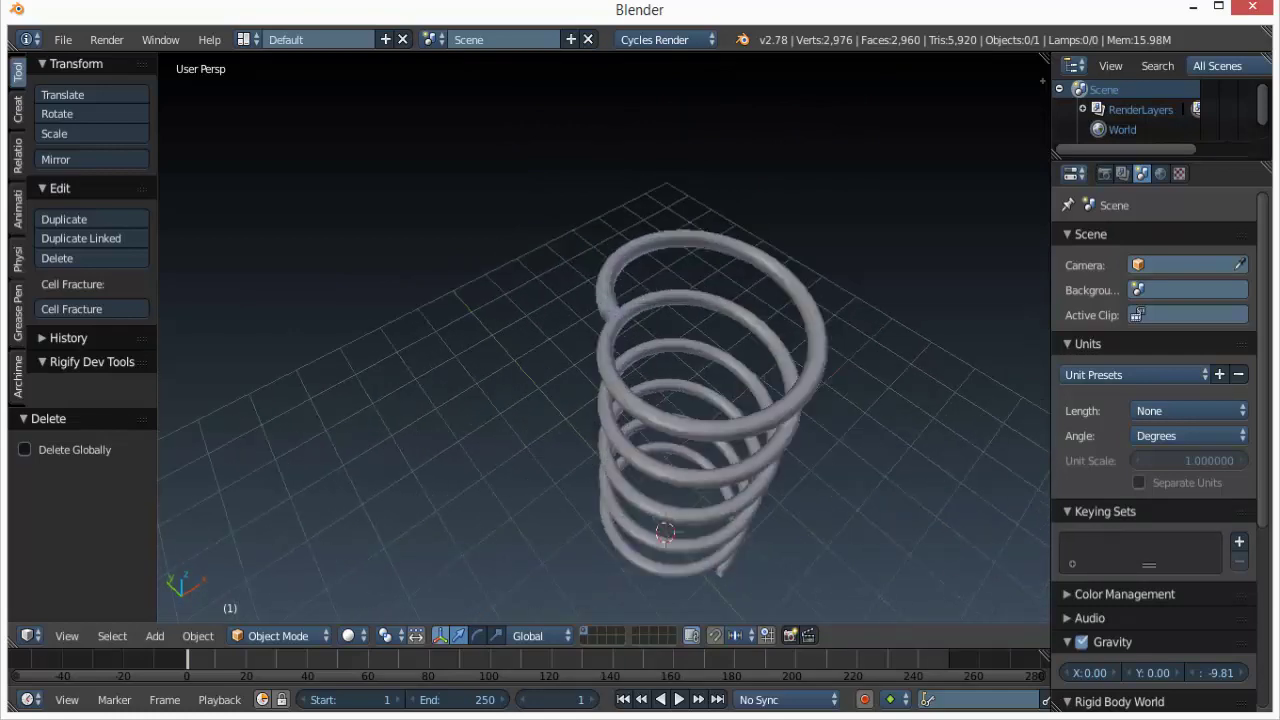
Put the coil into Edit Mode and select the edge loop around its open upper end.
scroll(604, 337, "up", 5)
scroll(604, 337, "down", 3)
key("a")
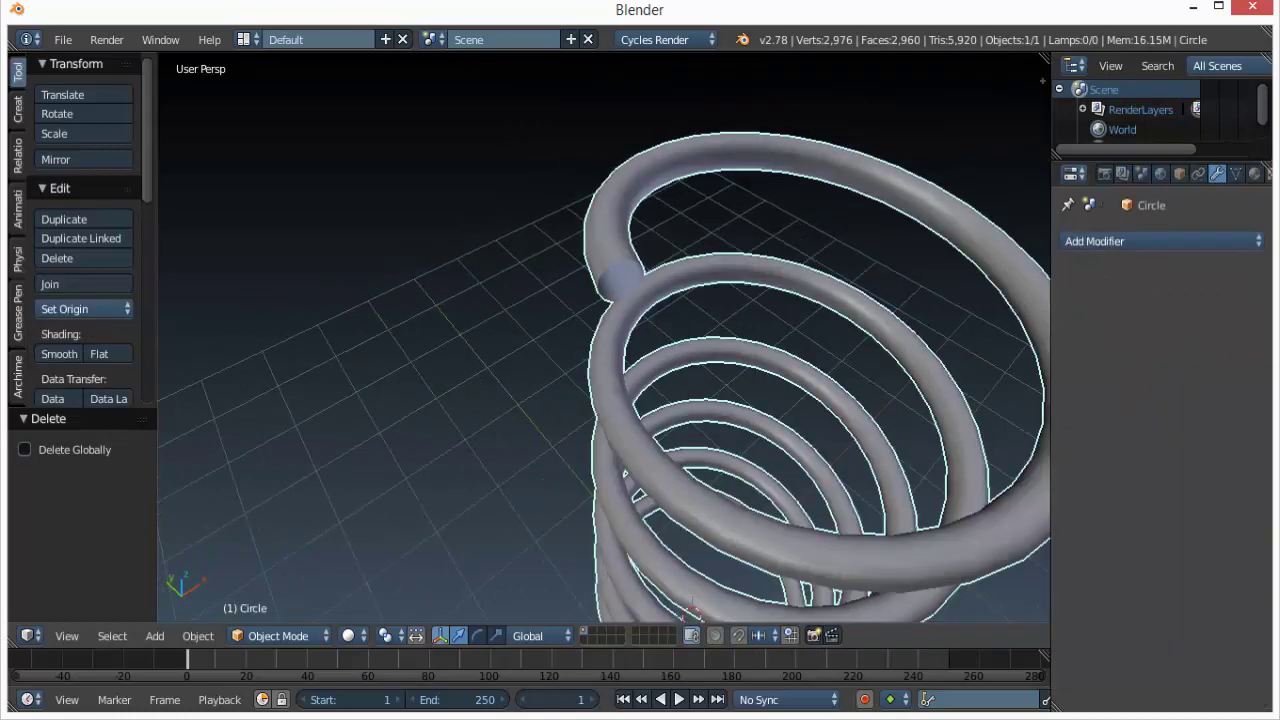
key("Tab")
scroll(604, 337, "up", 2)
middle_click_drag(604, 337, 572, 350)
key("a")
right_click(551, 258, "alt")
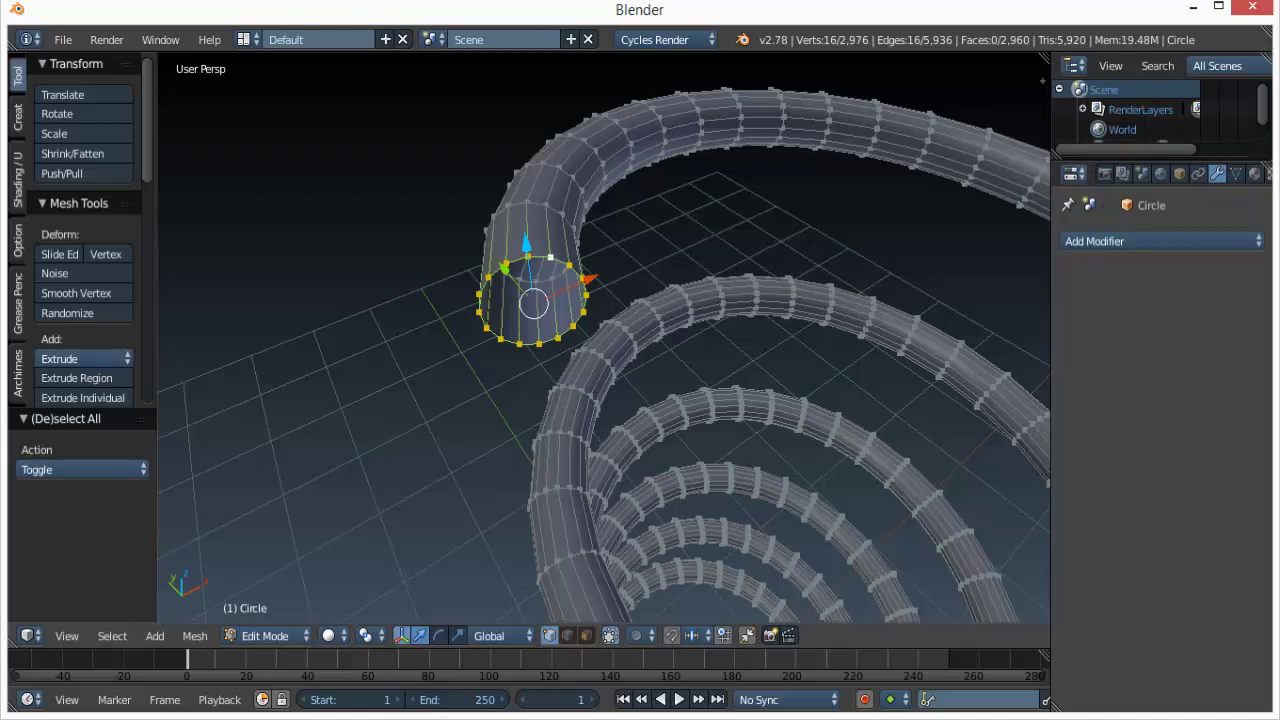
Extrude the upper end's loop, scale it inward to about 0.566, and extrude that inner ring again in place.
key("f")
key("ctrl+z")
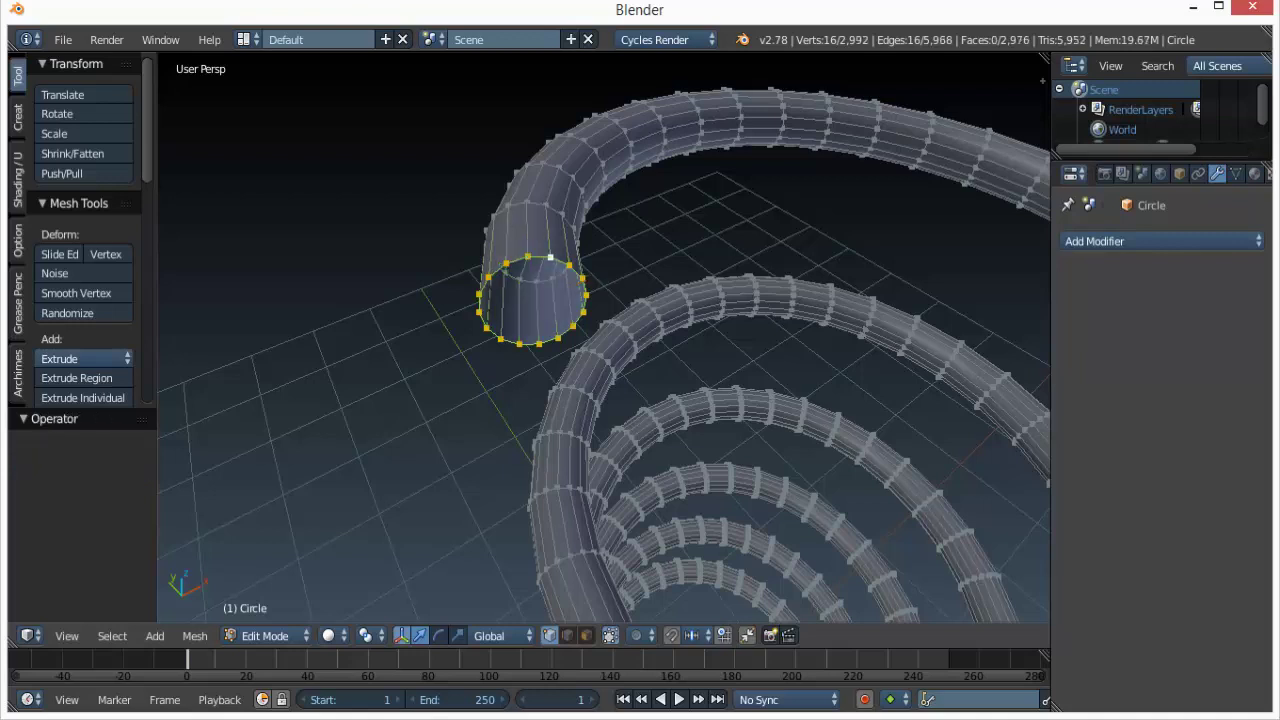
key("e")
key("Escape")
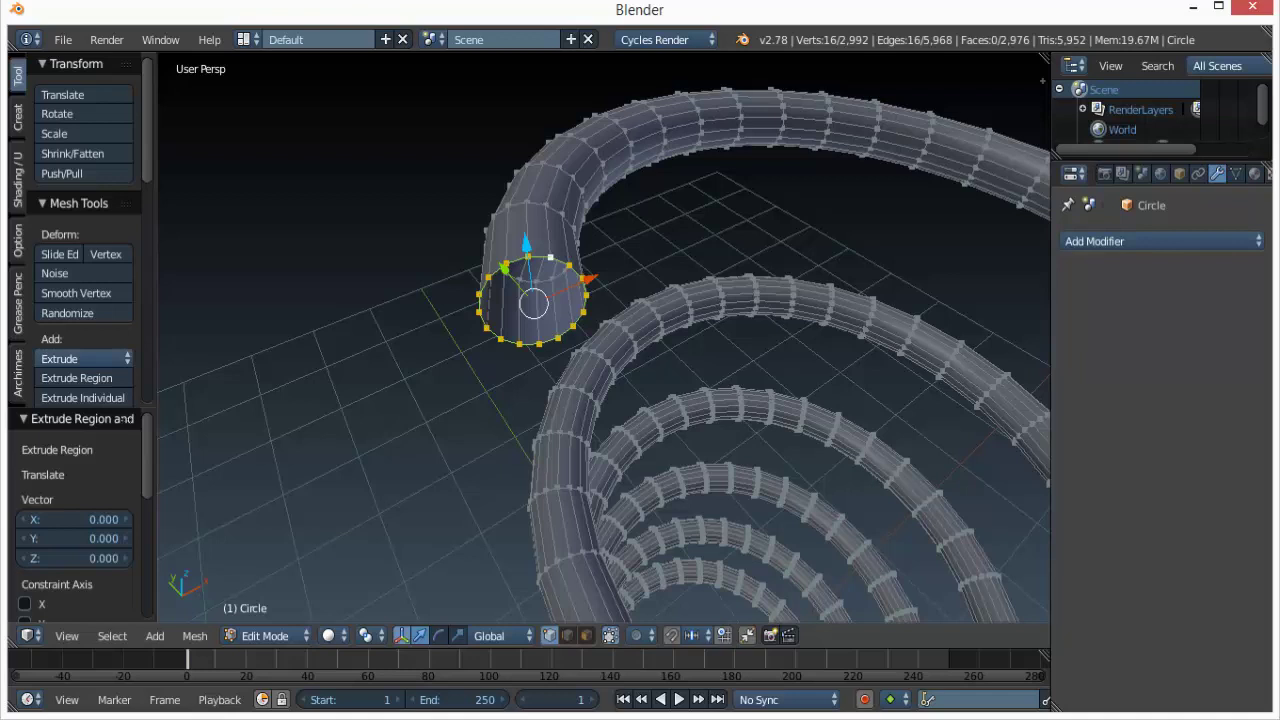
key("s")
key("Return")
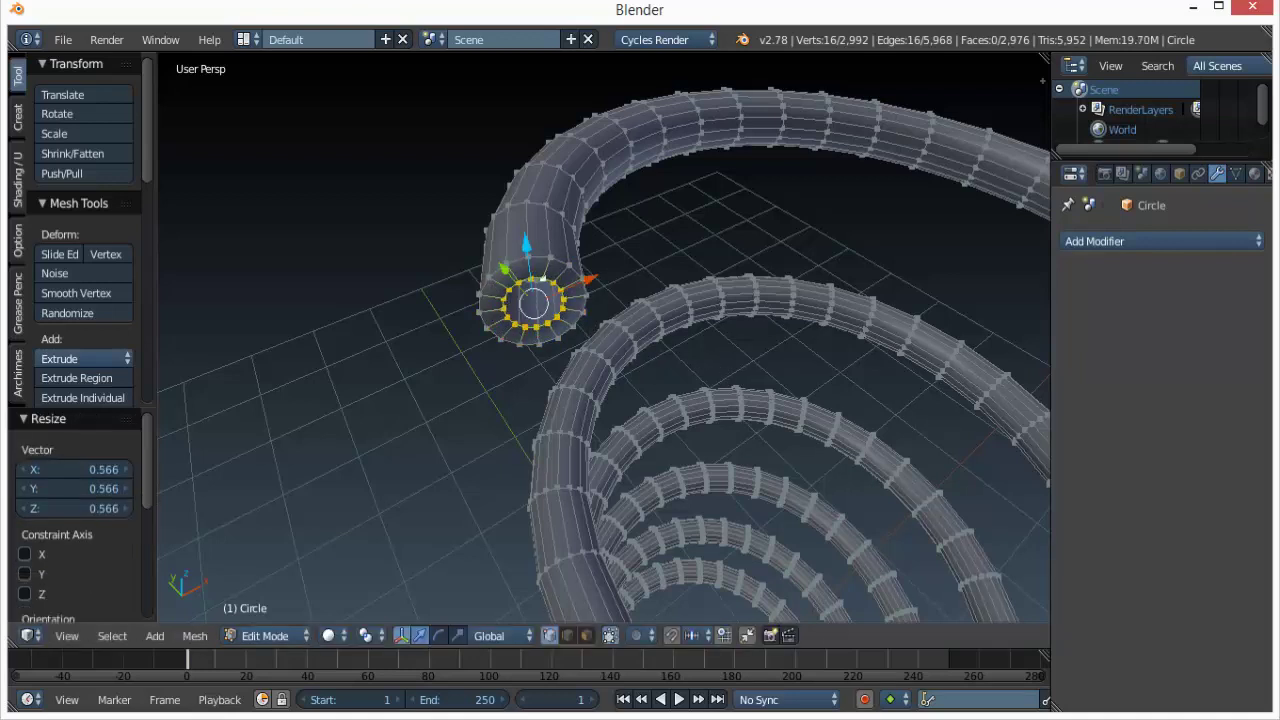
key("e")
key("Escape")
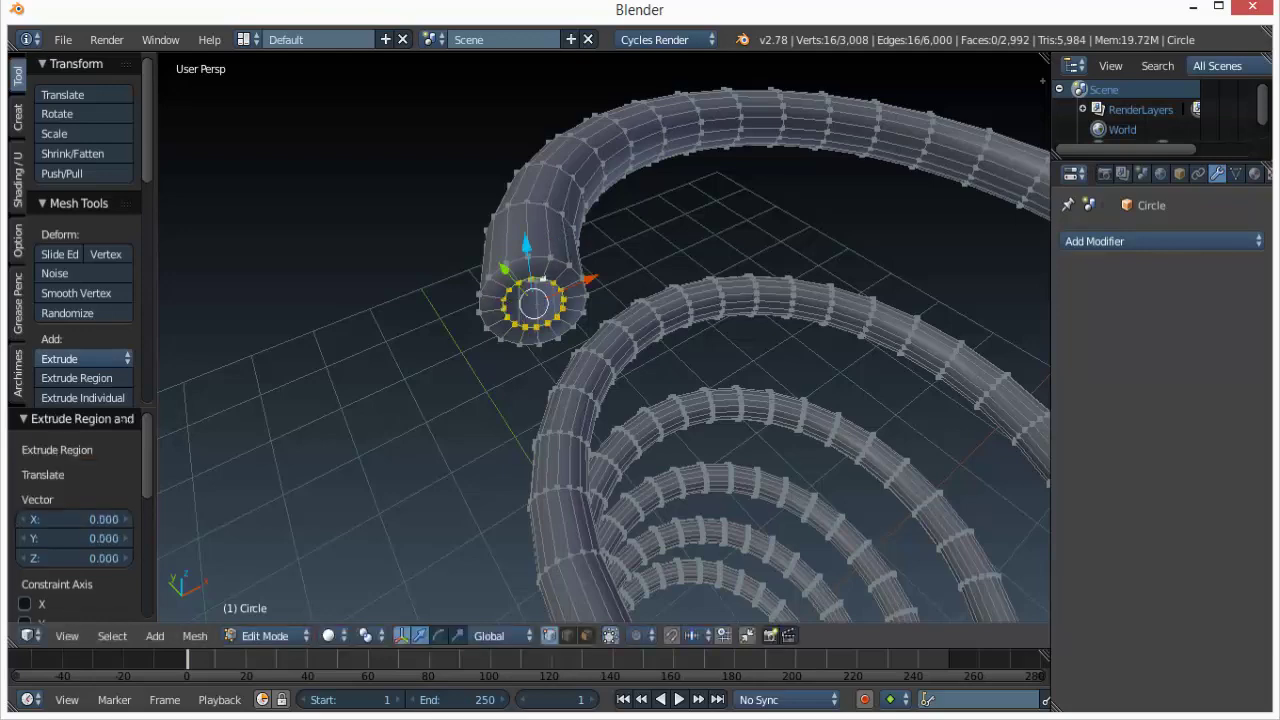
Try merging the inner ring's vertices At Center, and undo the merge.
key("alt+m")
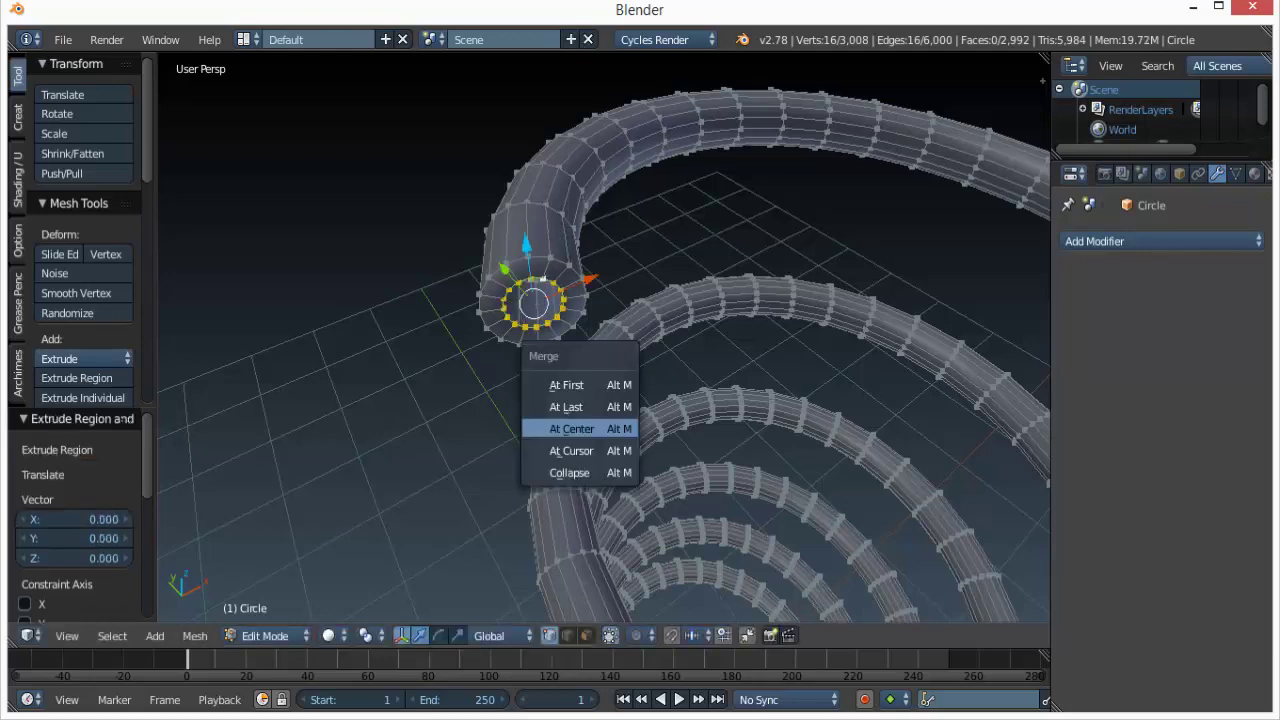
left_click(612, 428)
scroll(612, 428, "up", 3)
scroll(604, 338, "down", 5)
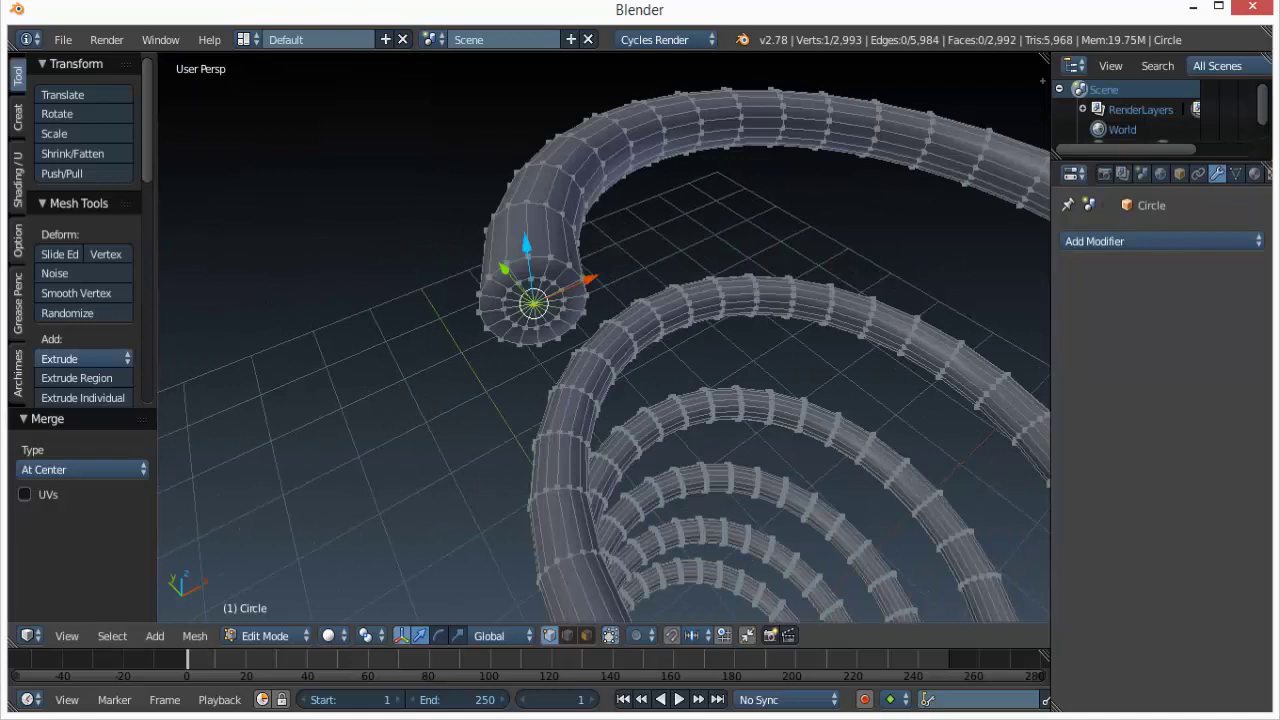
key("alt+m")
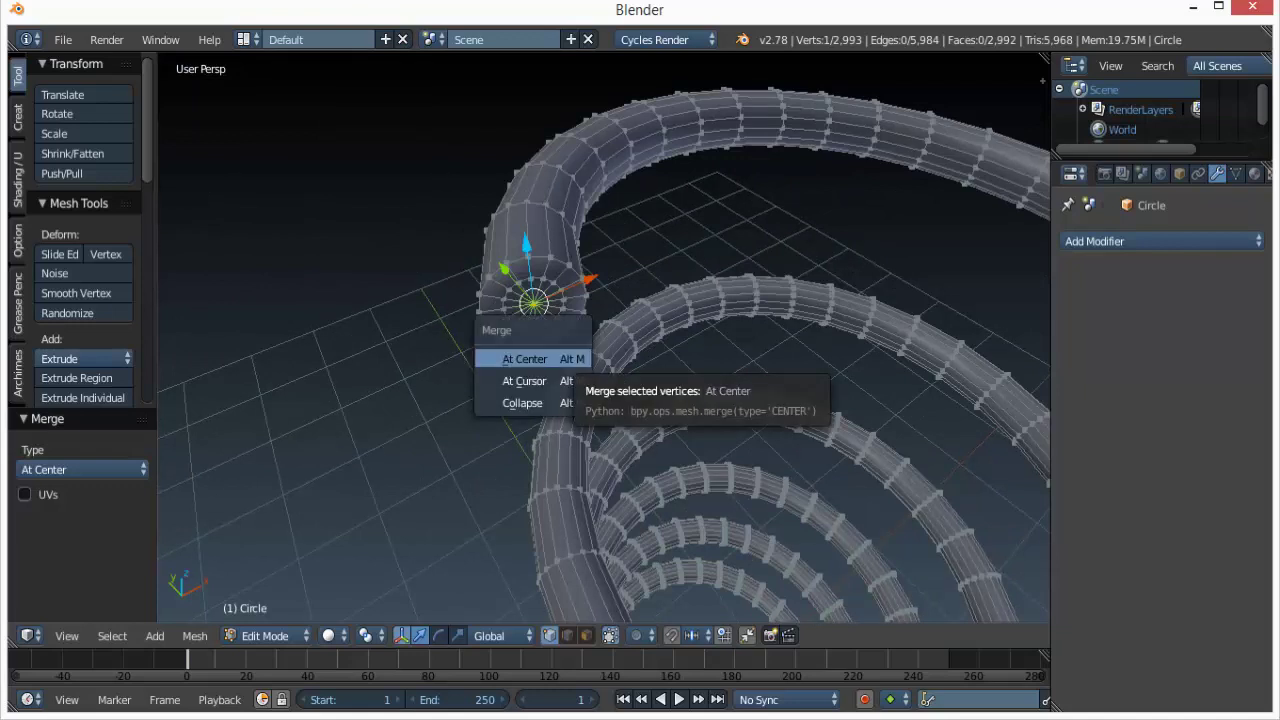
left_click(570, 359)
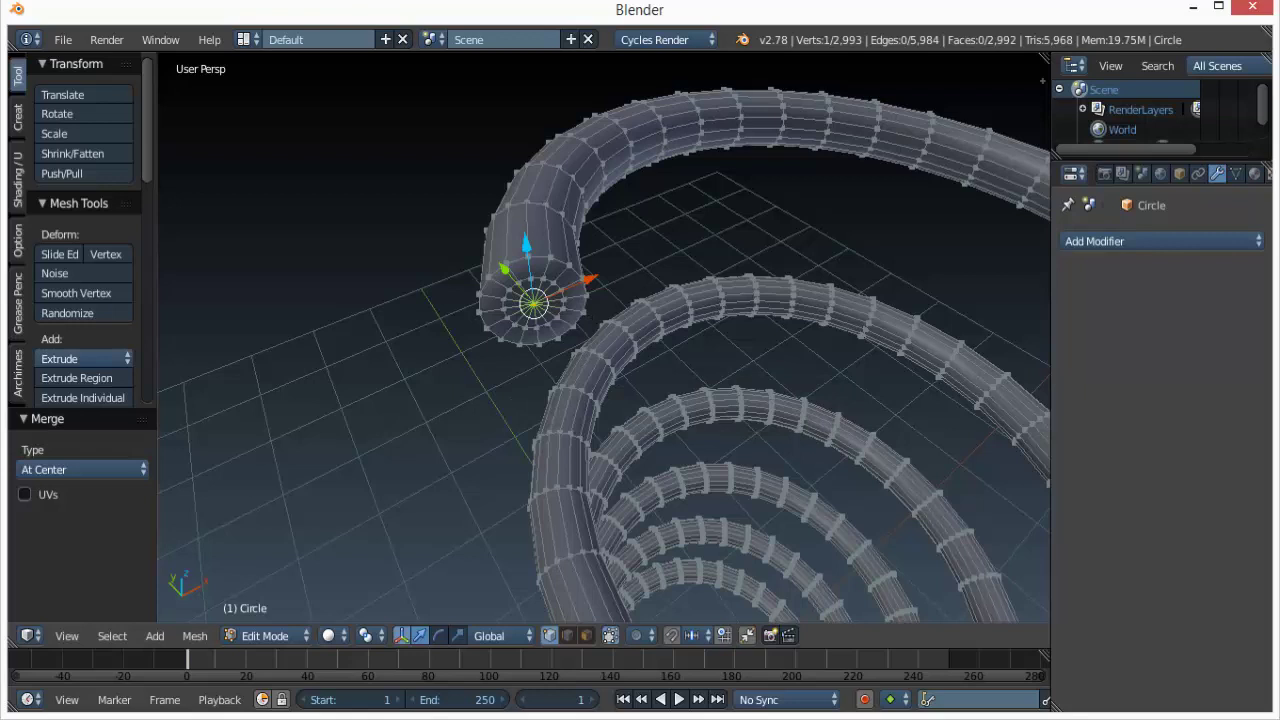
key("alt+m")
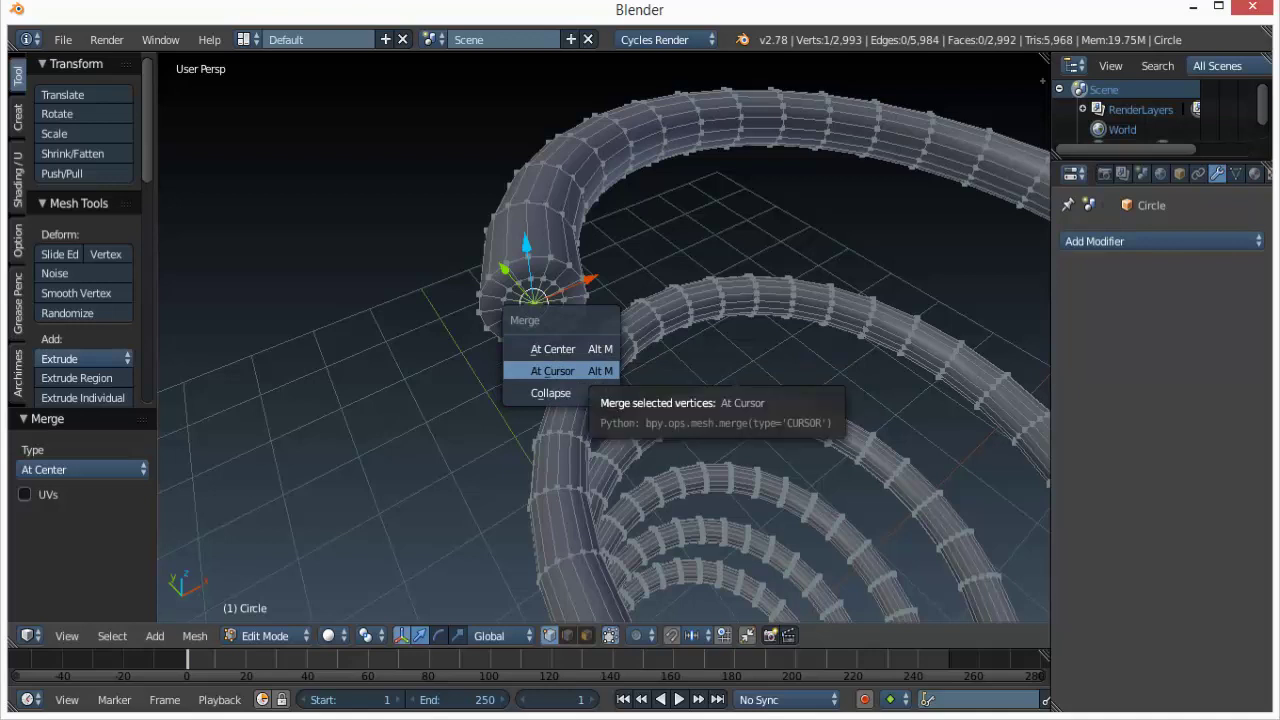
key("Escape")
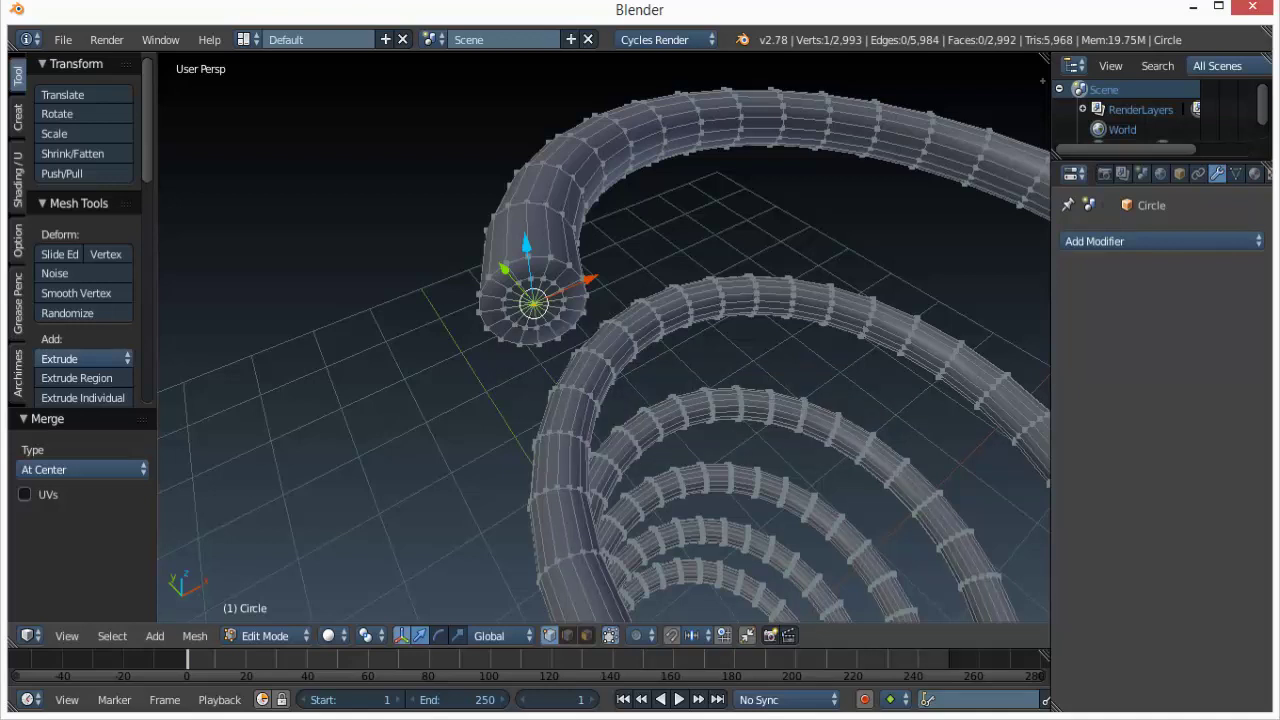
key("ctrl+z")
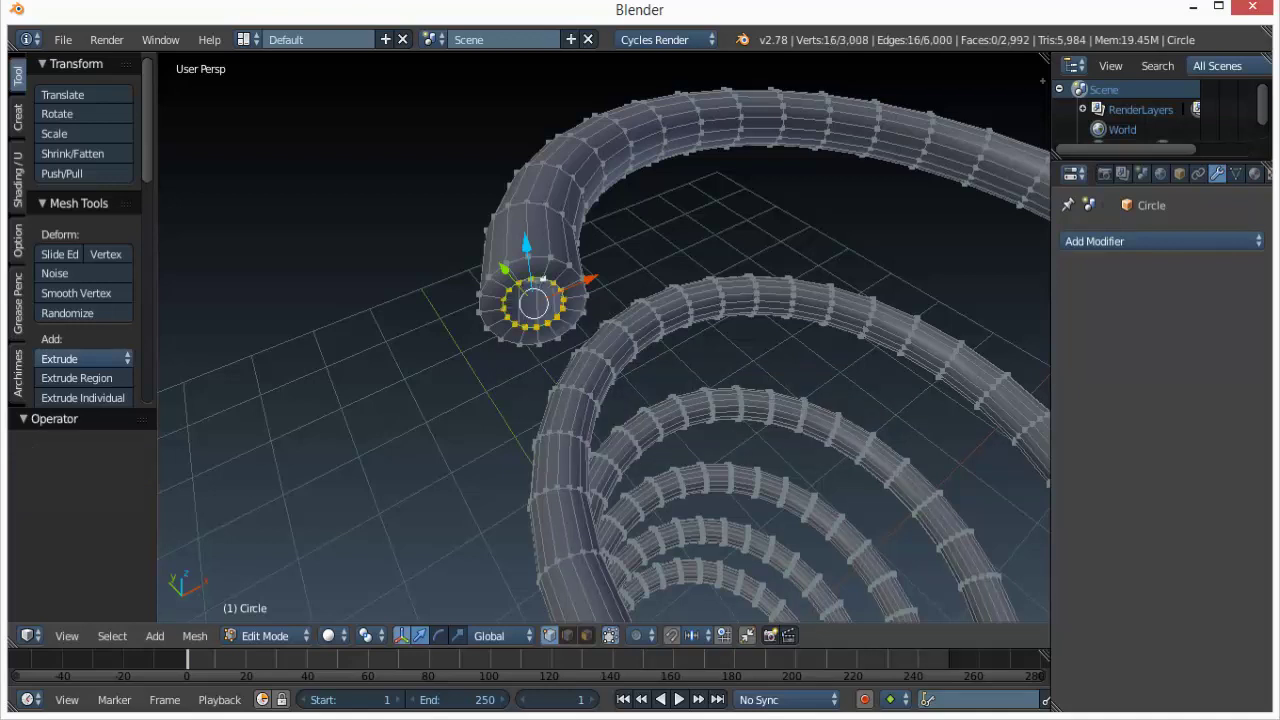
Try merging the inner ring's vertices At First and At Last, undoing each merge.
key("alt+m")
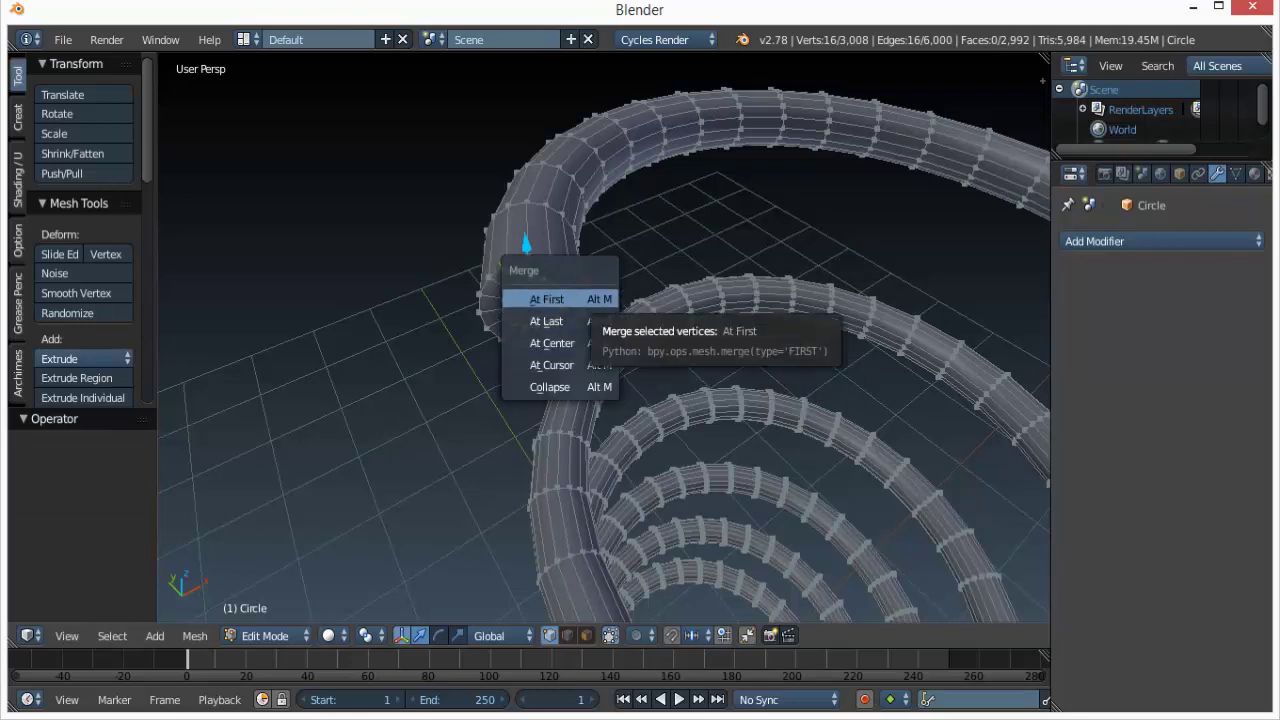
left_click(548, 300)
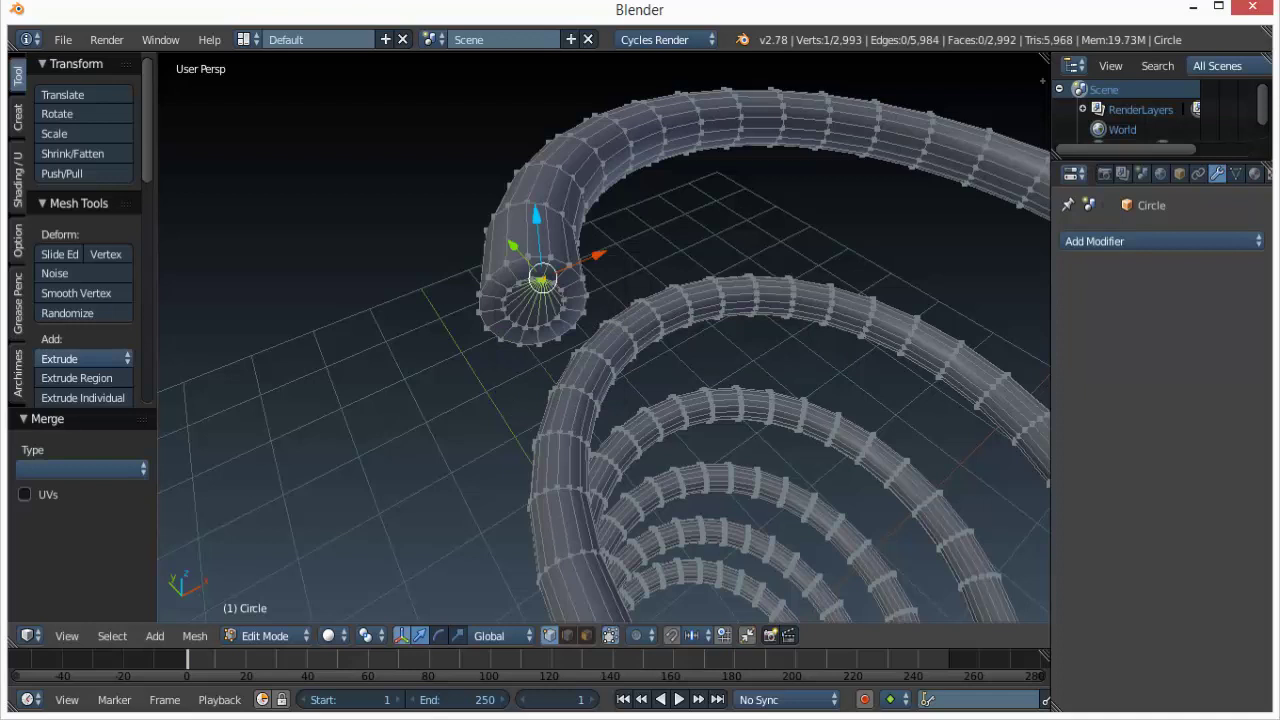
middle_click_drag(600, 340, 578, 298)
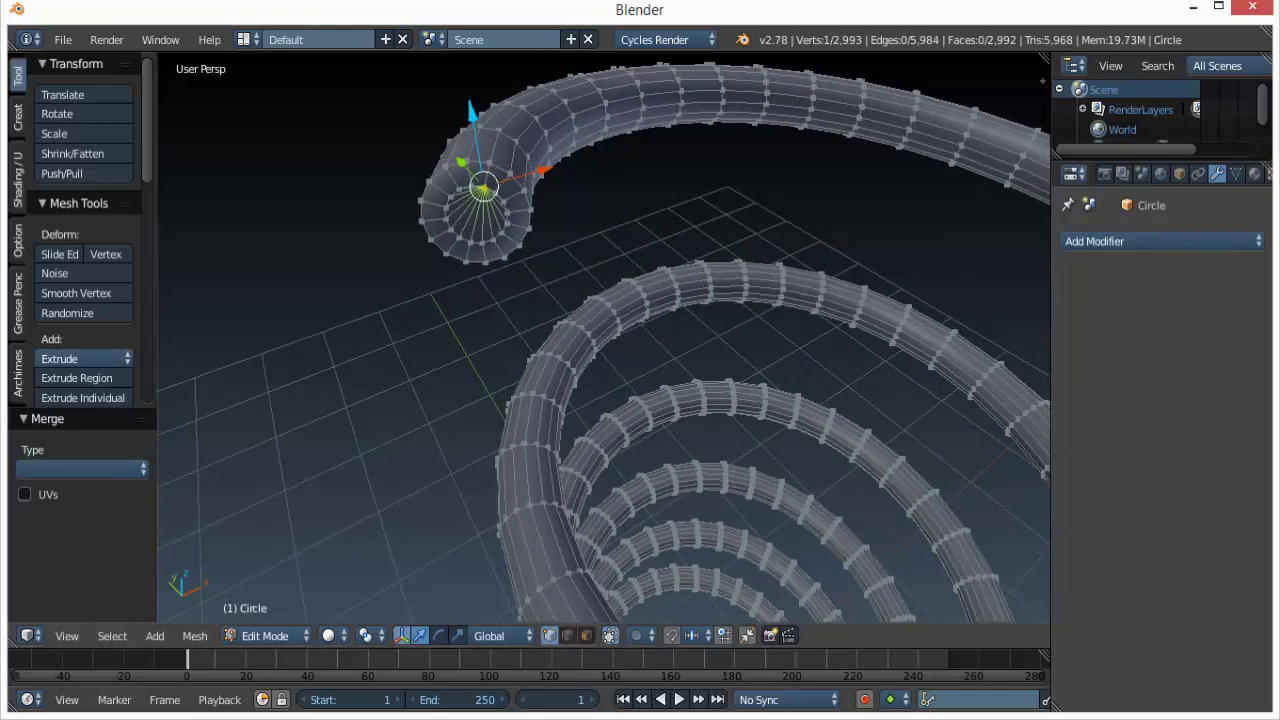
key("ctrl+z")
key("alt+m")
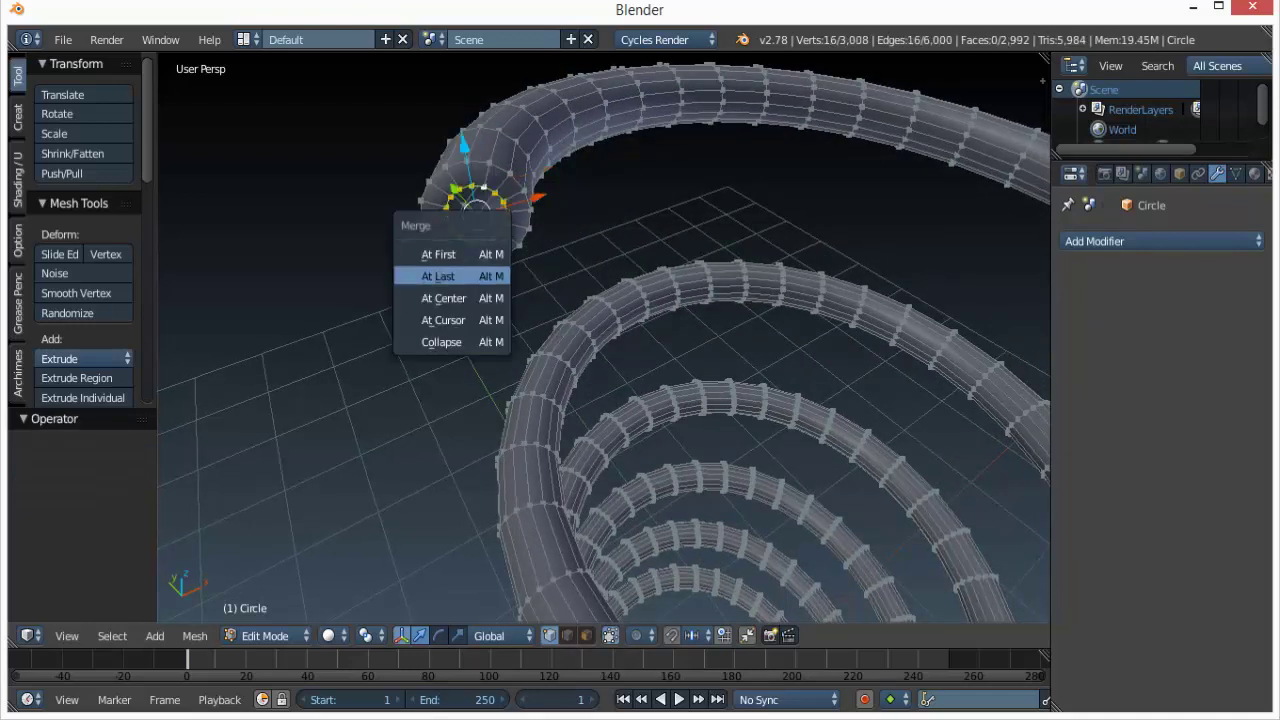
left_click(437, 277)
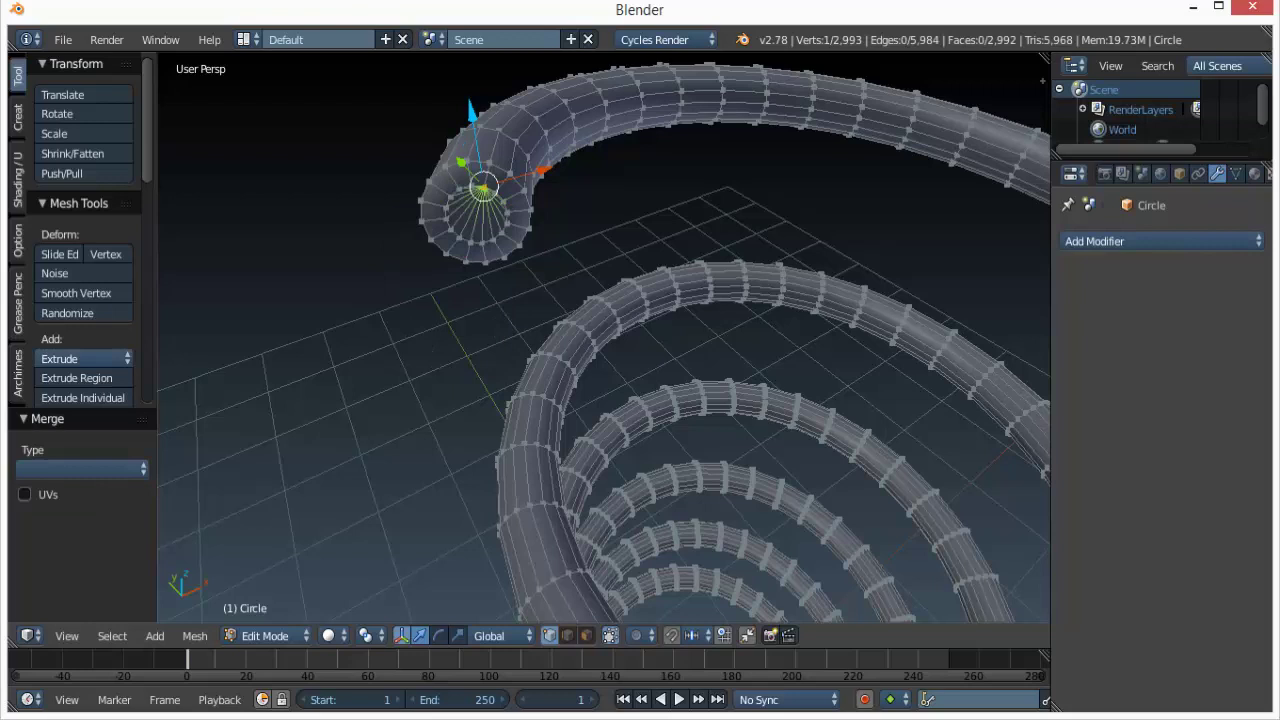
key("ctrl+z")
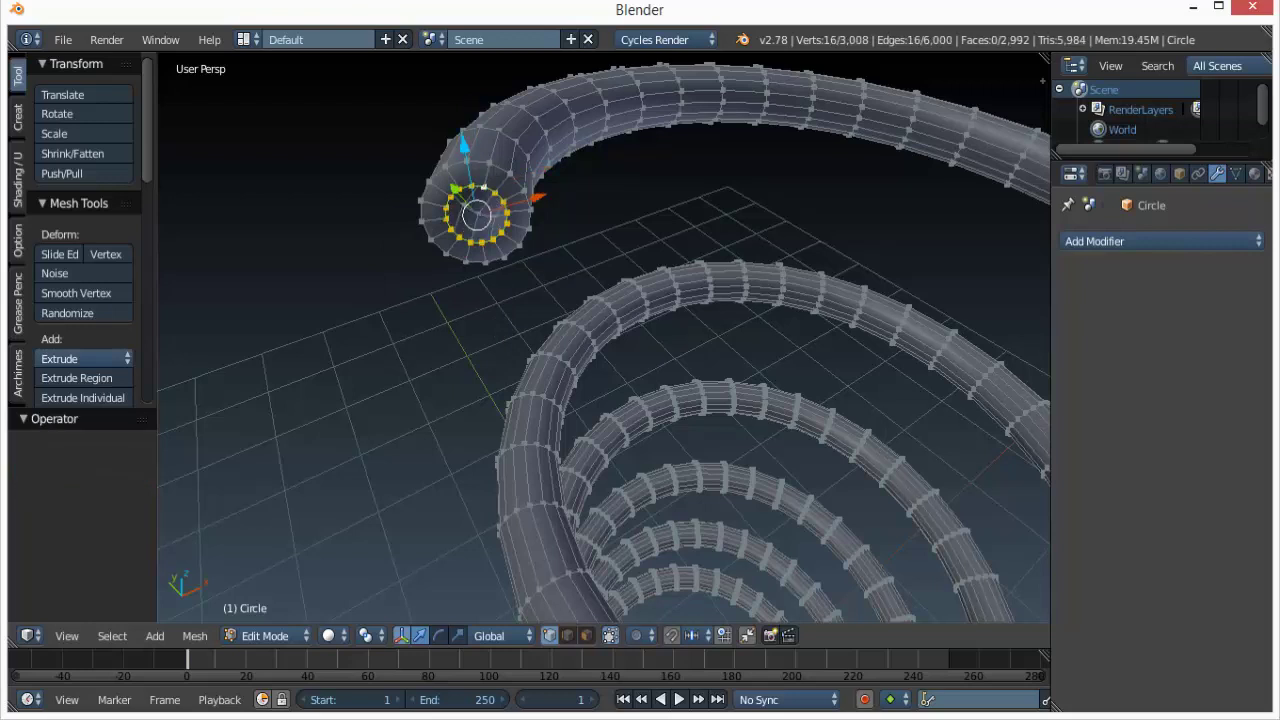
Select two neighbouring vertices on the inner ring, try merging them At Last, and undo the merge.
key("a")
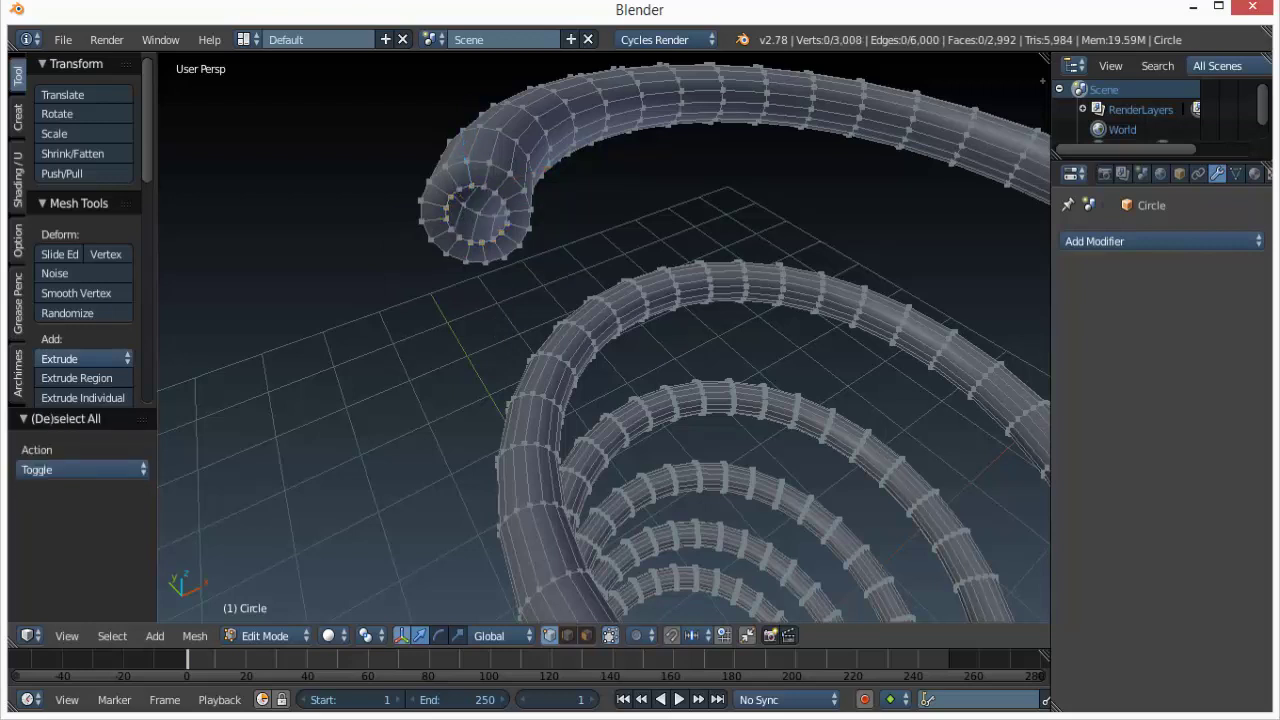
right_click(484, 187)
right_click(495, 192, "shift")
scroll(495, 192, "up", 3)
middle_click_drag(495, 192, 537, 216, "shift")
scroll(610, 325, "down", 4)
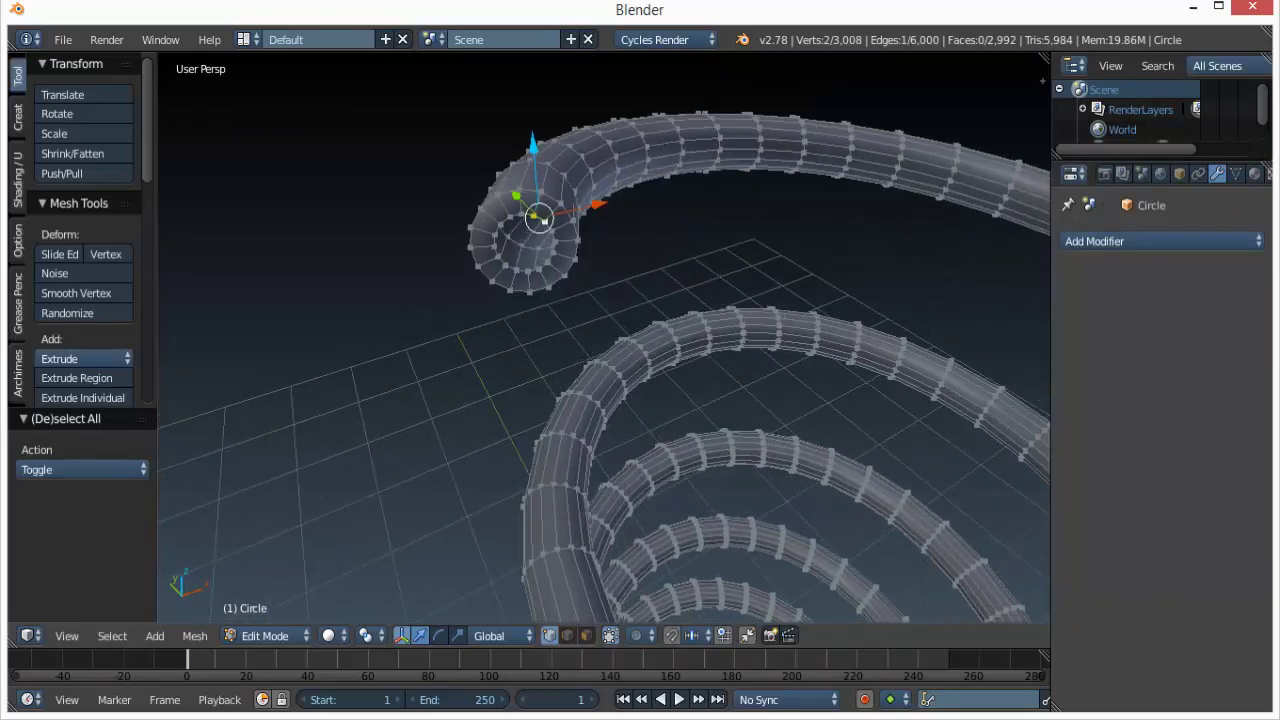
right_click(537, 216, "shift")
right_click(543, 224, "shift")
key("alt+m")
left_click(541, 219)
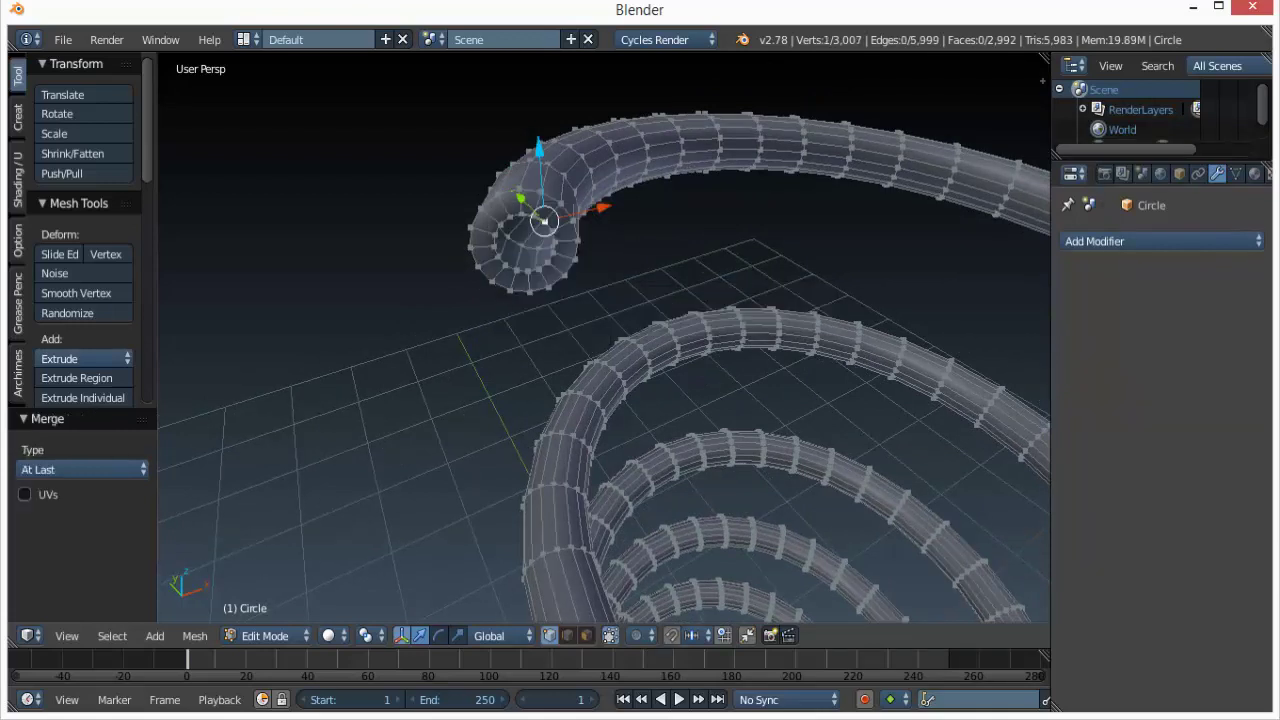
right_click(538, 218, "ctrl")
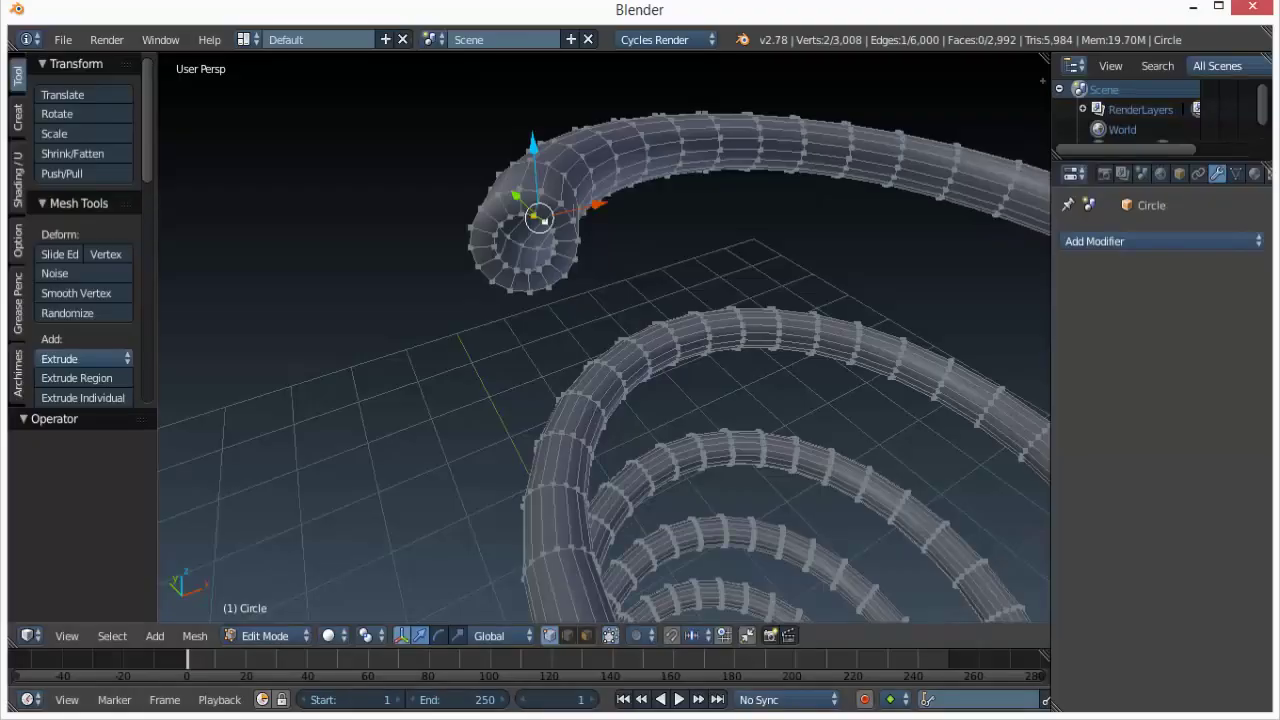
Try merging the same two vertices At First and At Center, undo each merge, and clear the selection.
key("alt+m")
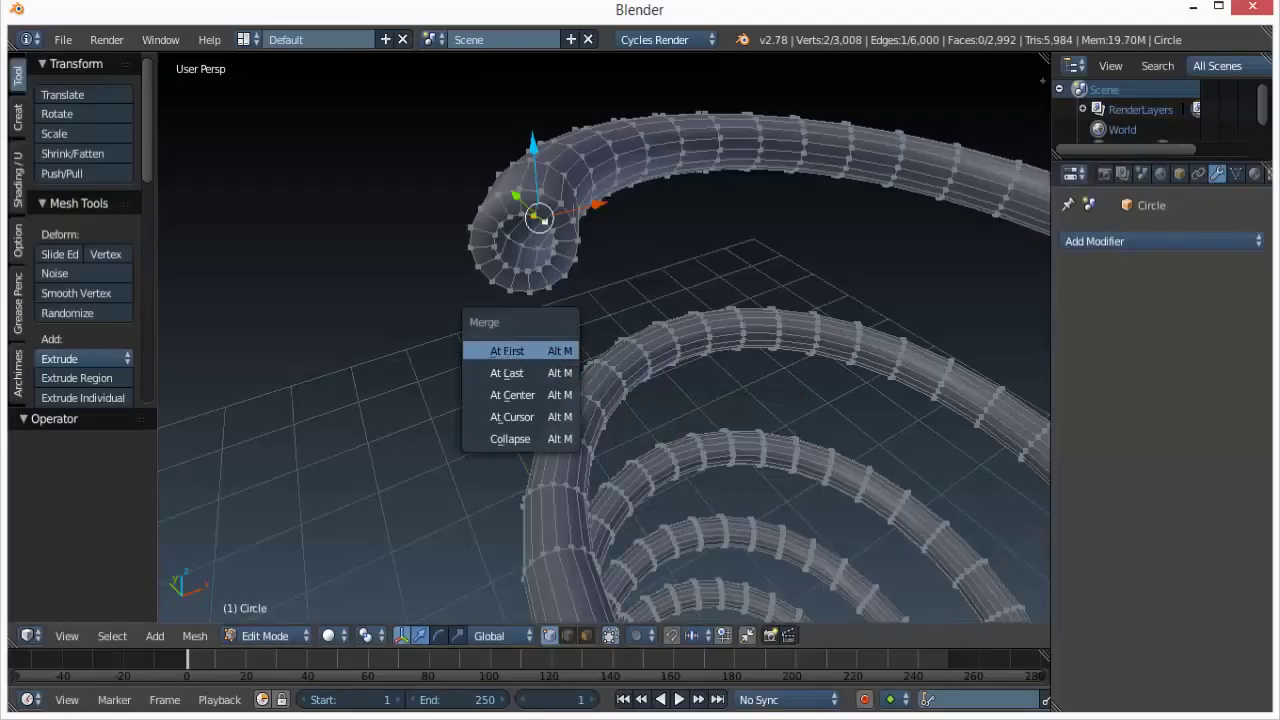
left_click(520, 349)
key("ctrl+z")
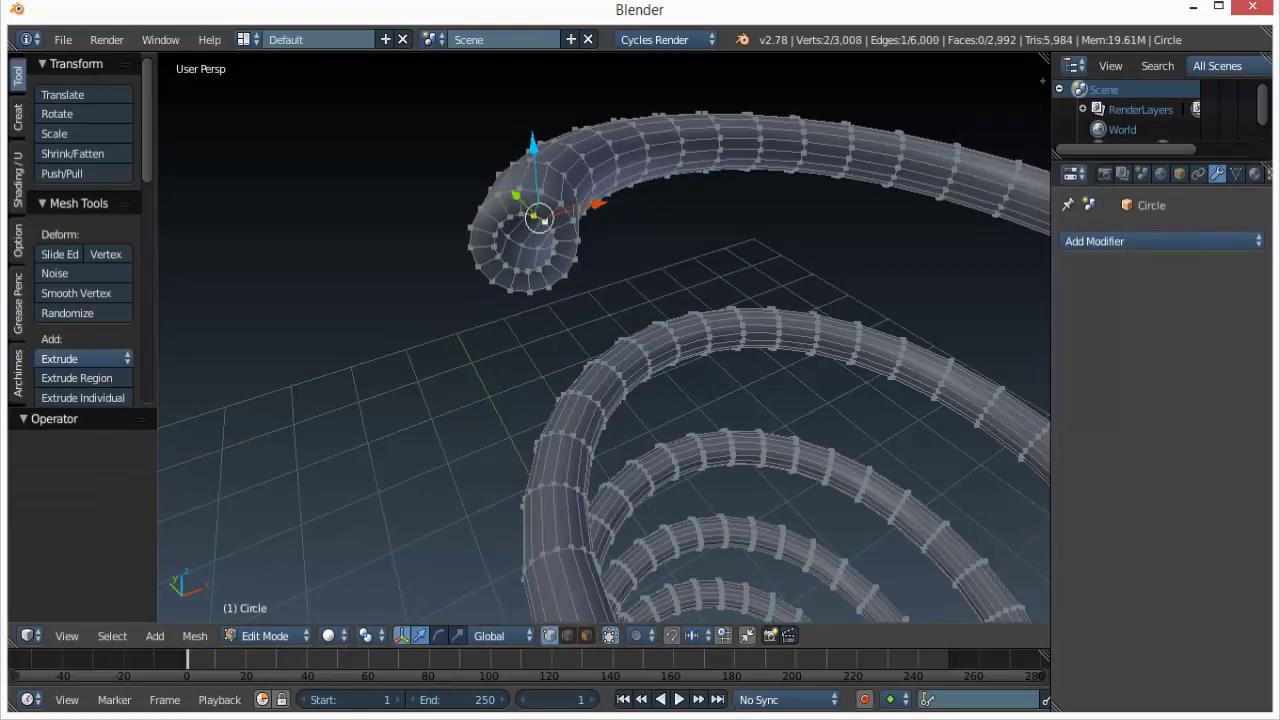
key("alt+m")
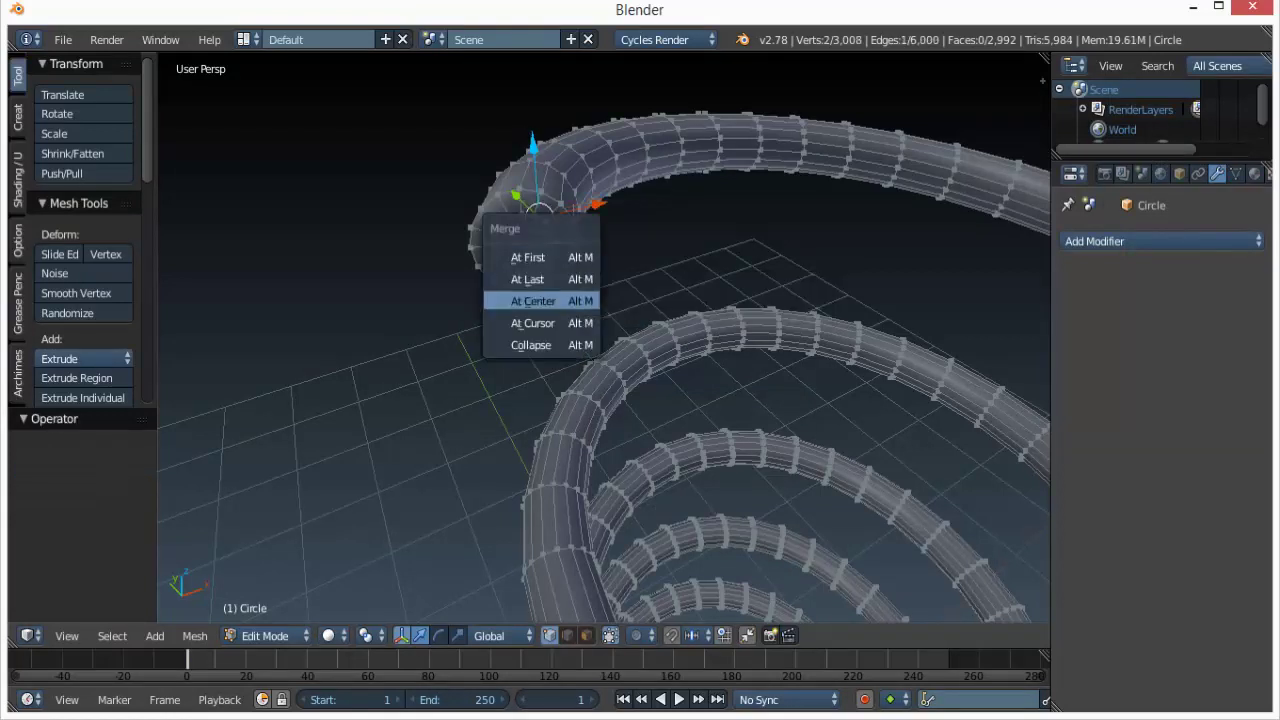
left_click(533, 301)
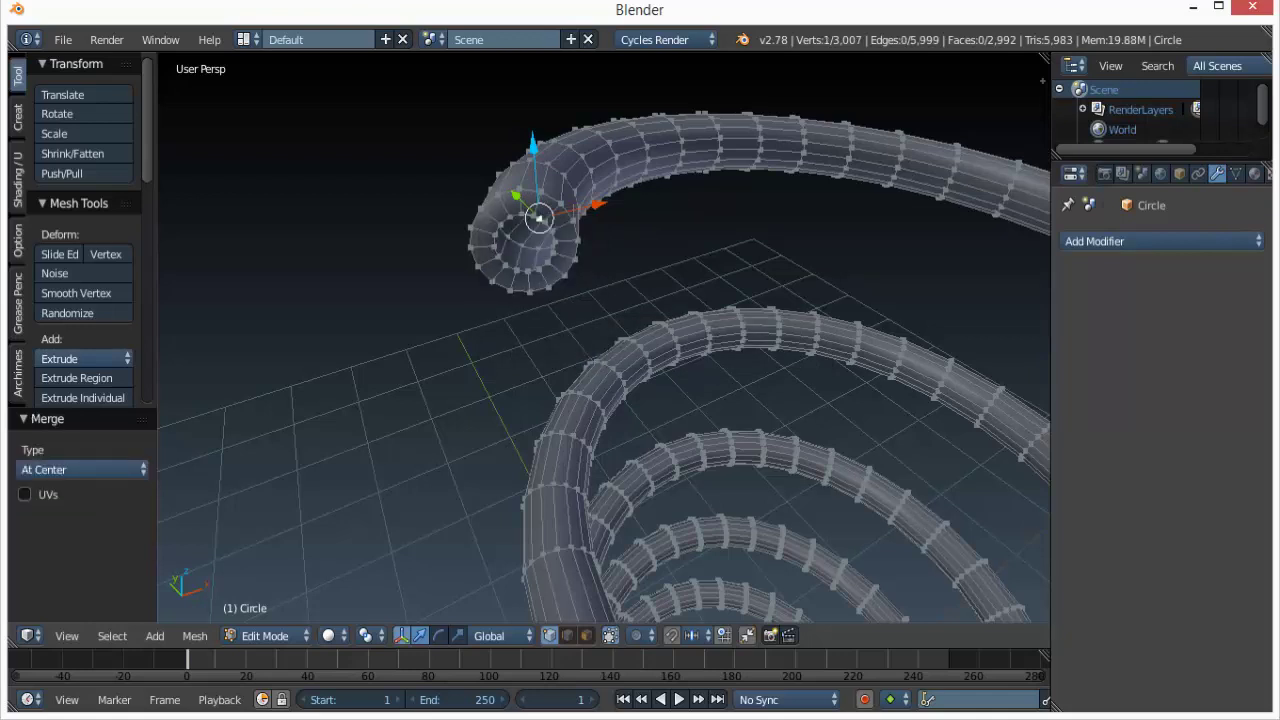
key("ctrl+z")
key("alt+m")
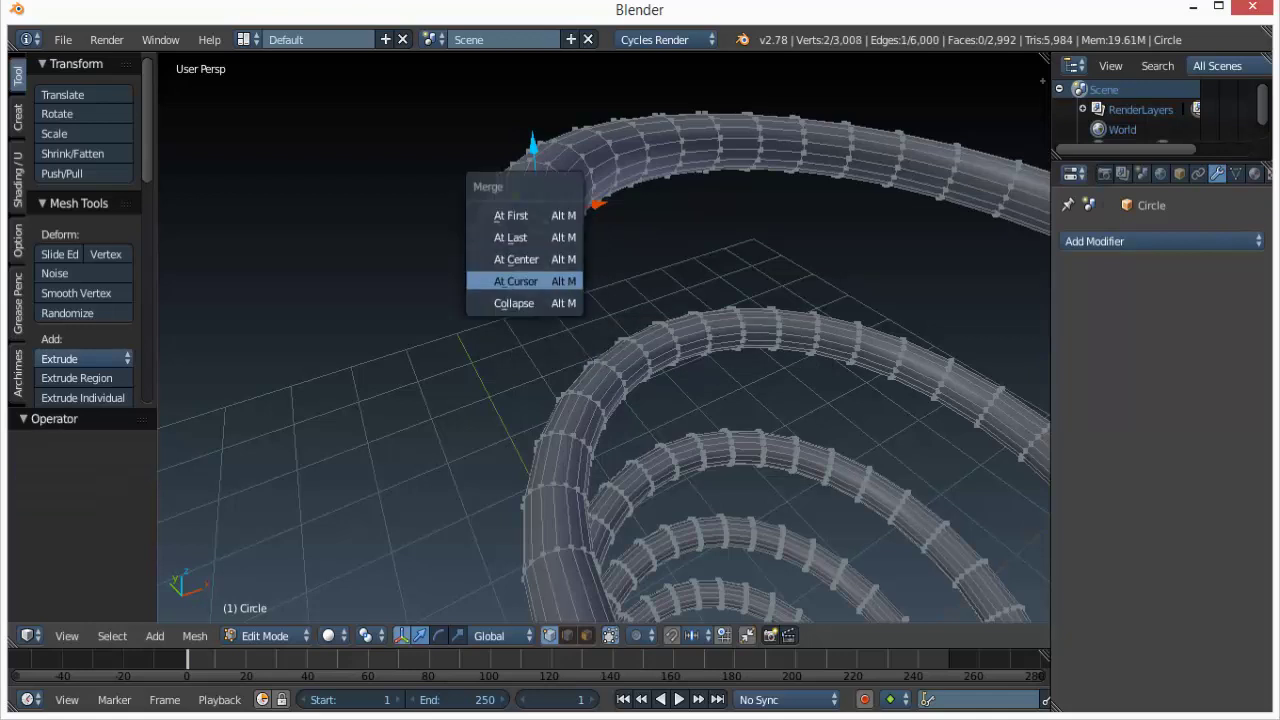
key("Escape")
key("a")
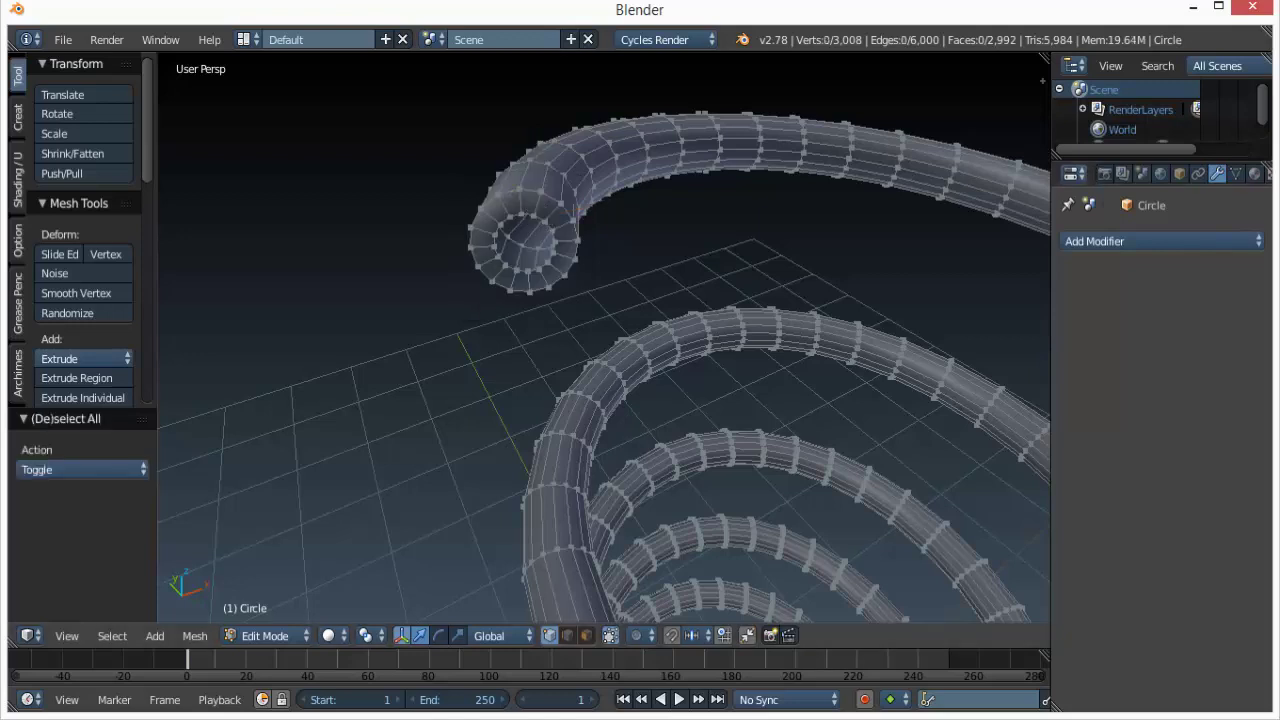
Select the whole inner ring at the coil's upper end and merge it At Center to close the opening.
right_click(540, 213, "alt")
right_click(543, 218, "alt")
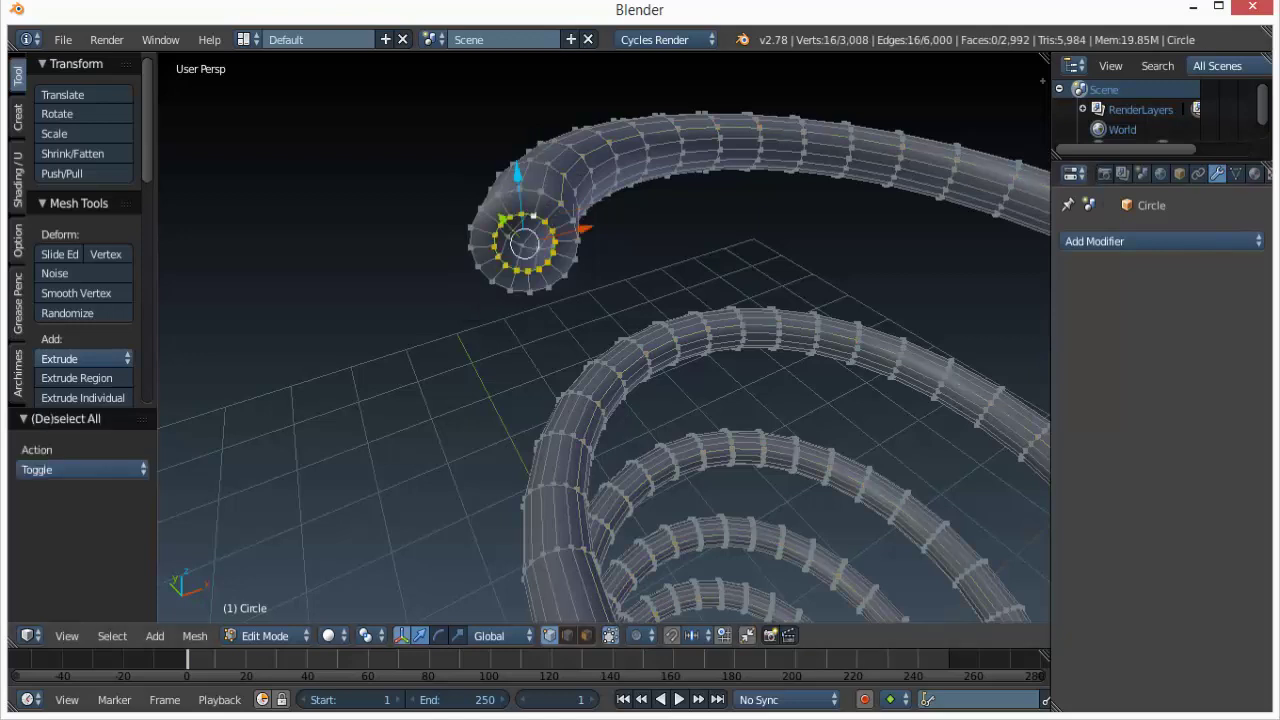
scroll(604, 338, "down", 11)
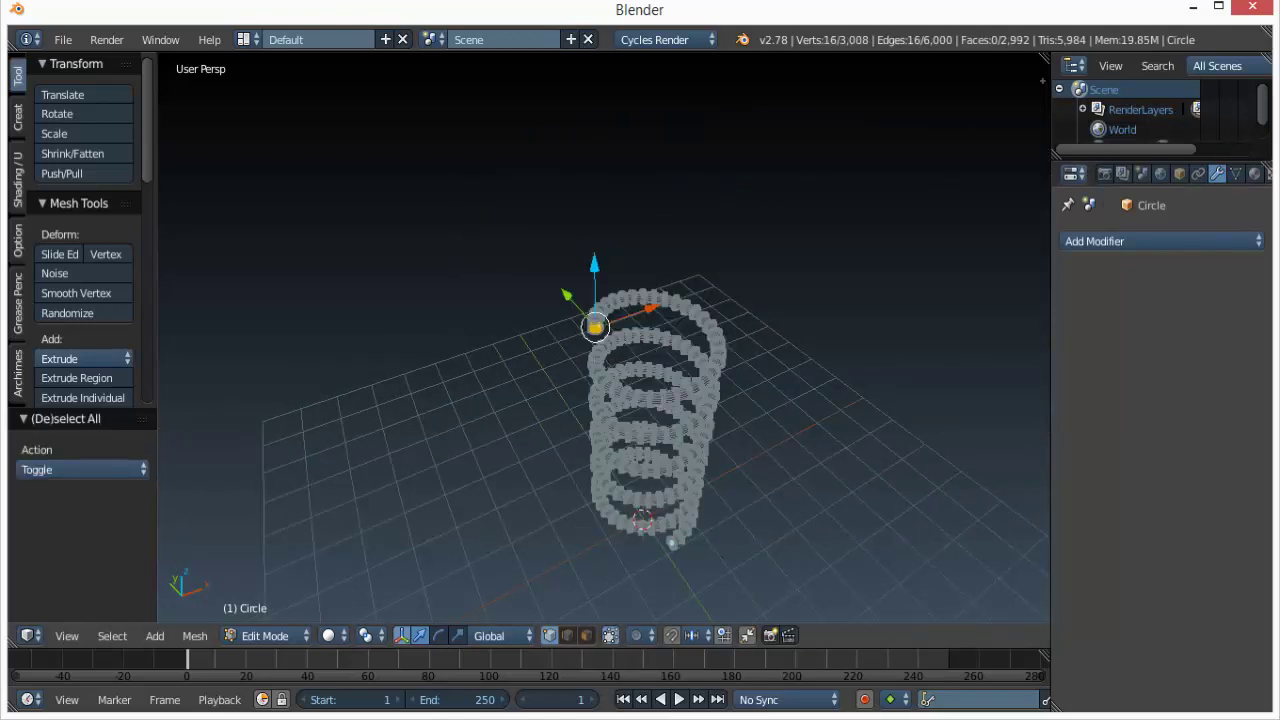
scroll(604, 338, "up", 11)
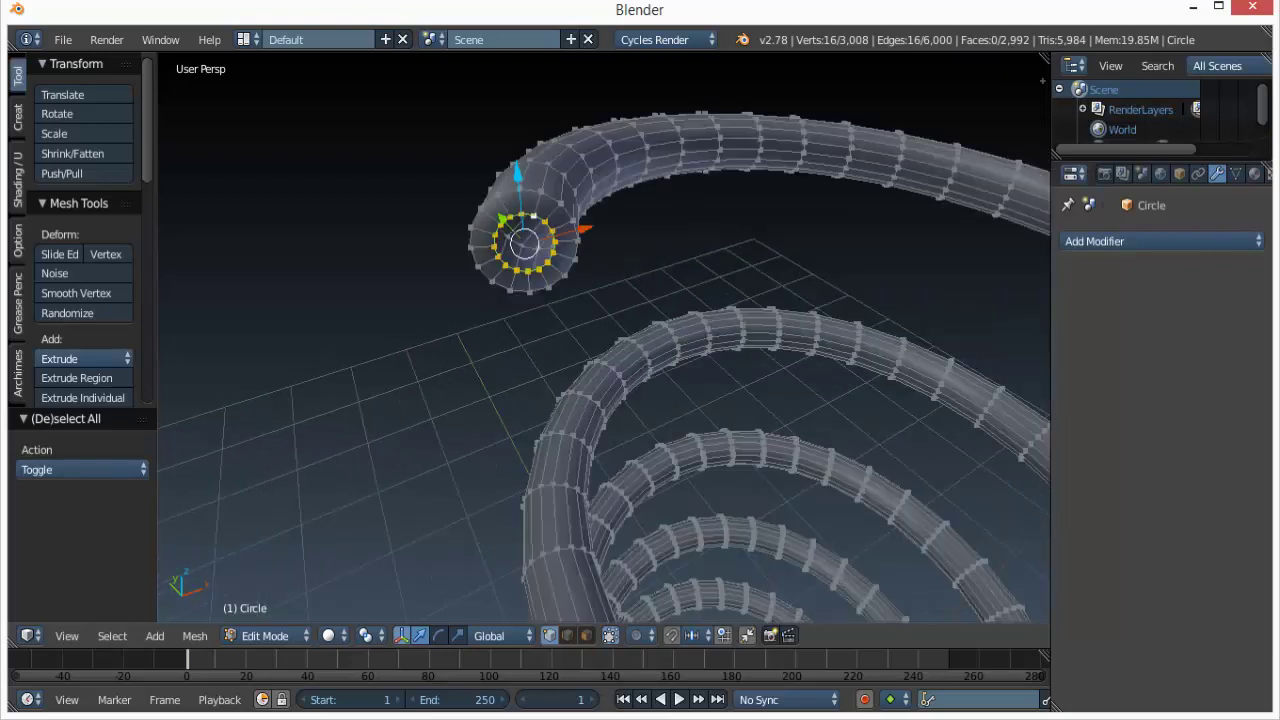
key("alt+m")
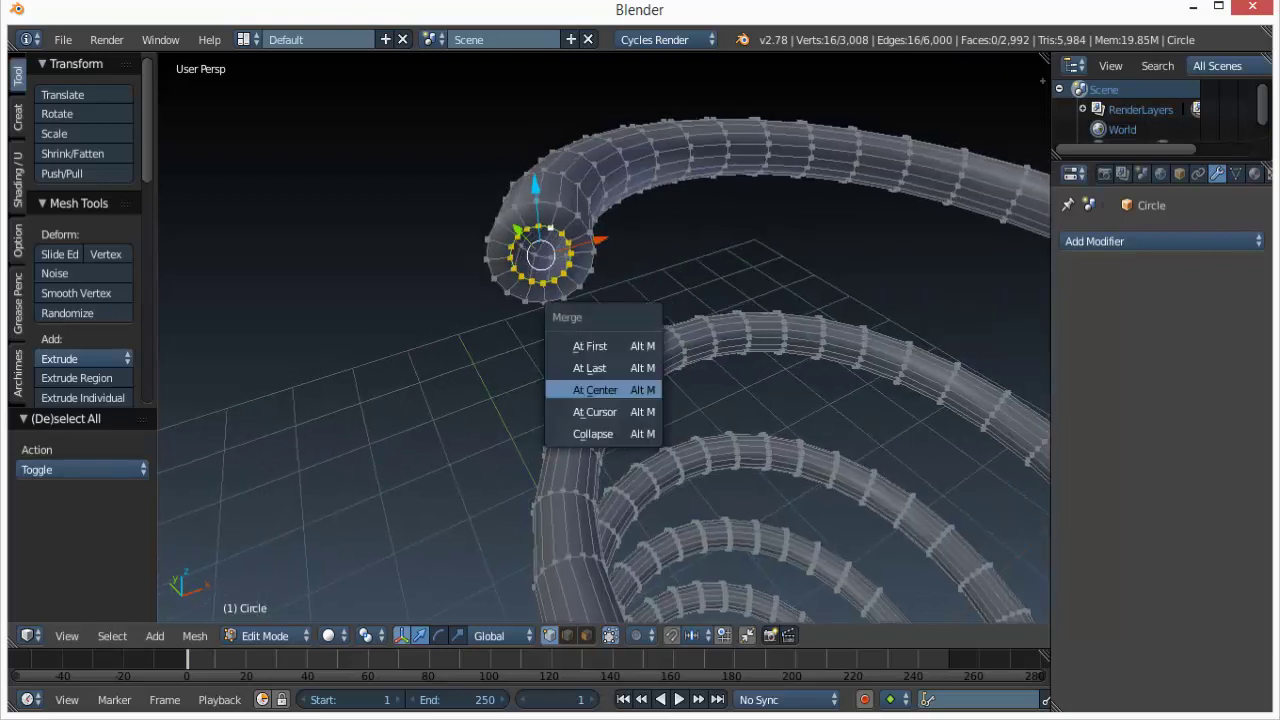
left_click(590, 394)
key("a")
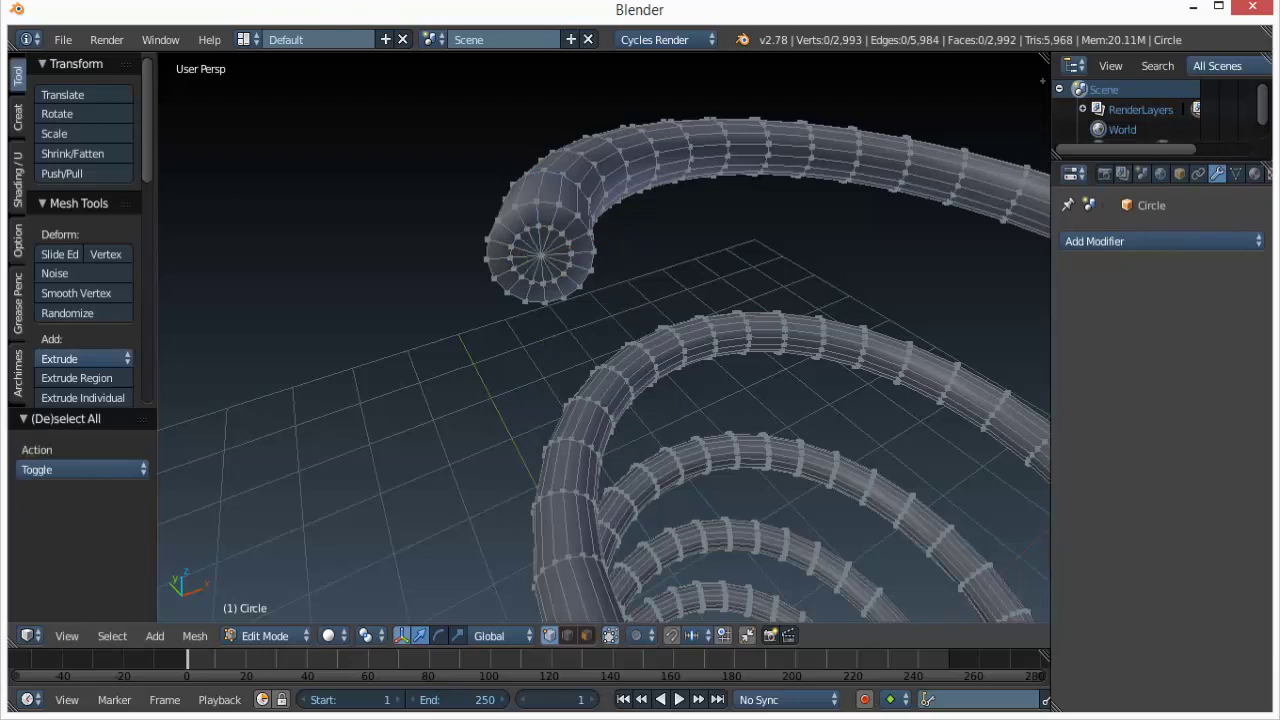
Switch to face selection and select the ring of triangular faces around the centre of the coil's upper end cap.
key("a")
key("a")
left_click(567, 635)
right_click(559, 269, "alt")
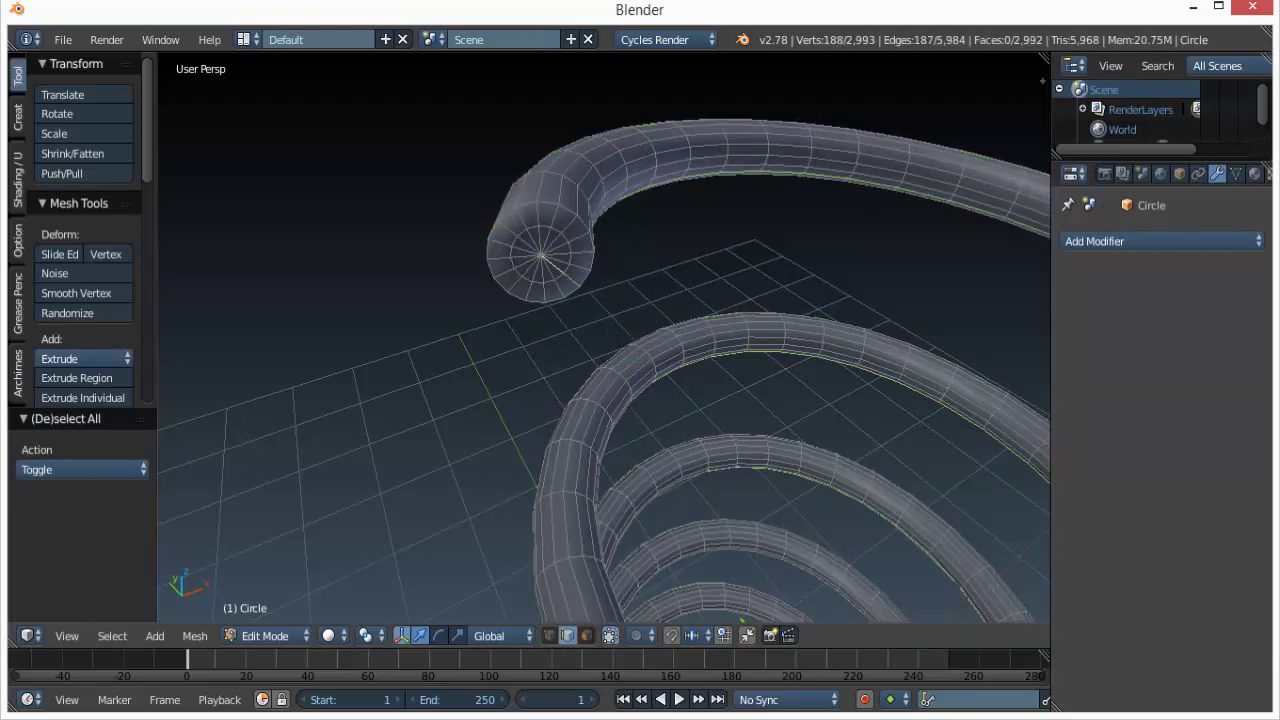
left_click(586, 636)
key("c")
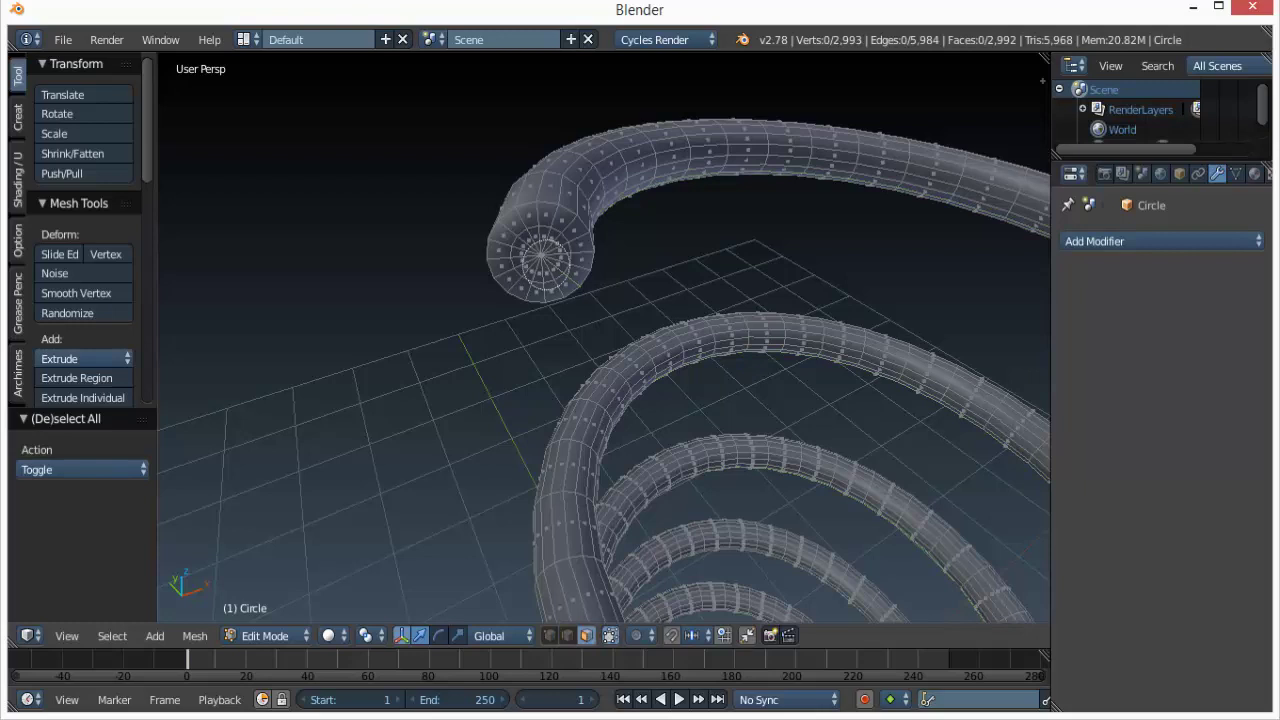
left_click(543, 254)
key("Escape")
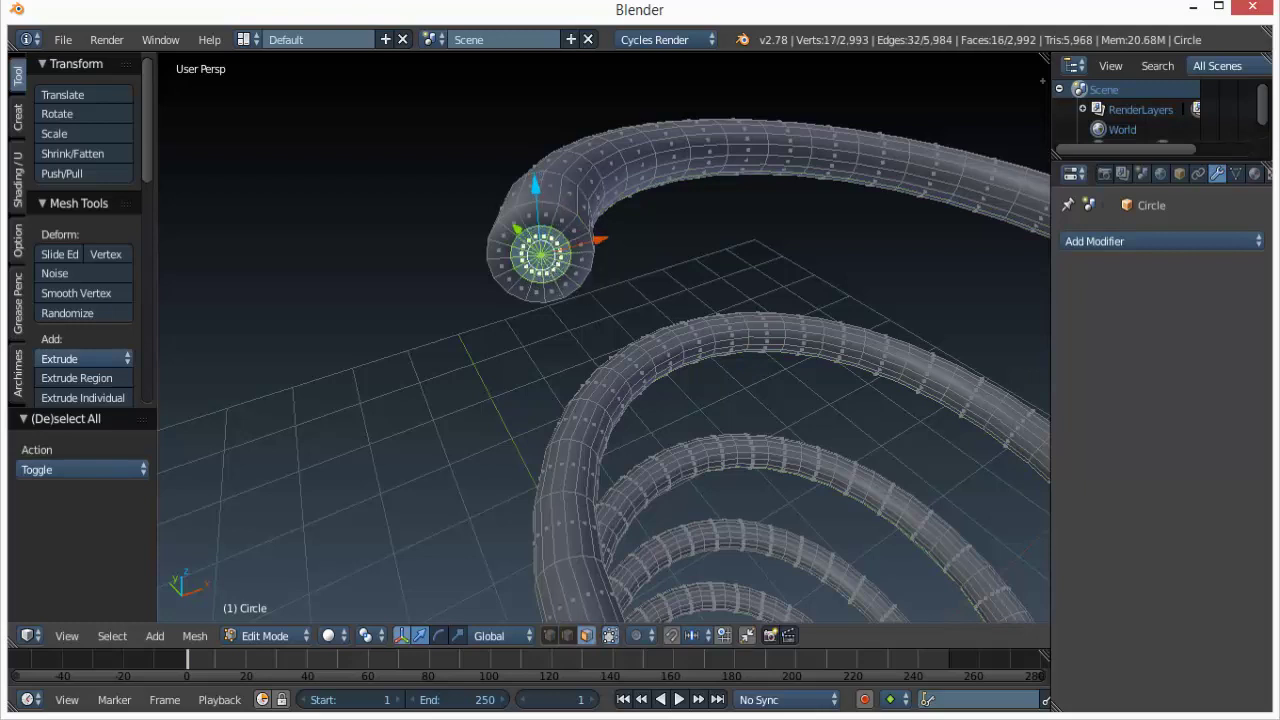
Try moving the selected cap faces about 0.064 along the local X axis, check the shading in Object Mode, and undo the move.
key("g")
key("y")
key("x")
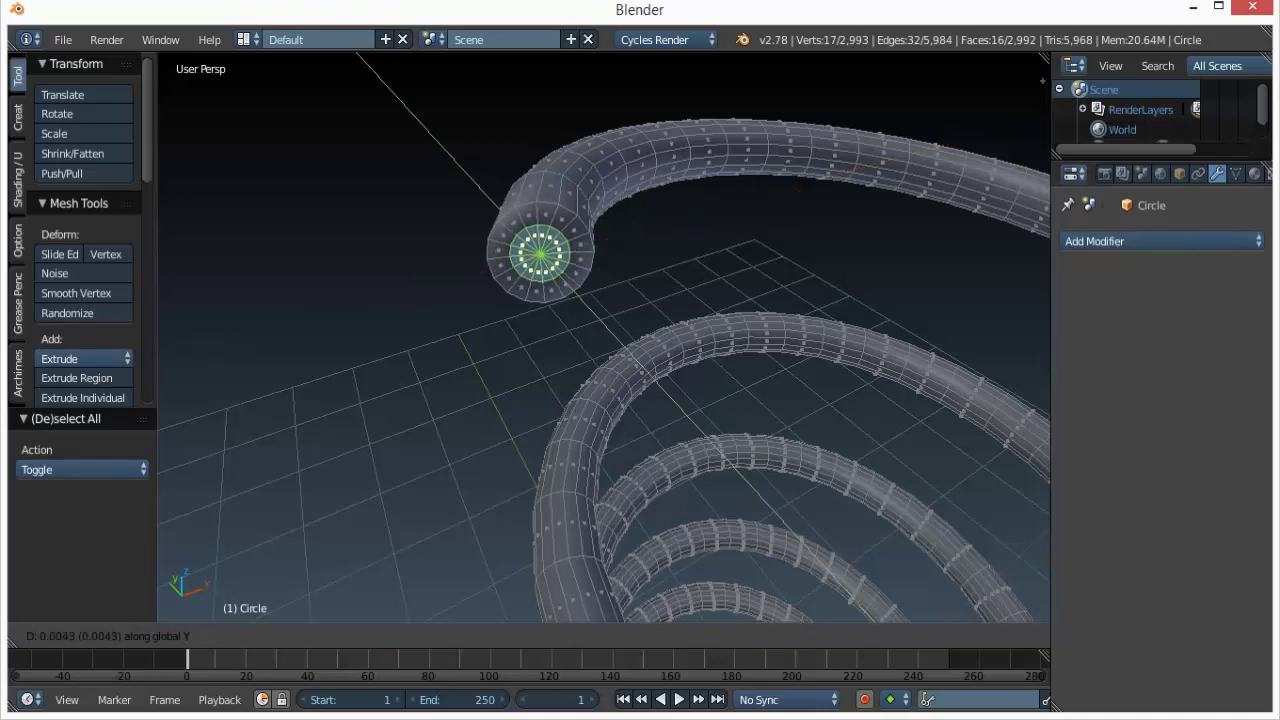
key("x")
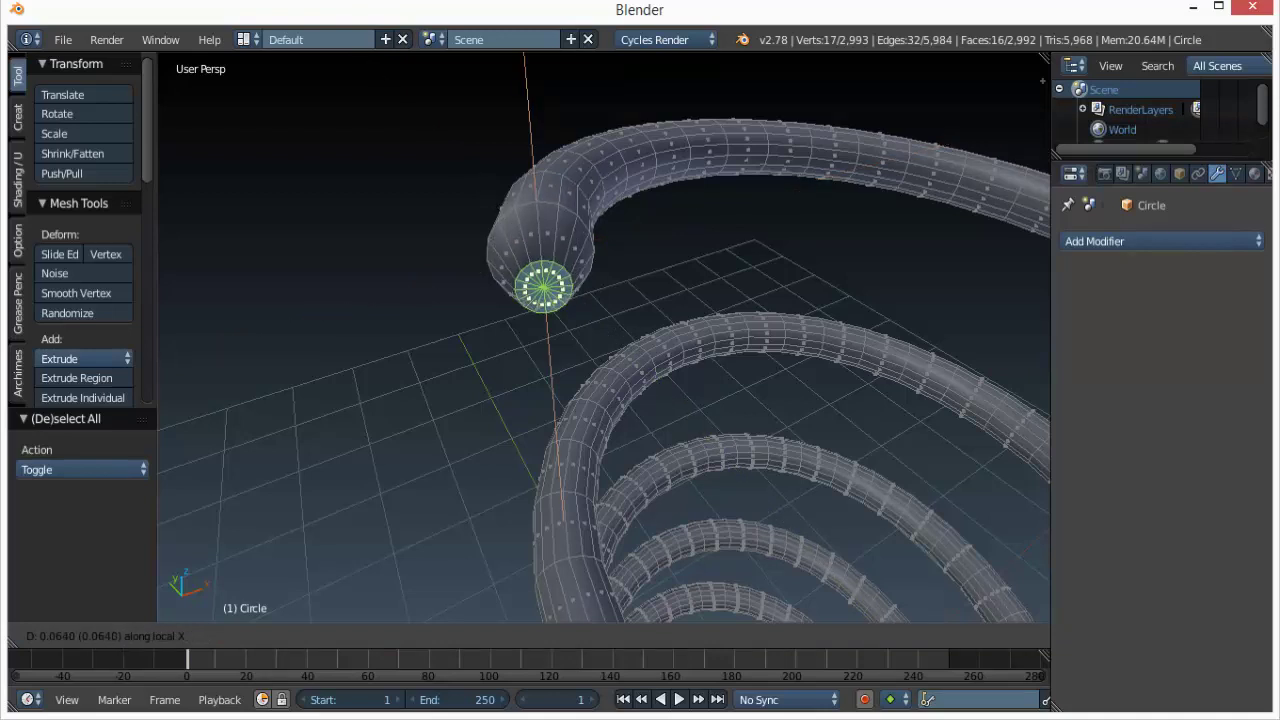
key("Return")
key("a")
key("Tab")
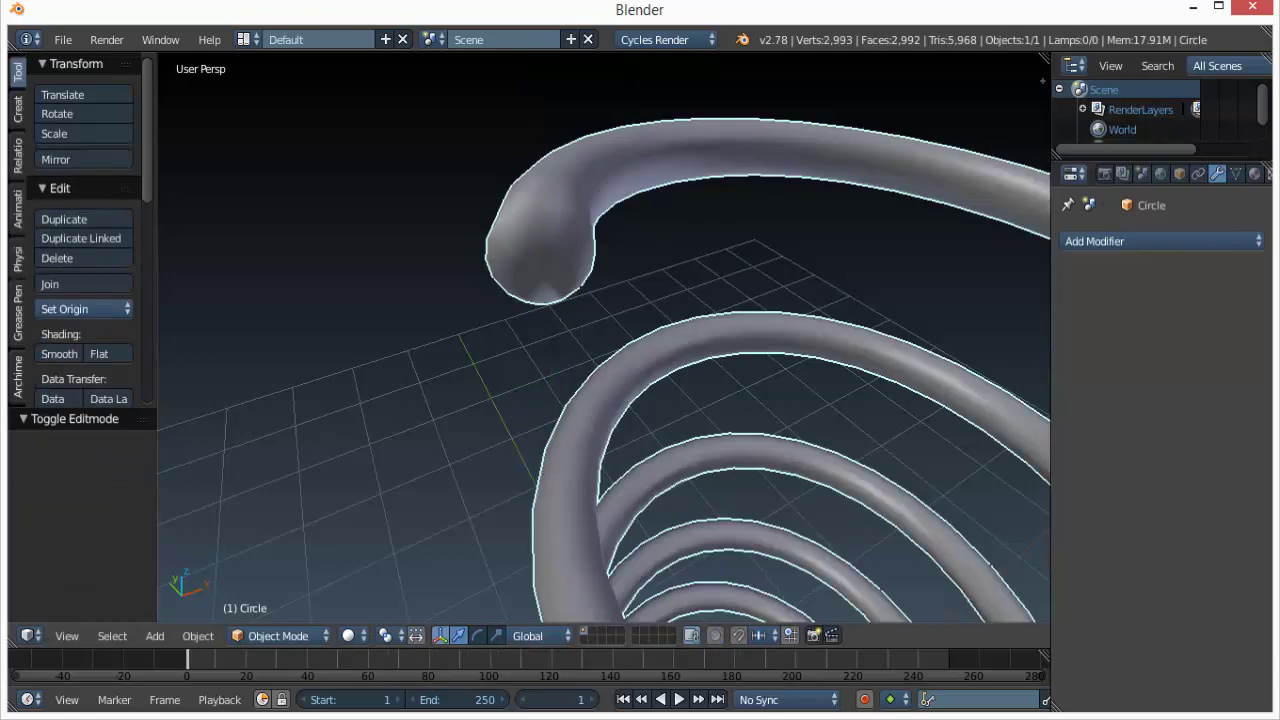
middle_click_drag(560, 330, 635, 343)
key("Tab")
scroll(690, 335, "up", 2)
scroll(690, 335, "down", 2)
key("ctrl+z")
key("ctrl+z")
key("ctrl+z")
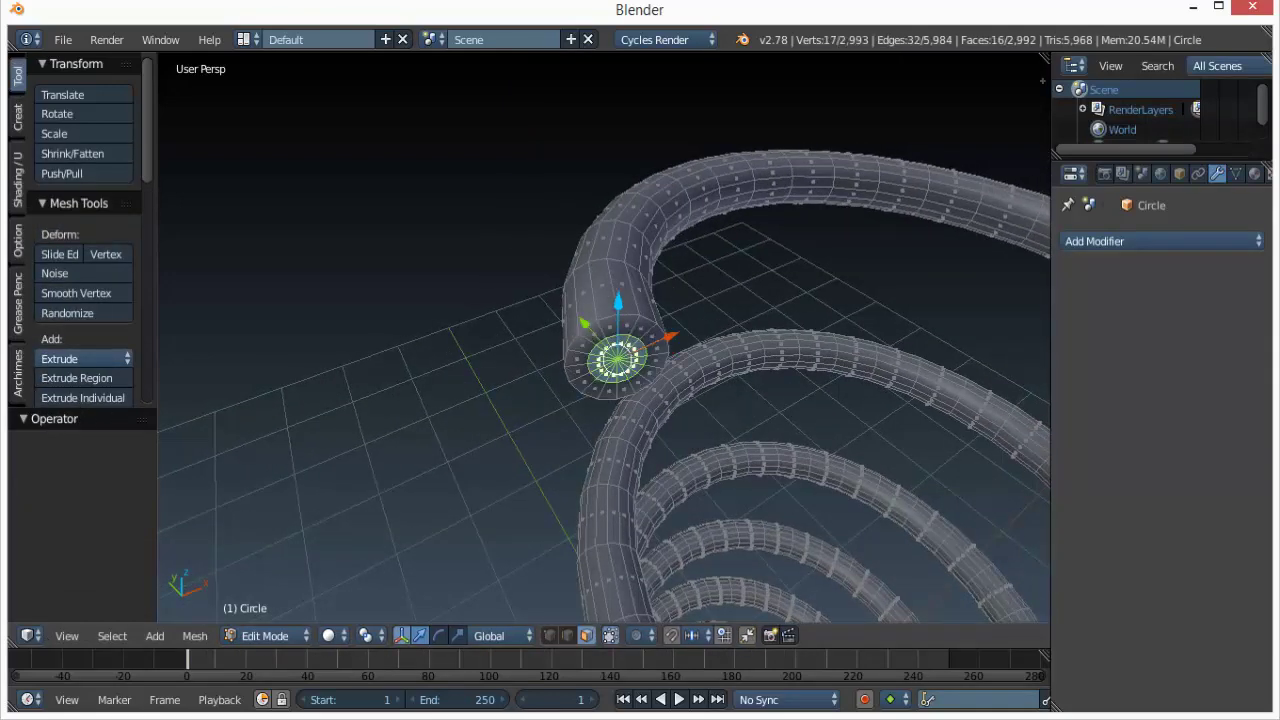
Try moving the cap faces about 0.043 along the local X axis, view the tip from another side, and undo.
key("g")
key("x")
key("x")
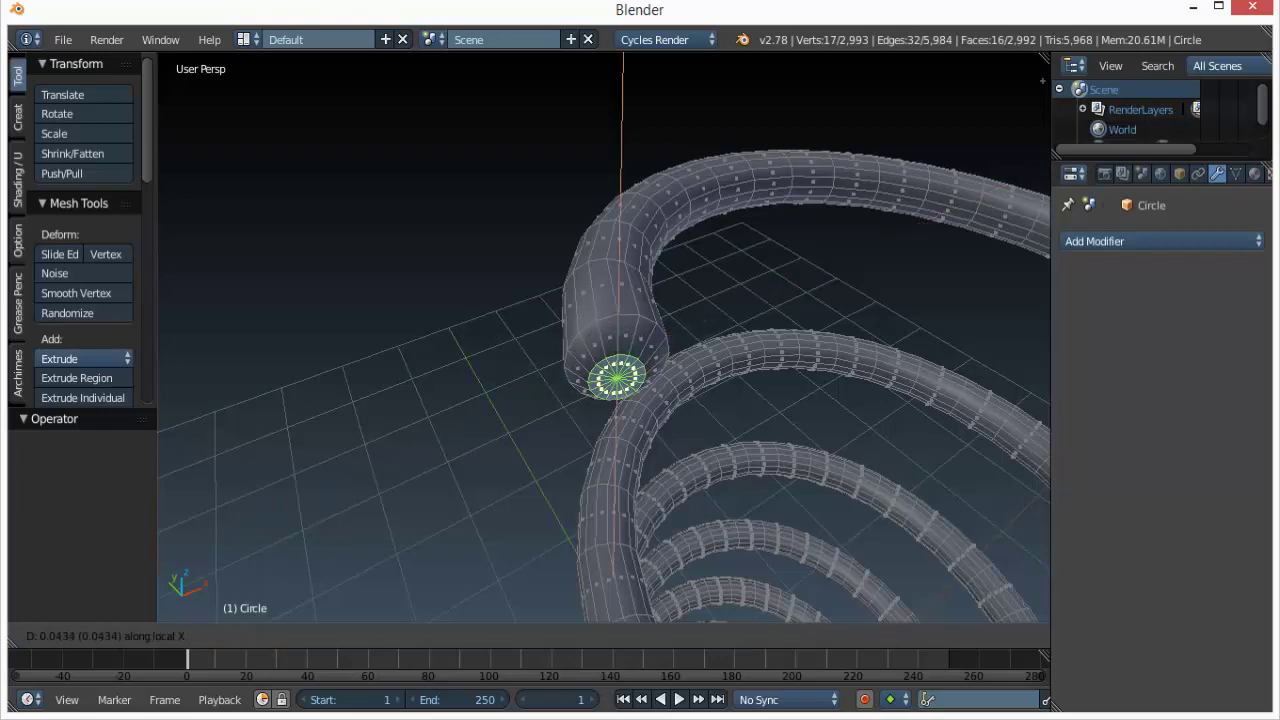
left_click(620, 375)
middle_click_drag(620, 375, 695, 370)
key("ctrl+z")
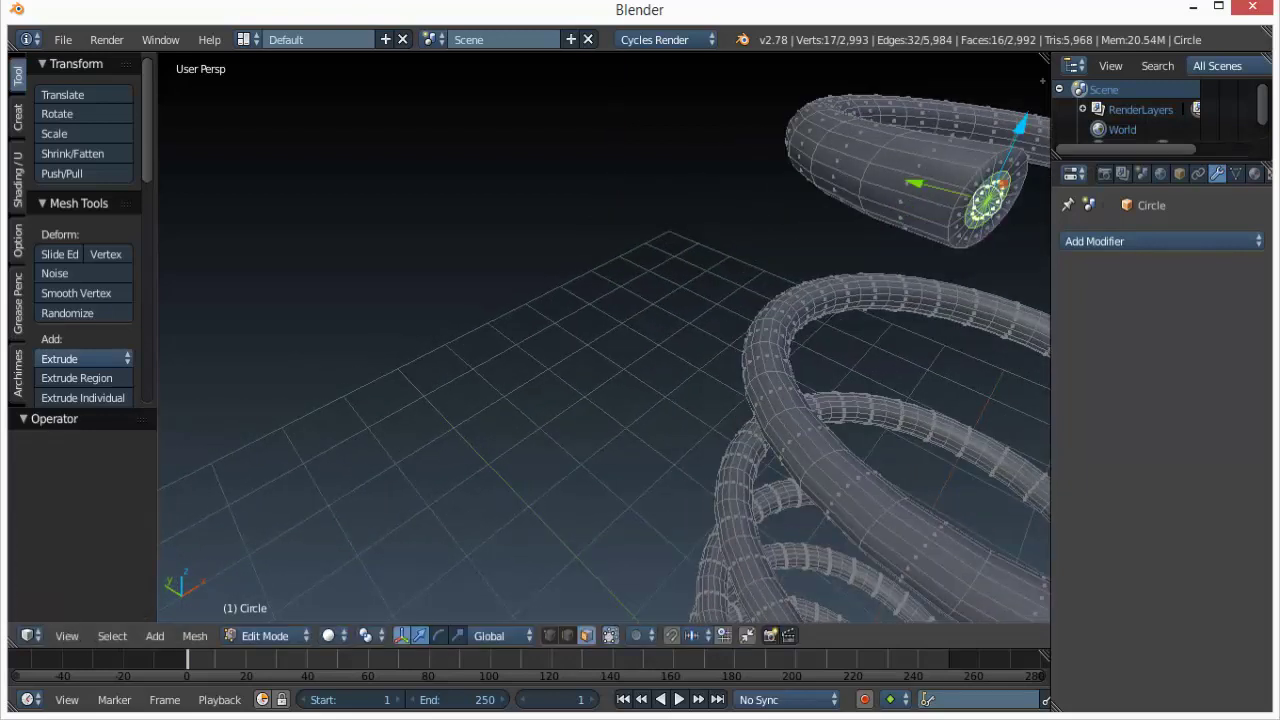
Move the selected cap faces outward along the global Y axis, and shift them -0.012 along X.
key("g")
key("y")
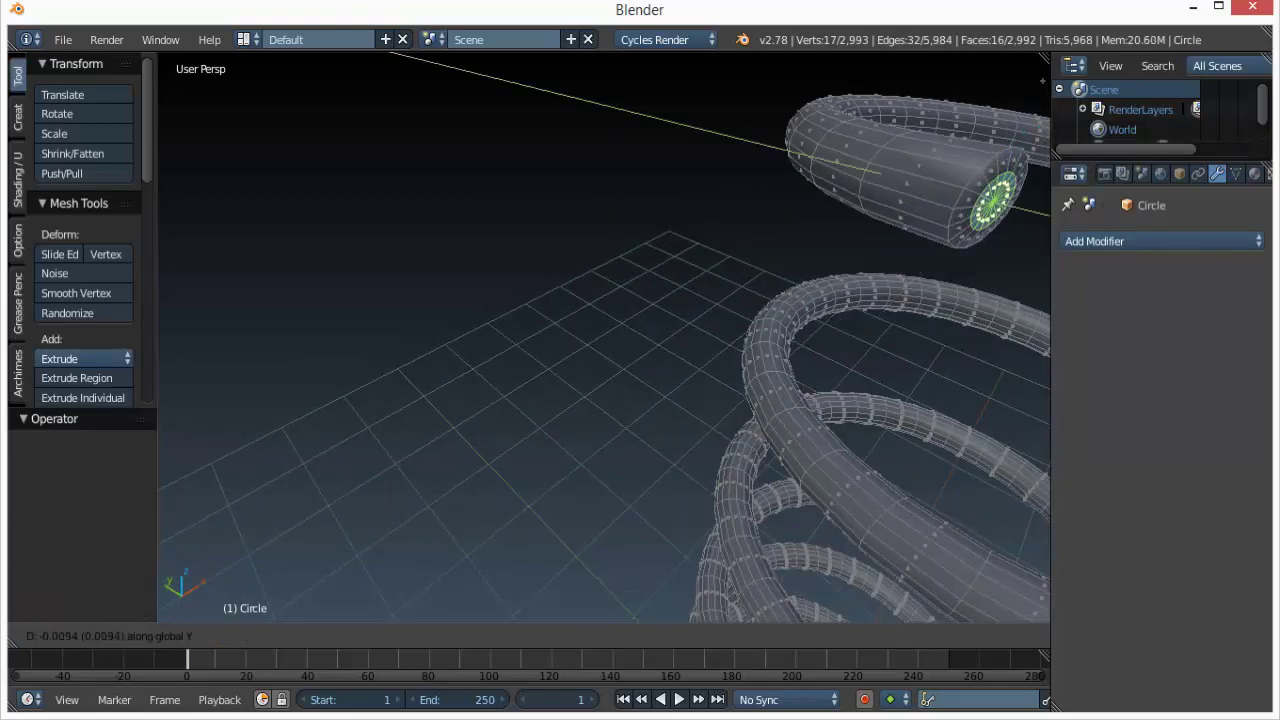
left_click(690, 380)
middle_click_drag(690, 380, 662, 370)
key("g")
key("x")
left_click(625, 380)
Move the cap's centre vertex -0.040 along Y and slightly along negative X to form a tip, and return to Object Mode.
left_click(550, 636)
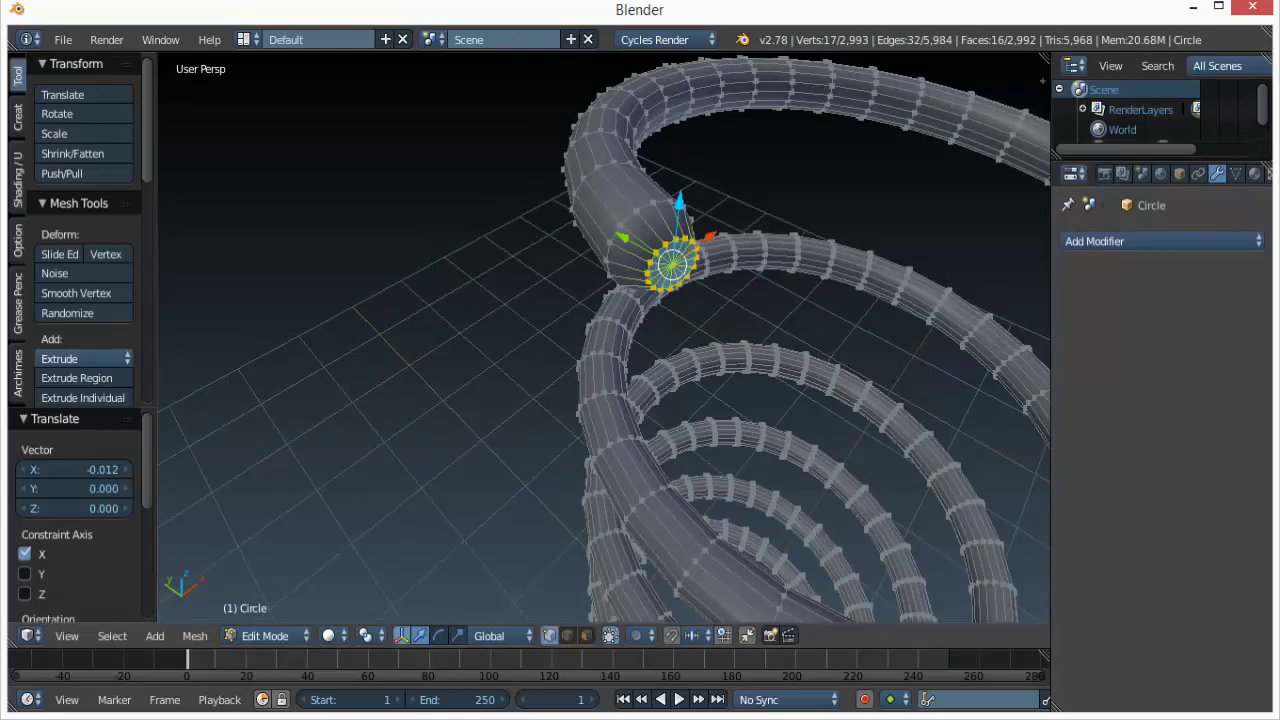
right_click(672, 265)
key("g")
key("x")
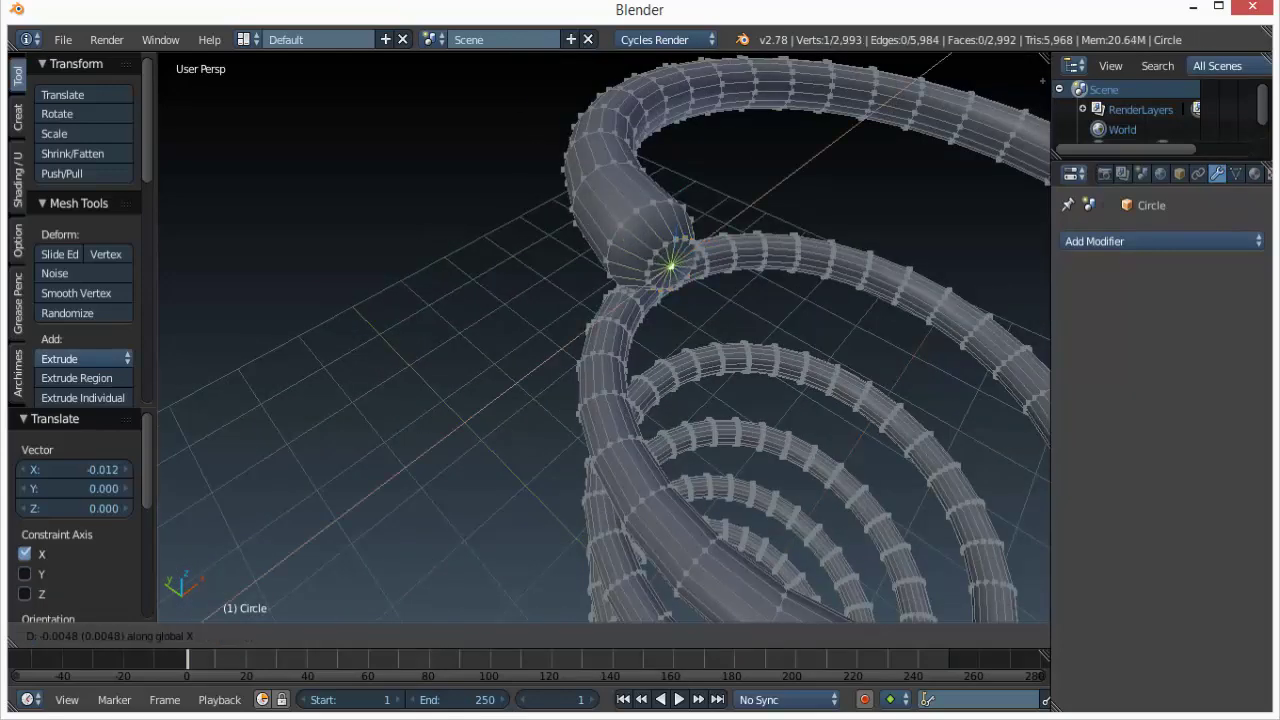
key("y")
key("Return")
key("g")
key("x")
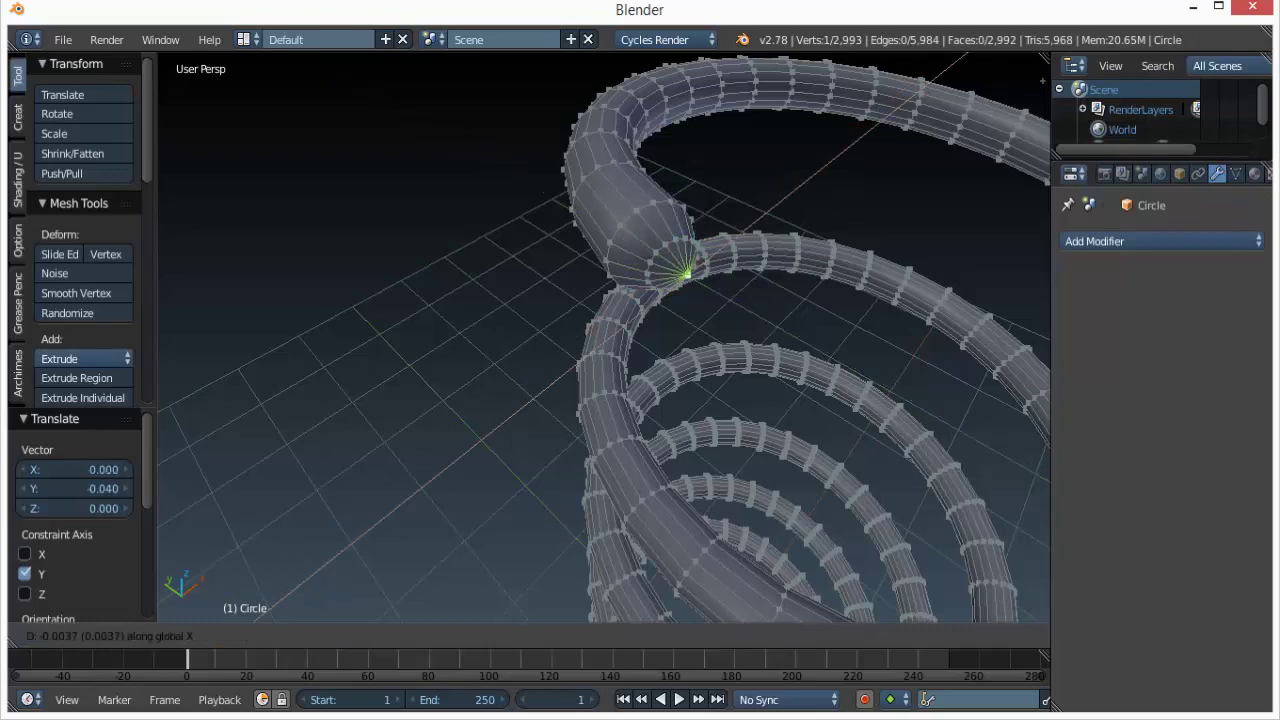
key("Return")
key("Tab")
Extrude the open edge loop at the coil's lower end in place and scale the new ring to 0.547.
middle_click_drag(640, 340, 600, 308)
scroll(604, 337, "down", 5)
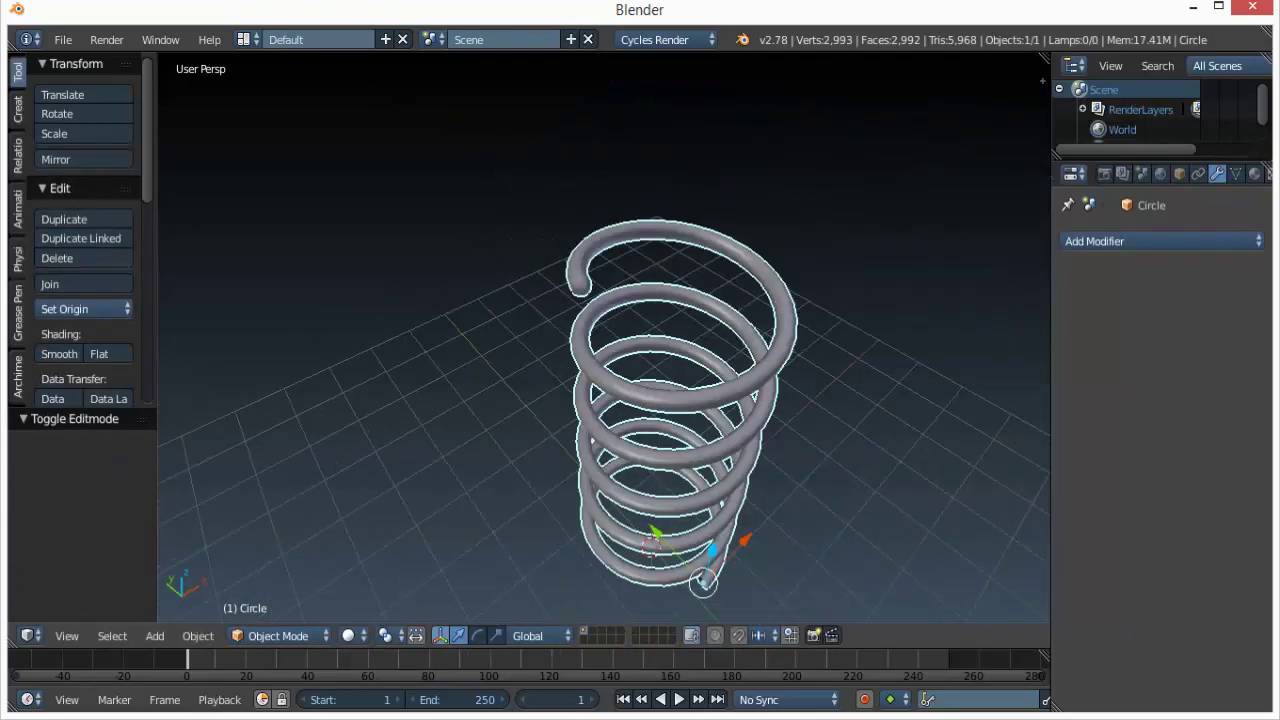
middle_click_drag(604, 360, 666, 280)
scroll(666, 280, "up", 1)
scroll(650, 420, "down", 1)
middle_click_drag(650, 420, 553, 169, "shift")
scroll(553, 169, "up", 4)
scroll(604, 337, "up", 3)
middle_click_drag(650, 260, 500, 440, "shift")
key("Tab")
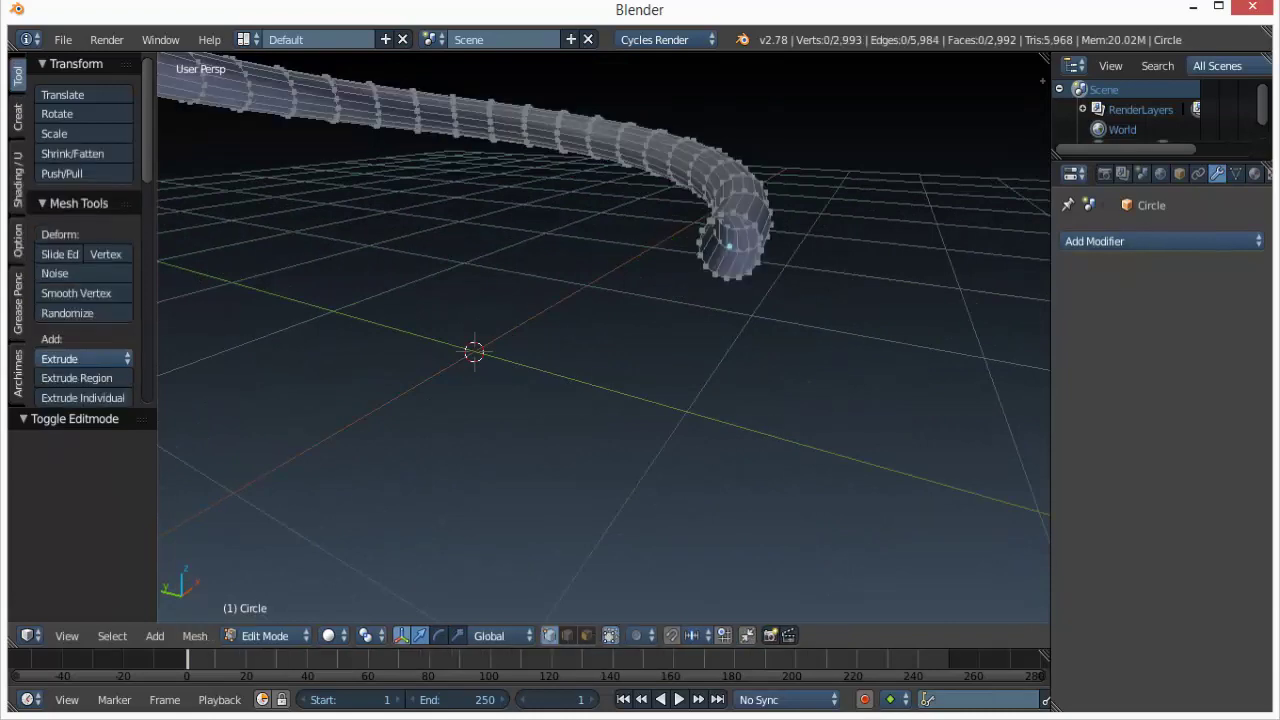
middle_click_drag(650, 300, 550, 352, "shift")
scroll(604, 337, "up", 3)
right_click(688, 198, "alt")
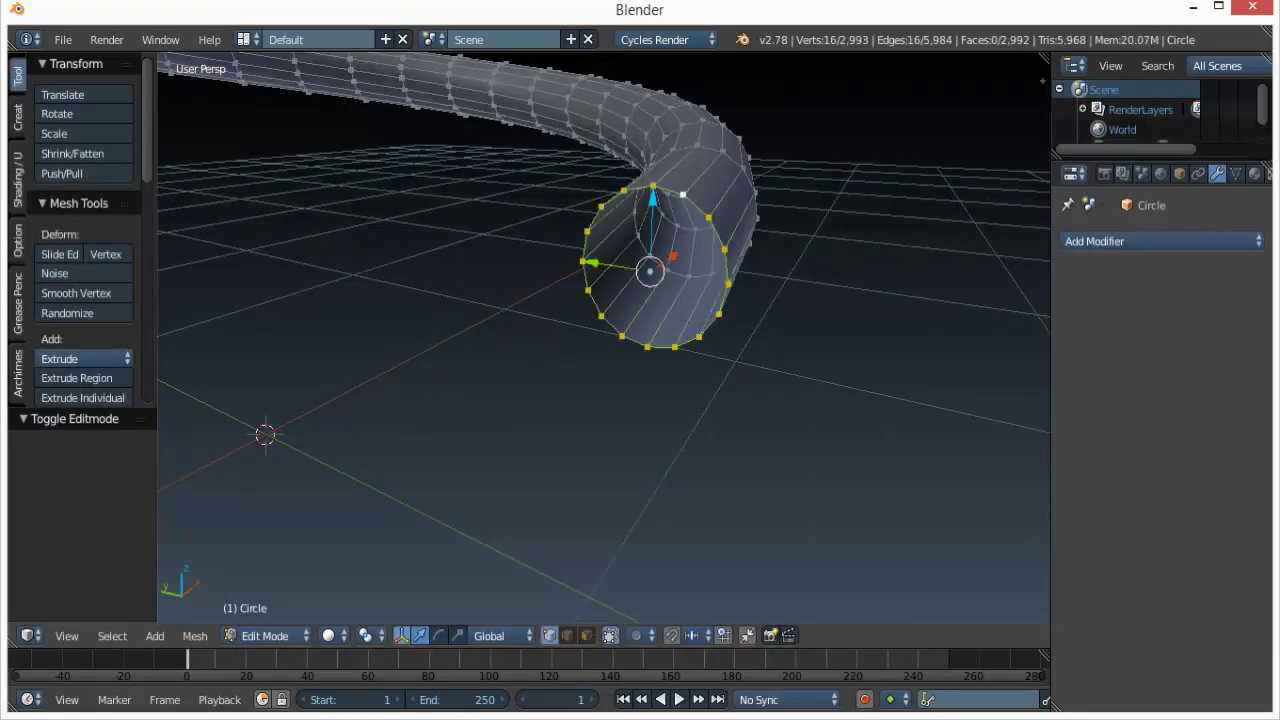
key("e")
key("Escape")
key("s")
key("Return")
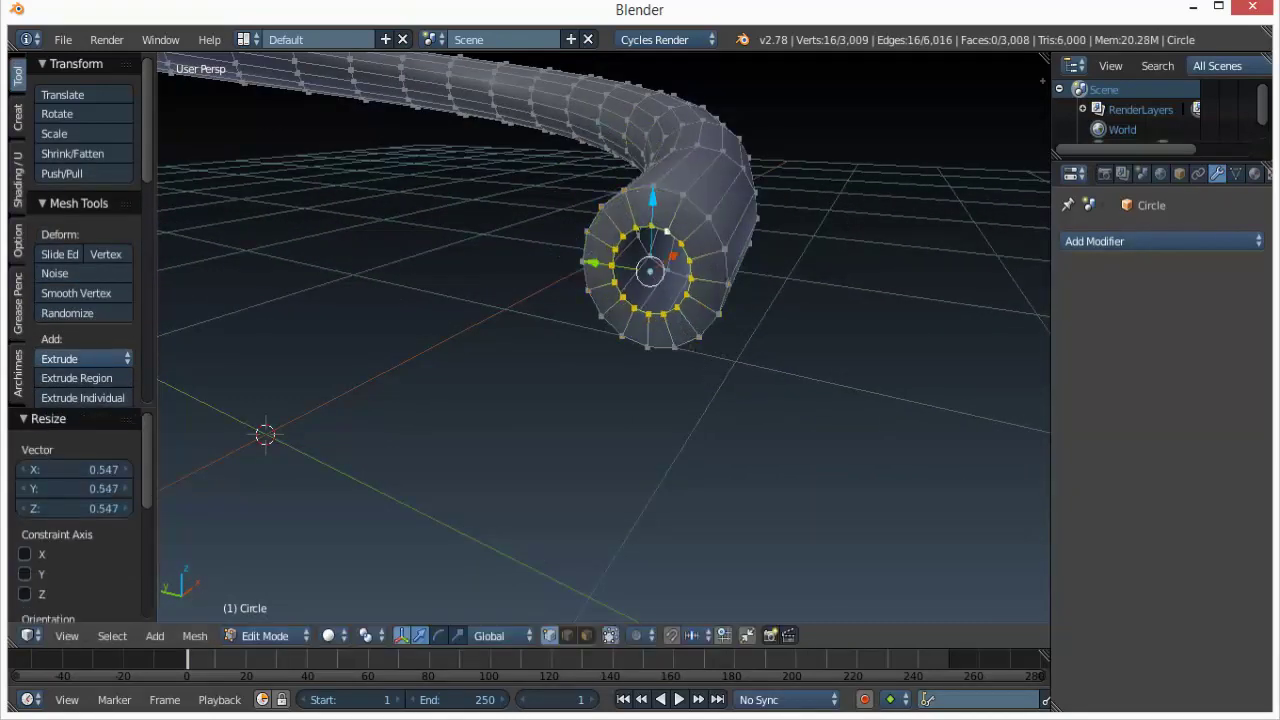
Fill the inner ring at the lower end with a single face and view the result in Object Mode.
key("f")
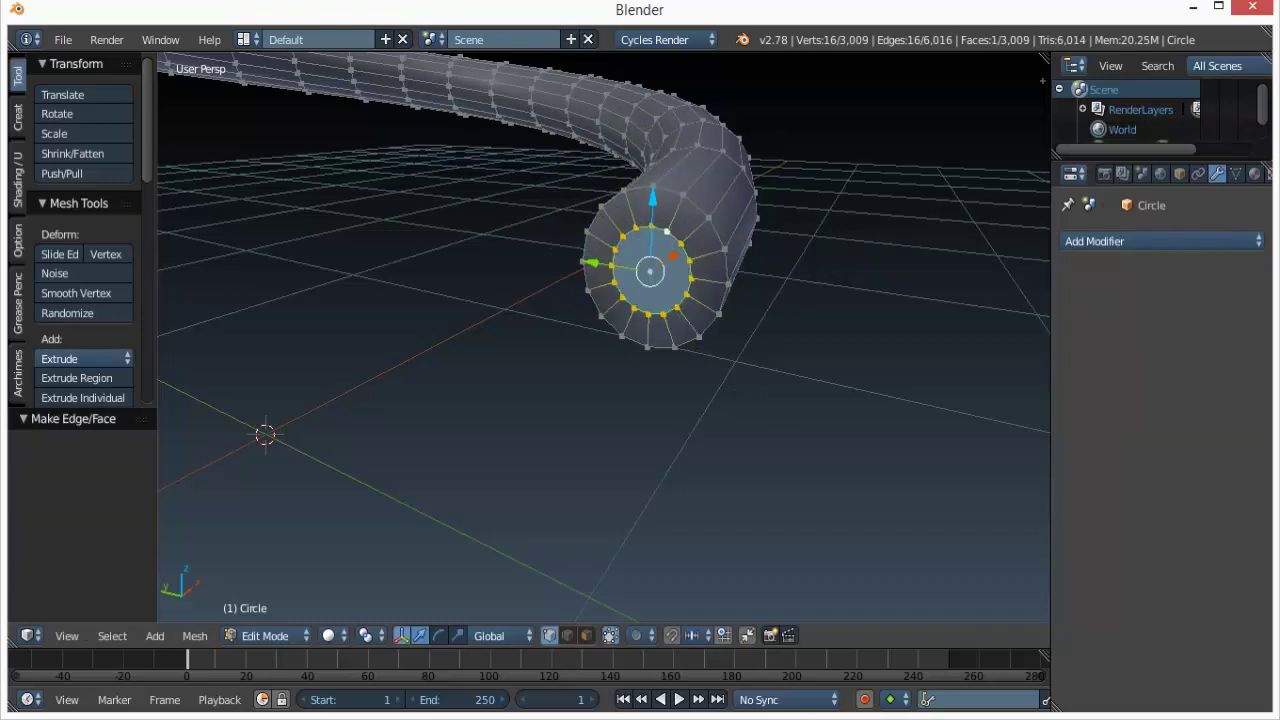
key("a")
key("Tab")
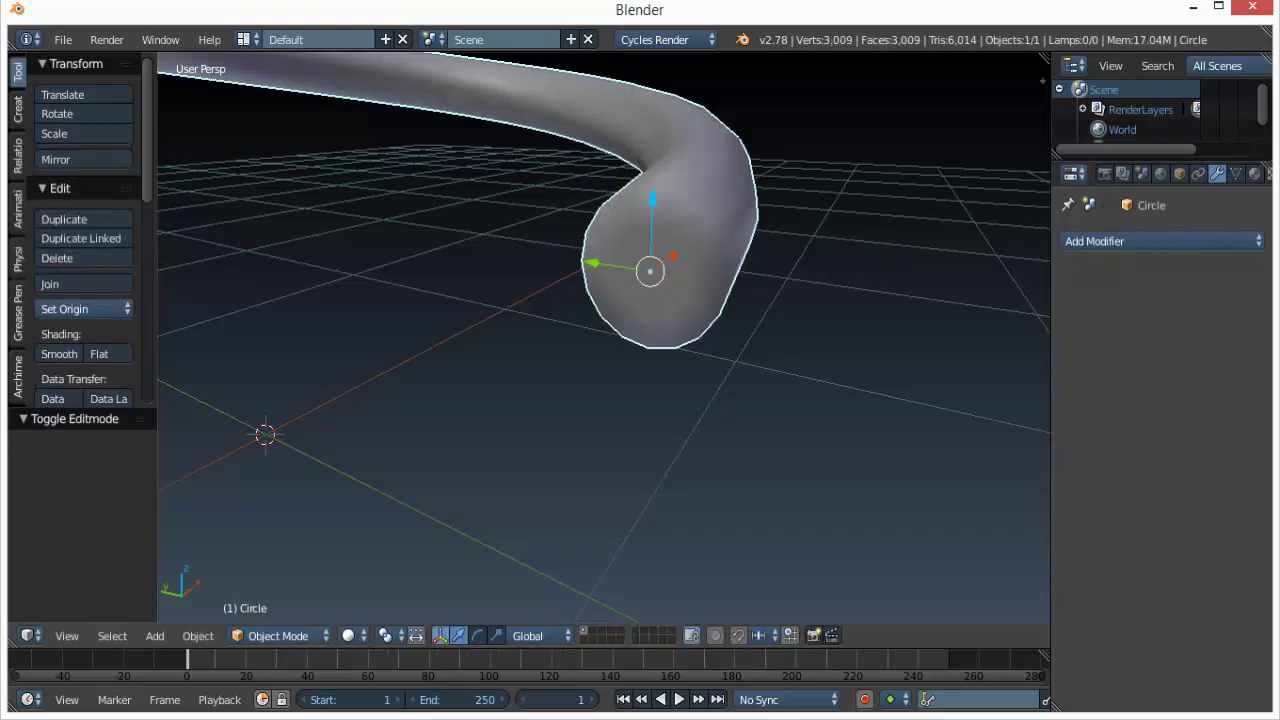
Add a Subdivision Surface modifier to the coil and inspect the lower end in Object Mode.
key("Tab")
left_click(1120, 241)
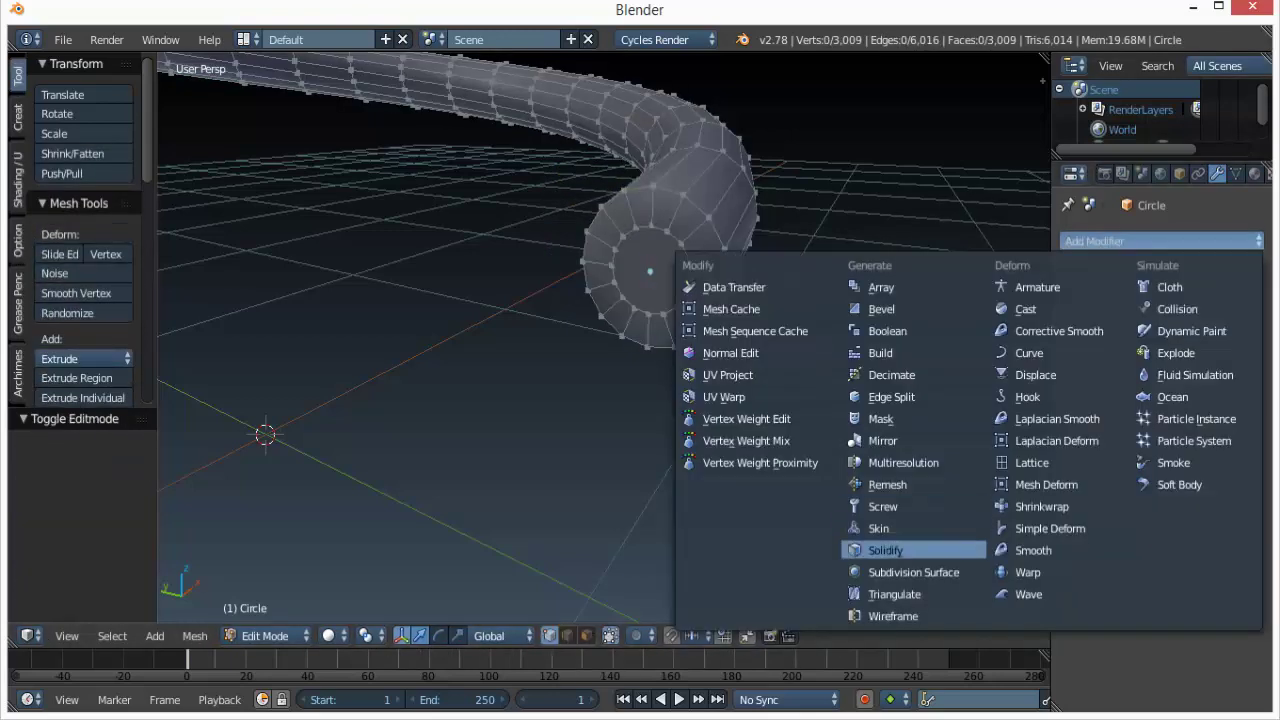
left_click(910, 572)
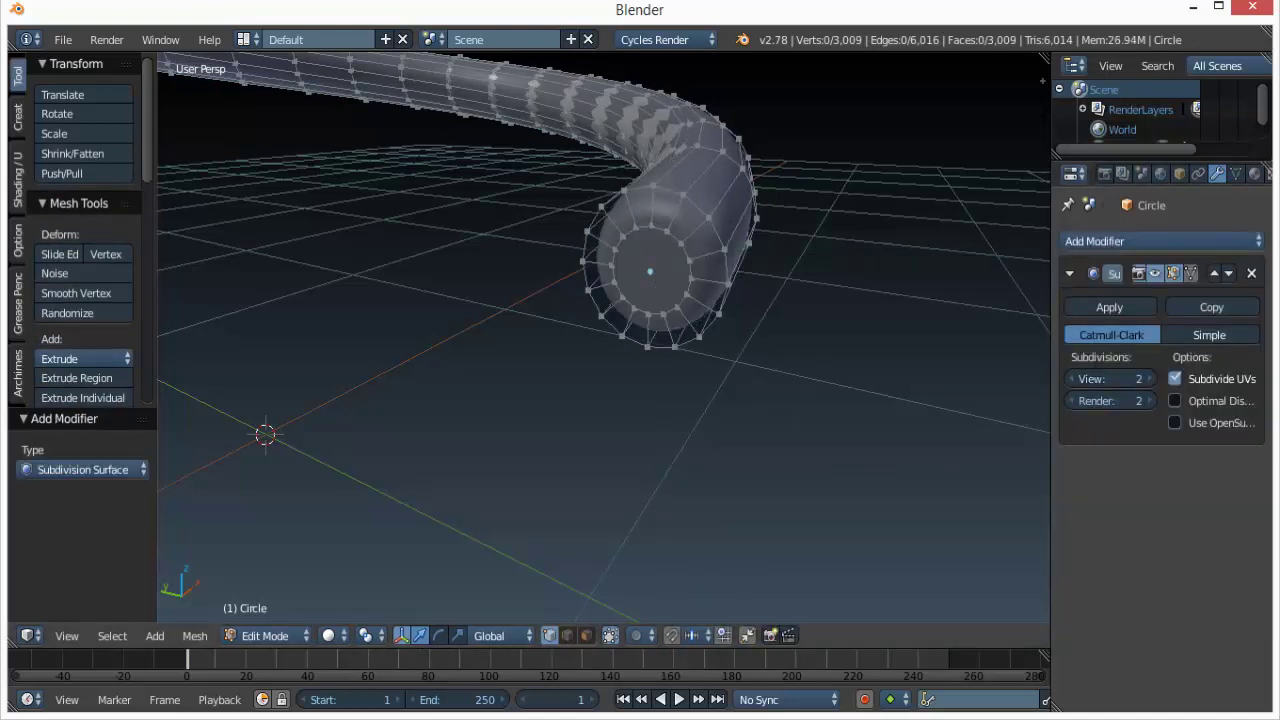
key("Tab")
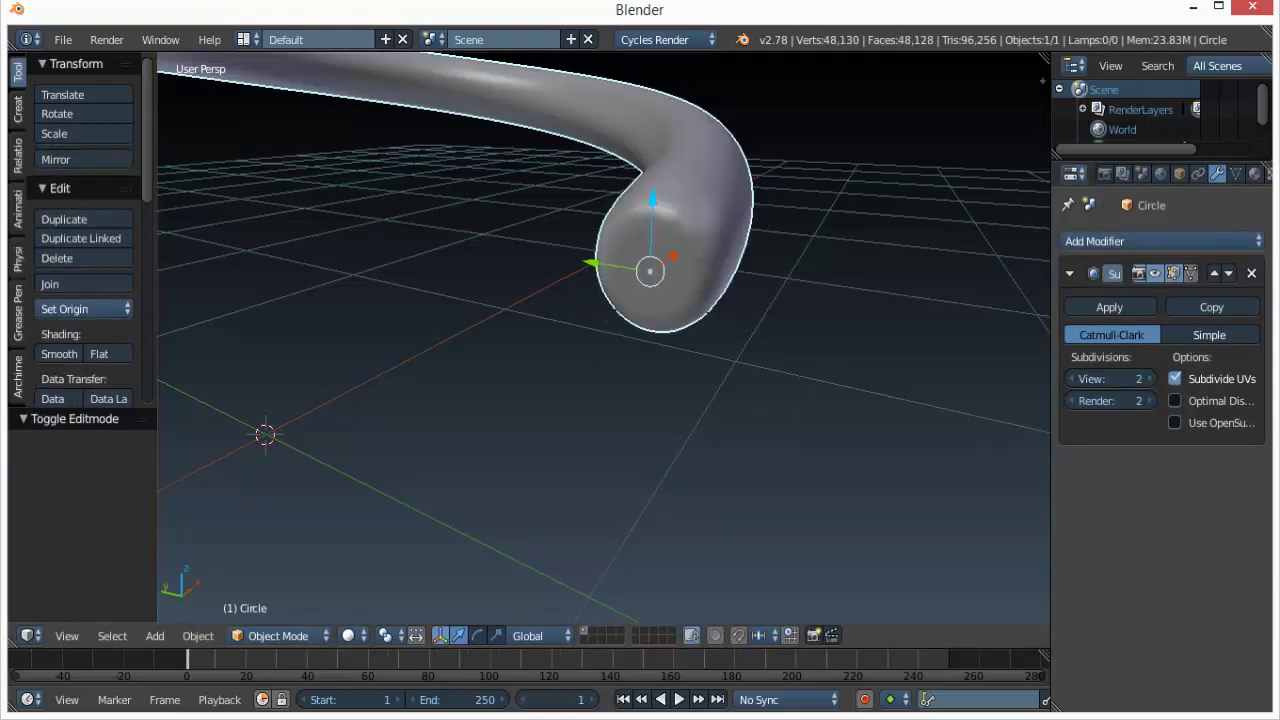
scroll(604, 337, "up", 4)
middle_click_drag(650, 260, 558, 440, "shift")
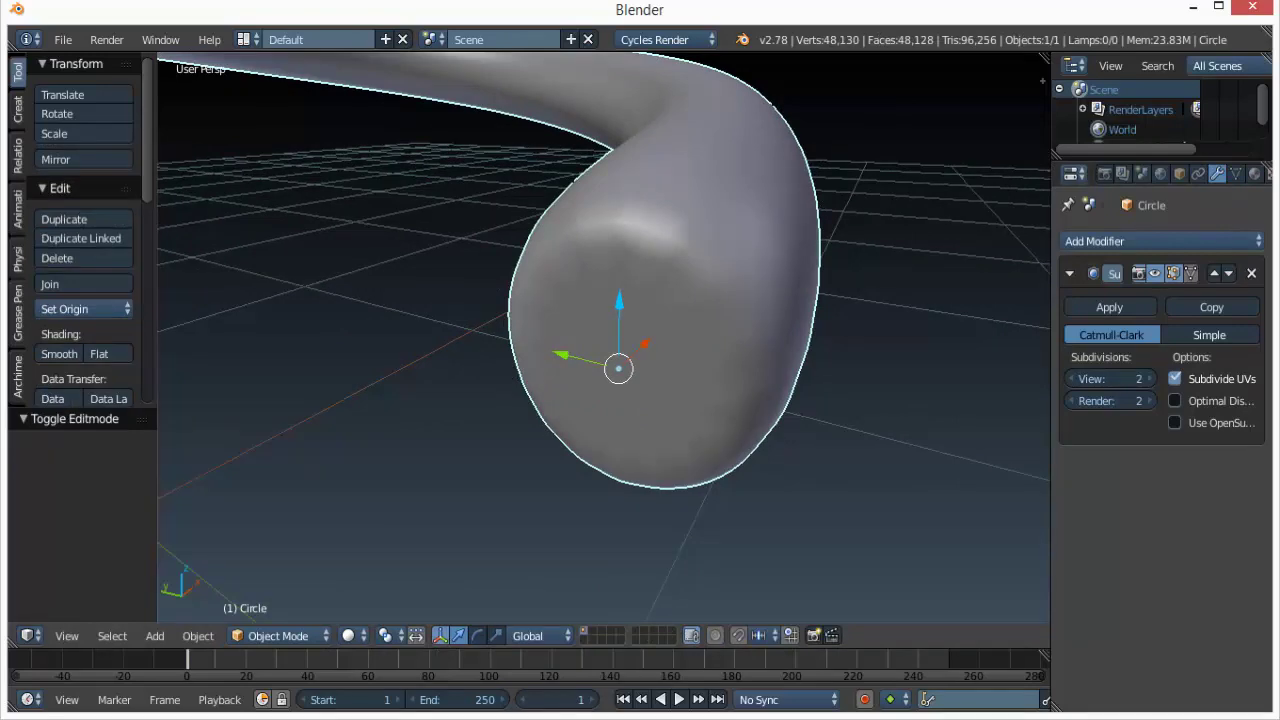
Add one loop cut around the tube's last segment and slide it about 0.97 toward the lower end's rim.
key("Tab")
scroll(604, 337, "down", 3)
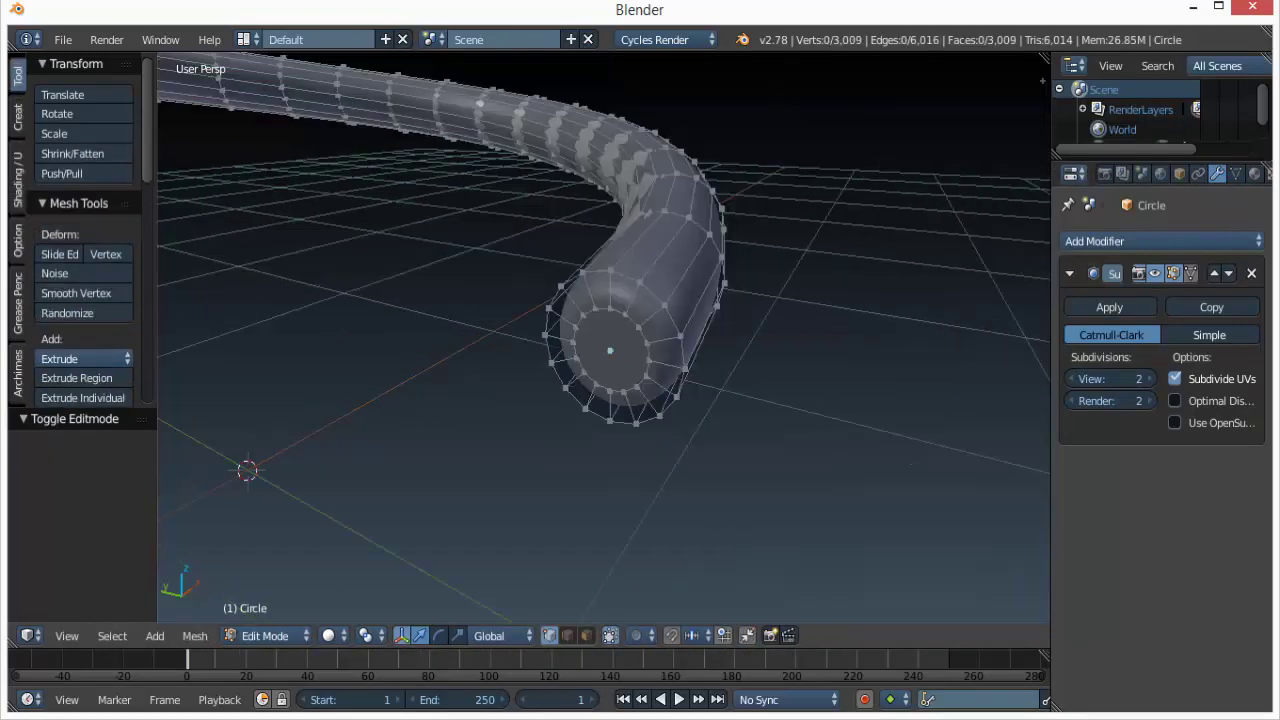
middle_click_drag(612, 330, 536, 342)
key("ctrl+r")
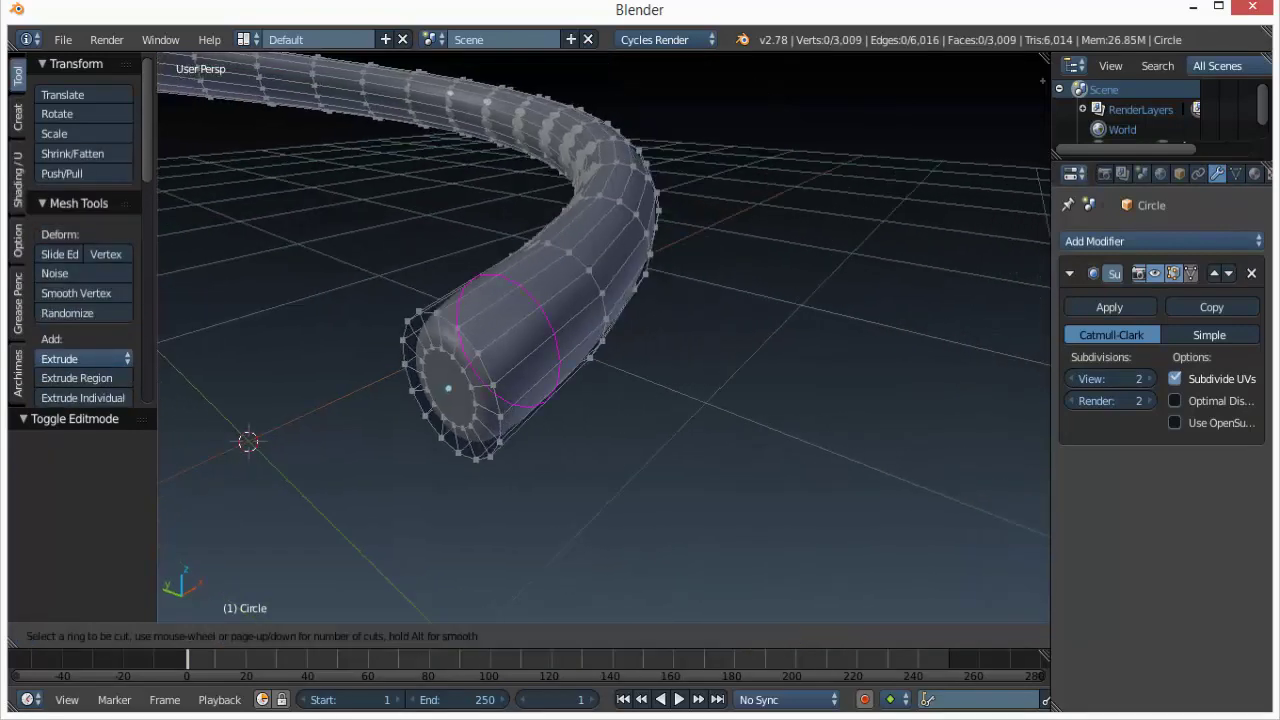
left_click(536, 342)
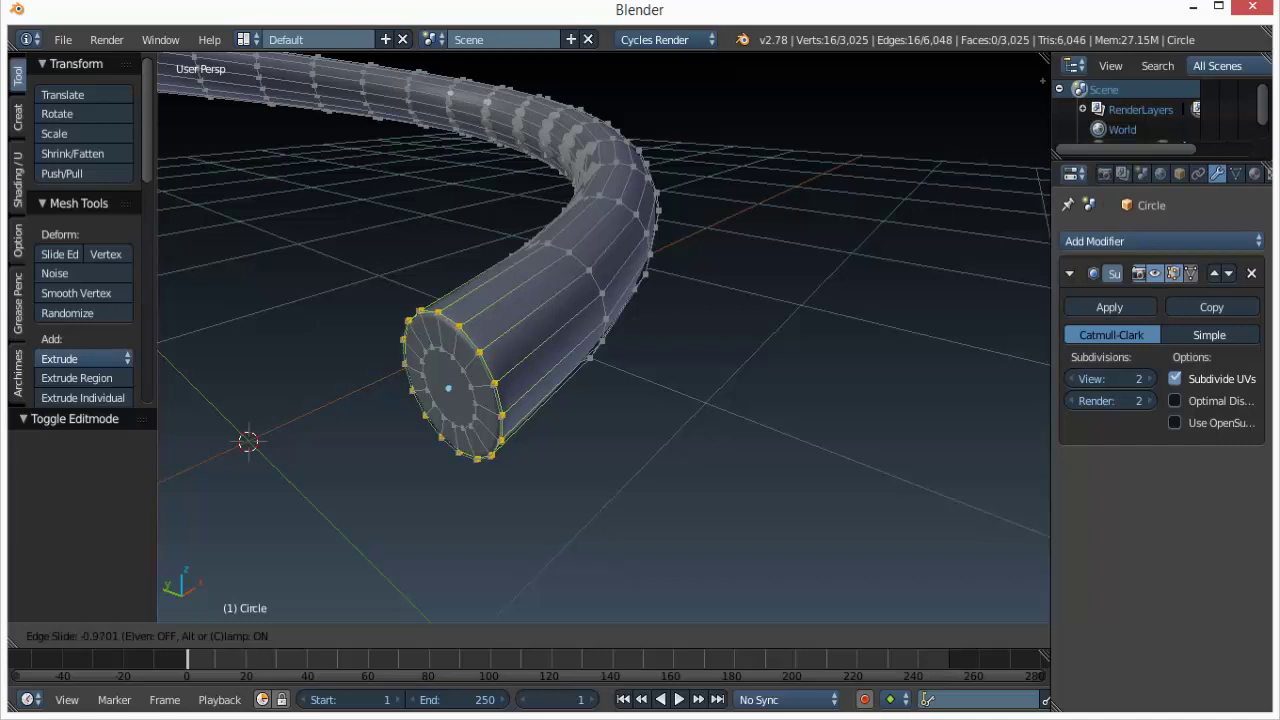
left_click(484, 382)
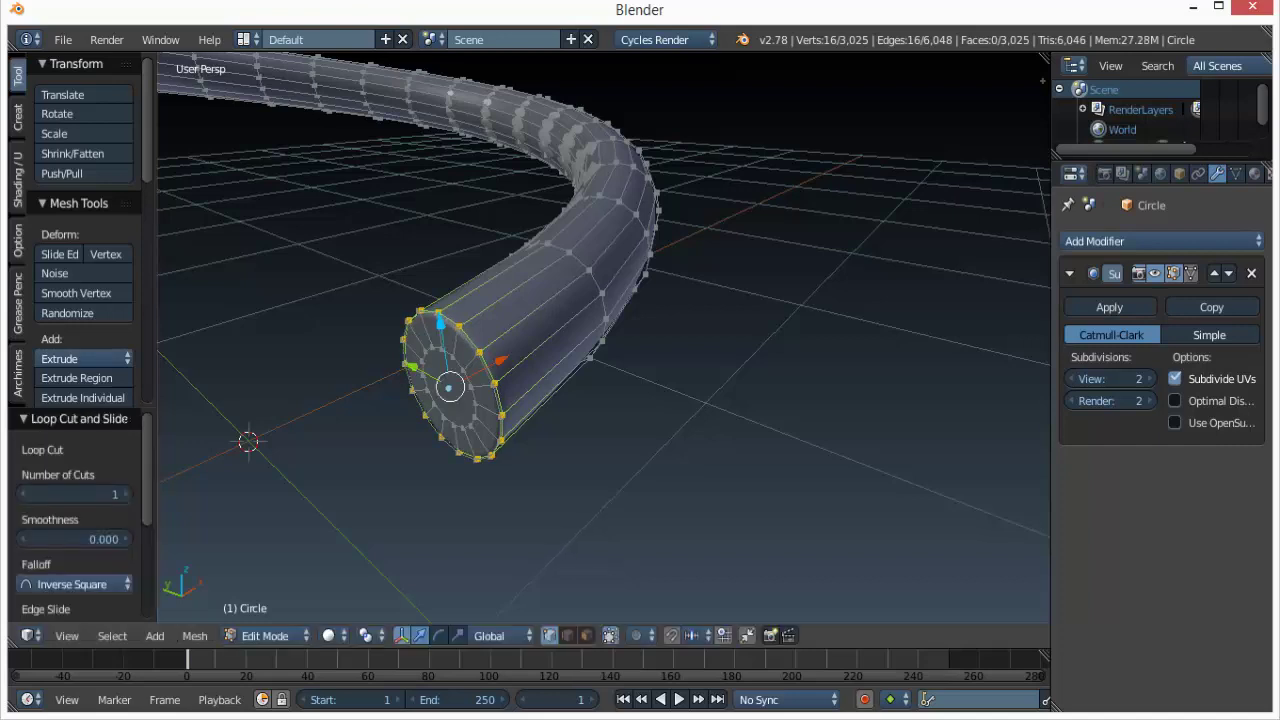
key("ctrl+r")
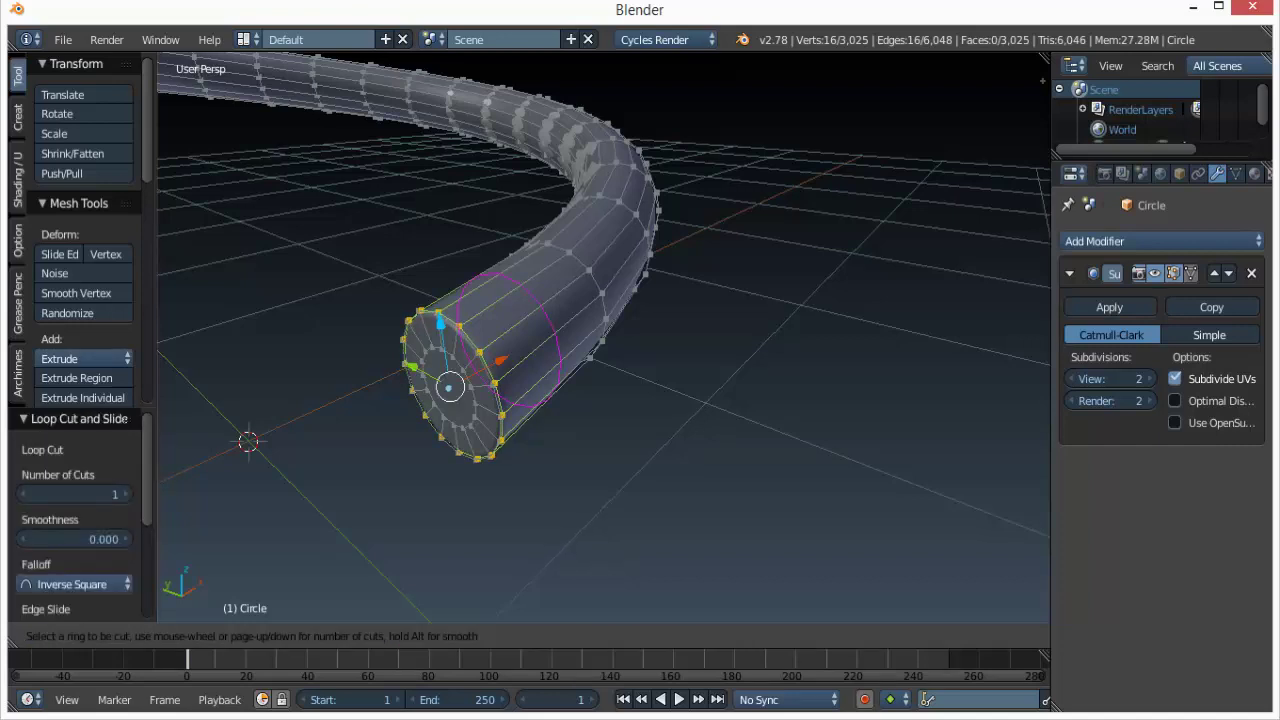
key("Escape")
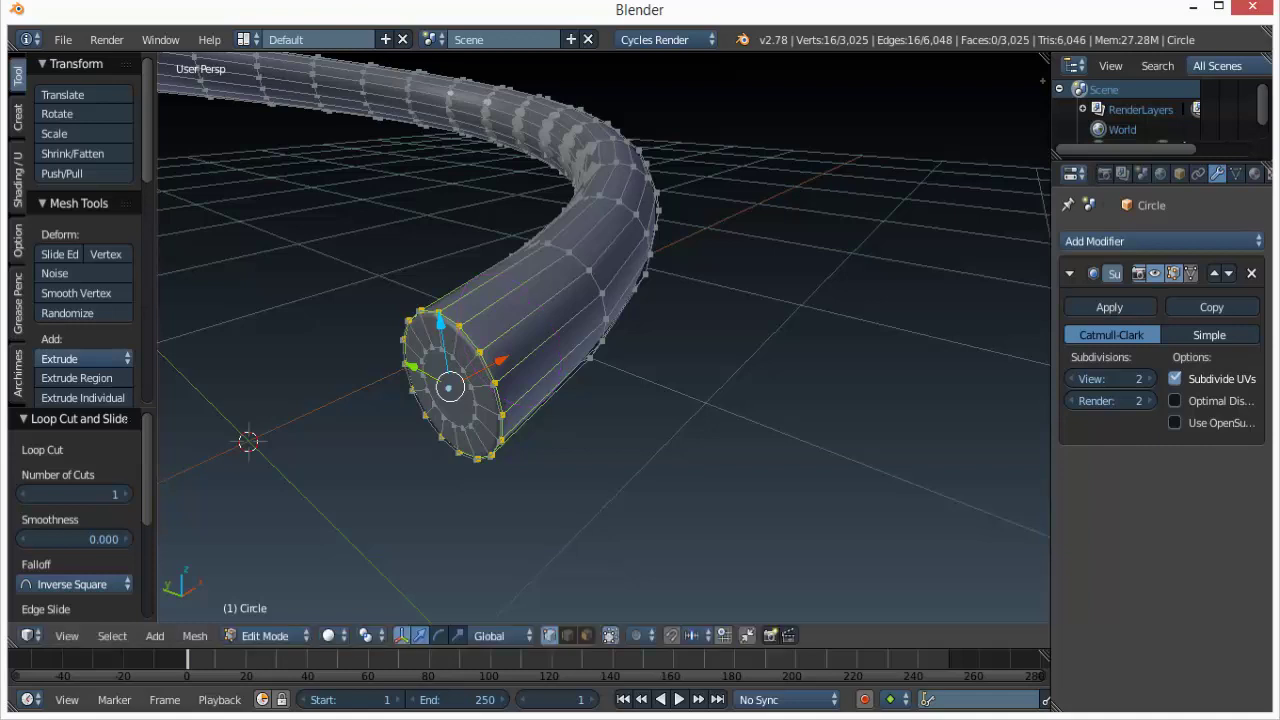
key("ctrl+r")
scroll(520, 350, "up", 3)
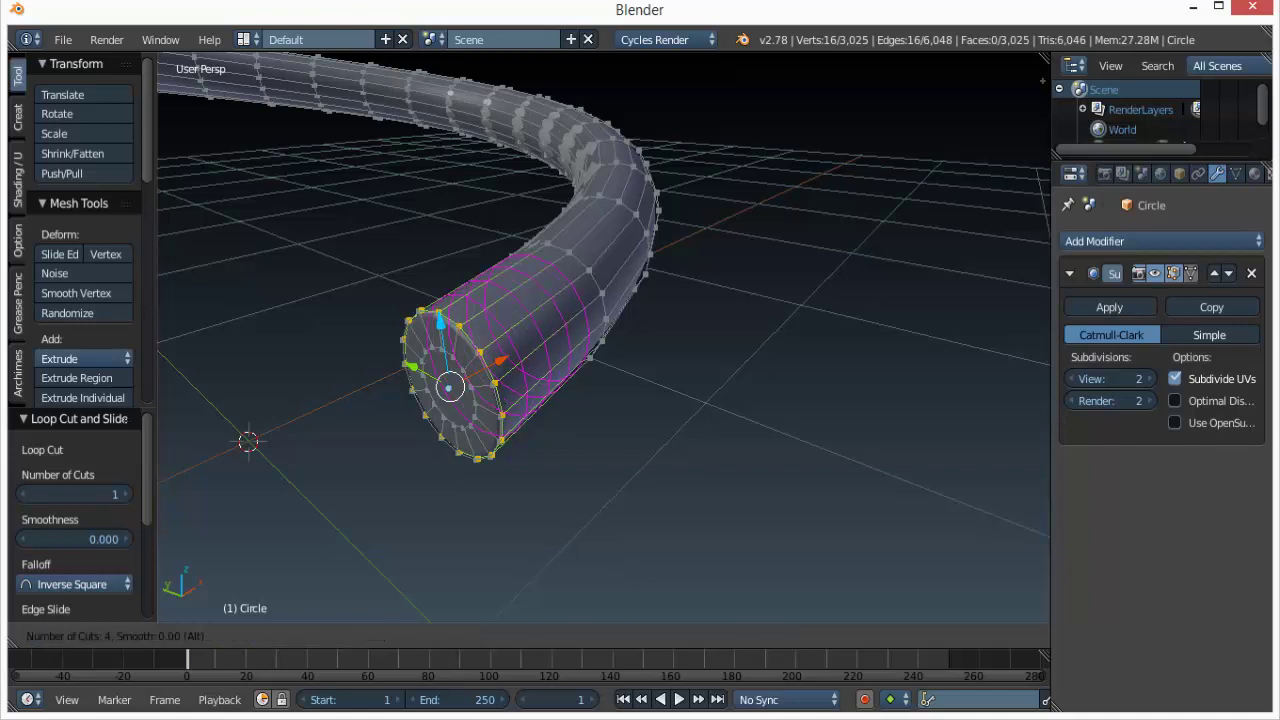
key("Escape")
Add a loop cut across the lower end cap's outer ring of faces, slid about 0.81 toward the rim, and return to Object Mode.
key("a")
key("Tab")
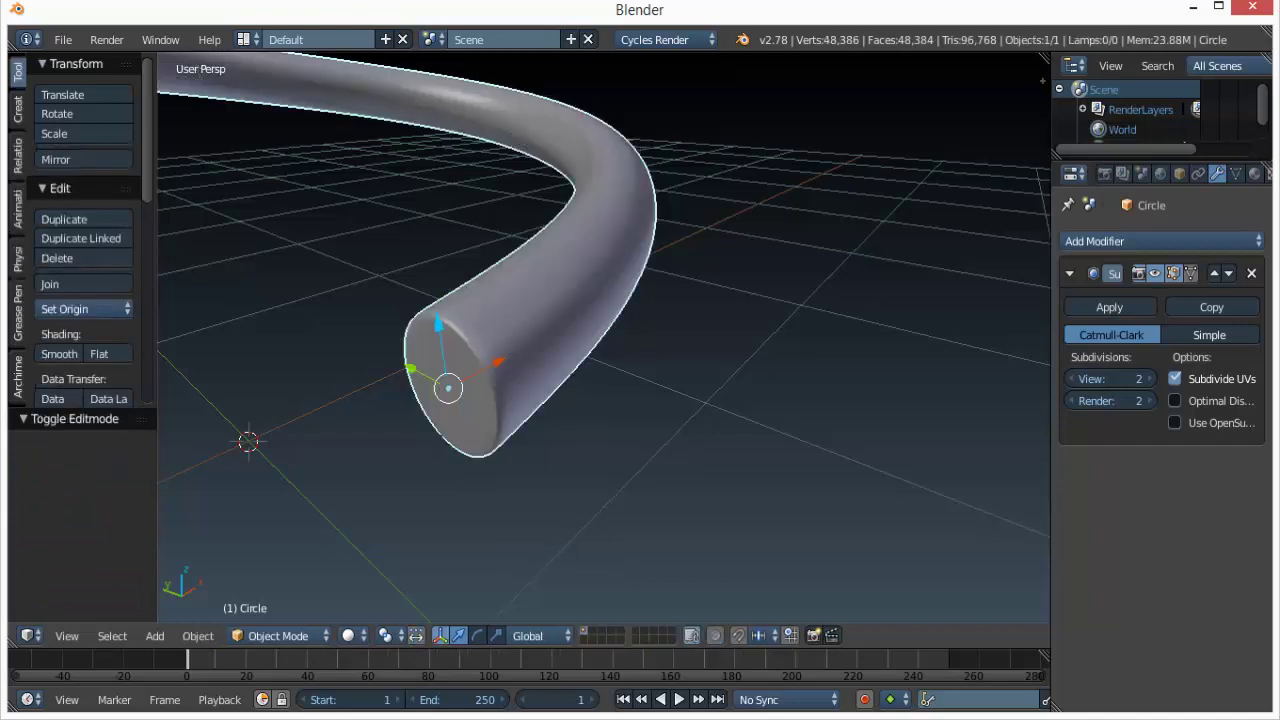
key("Tab")
key("ctrl+r")
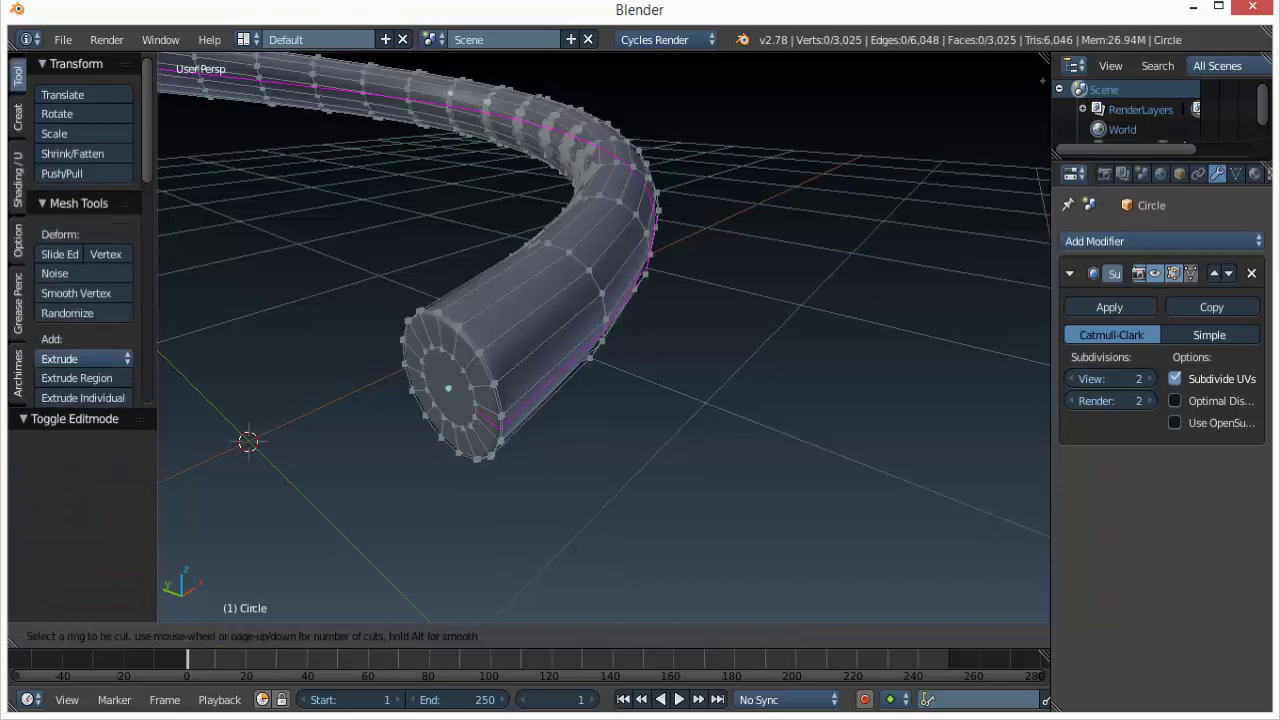
left_click(484, 404)
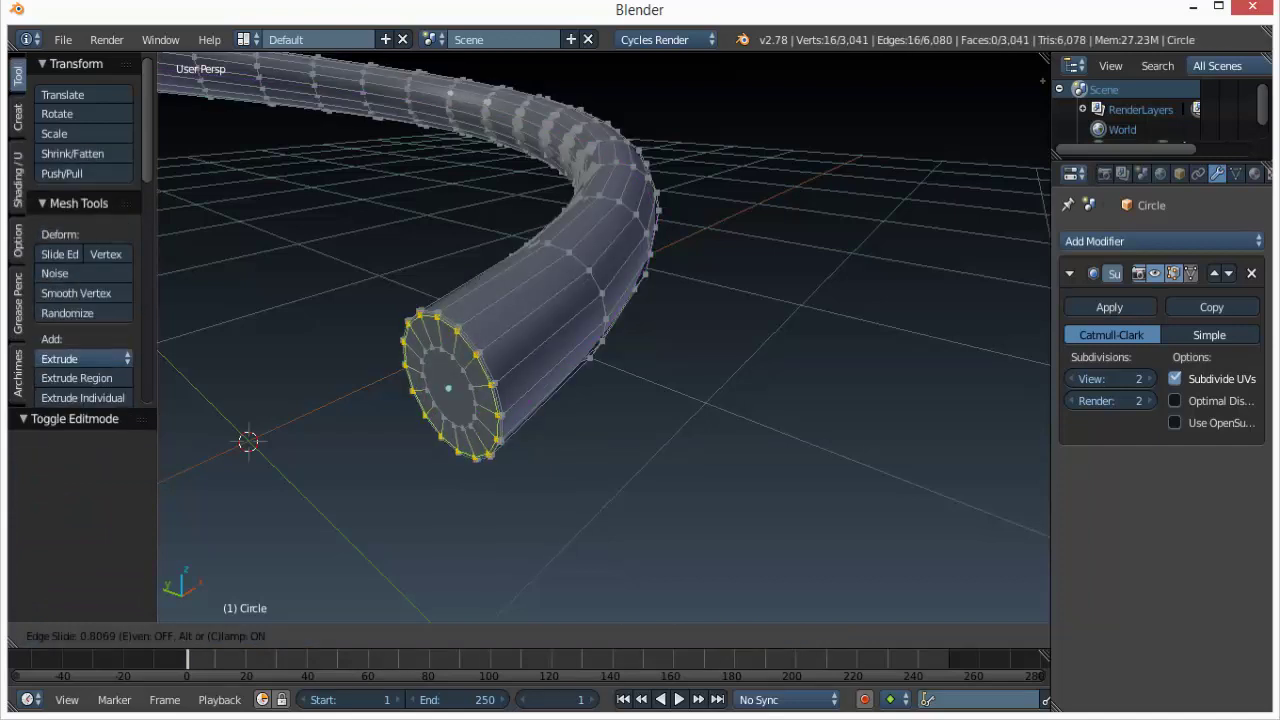
key("Return")
key("a")
key("Tab")
Inspect the pointed tip at the coil's upper end with the subdivision smoothing.
scroll(604, 337, "down", 7)
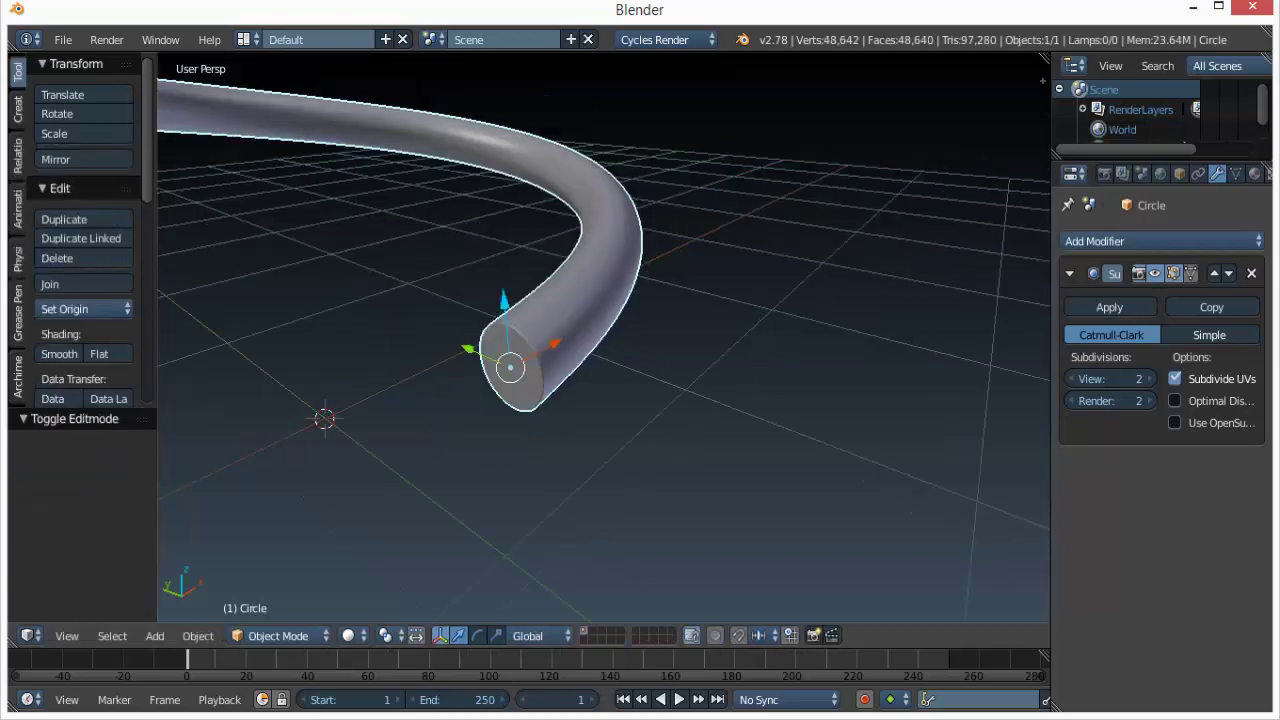
middle_click_drag(560, 80, 655, 610, "shift")
middle_click_drag(604, 350, 662, 360)
scroll(604, 337, "up", 2)
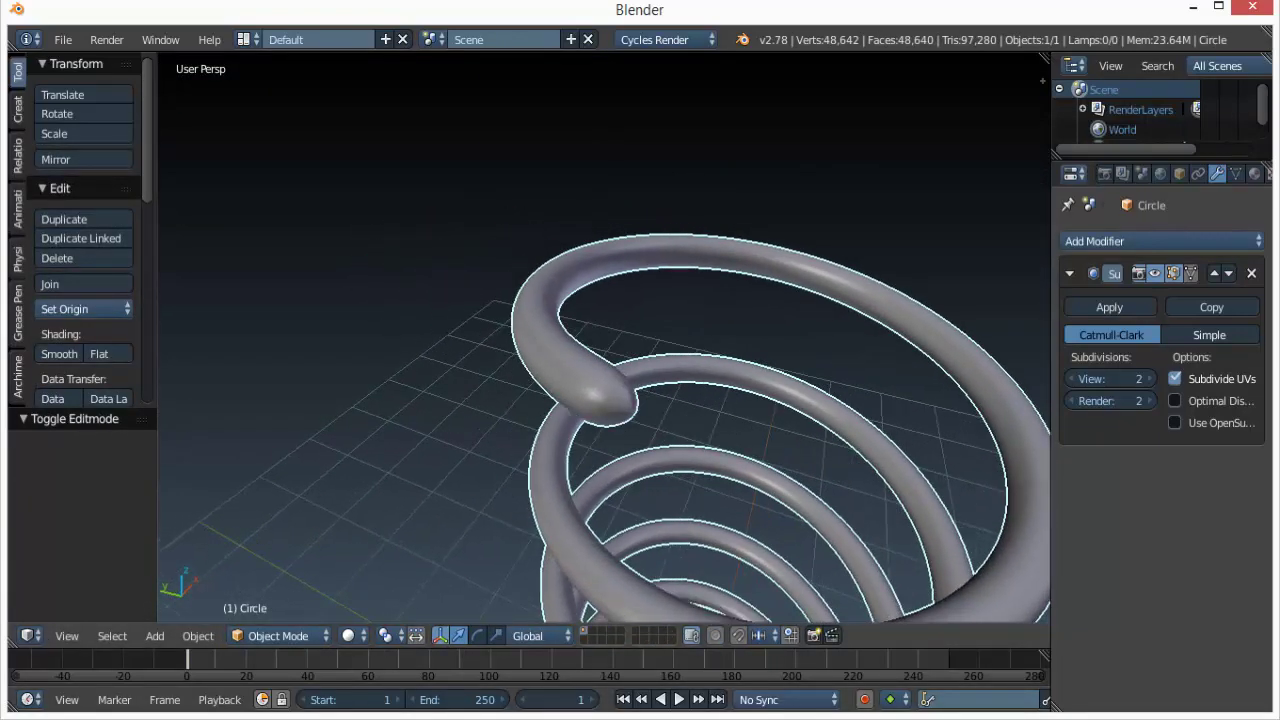
Add a loop cut across the upper end's cap and another around the tube's last segment, both slid toward the rim, and return to Object Mode.
scroll(604, 337, "up", 2)
key("Tab")
key("ctrl+r")
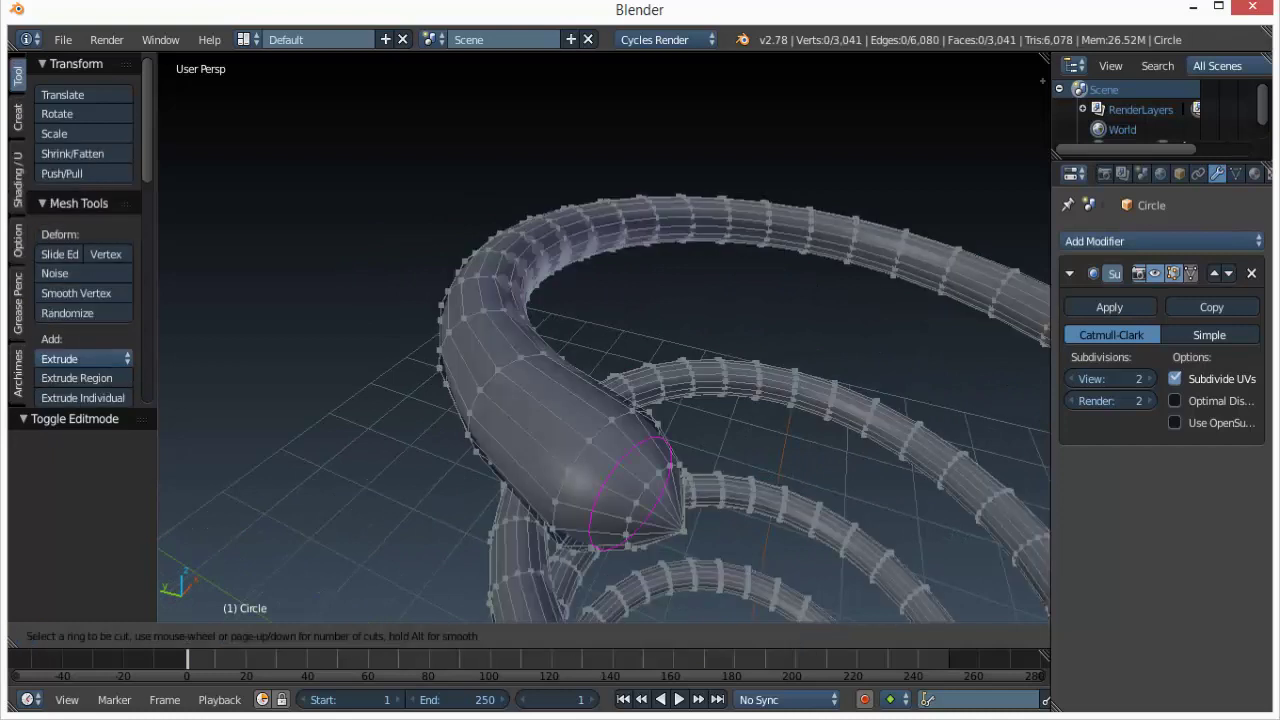
left_click(622, 482)
left_click(588, 460)
key("ctrl+r")
left_click(552, 434)
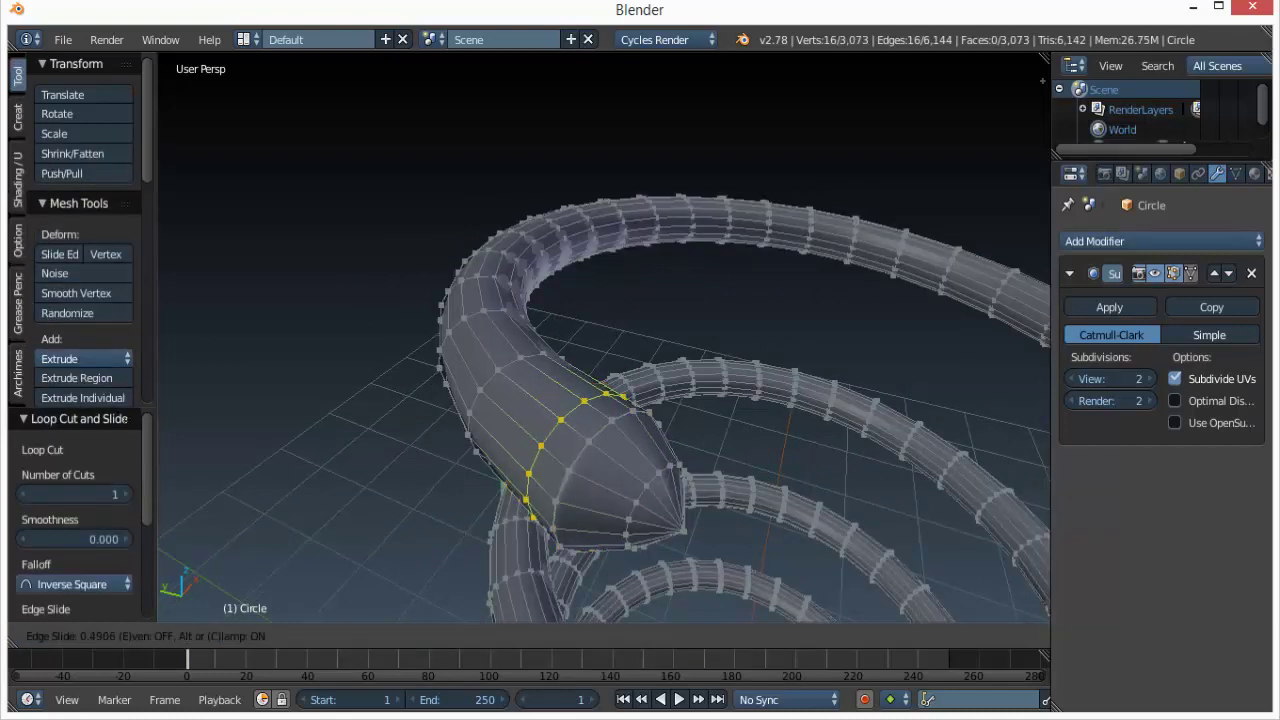
key("Return")
key("a")
key("Tab")
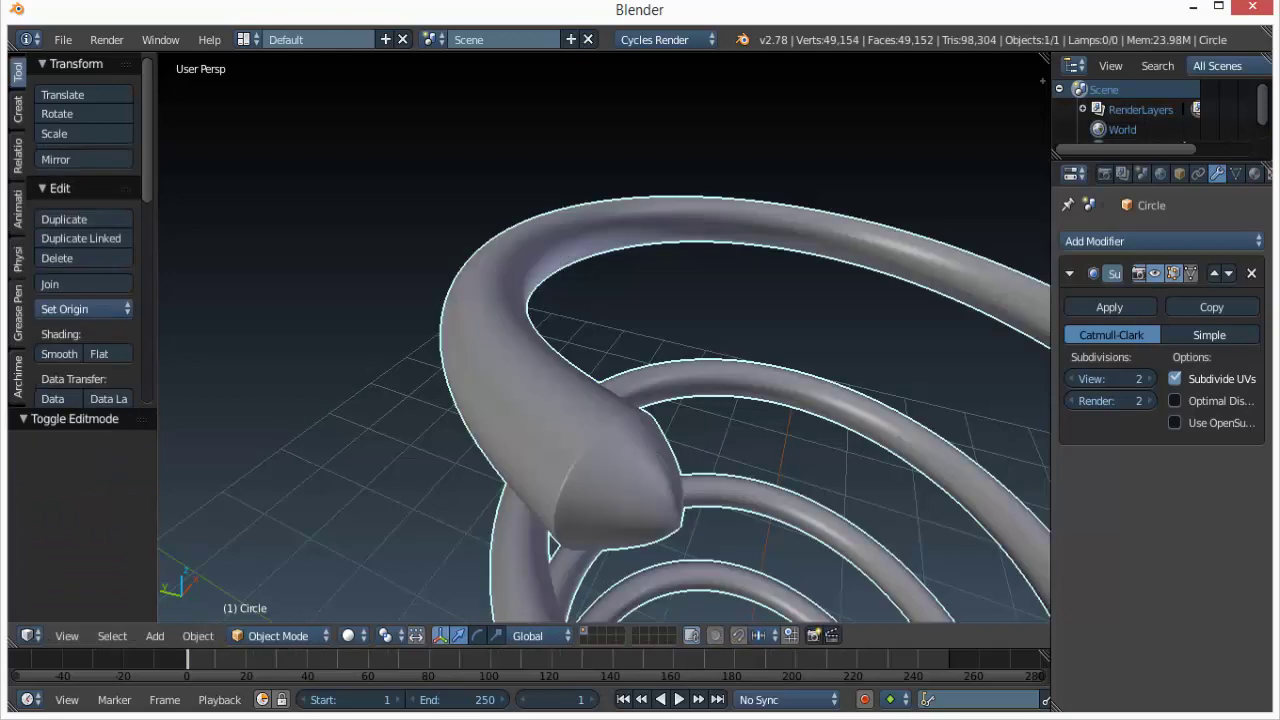
Add a mesh plane at the base of the spring and scale it up about 8.17 times as a floor.
middle_click_drag(622, 420, 560, 300)
scroll(590, 385, "down", 5)
scroll(648, 110, "down", 3)
left_click(1255, 173)
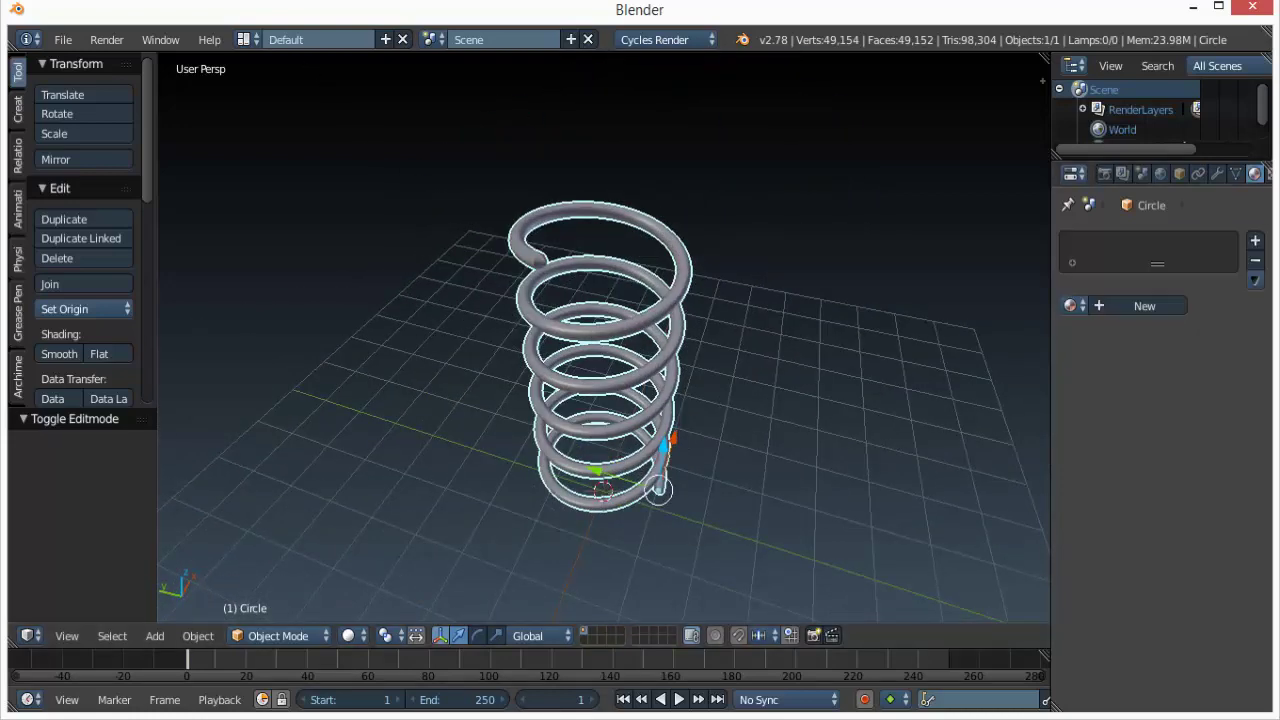
key("Tab")
key("Tab")
middle_click_drag(680, 400, 577, 391)
key("shift+a")
mouse_move(577, 391)
left_click(694, 393)
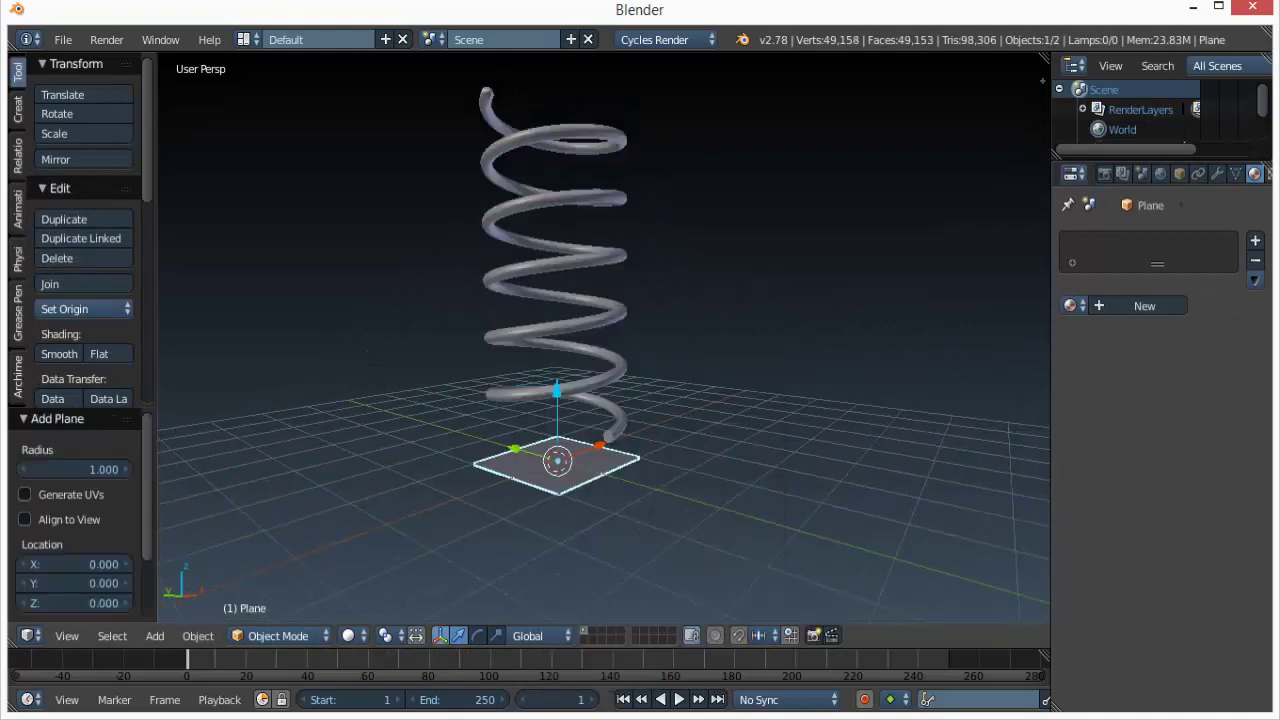
key("s")
left_click(804, 480)
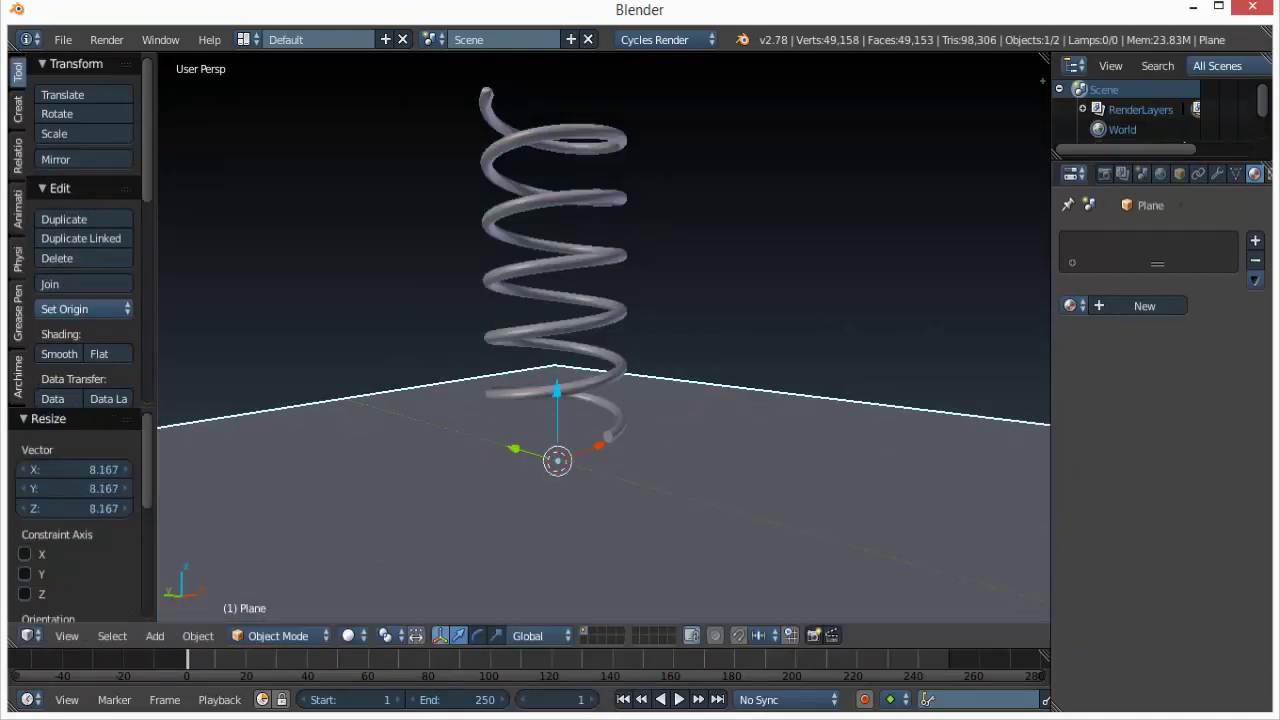
Rotate the spring 90° about the X axis and move it down about 0.53 along Z.
right_click(555, 250)
key("r")
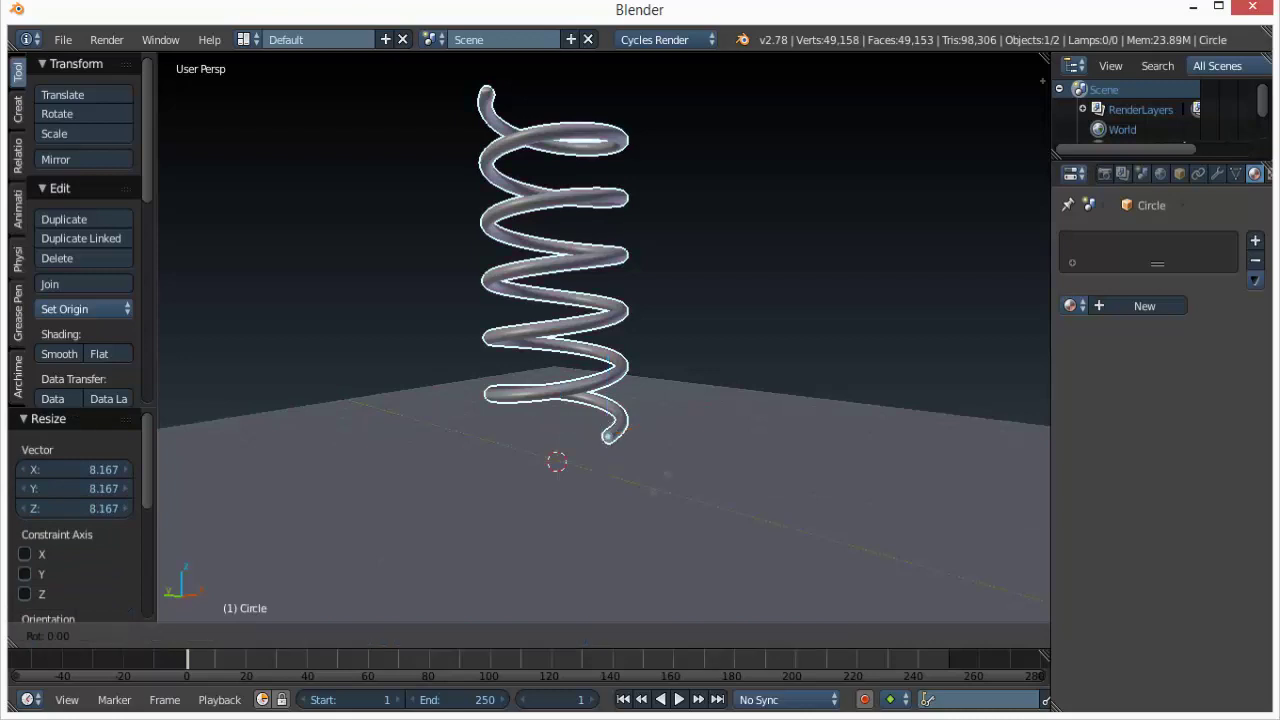
key("x")
key("9")
key("0")
key("Return")
key("g")
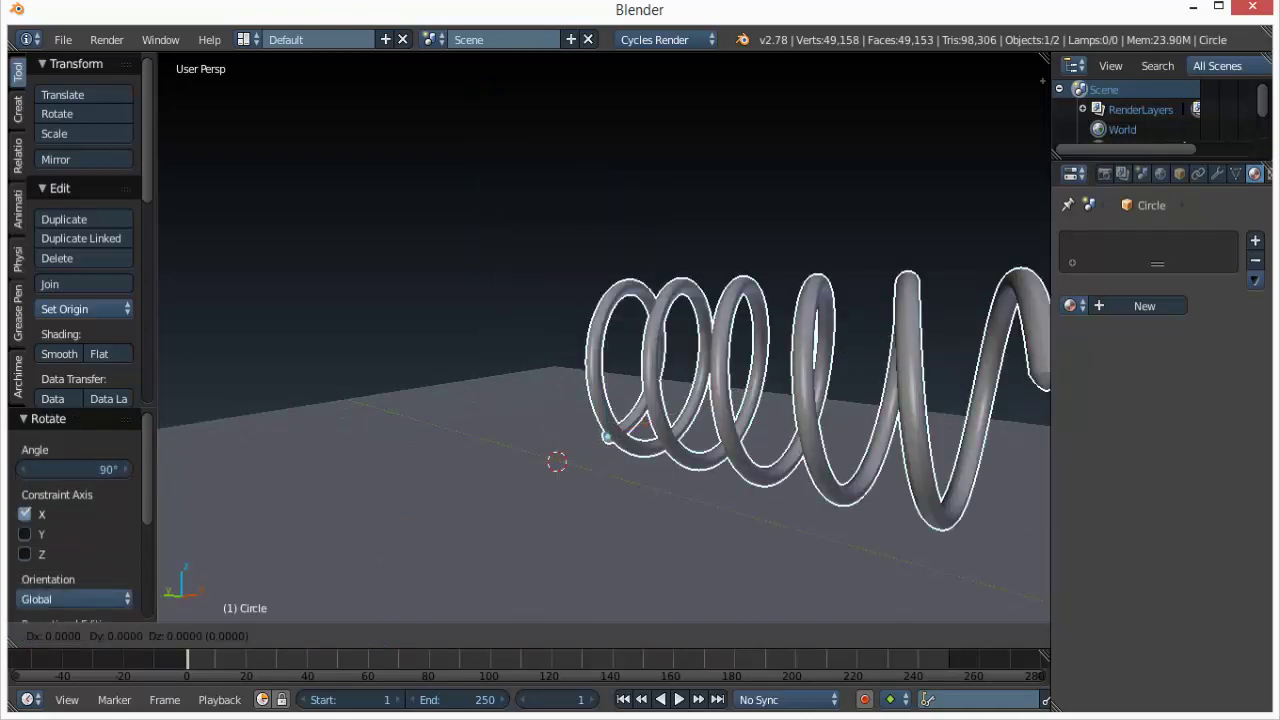
key("z")
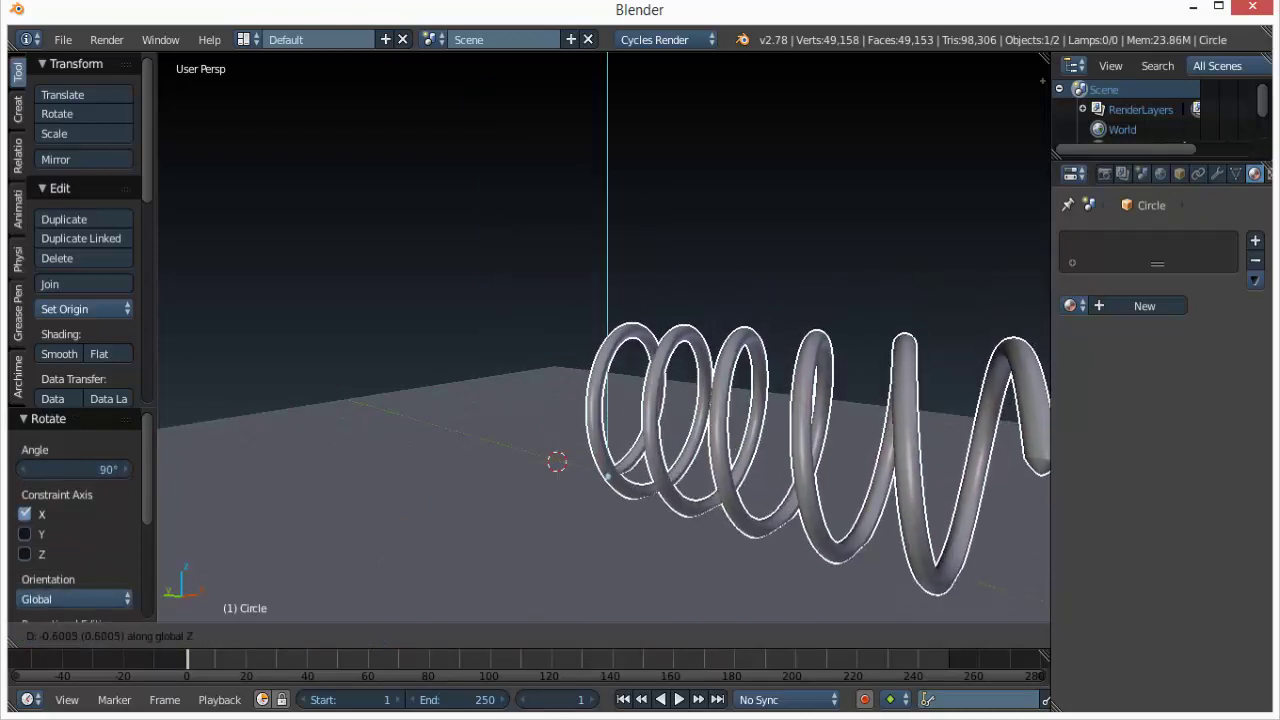
left_click(608, 405)
Rotate the spring about -126° around the global Z axis and set its origin to its geometry.
scroll(604, 337, "down", 3)
middle_click_drag(604, 337, 876, 418)
key("r")
key("z")
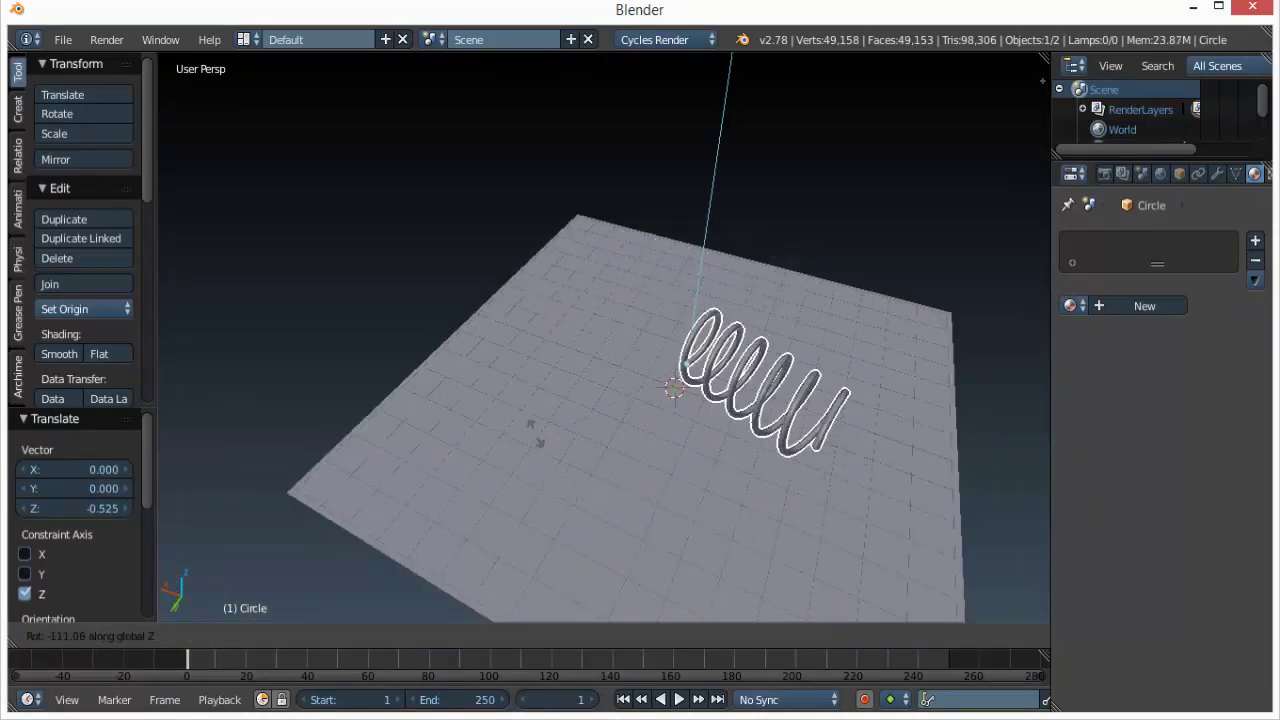
left_click(526, 400)
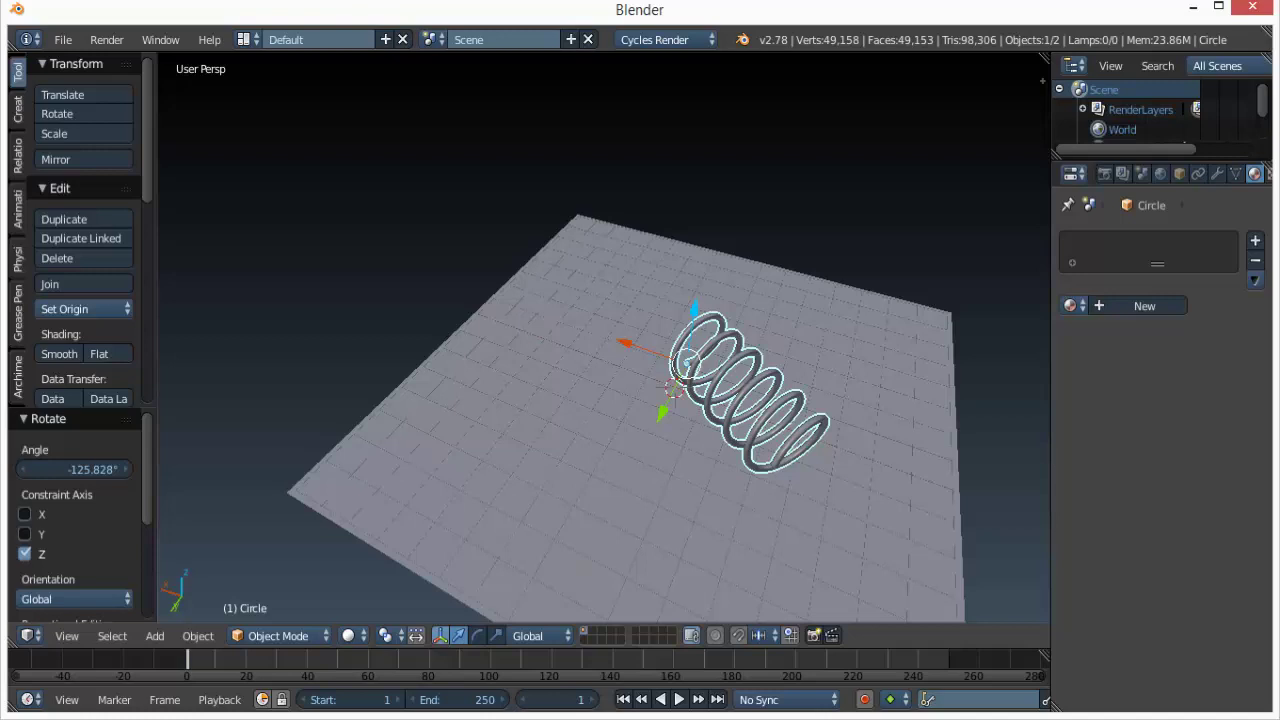
key("shift+ctrl+alt+c")
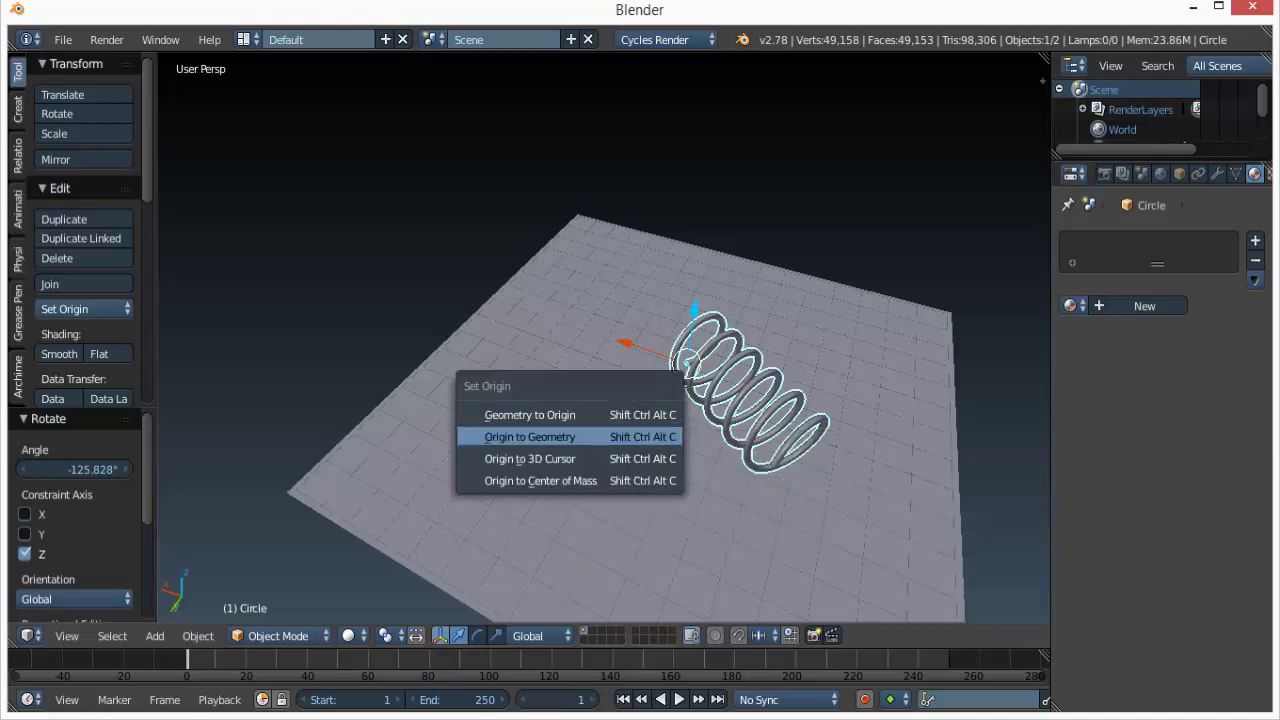
key("Return")
key("r")
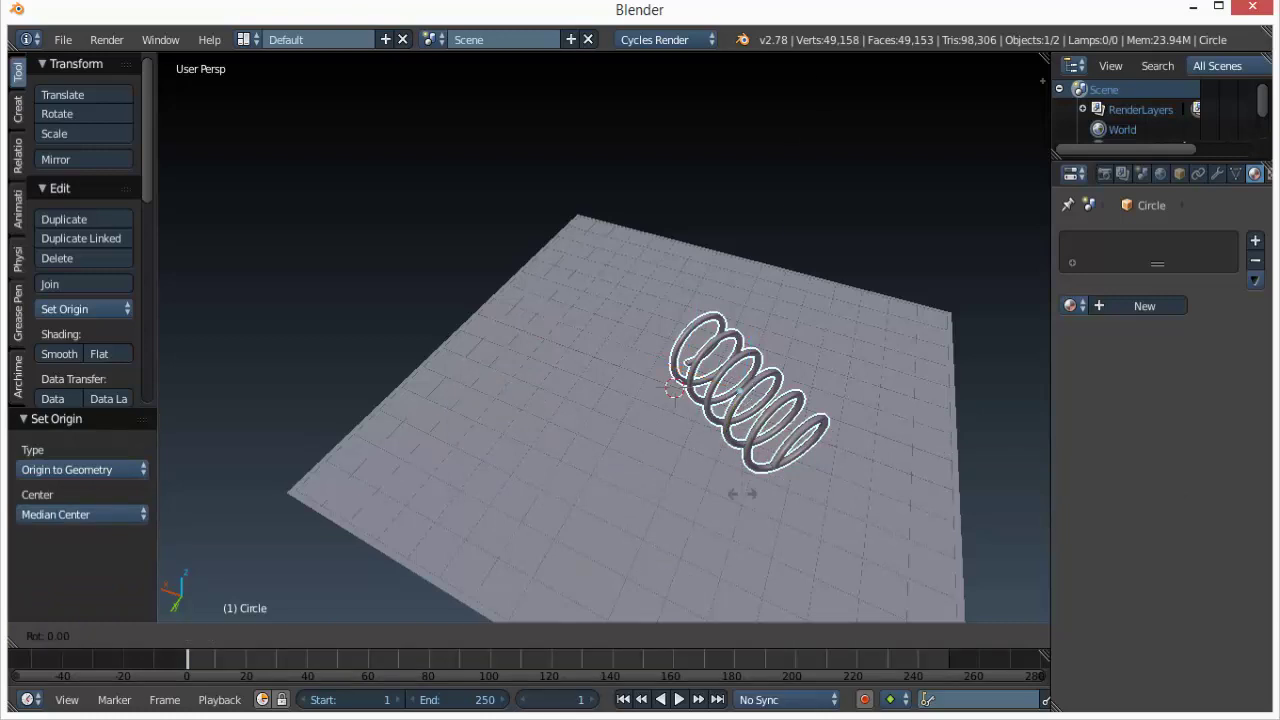
key("z")
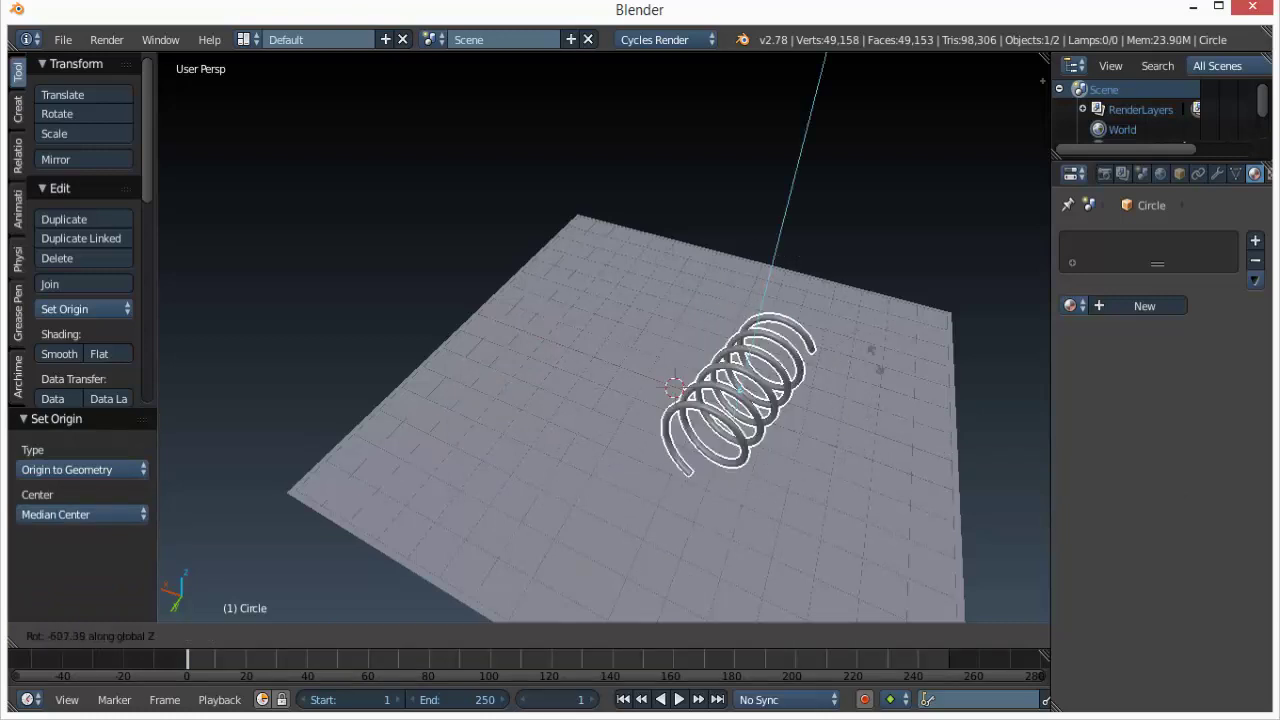
right_click(877, 362)
key("r")
key("y")
key("Return")
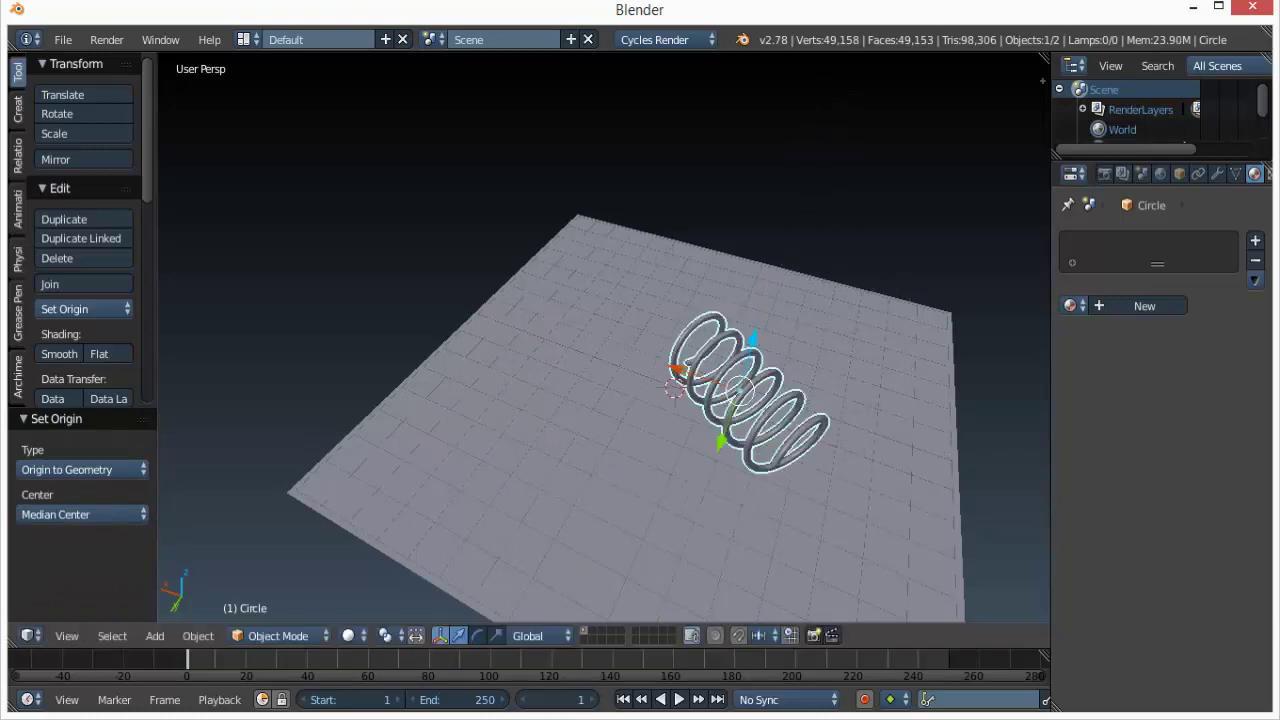
Add a camera and align it to a lower, closer view of the spring lying on the floor.
scroll(604, 338, "up", 1)
middle_click_drag(825, 480, 777, 424, "shift")
key("shift+a")
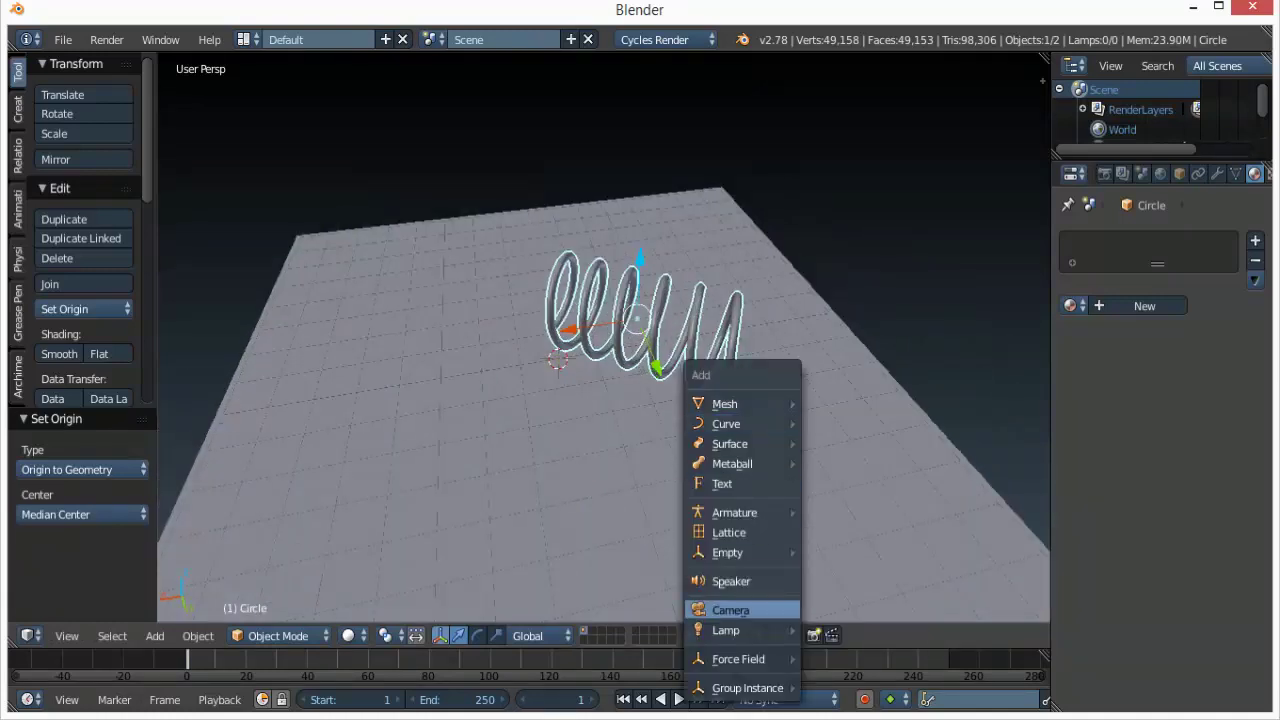
left_click(735, 610)
key("ctrl+alt+KP_0")
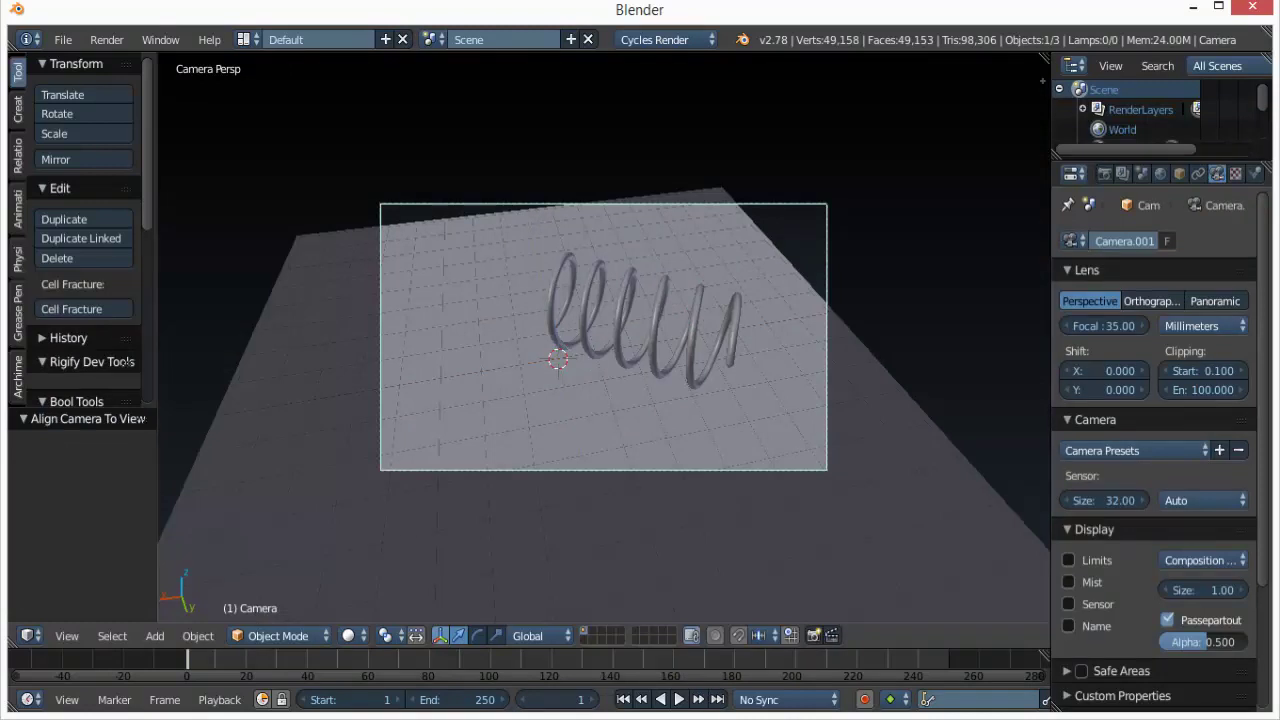
Reframe the camera in fly mode so that the whole spring sits inside the frame against the floor.
key("shift+f")
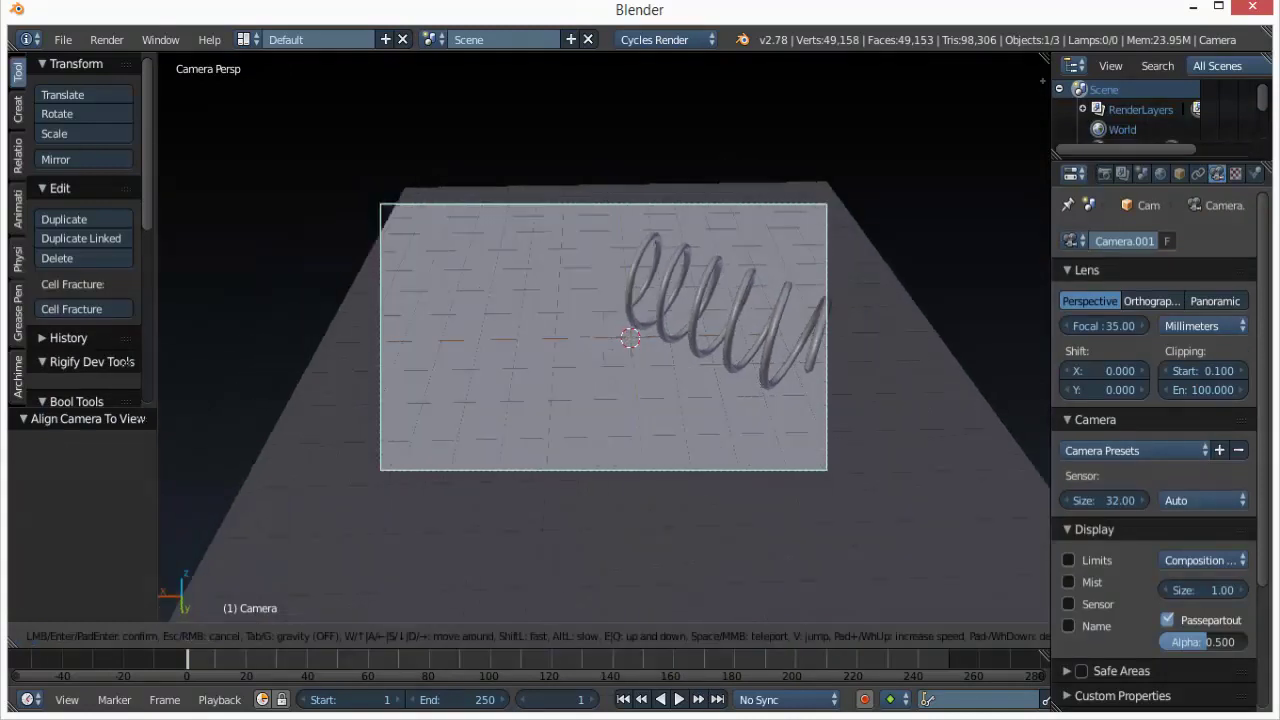
key("w")
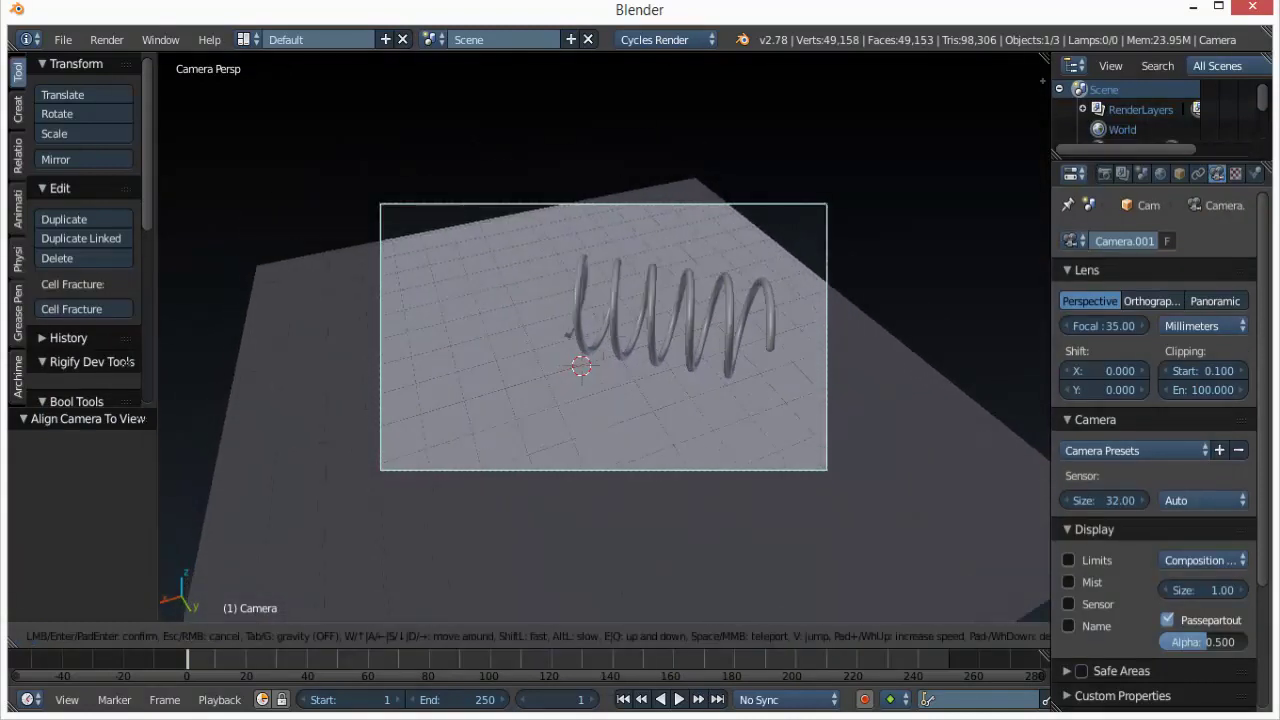
key("d")
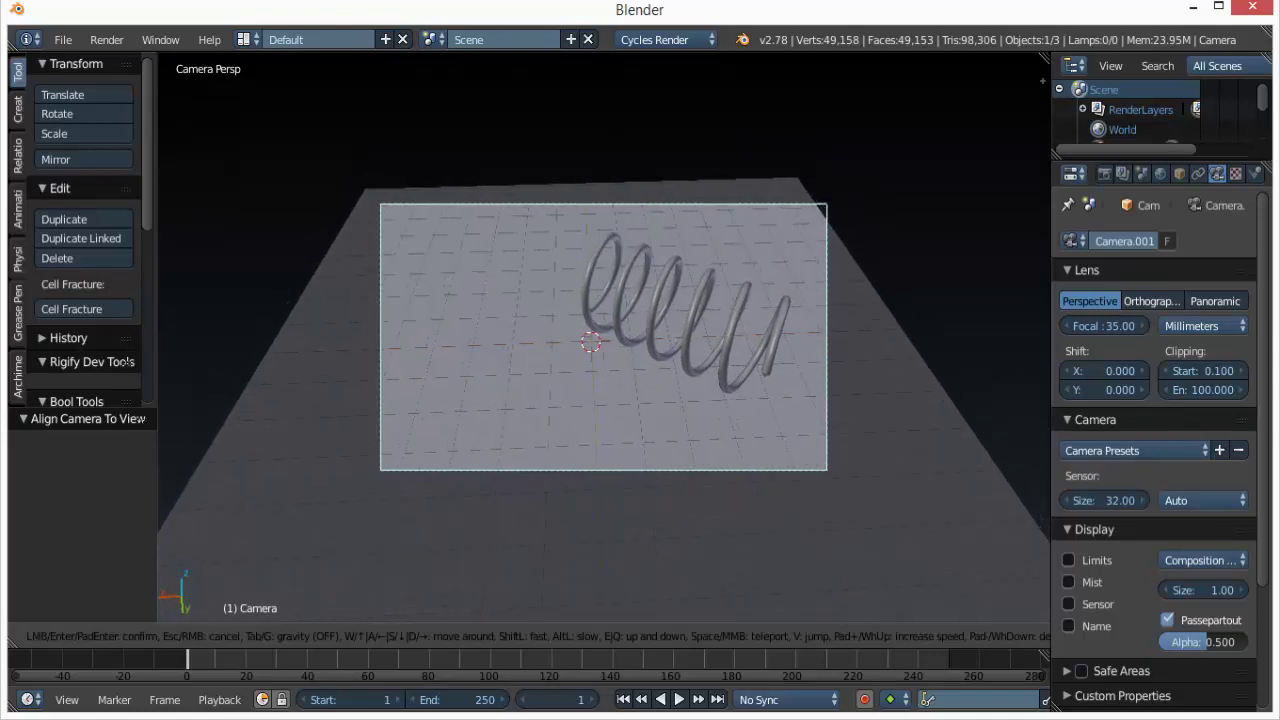
key("Return")
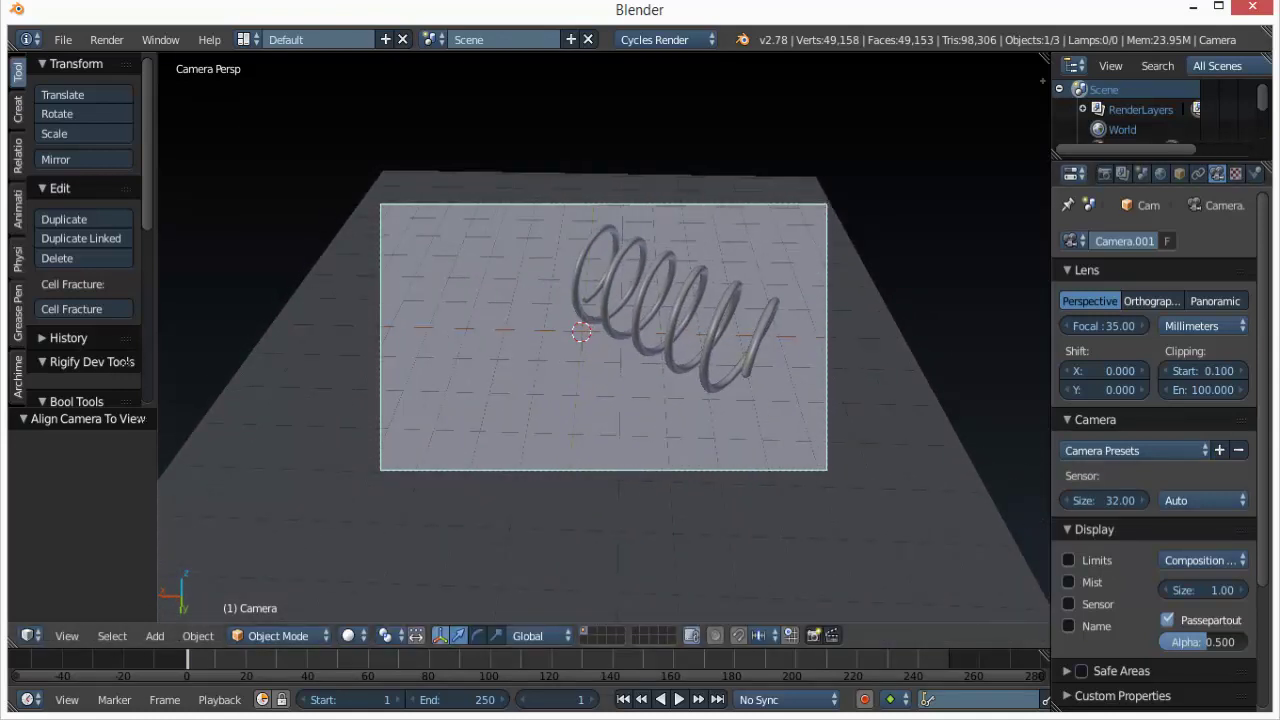
Give the floor plane a new material with a dark grey Diffuse BSDF colour and keep the plane selected.
right_click(780, 430)
left_click(1141, 306)
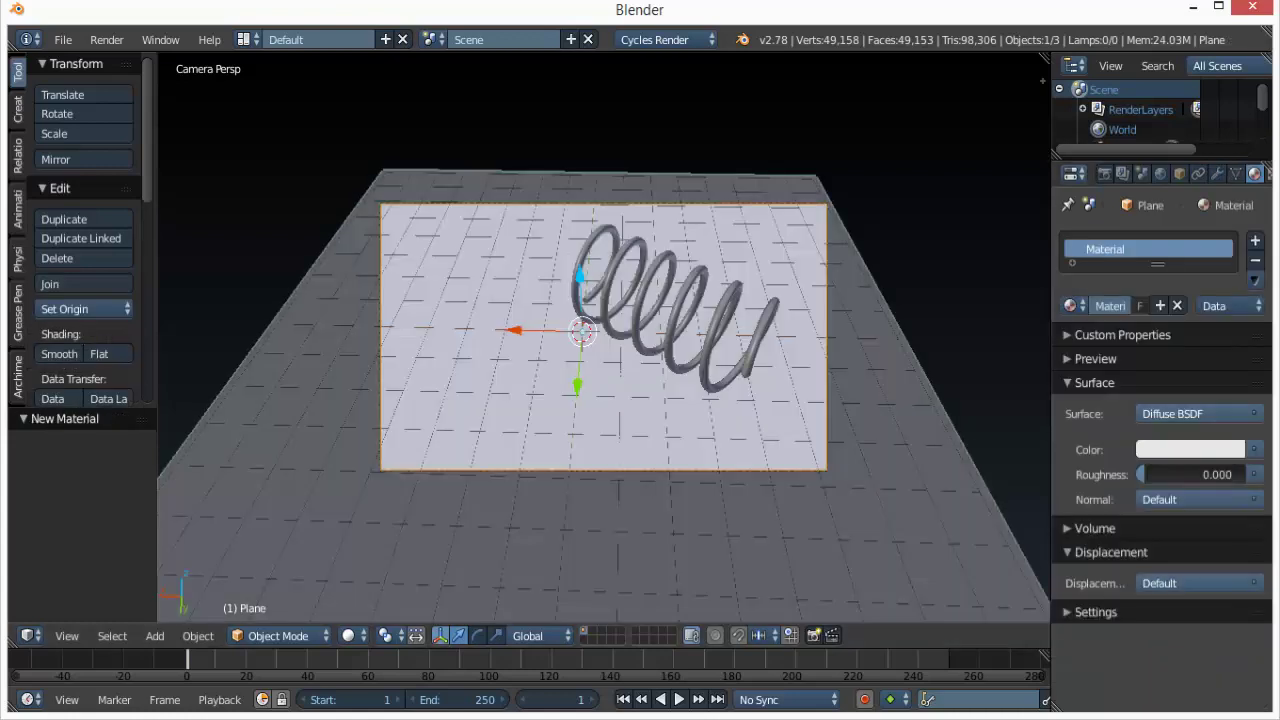
left_click(1190, 450)
left_click(1231, 268)
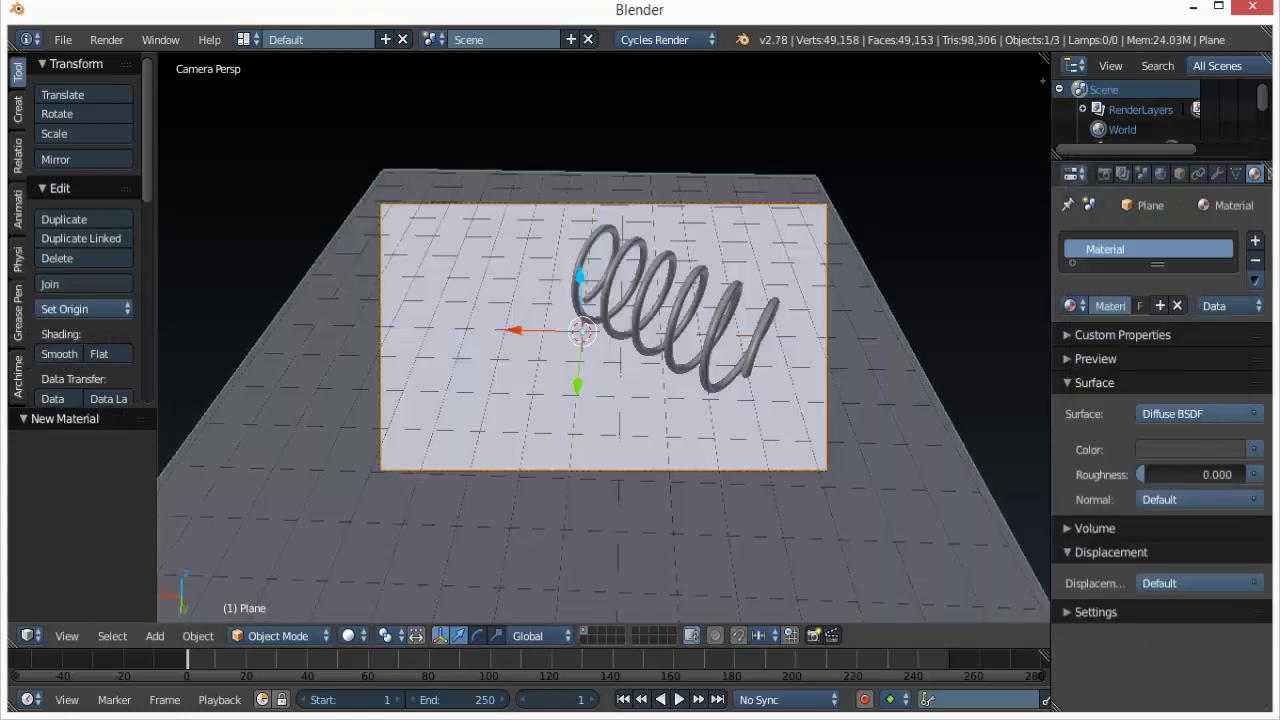
right_click(676, 318)
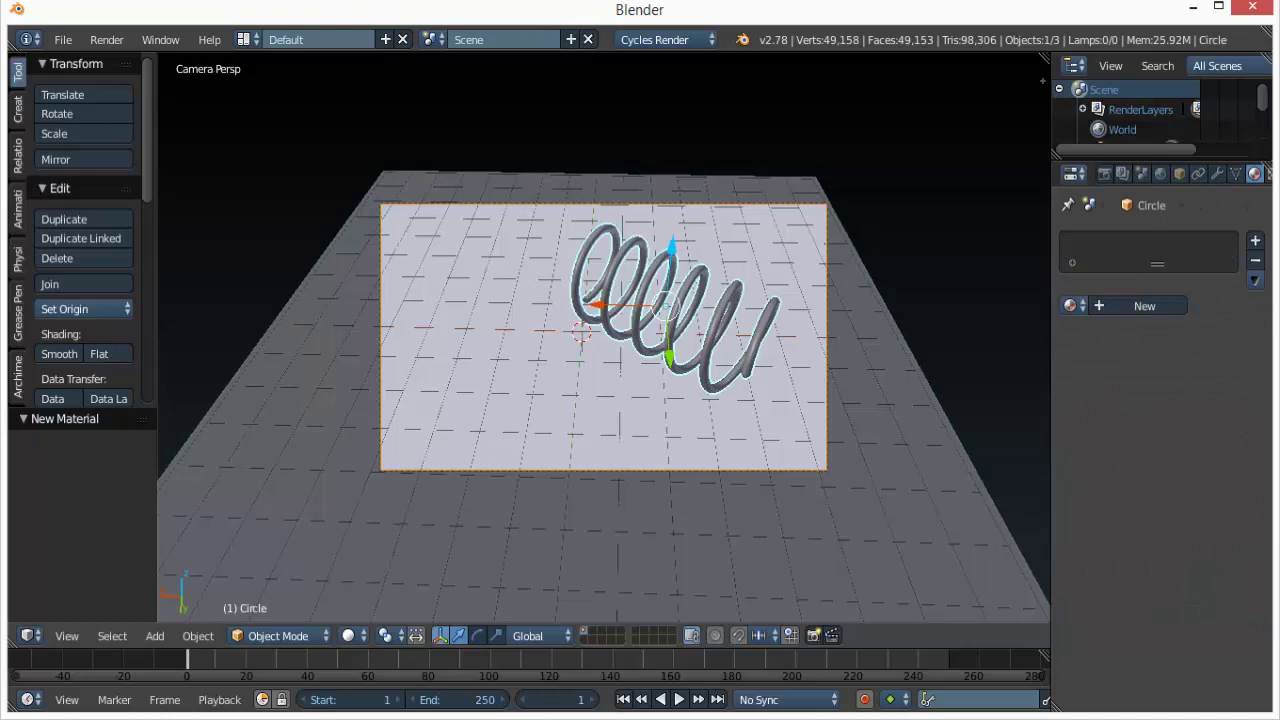
right_click(780, 430)
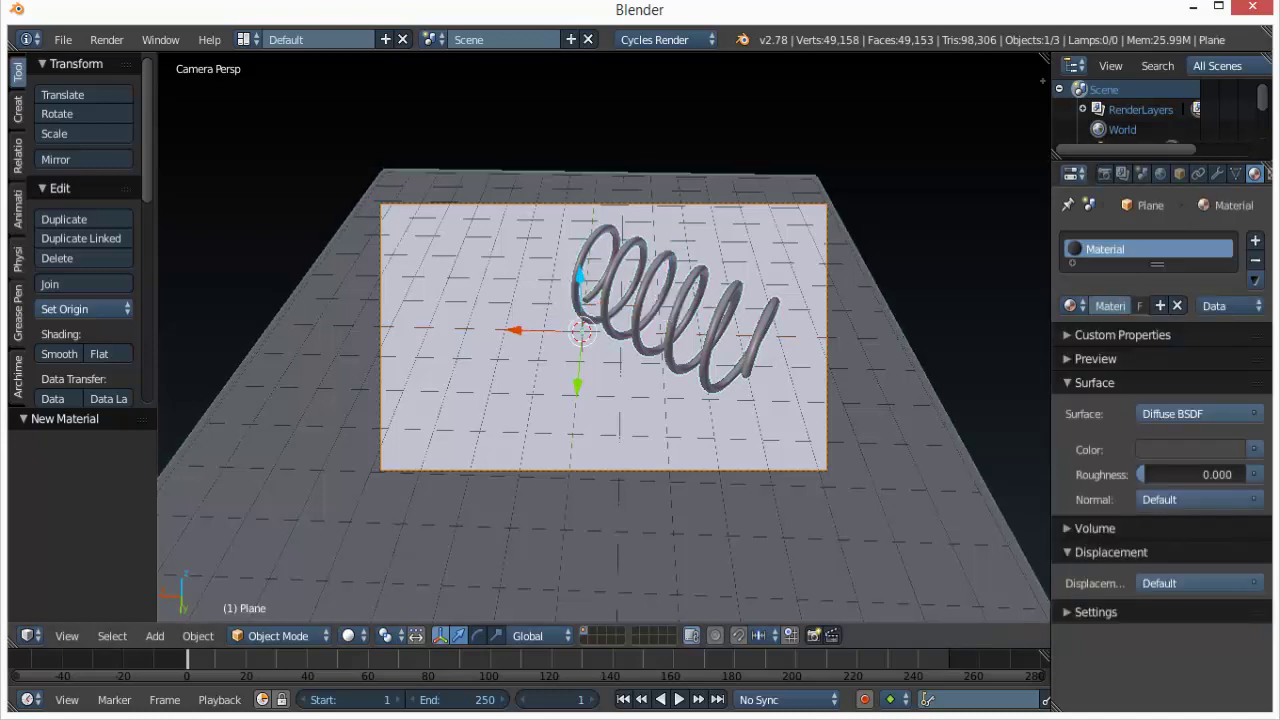
Split the 3D view and turn the new area into a wider Node Editor without its properties region.
left_click_drag(1044, 58, 735, 66)
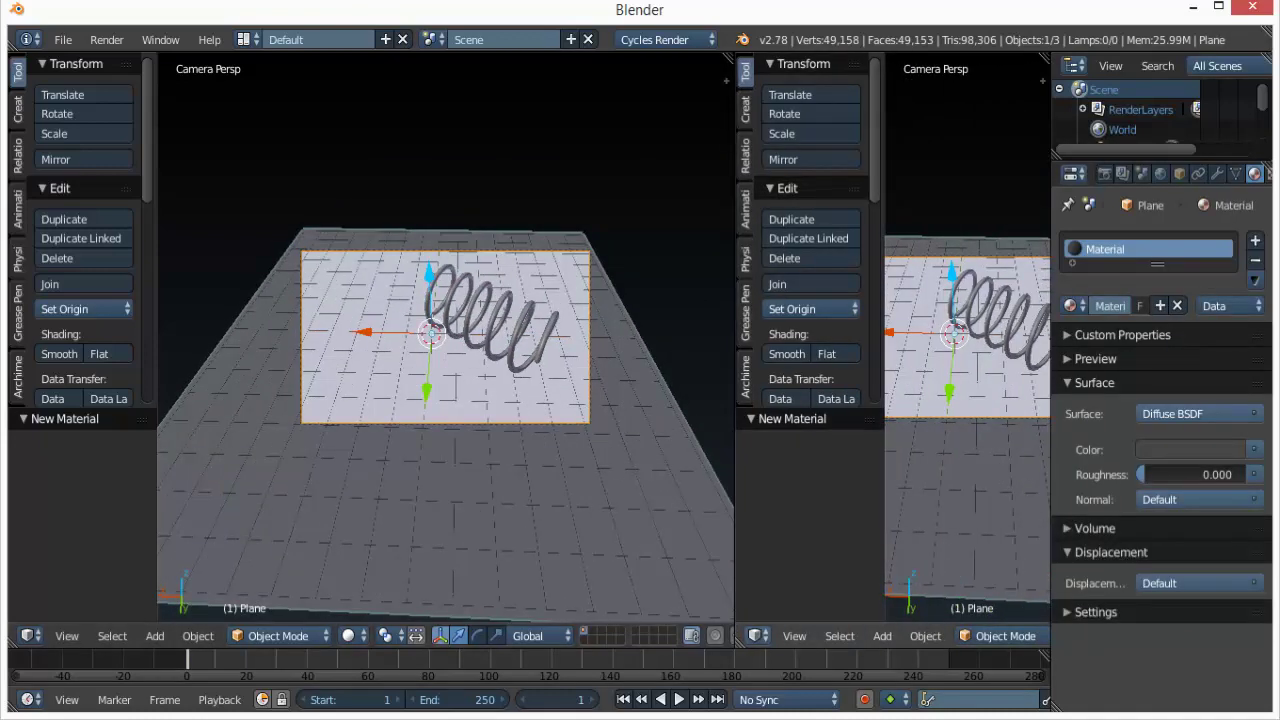
left_click(757, 636)
left_click(790, 392)
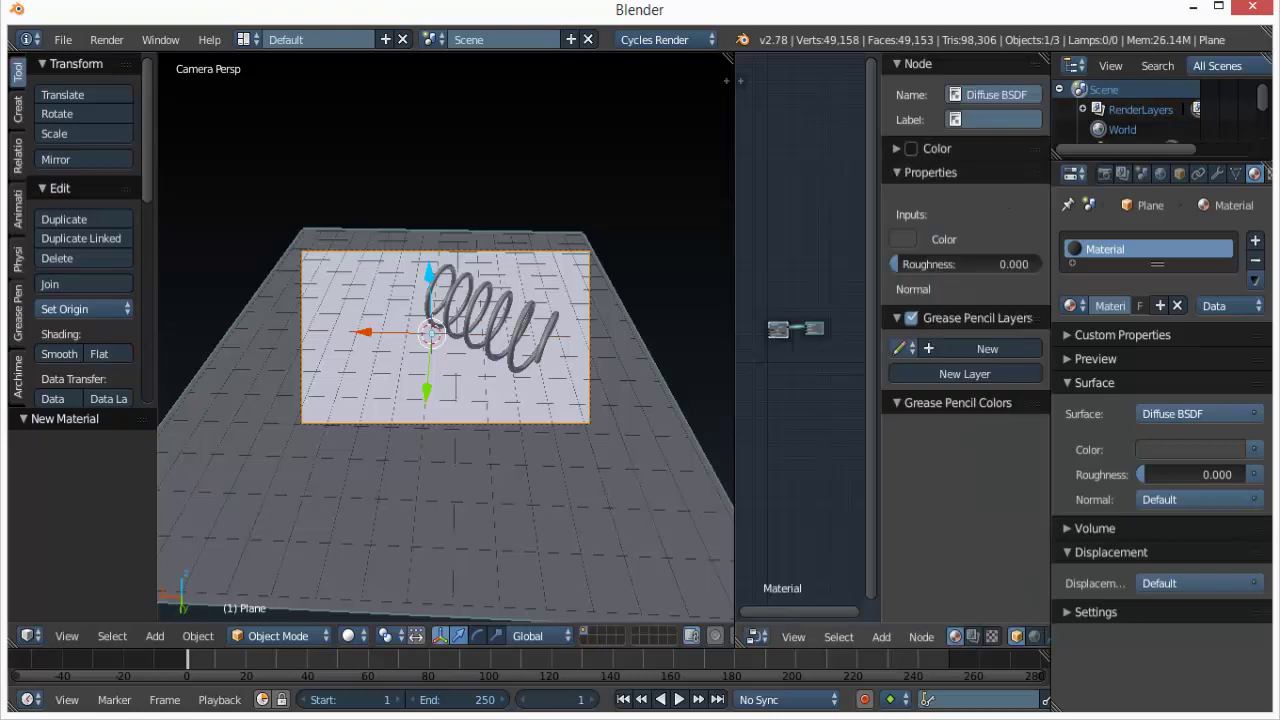
key("n")
scroll(886, 335, "up", 10)
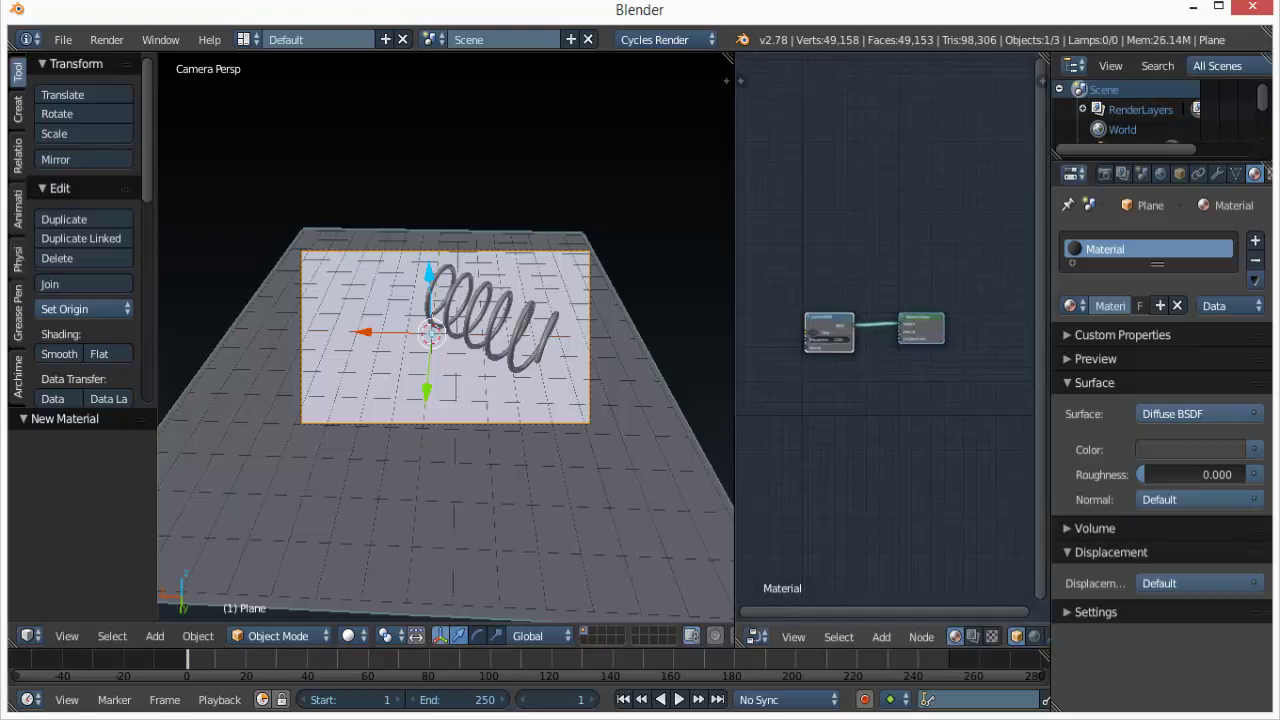
scroll(886, 335, "up", 3)
left_click_drag(735, 340, 694, 340)
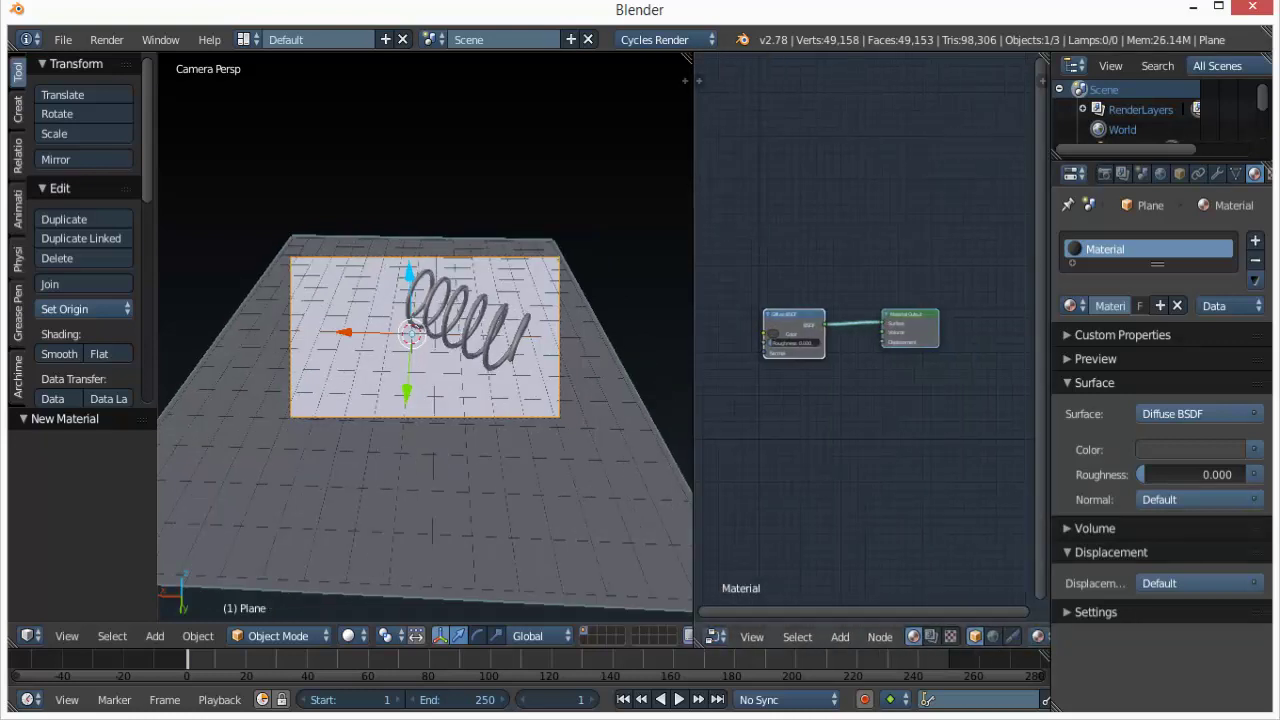
Replace the floor material's Diffuse BSDF node with the PBR Uber group and link its Shader output to the Material Output's Surface.
key("x")
key("shift+a")
mouse_move(760, 550)
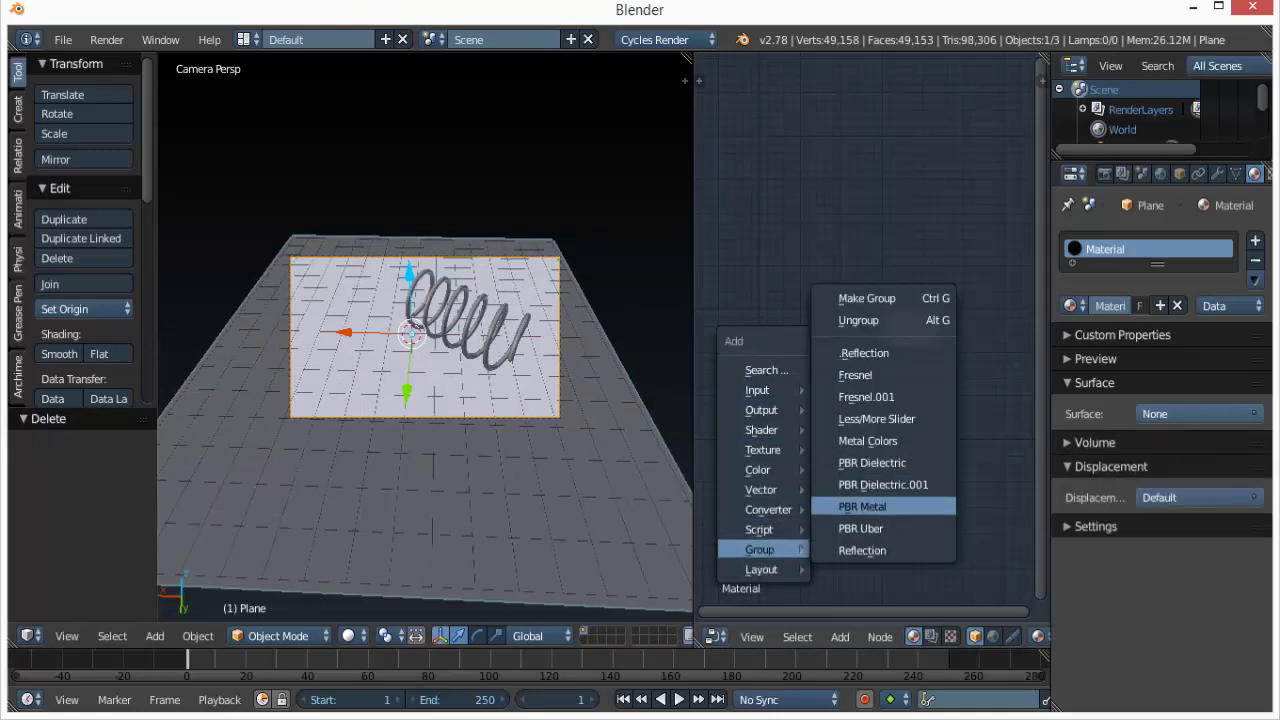
left_click(860, 528)
left_click(782, 334)
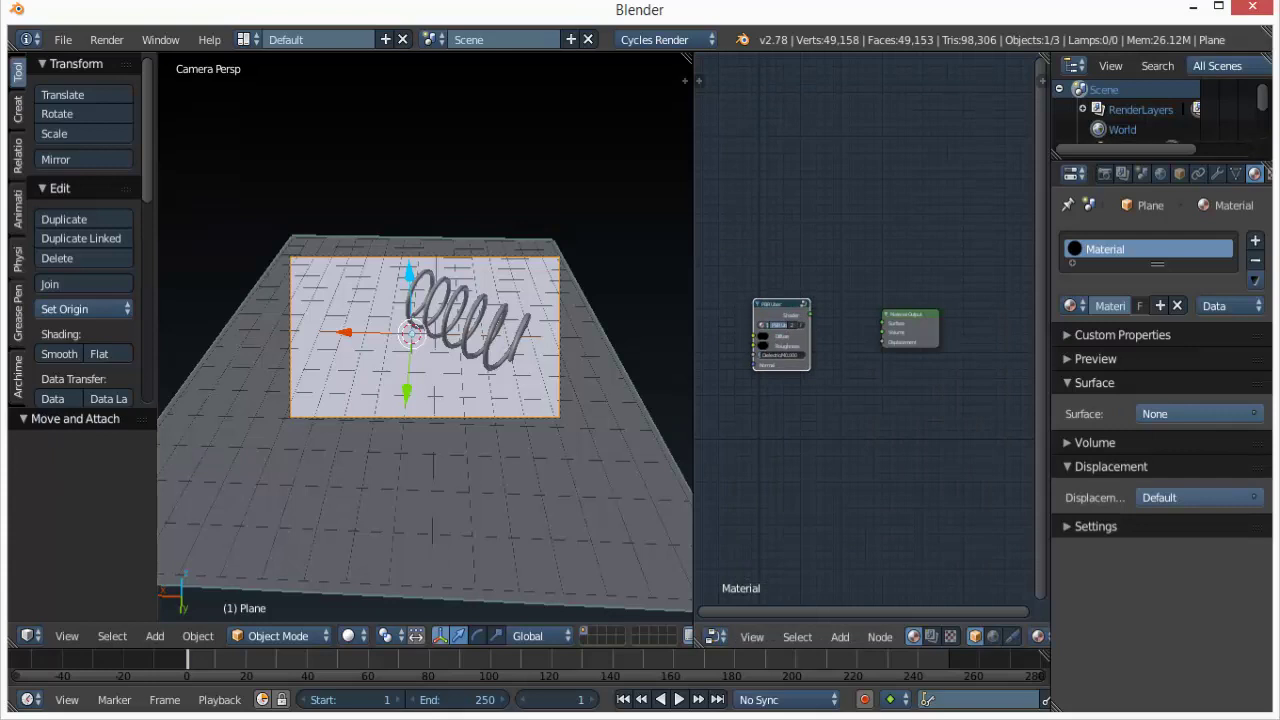
left_click_drag(811, 315, 882, 323)
scroll(872, 328, "up", 3)
middle_click_drag(872, 328, 942, 333)
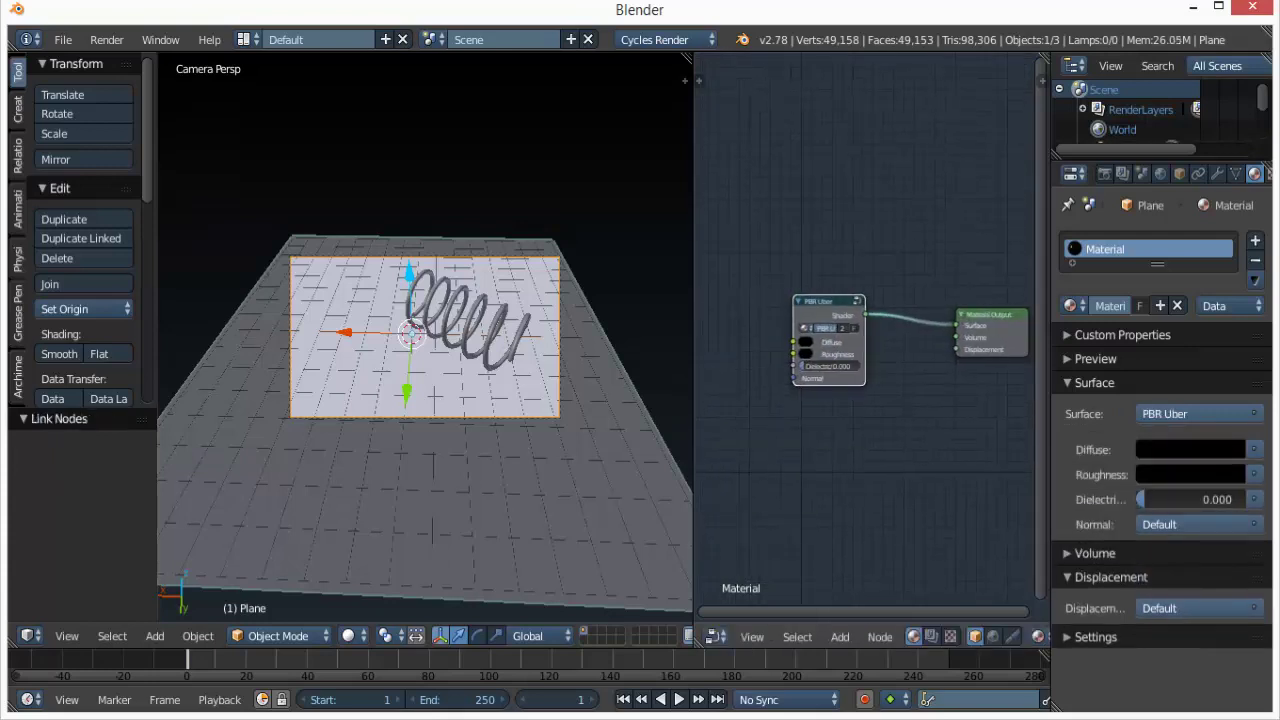
scroll(795, 375, "up", 1)
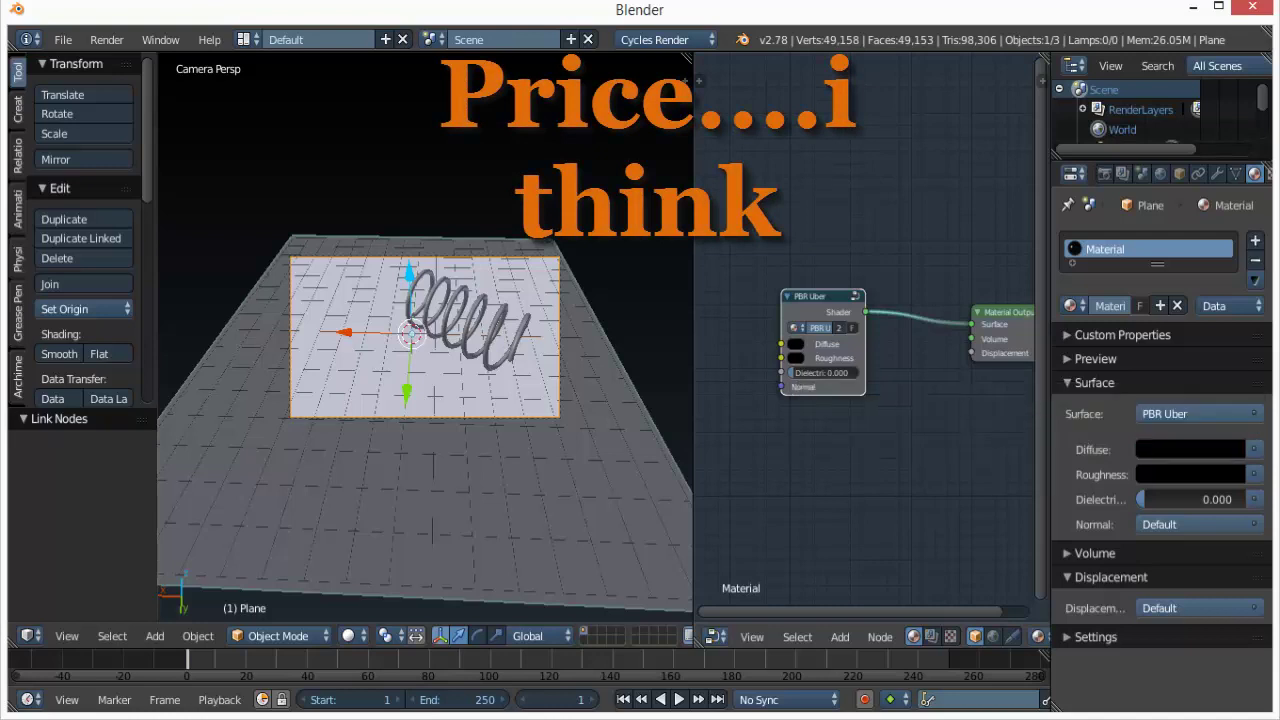
scroll(865, 332, "down", 2)
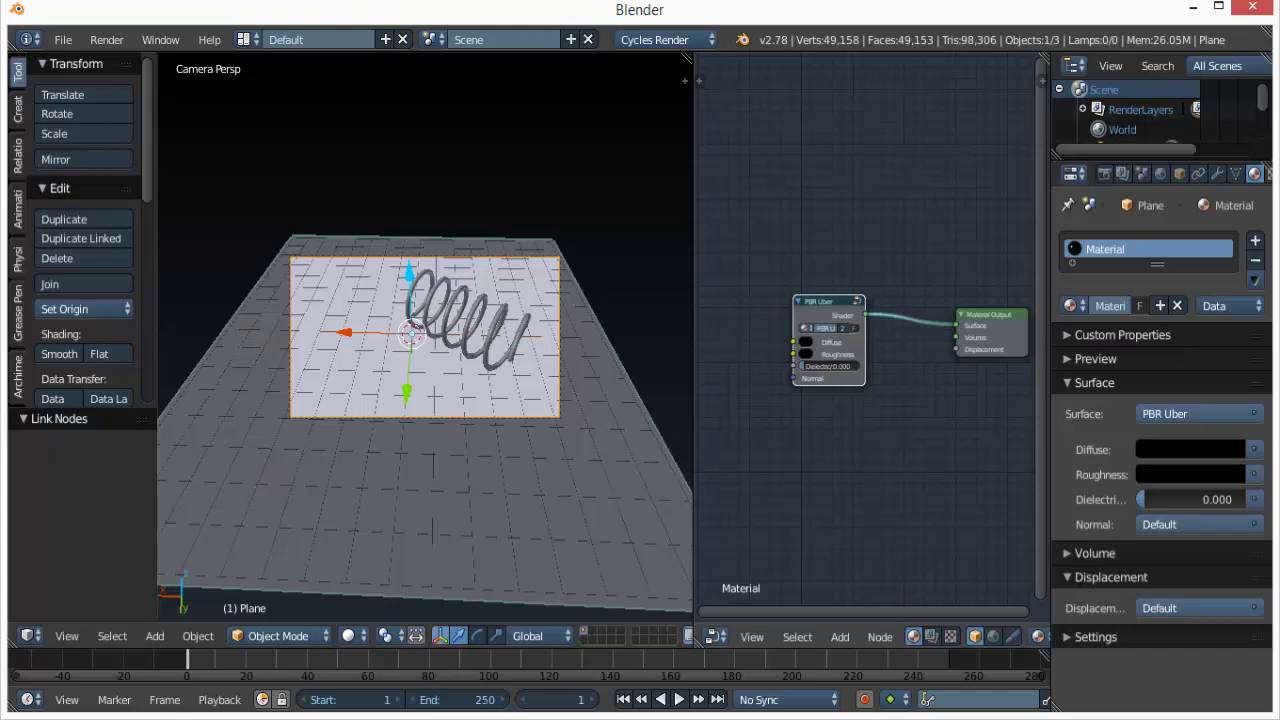
scroll(866, 335, "up", 2)
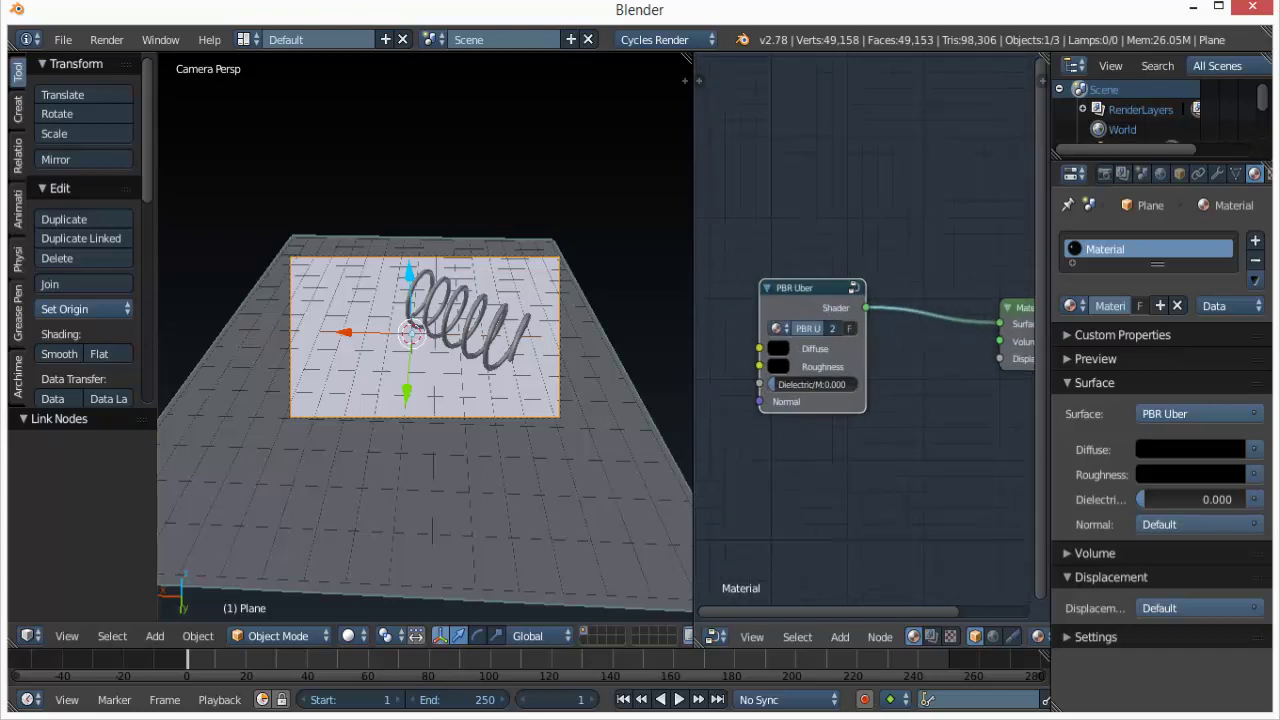
Show the material preview and set the PBR Uber node's Dielectric/Metal value to about 0.782 and its Roughness colour to mid grey.
left_click_drag(785, 384, 843, 384)
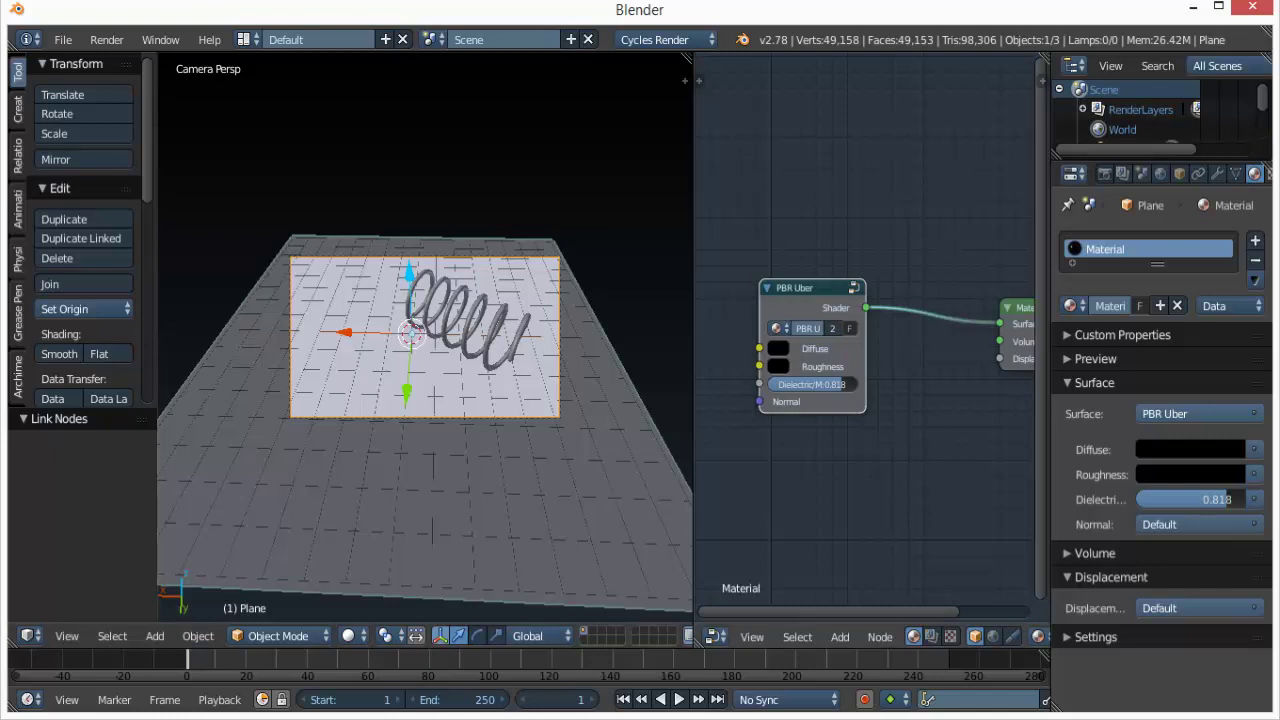
left_click(1084, 359)
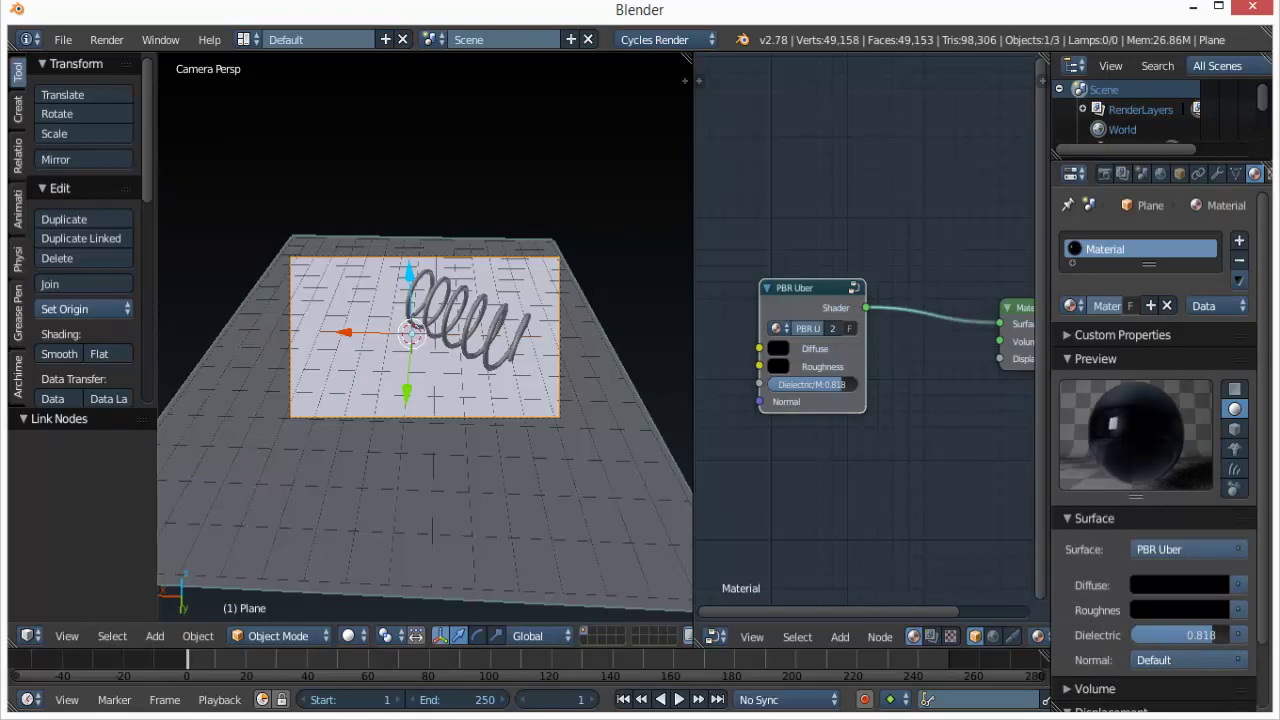
scroll(866, 328, "up", 5)
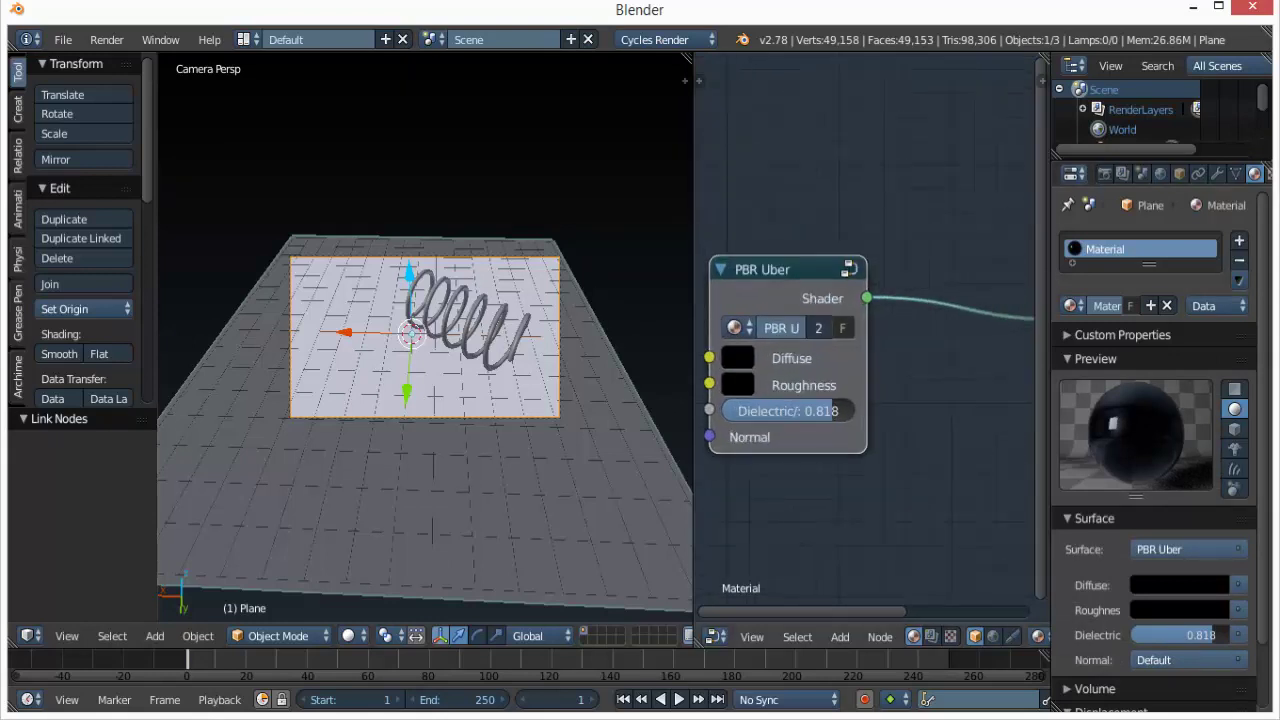
mouse_move(830, 411)
left_mouse_down()
mouse_move(745, 411)
mouse_move(826, 411)
left_mouse_up()
left_click(737, 358)
left_click_drag(914, 213, 914, 135)
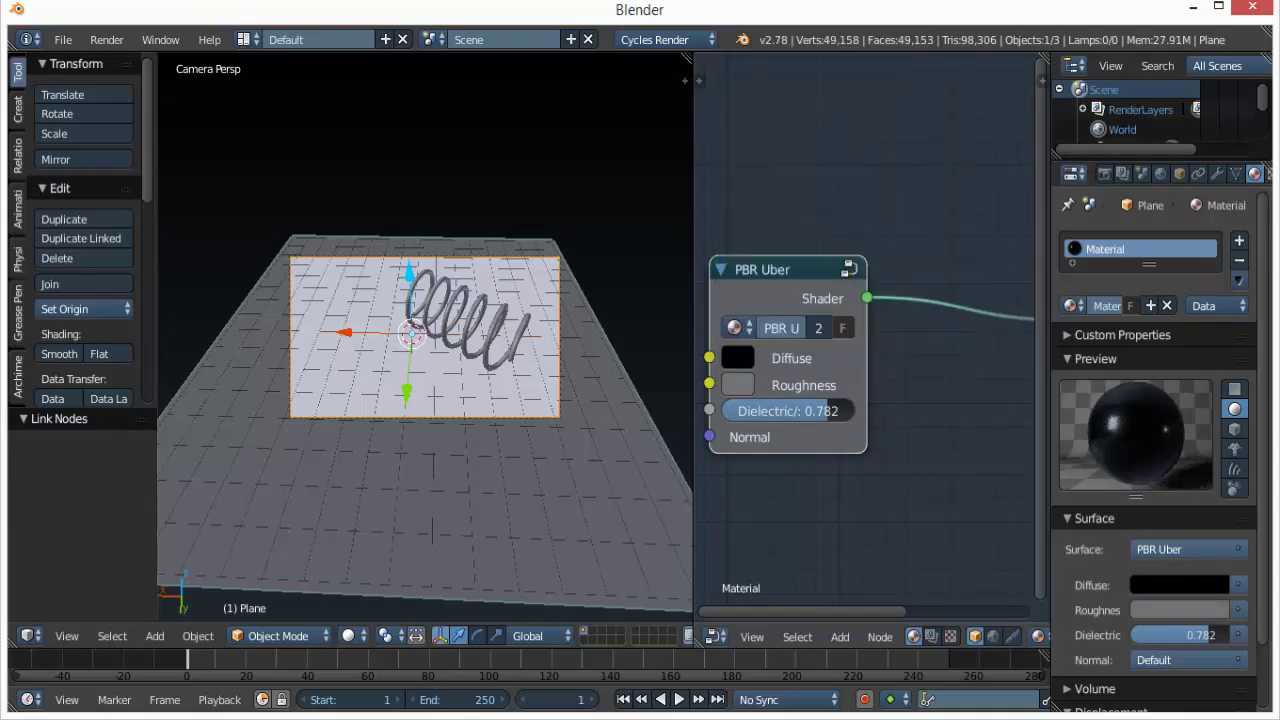
Add the Metal Colors group beside the PBR Uber node and link its Iron output to the Diffuse input.
middle_click_drag(820, 338, 975, 318)
scroll(975, 318, "down", 2)
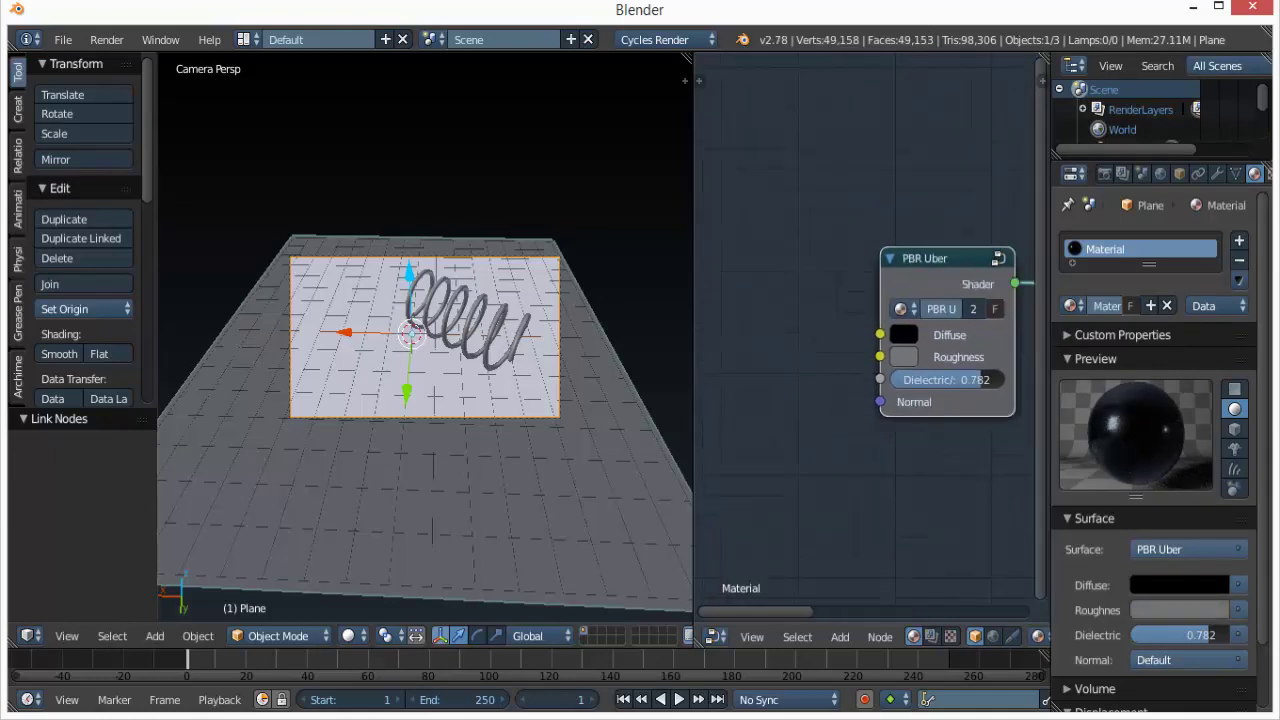
left_click(904, 335)
key("shift+a")
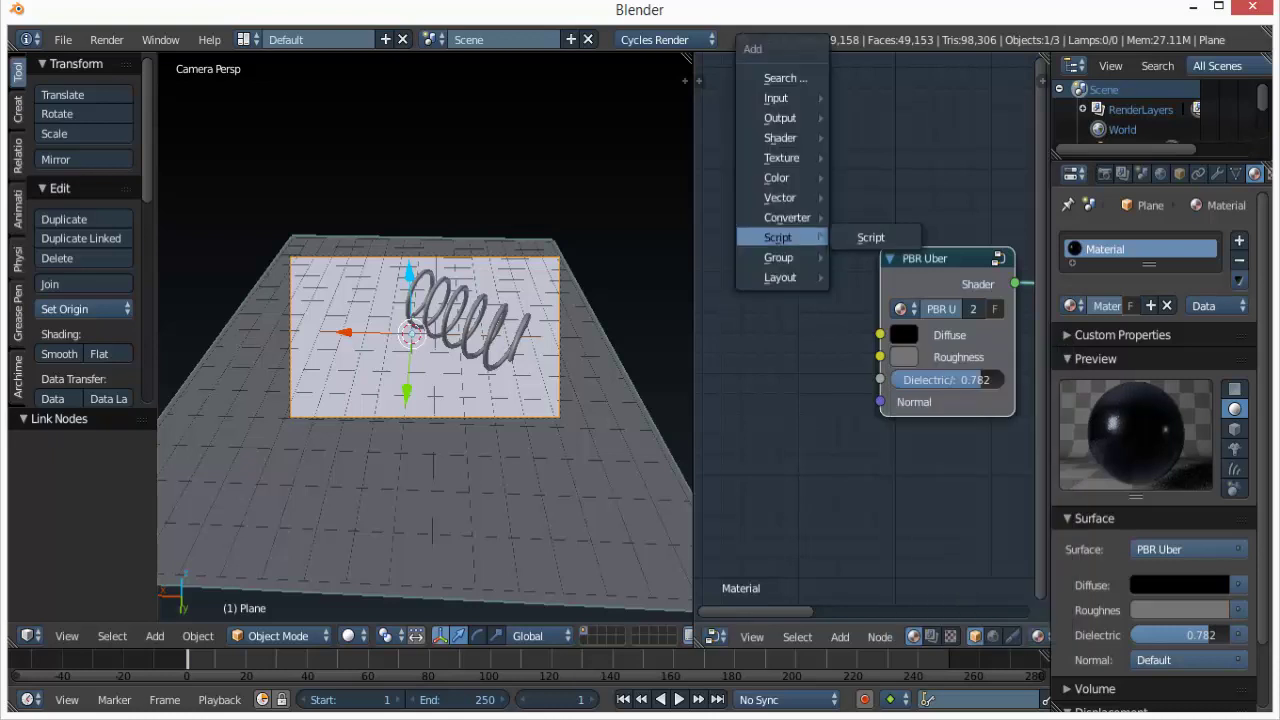
mouse_move(778, 257)
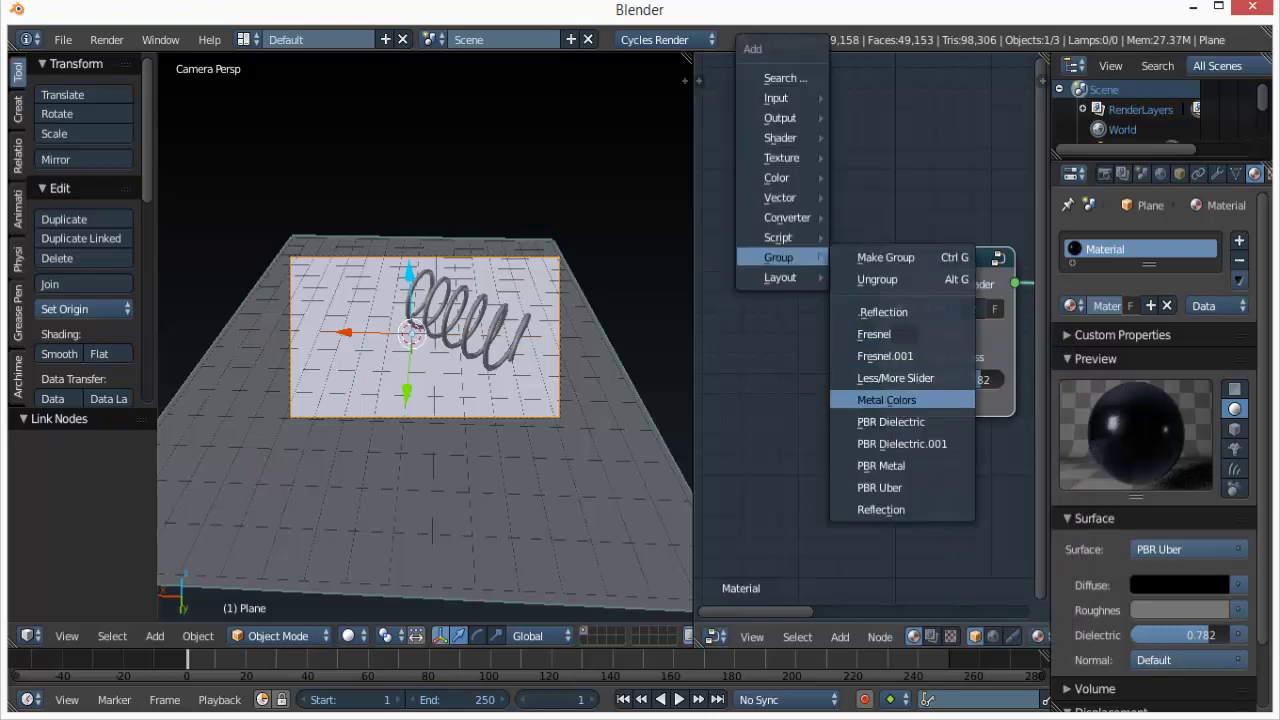
left_click(870, 397)
left_click(704, 104)
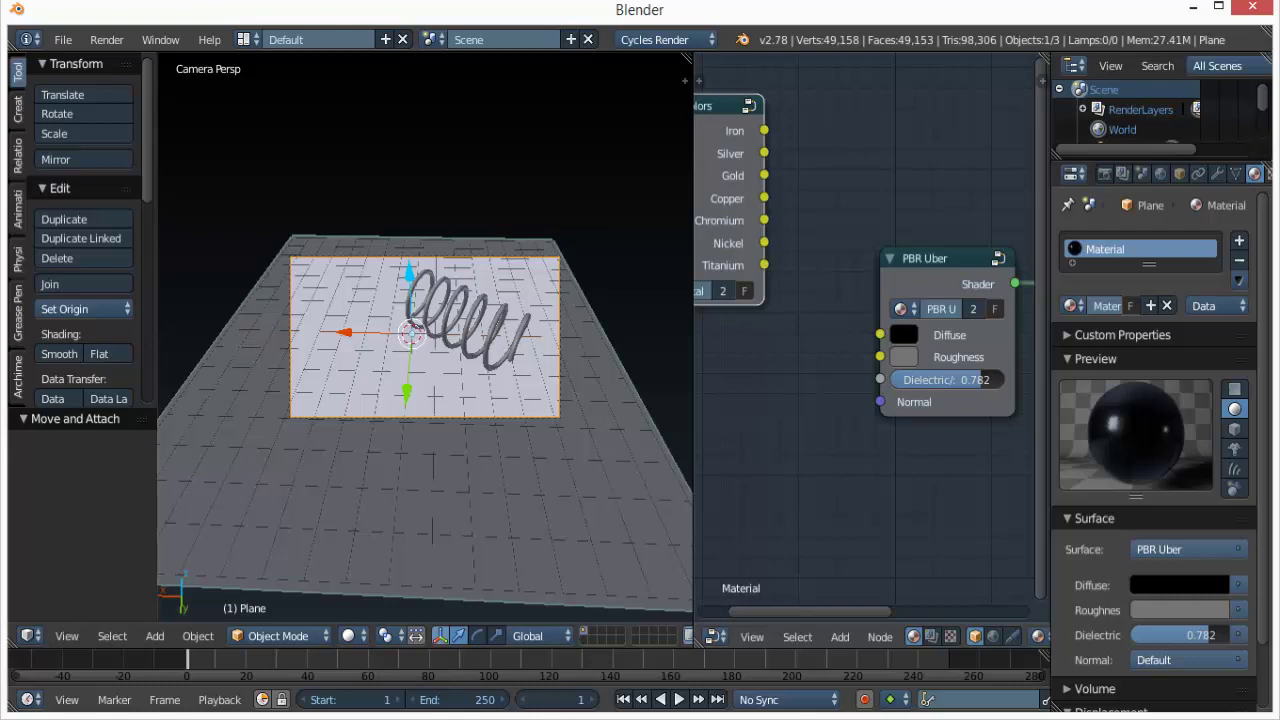
left_click_drag(764, 131, 880, 335)
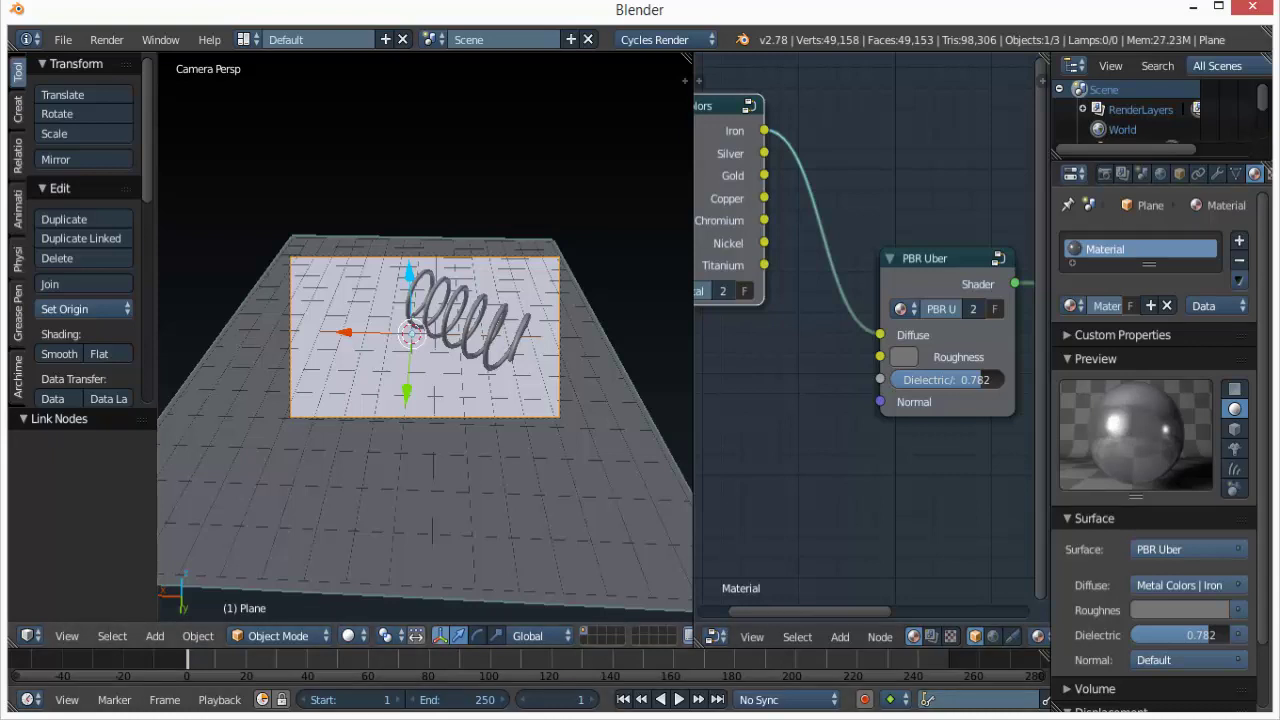
Switch the camera view to Rendered shading and enable the render Border option.
left_click(348, 636)
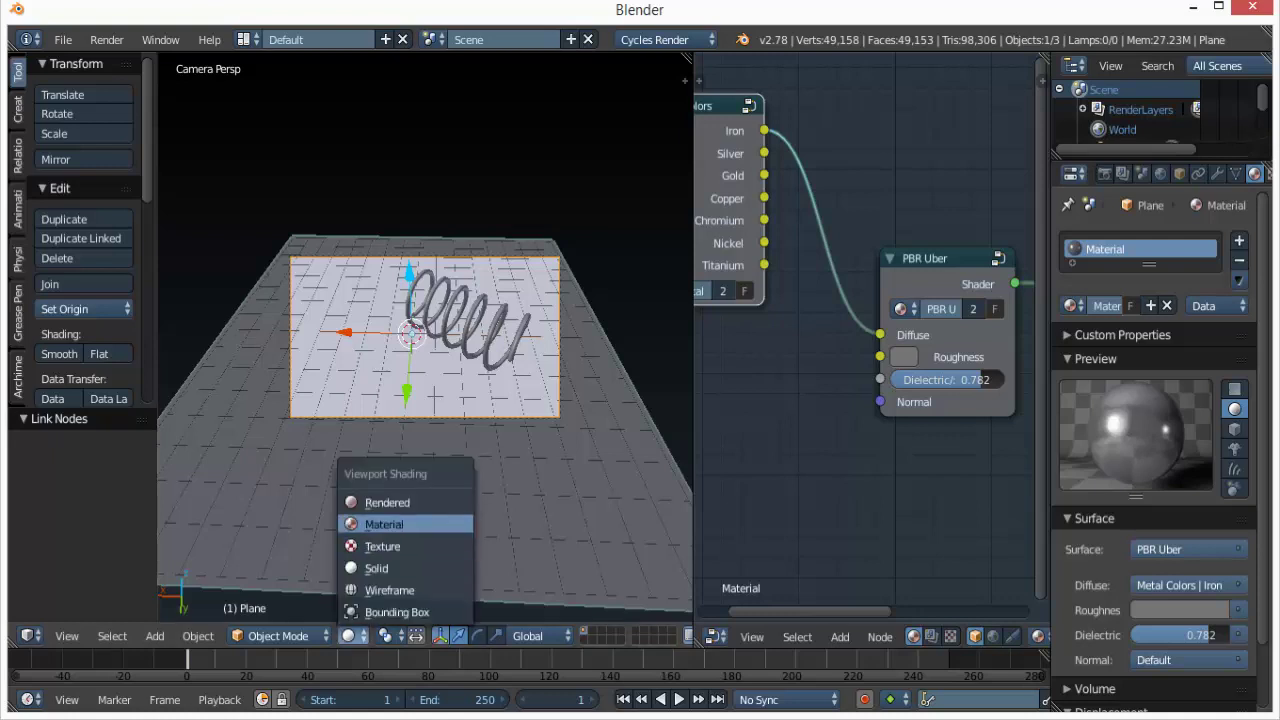
left_click(382, 496)
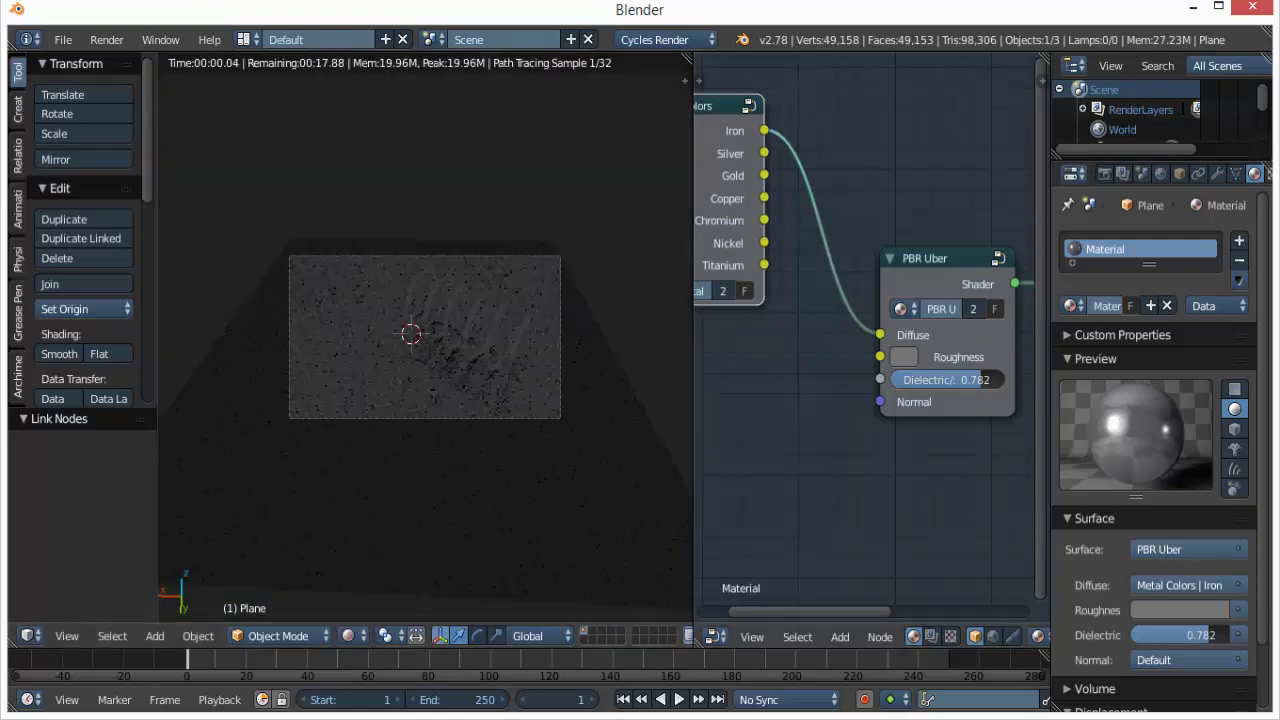
left_click(1105, 174)
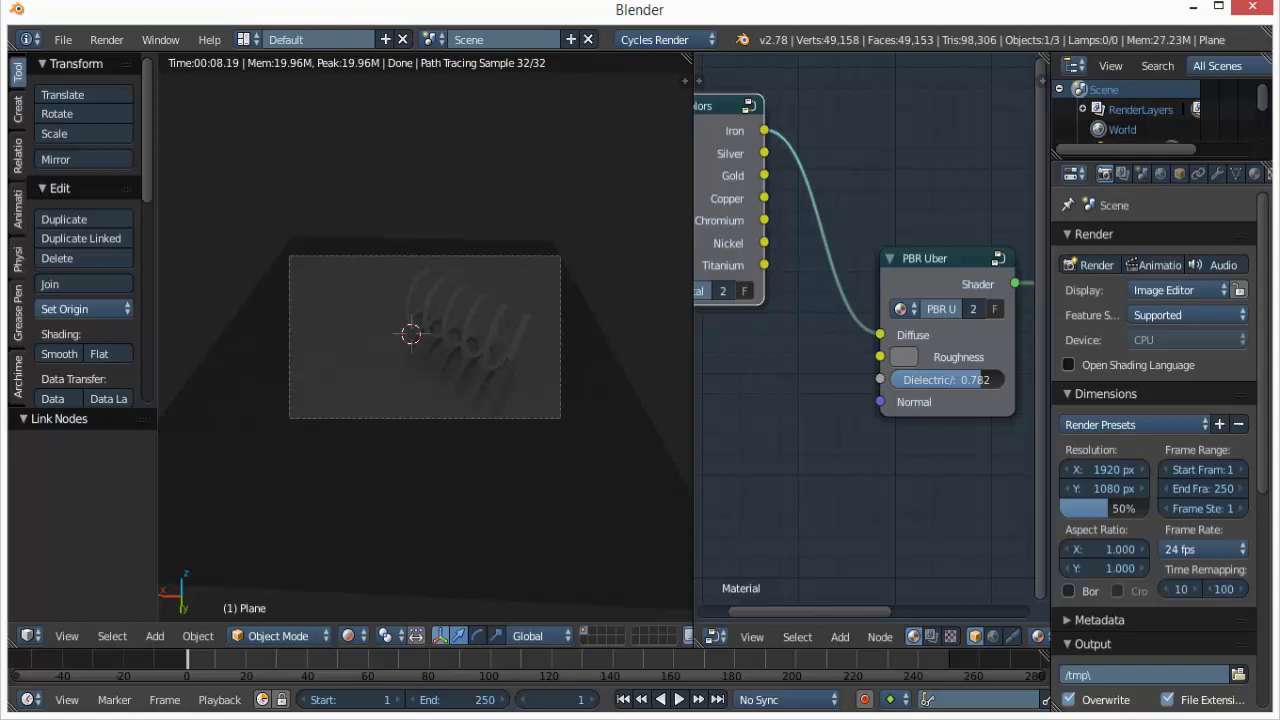
left_click(1069, 591)
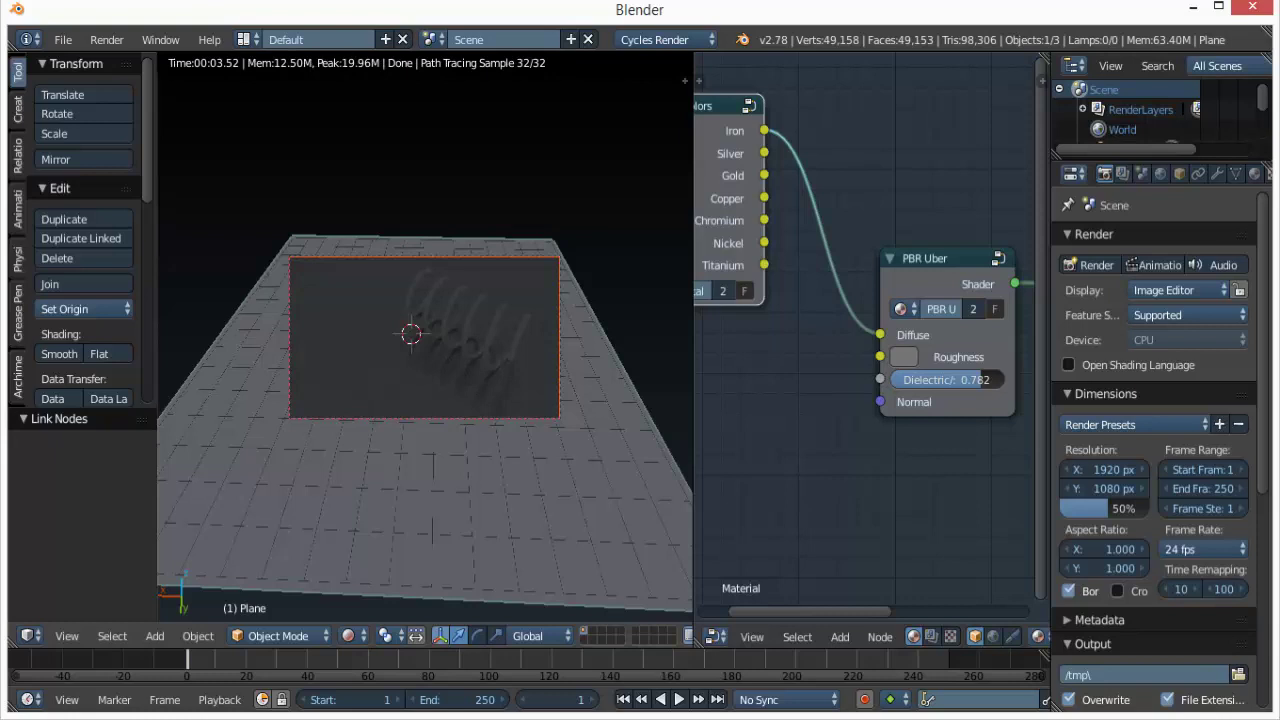
Try a render border tightly around the spring, and redraw it to cover the whole camera frame.
key("ctrl+b")
left_click_drag(379, 263, 537, 383)
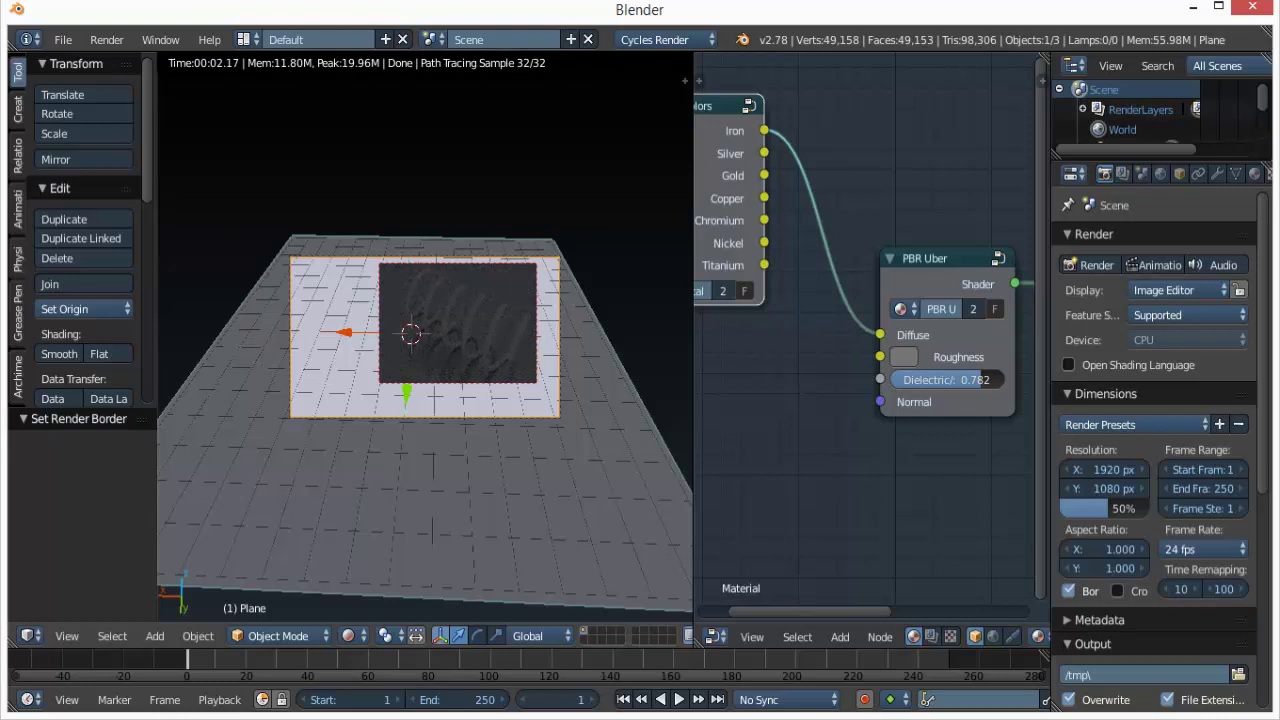
key("ctrl+b")
left_click_drag(290, 257, 559, 417)
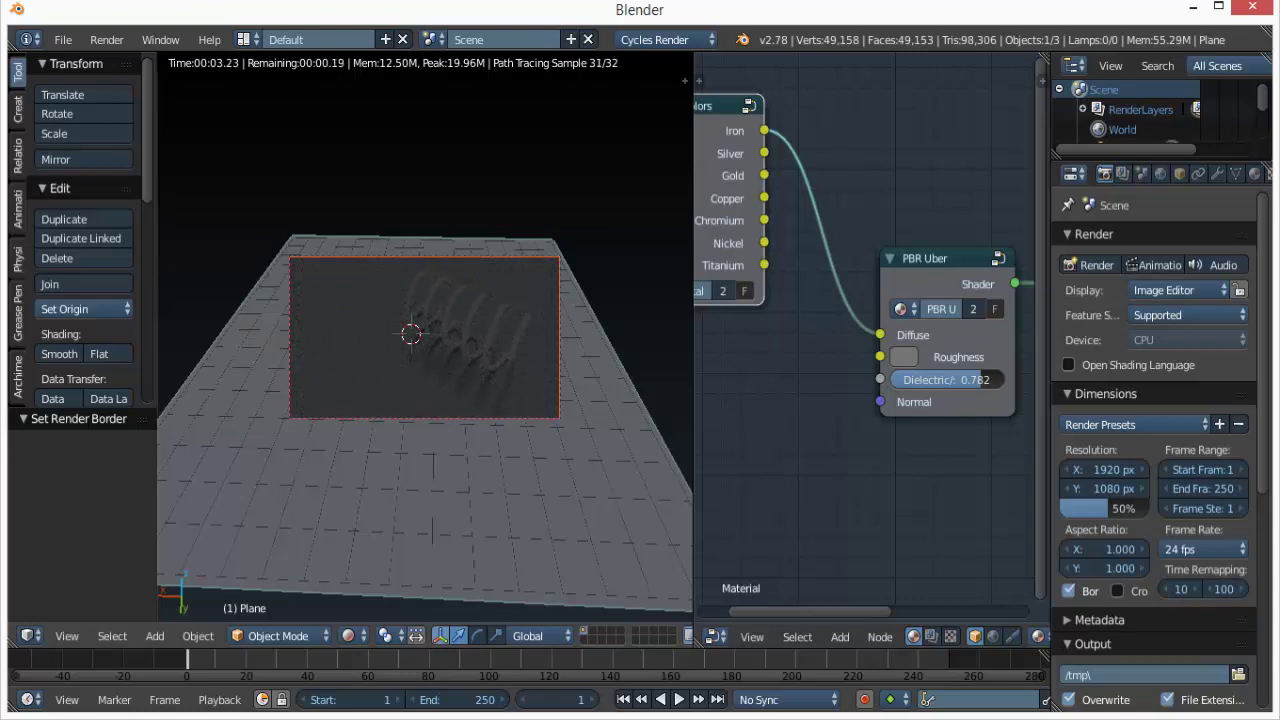
Add a Sun lamp to the scene and raise it about 7.8 units along Z.
key("shift+a")
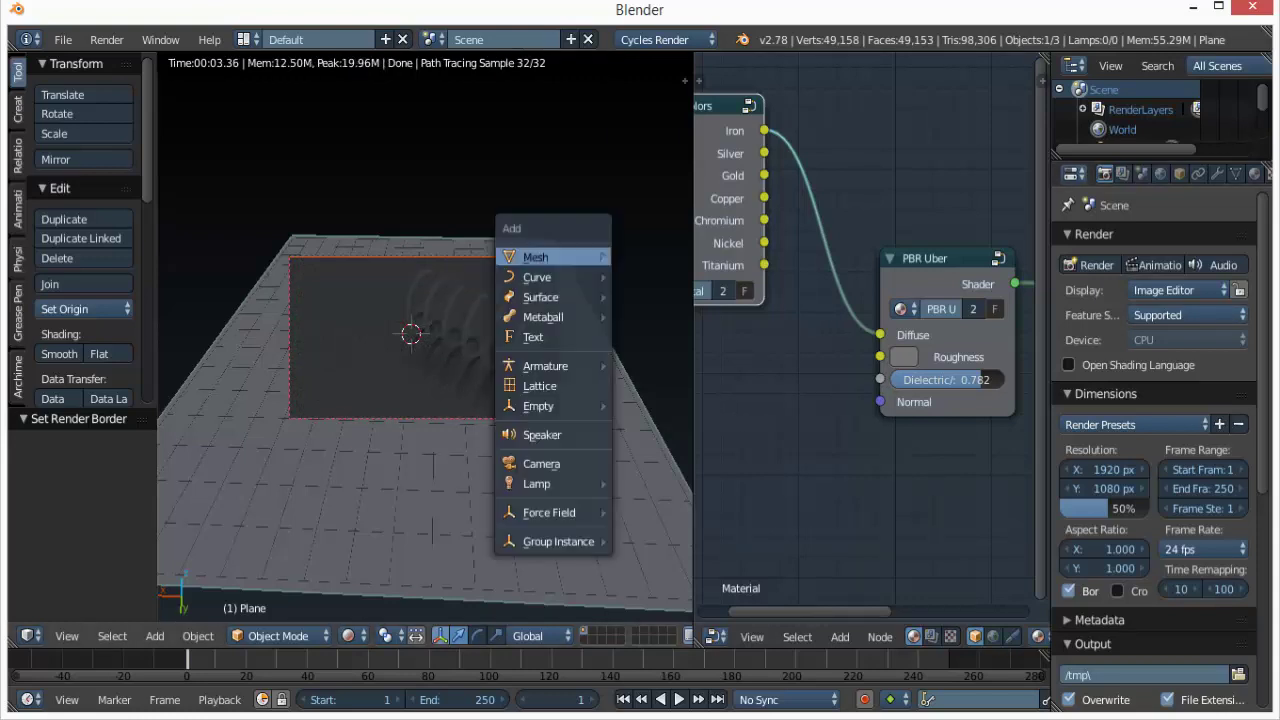
mouse_move(536, 483)
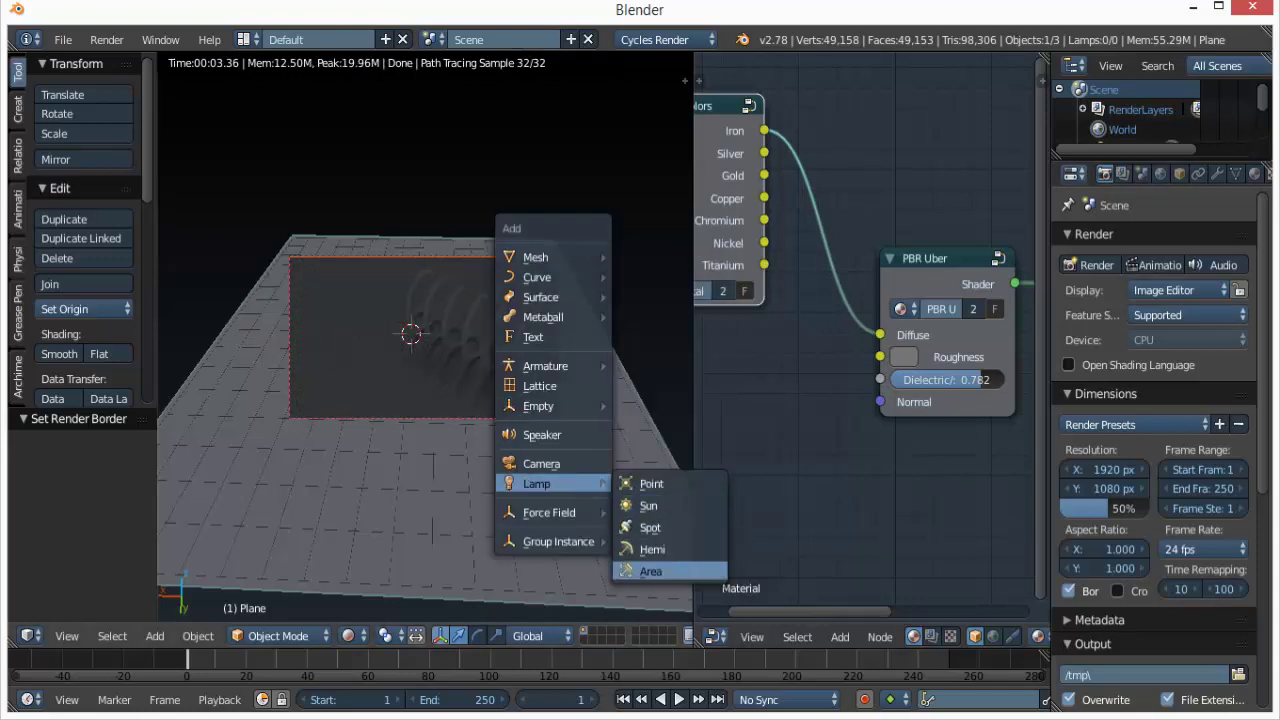
left_click(648, 505)
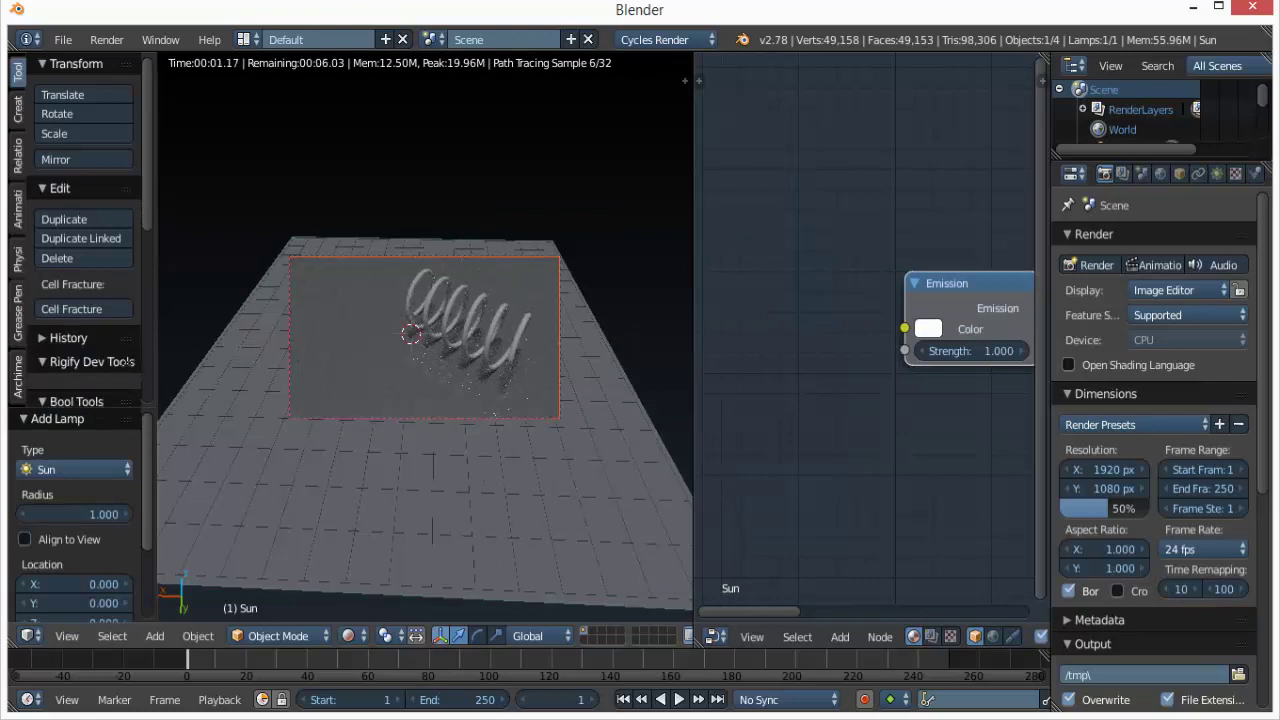
key("g")
key("z")
left_click(640, 262)
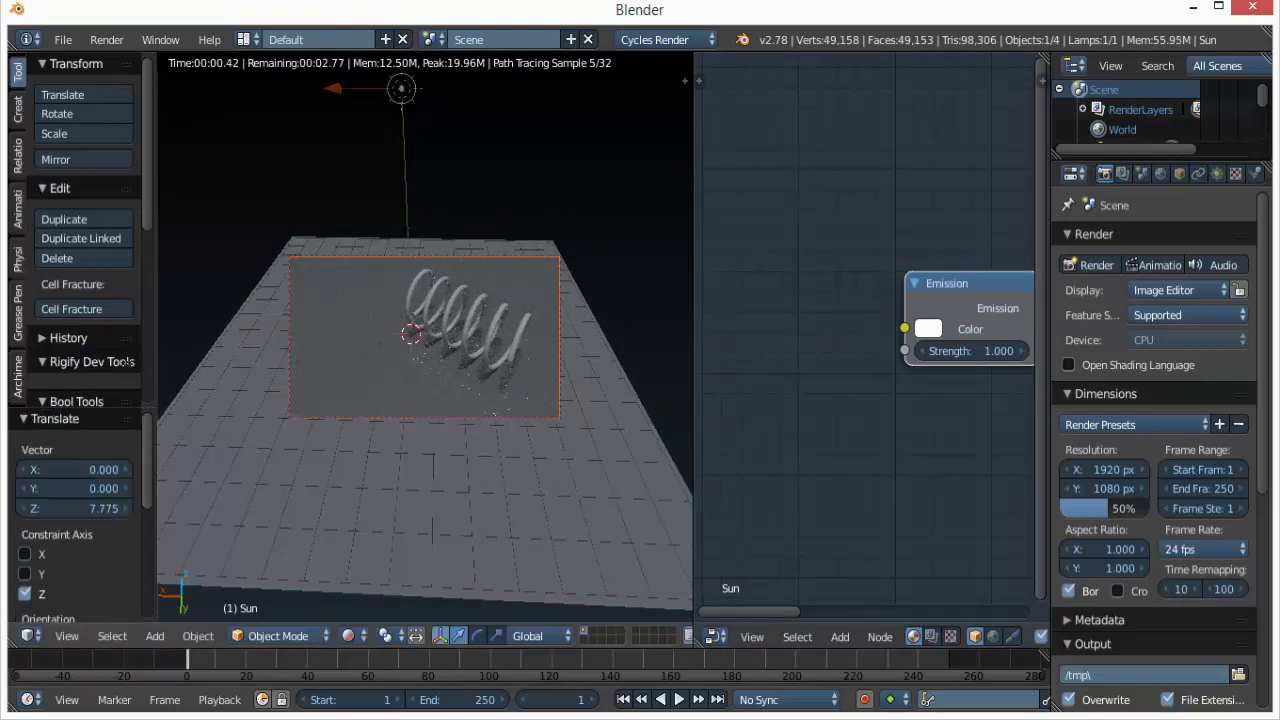
Move the sun lamp about -9.8 units along Y and rotate it about 79° around the global X axis.
key("g")
key("y")
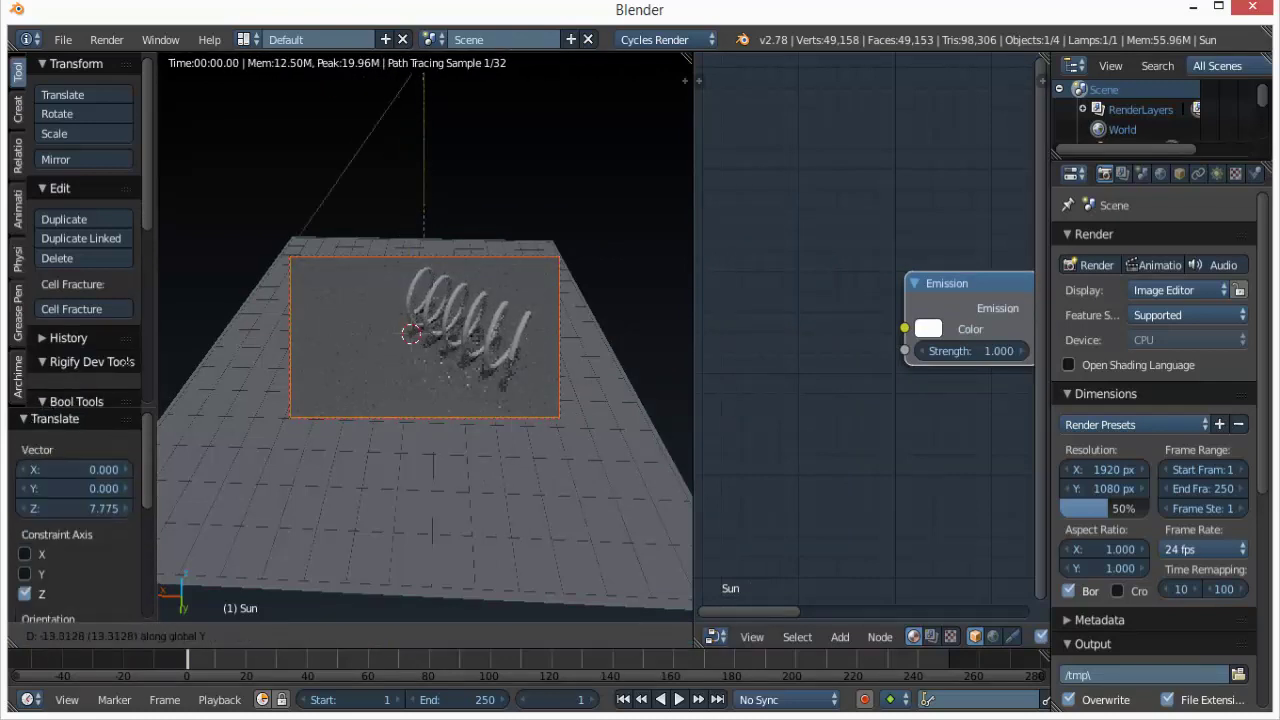
key("Return")
key("r")
key("y")
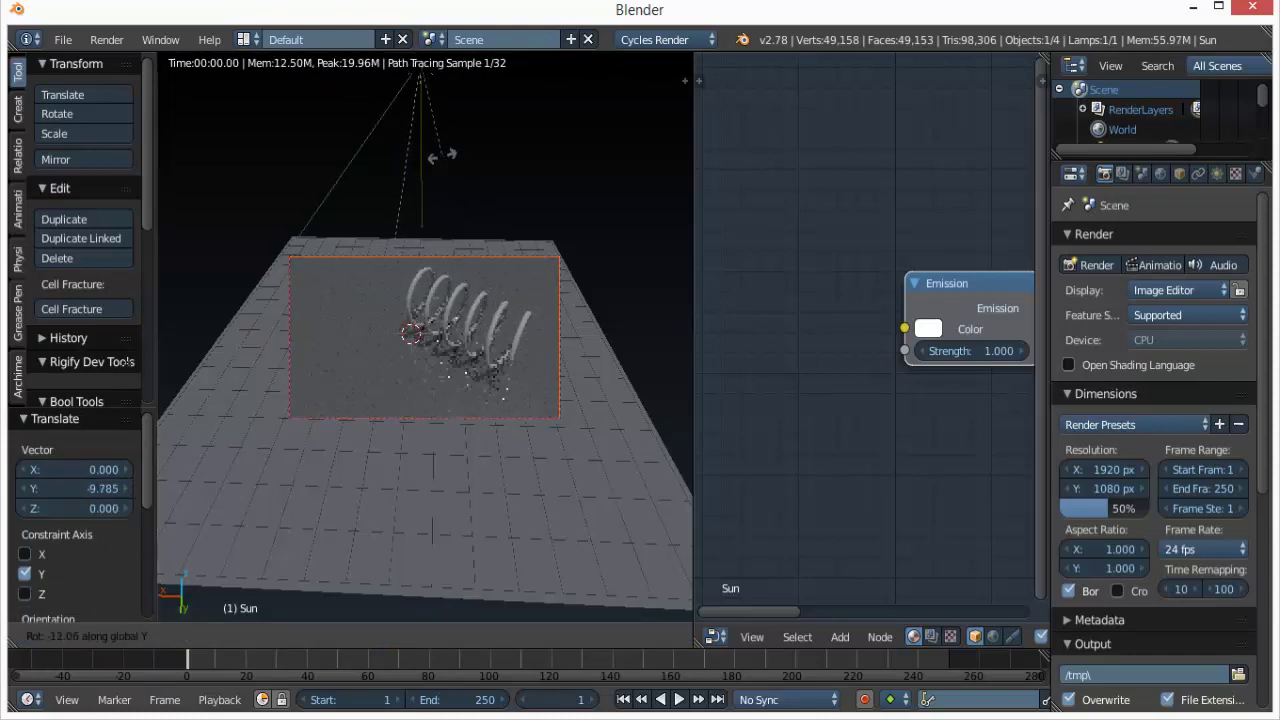
key("x")
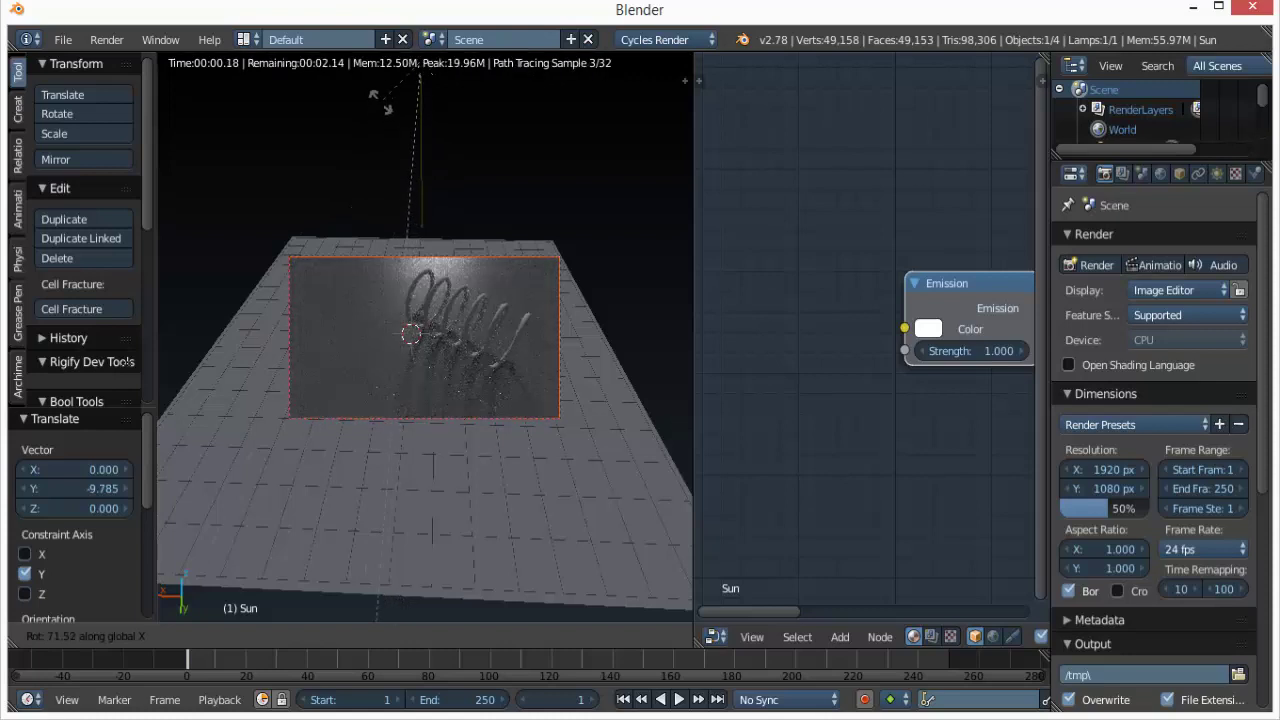
key("Return")
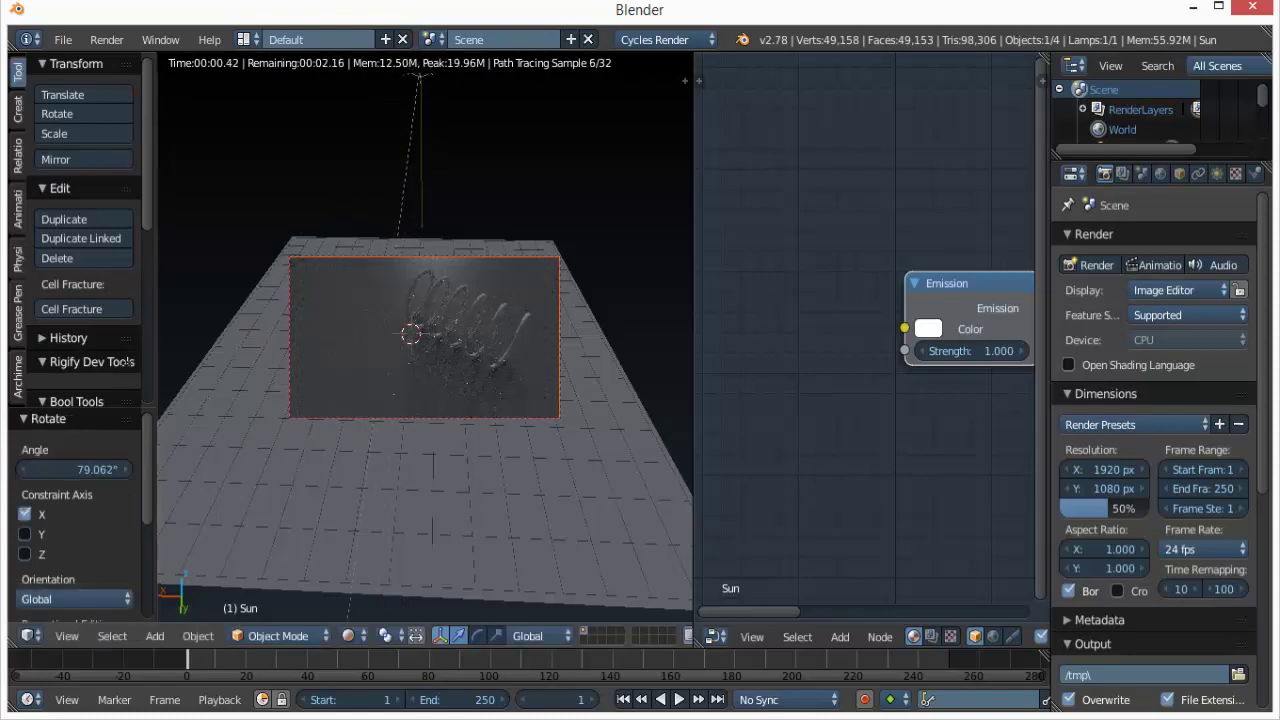
Assign the floor plane's existing iron PBR material, named Material, to the spring object Circle.
right_click(520, 470)
scroll(1126, 110, "down", 3)
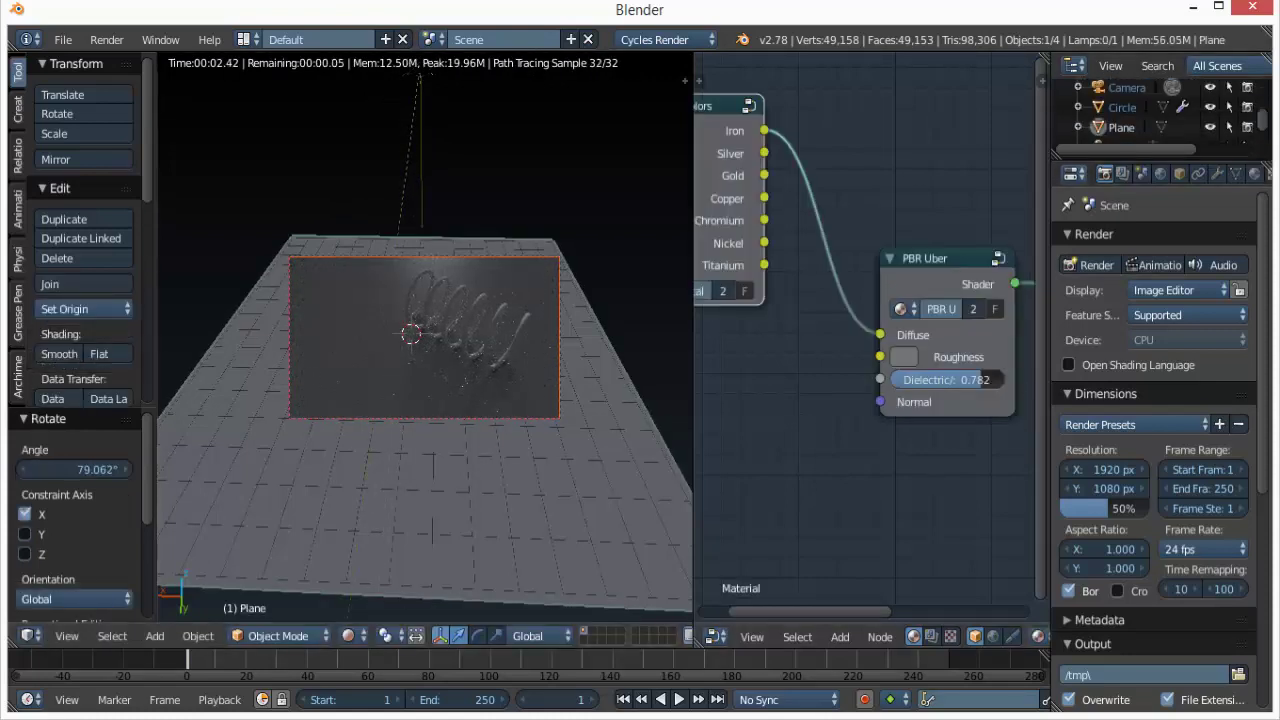
scroll(1126, 112, "down", 1)
left_click(1117, 131)
left_click(1121, 112)
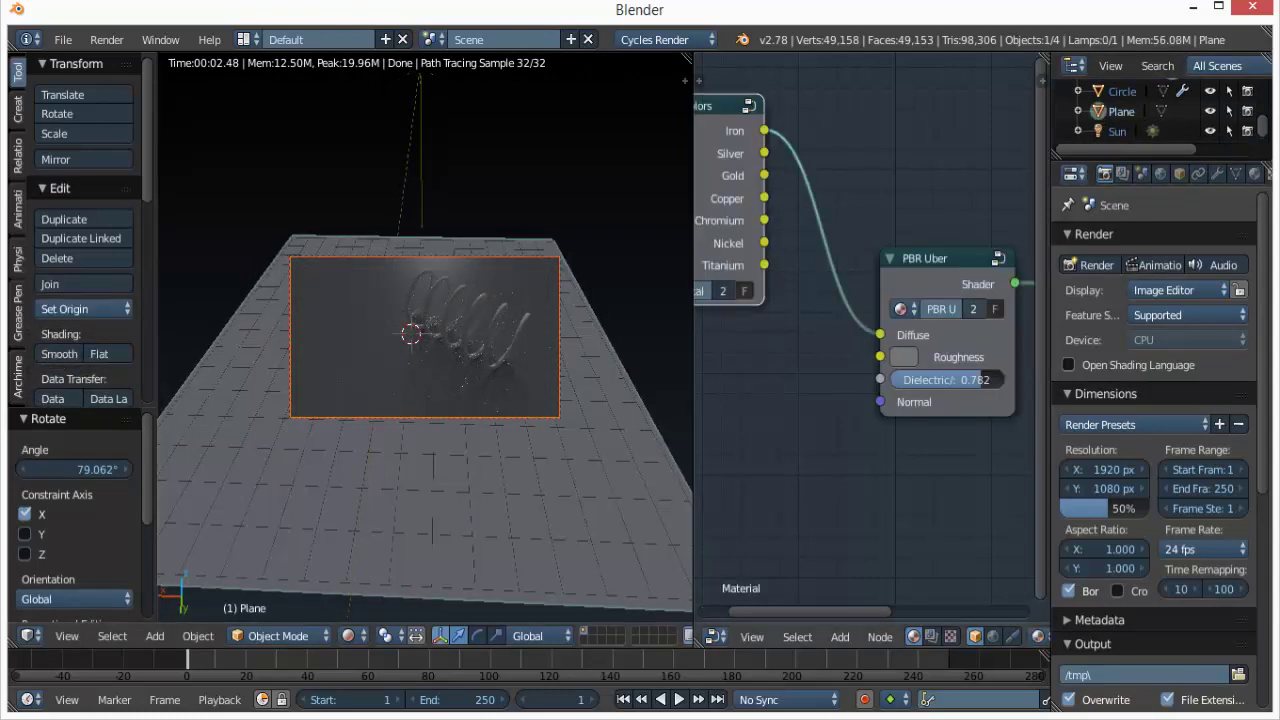
scroll(862, 329, "down", 4)
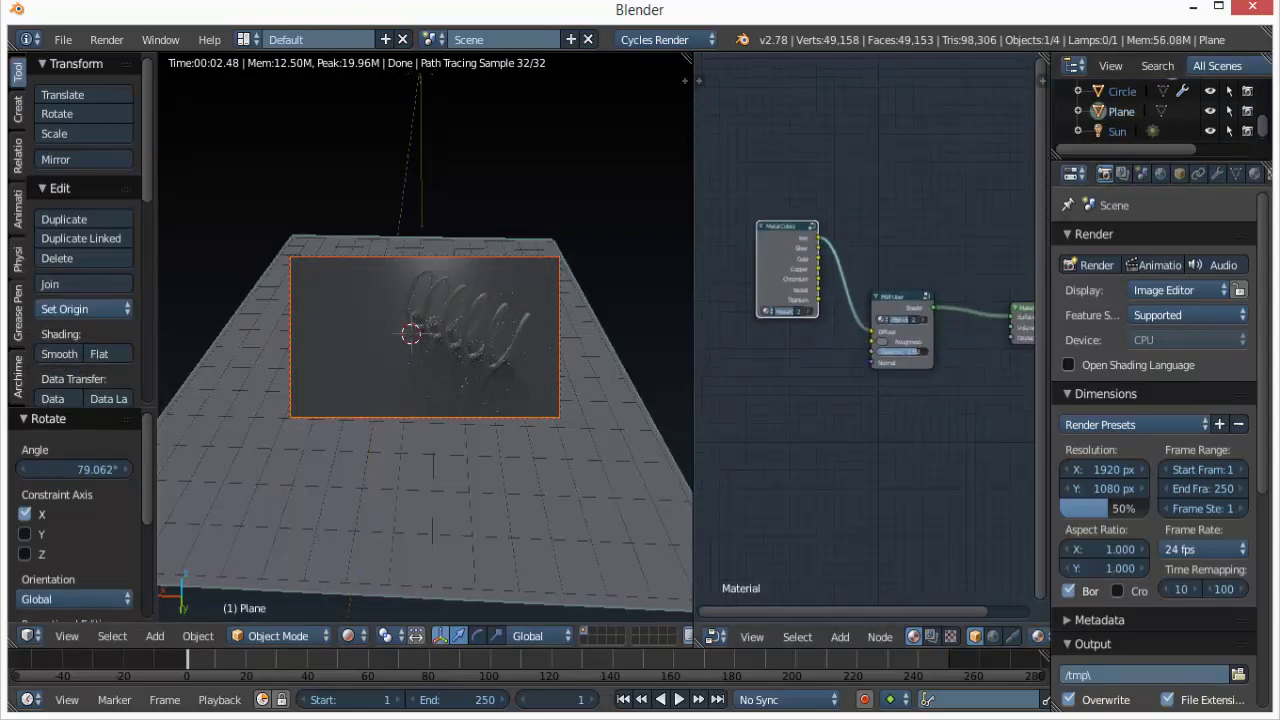
left_click(1236, 173)
left_click(1255, 173)
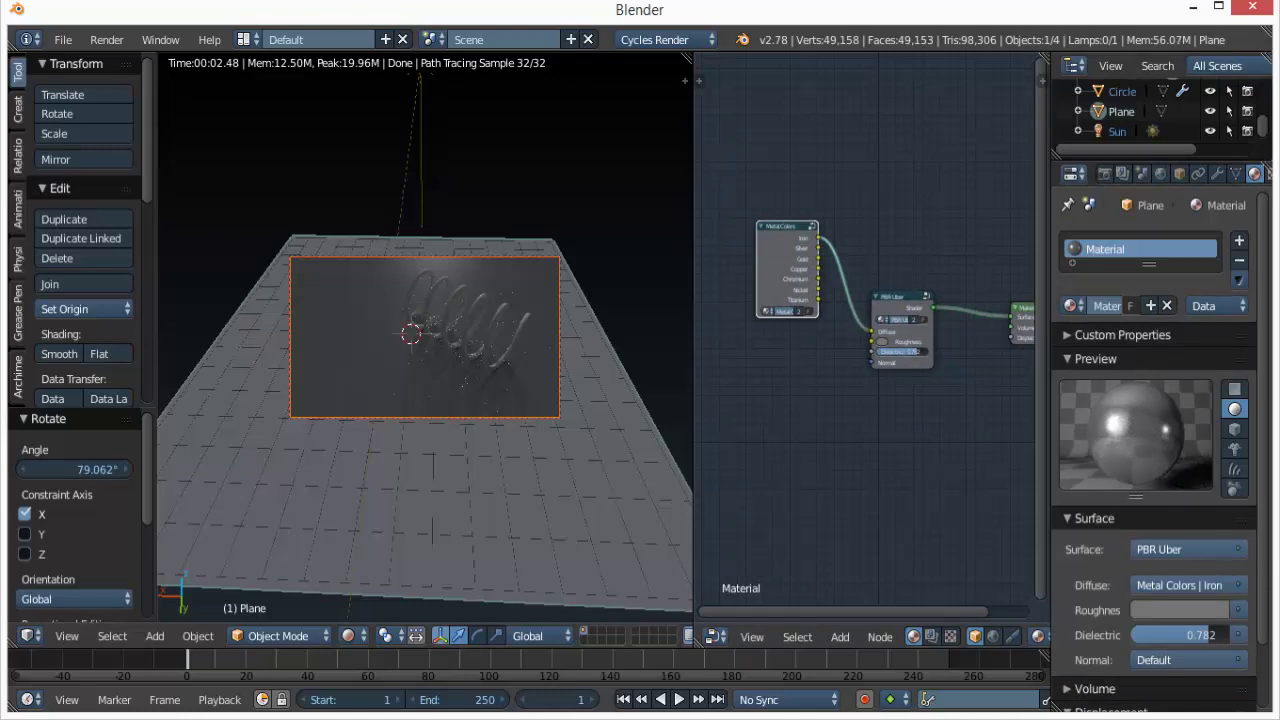
scroll(1150, 110, "up", 2)
left_click(1122, 123)
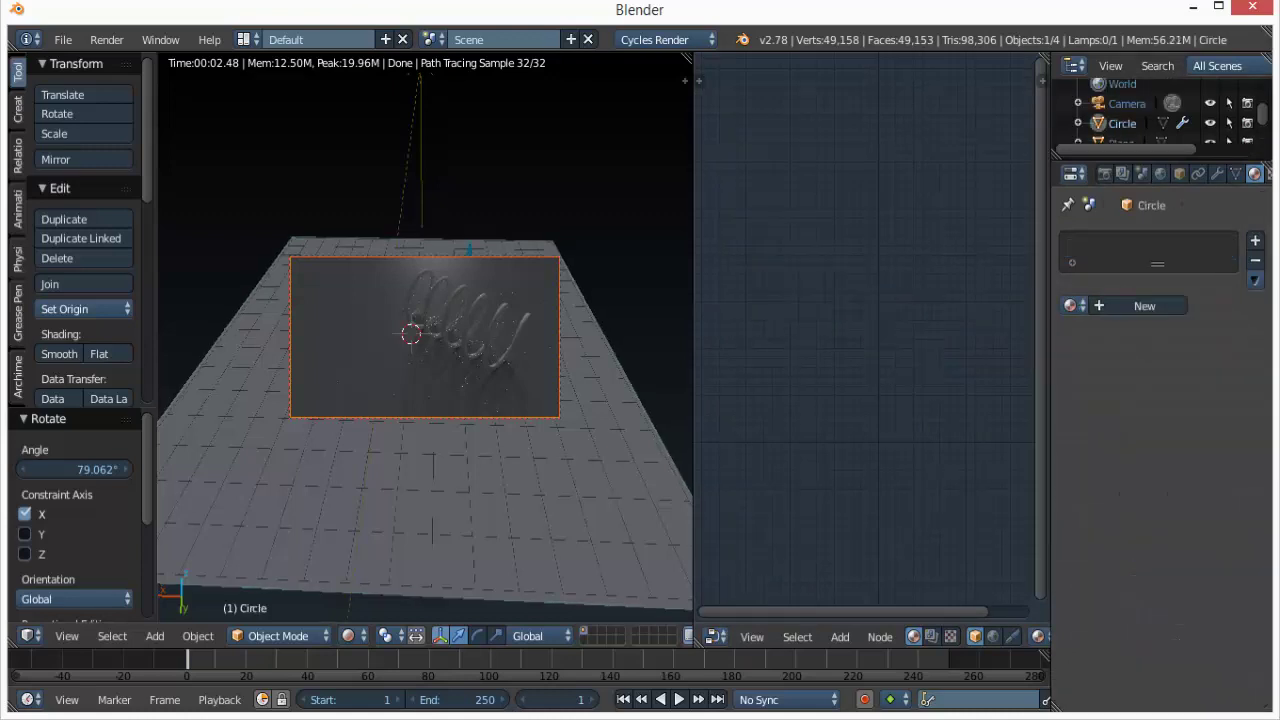
left_click(1072, 305)
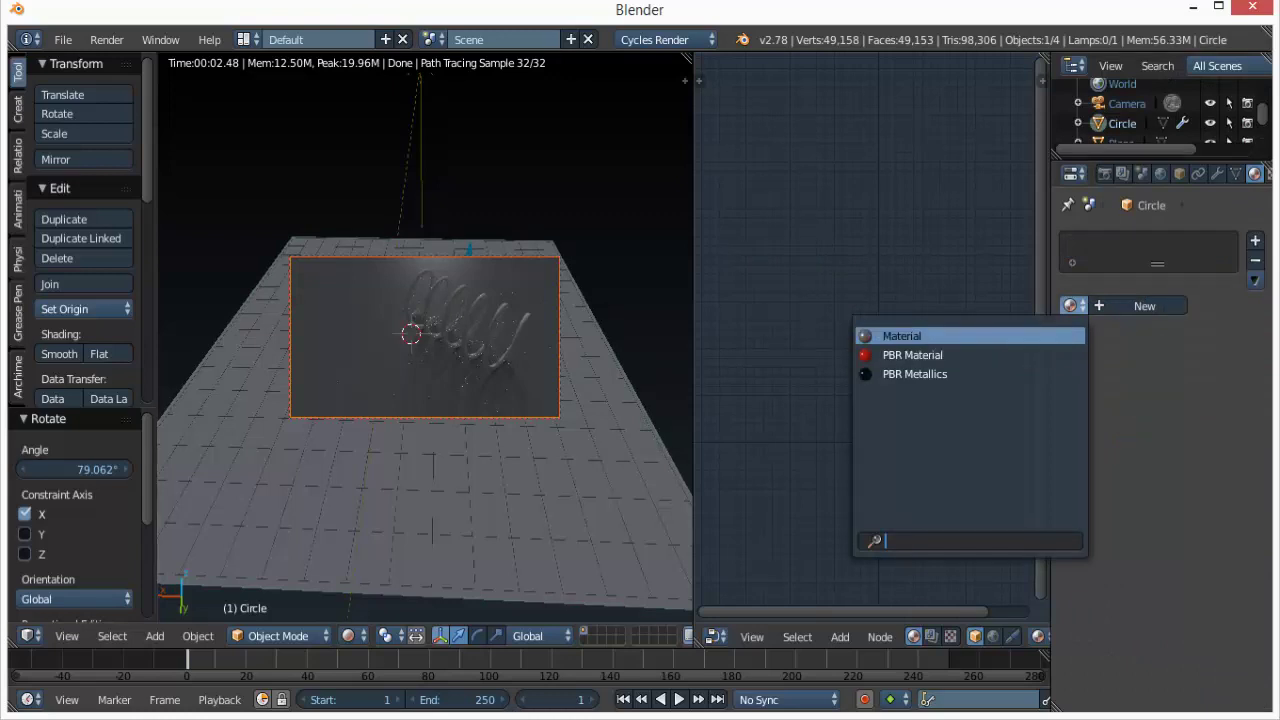
left_click(902, 336)
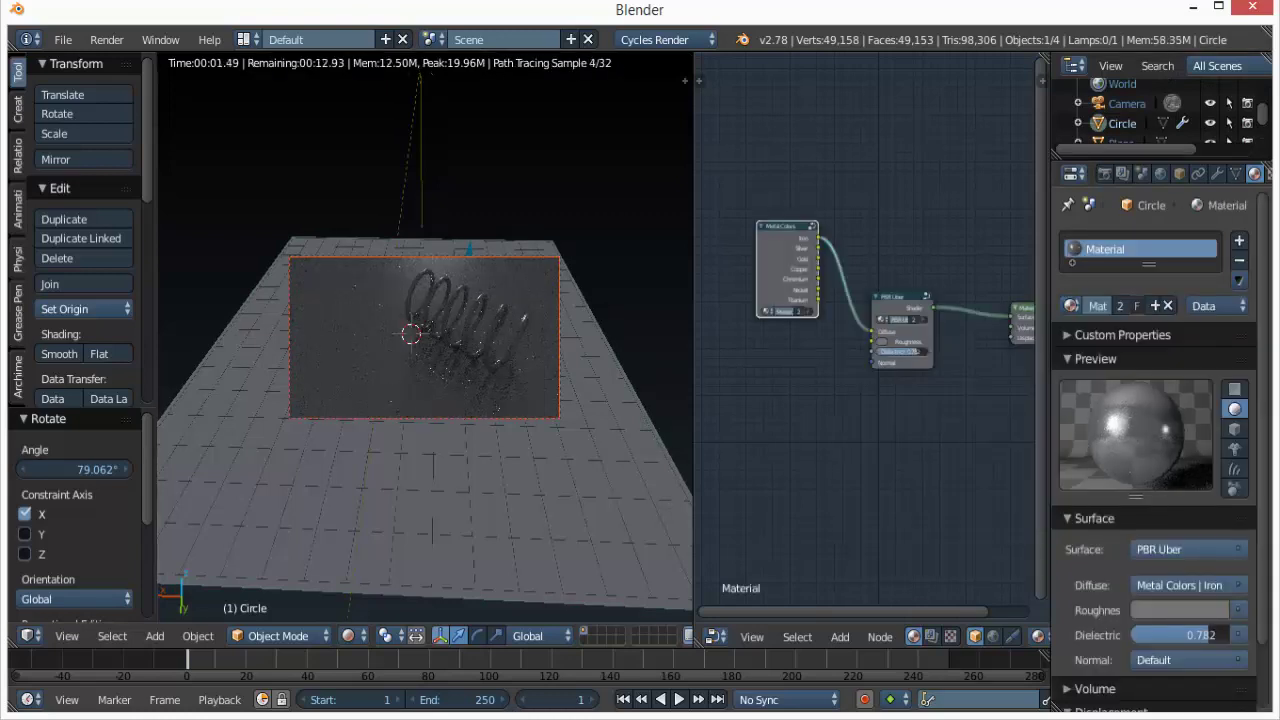
Remove the floor plane's shared material slot and give the plane a new material of its own.
left_click(1121, 141)
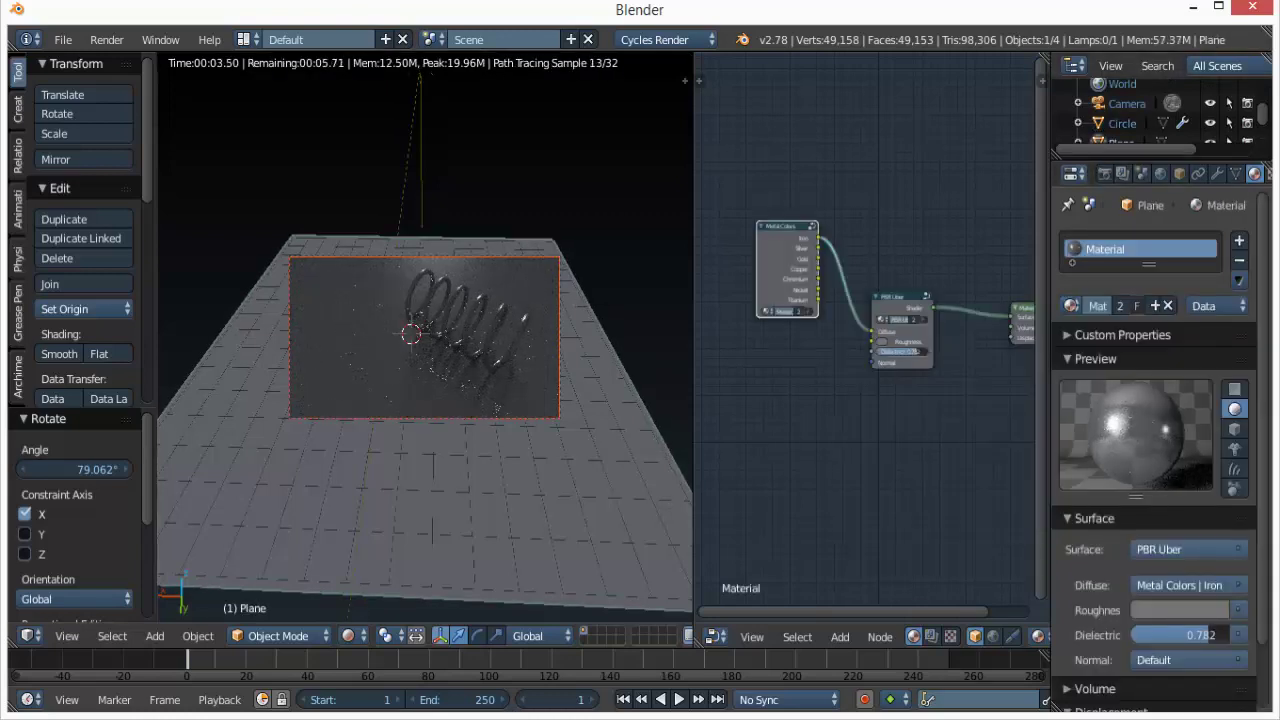
scroll(1120, 110, "down", 2)
left_click(1239, 260)
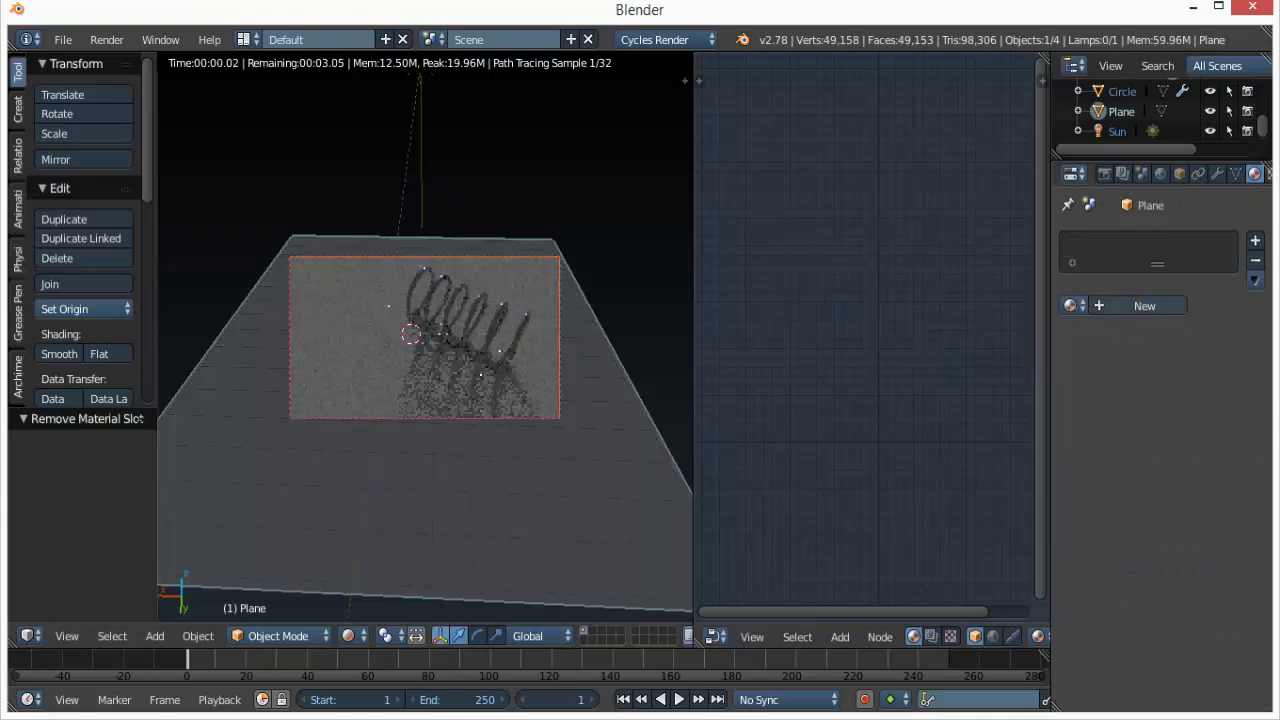
left_click(1140, 306)
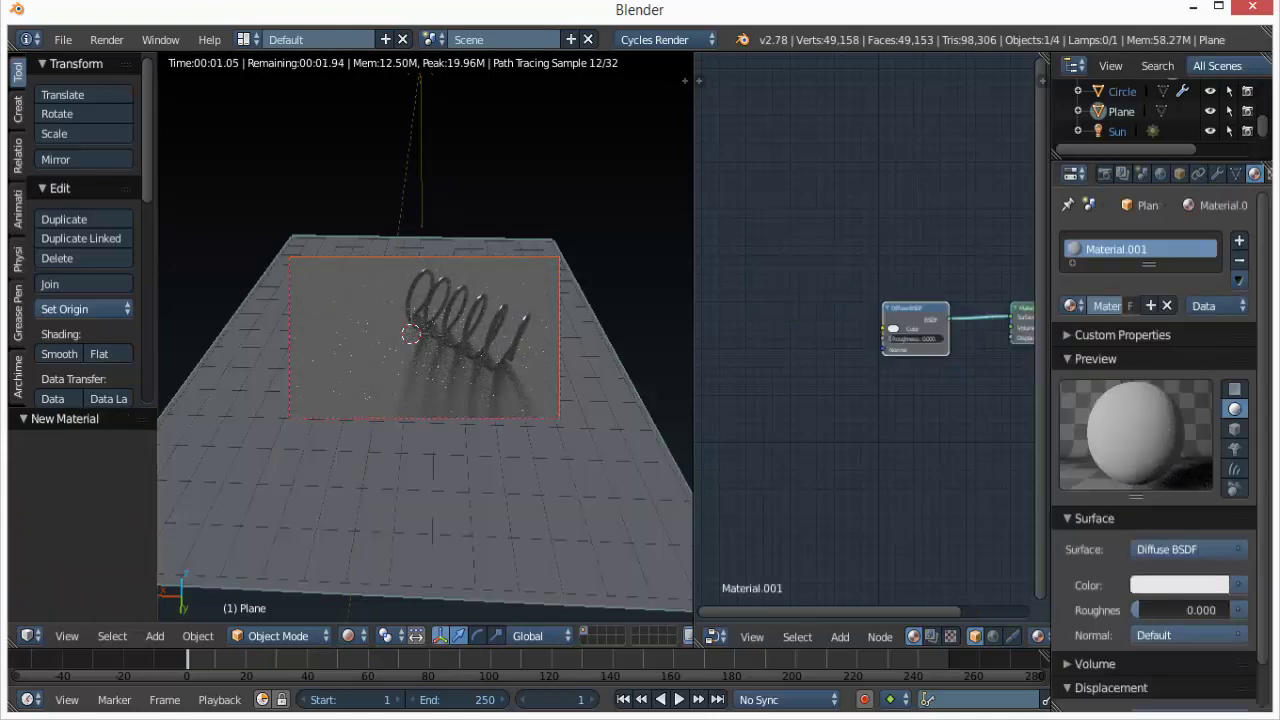
Replace the floor material's Diffuse BSDF node with a PBR Dielectric group node linked to the Material Output's Surface input.
scroll(863, 322, "up", 2)
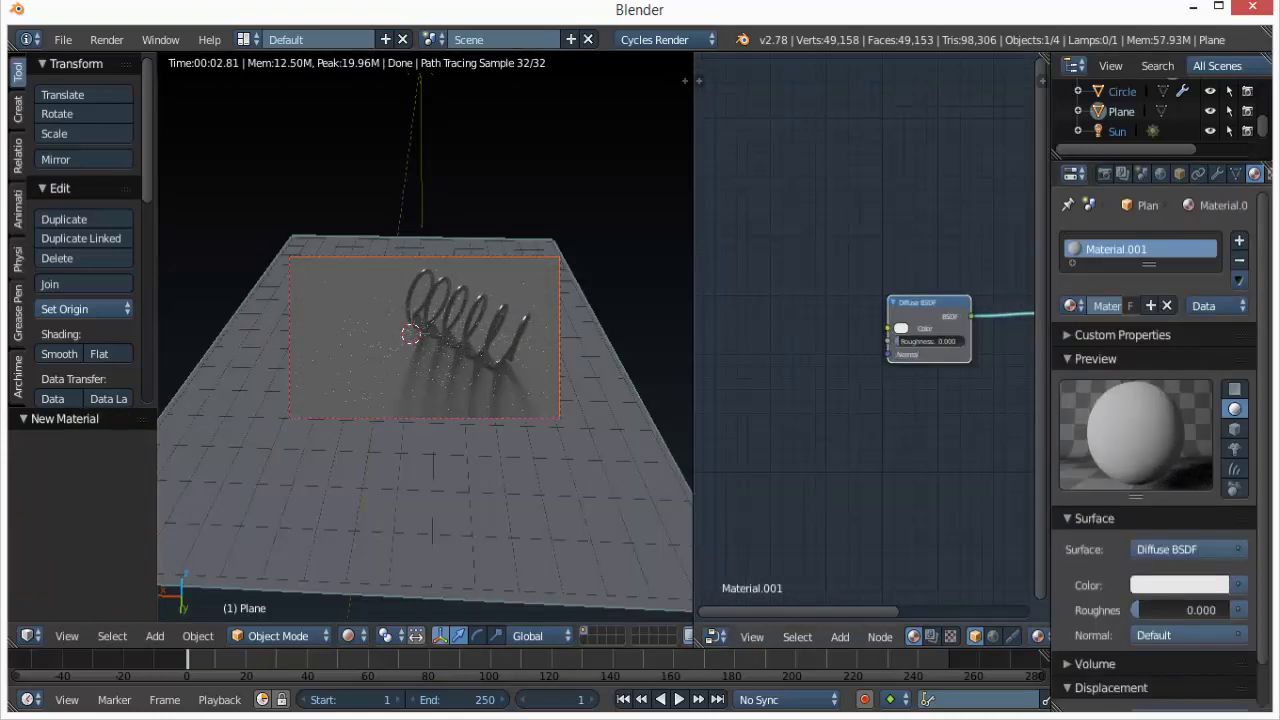
left_click(911, 329)
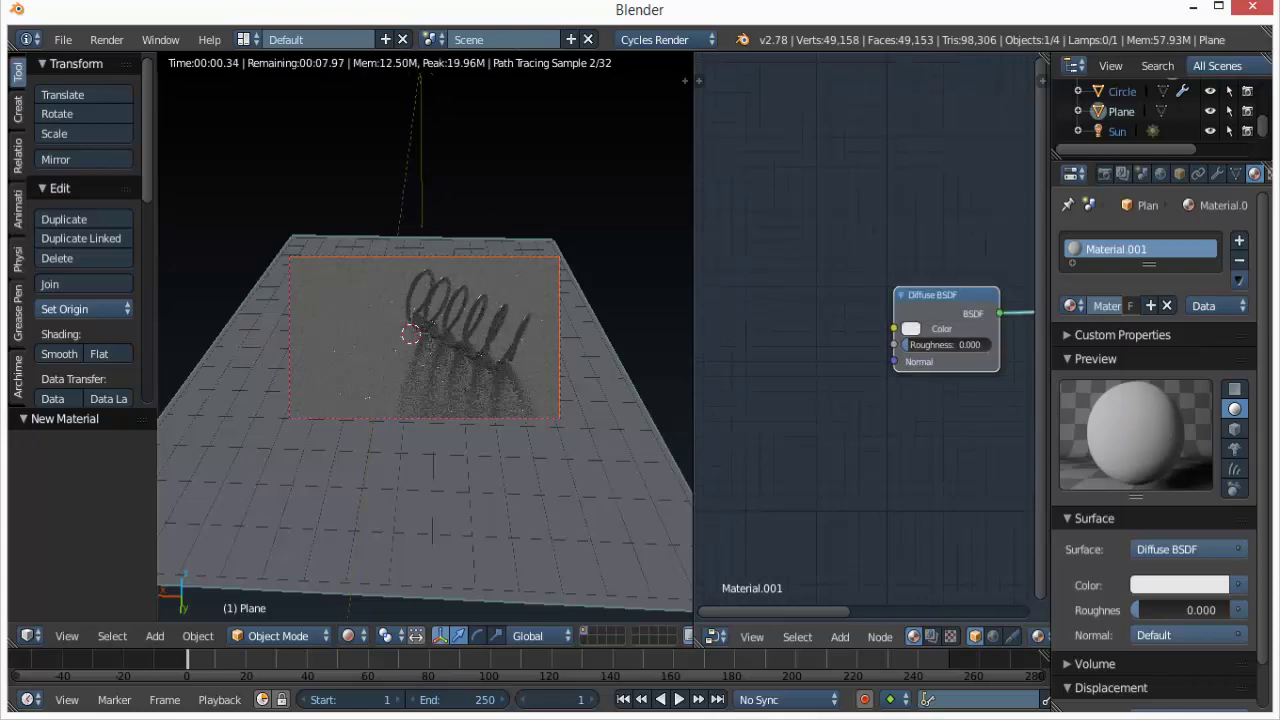
left_click(942, 329)
key("x")
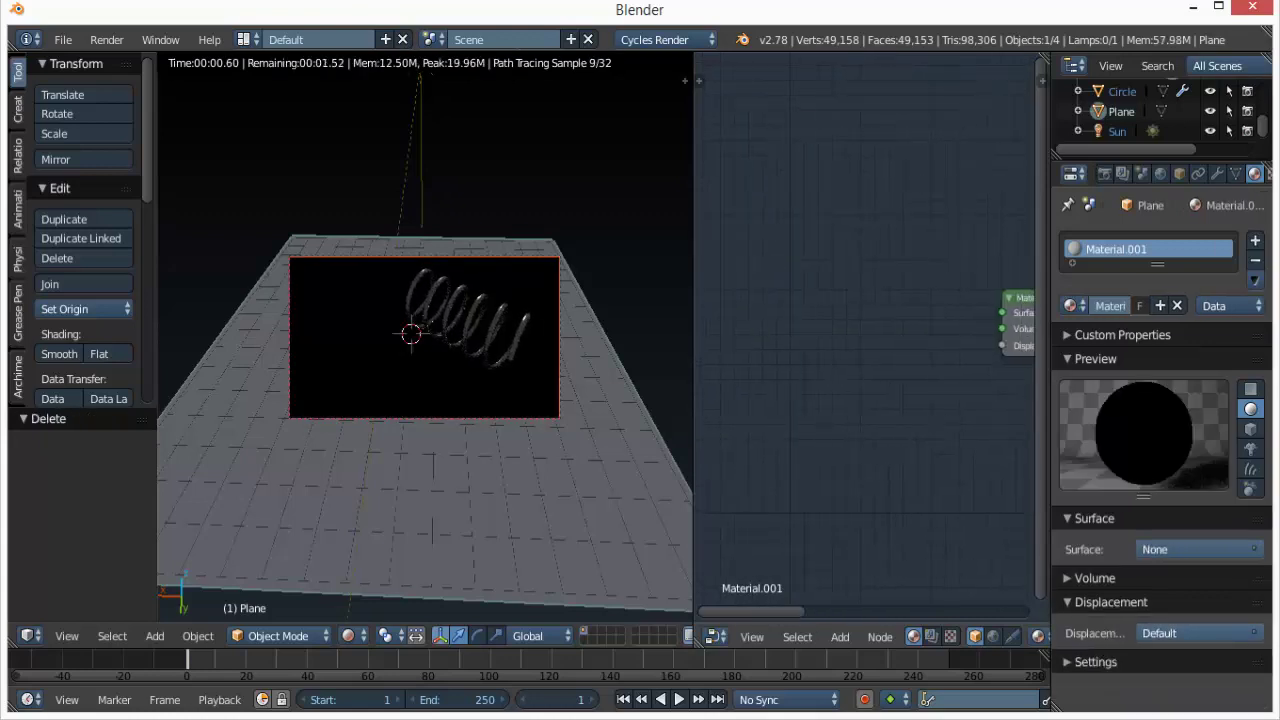
key("shift+a")
mouse_move(849, 509)
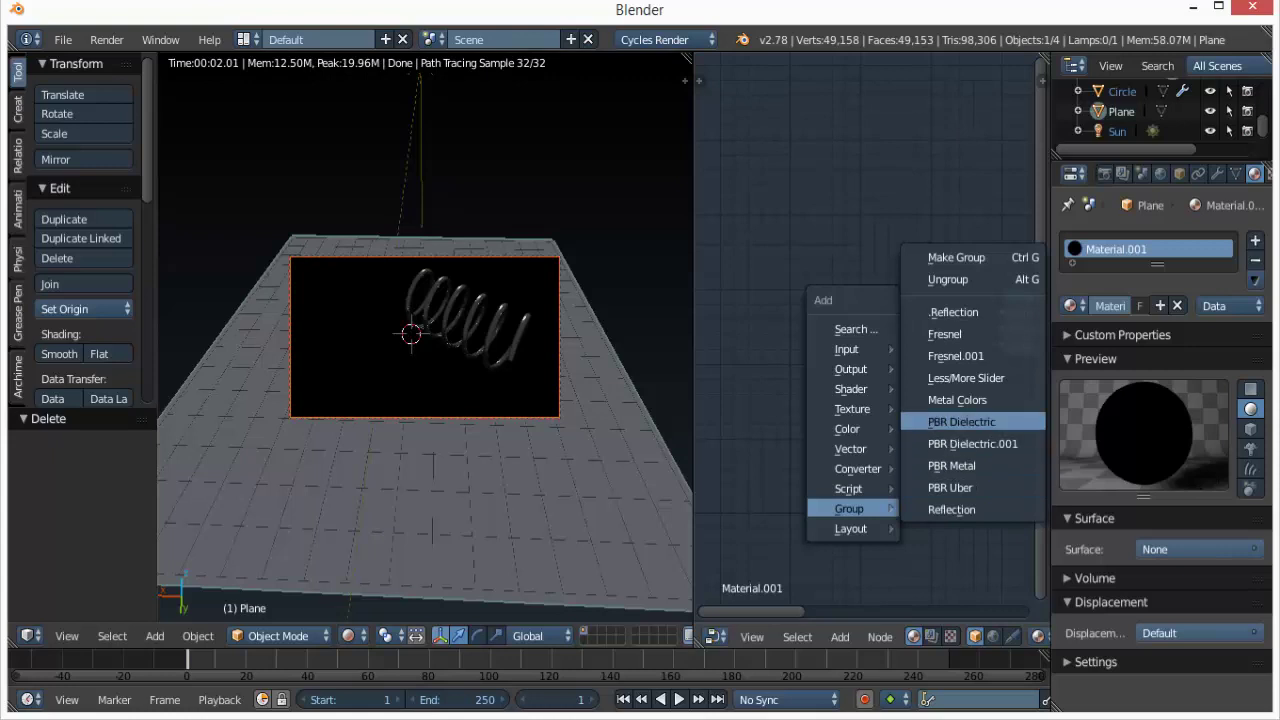
left_click(961, 421)
left_click(955, 420)
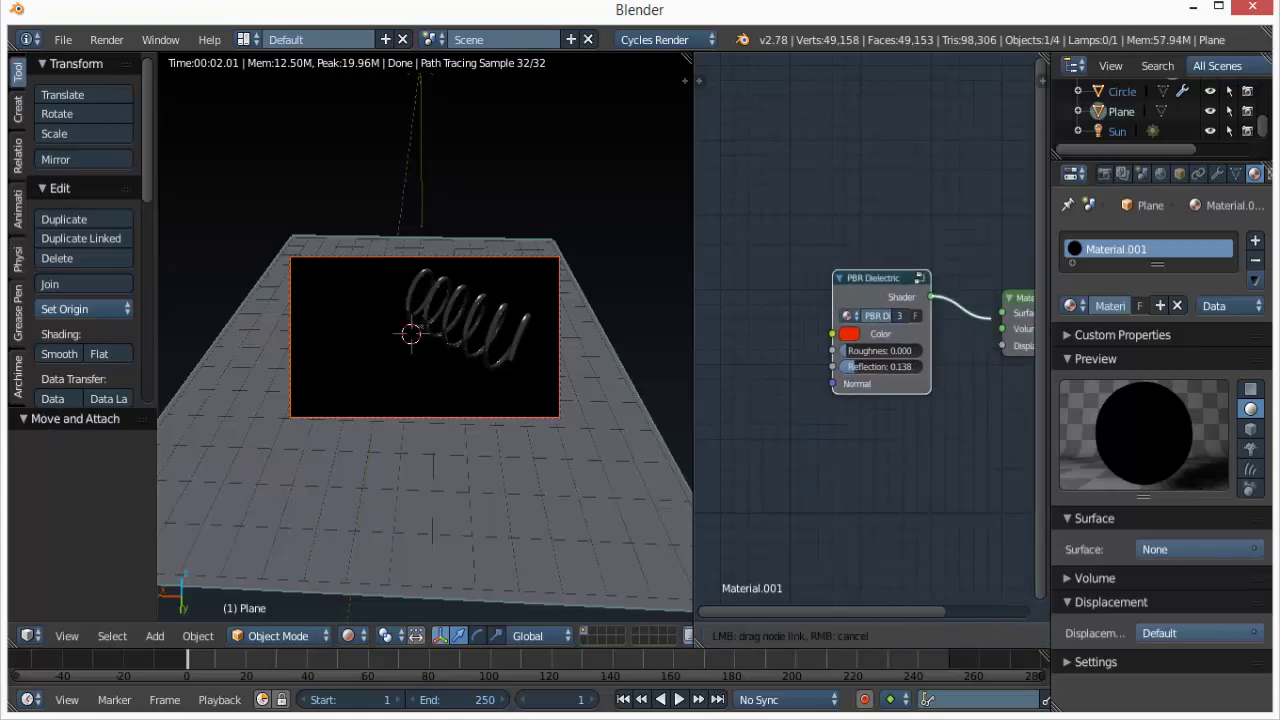
left_click_drag(931, 297, 1002, 313)
Change the floor's PBR Dielectric color to a very dark, nearly neutral grey and set its roughness to 0.500.
left_click(849, 333)
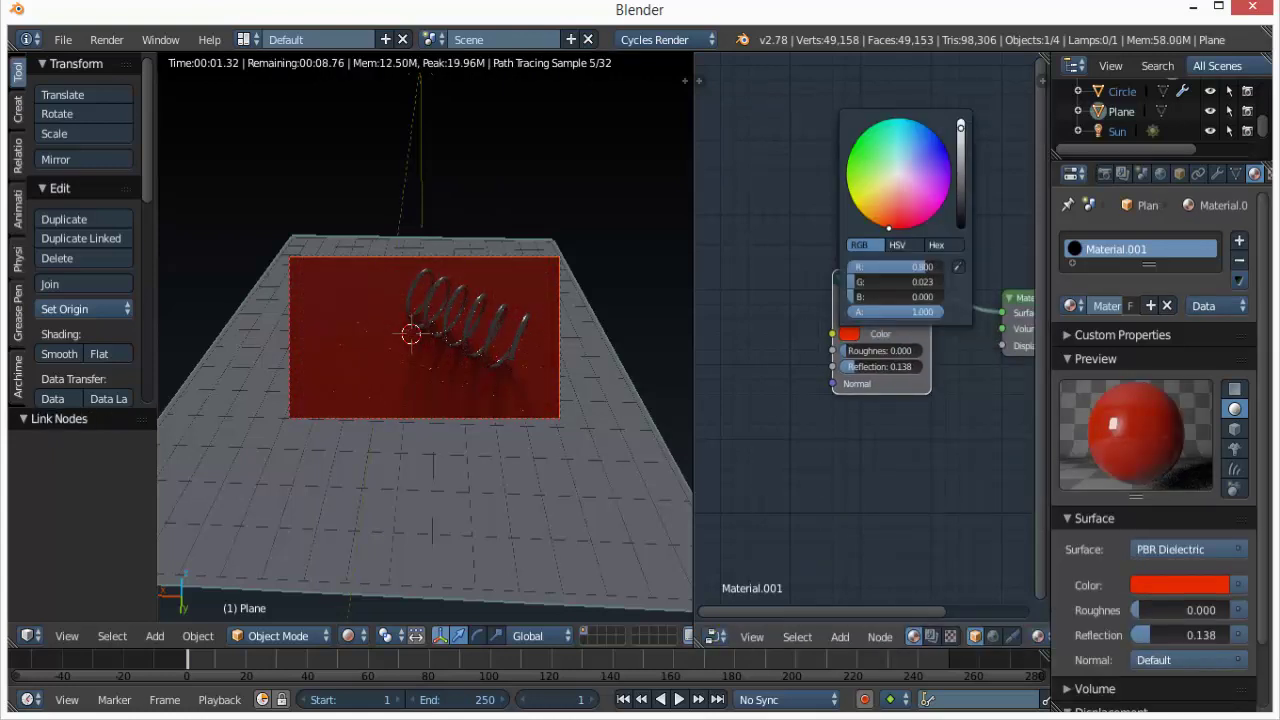
left_click_drag(961, 128, 961, 209)
left_click(891, 174)
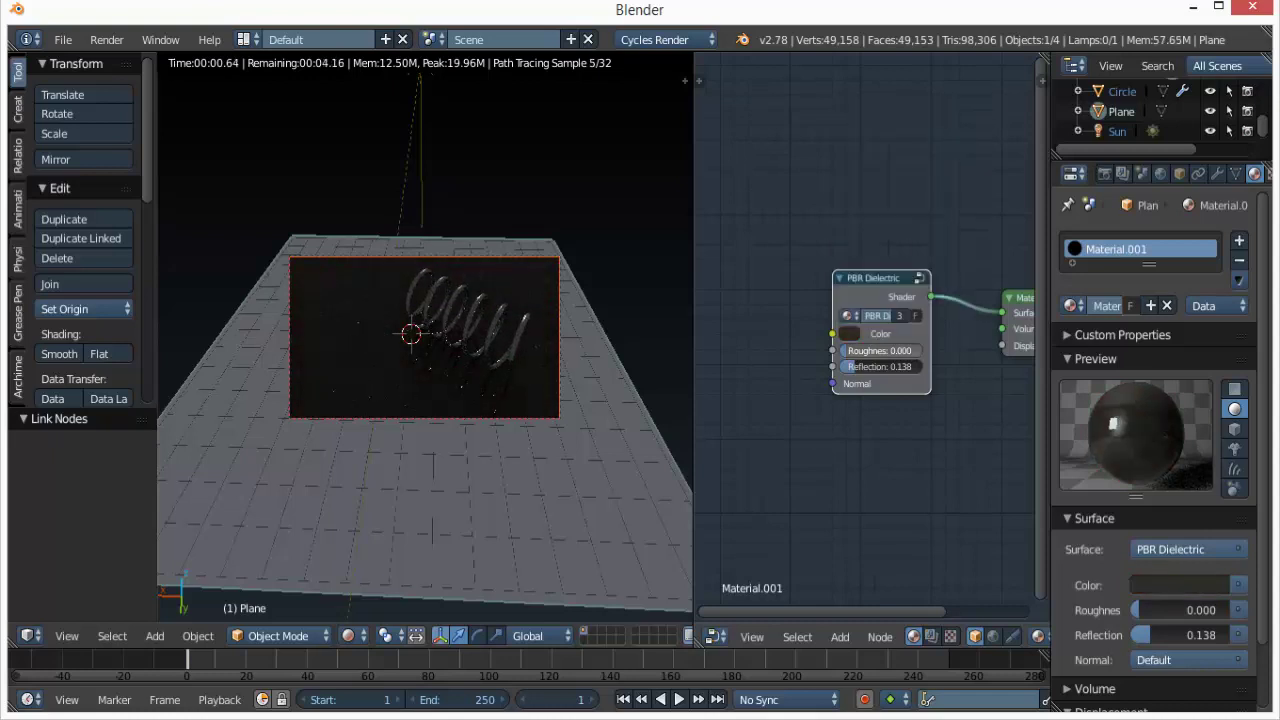
left_click_drag(850, 351, 891, 351)
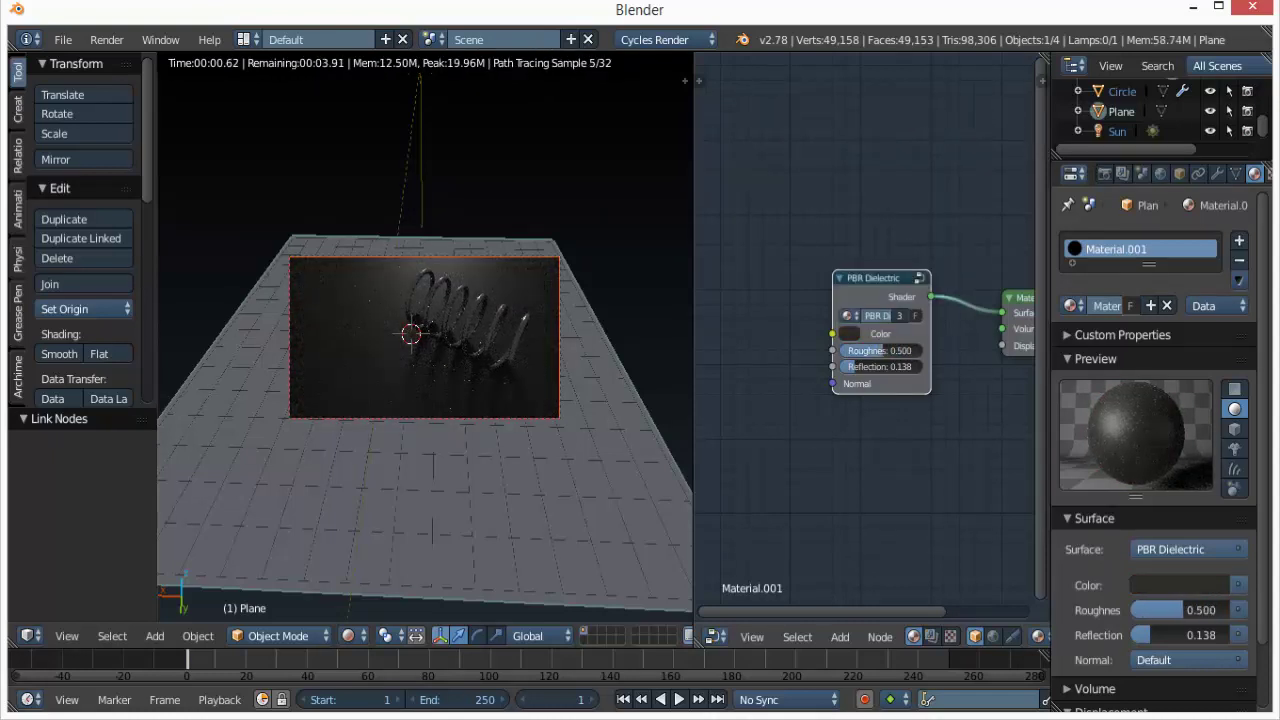
scroll(867, 330, "up", 1)
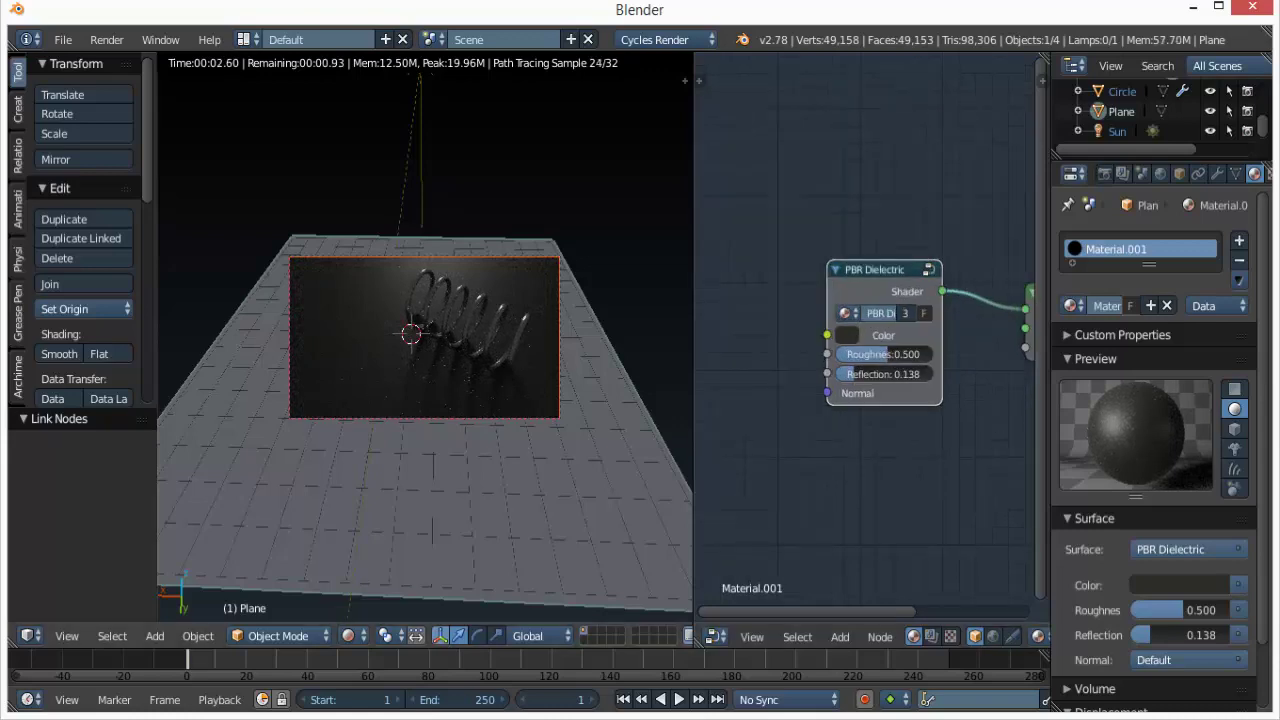
scroll(425, 335, "up", 3)
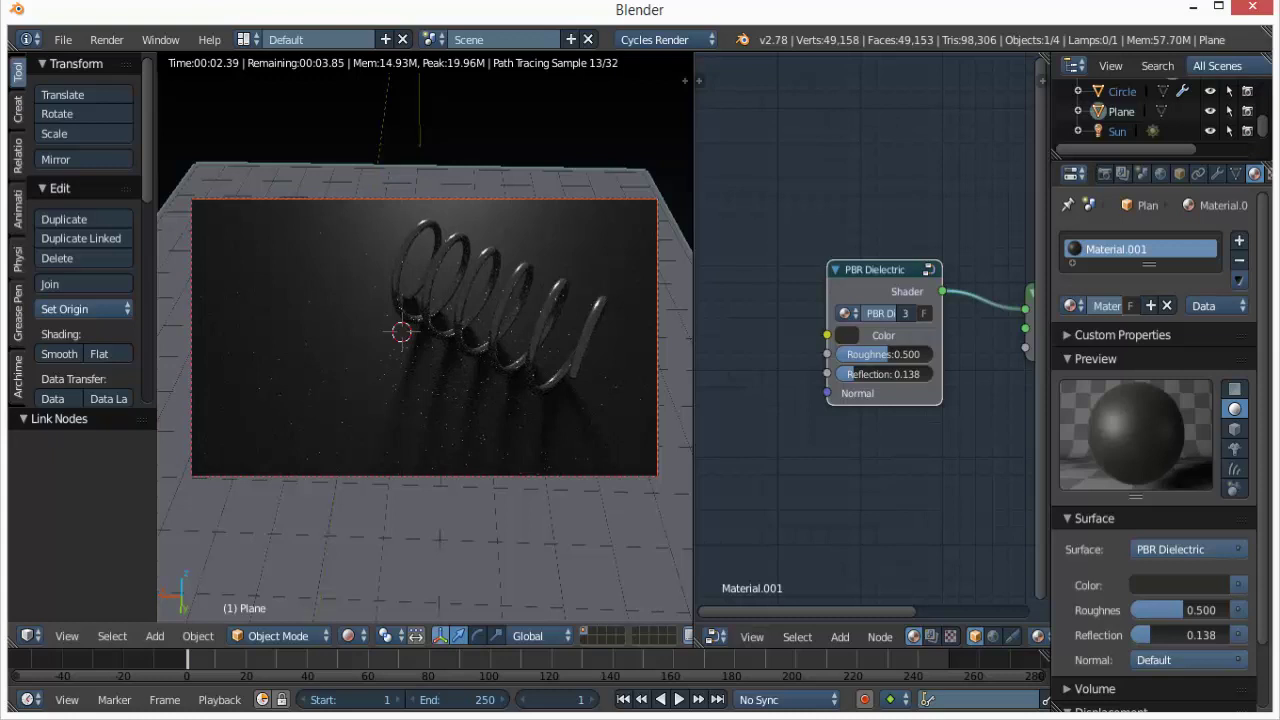
Lighten the roughness color of the PBR Uber node in the spring object Circle's material to light grey.
left_click(1122, 91)
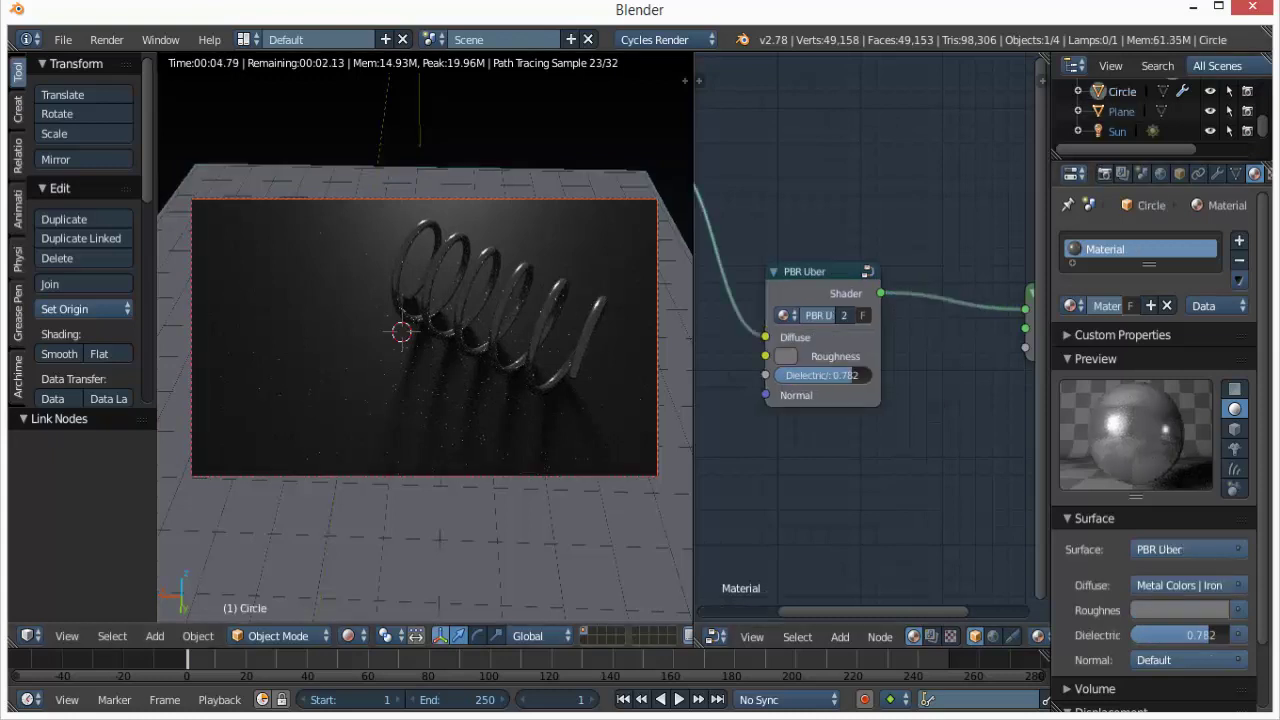
left_click(786, 356)
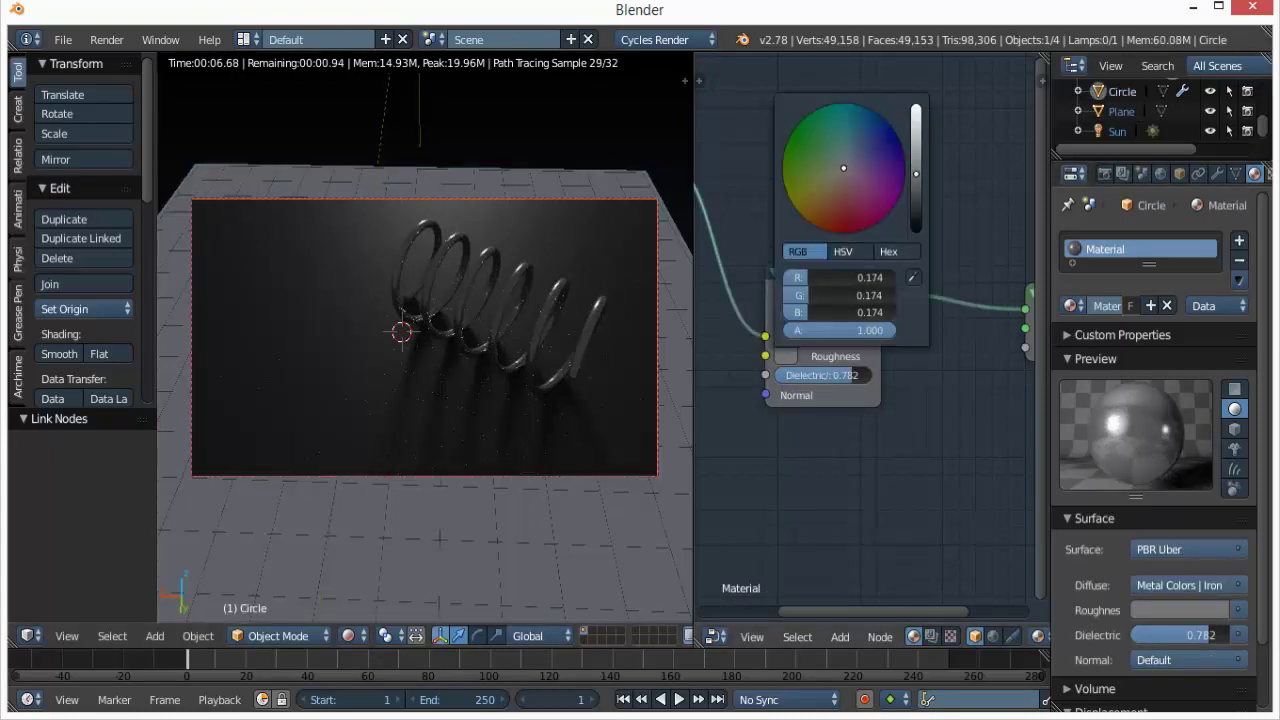
left_click_drag(916, 174, 916, 135)
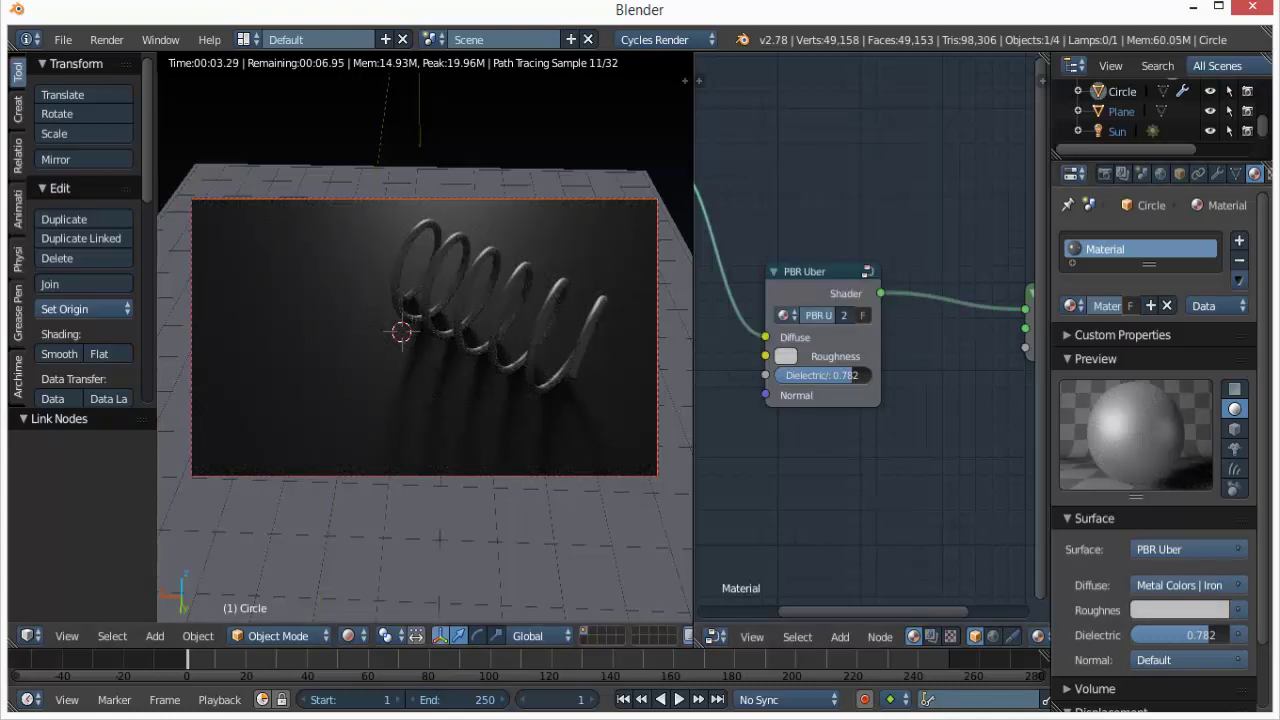
Set the render resolution percentage to 100% and the Cycles render device to GPU Compute.
left_click(1105, 174)
scroll(1110, 345, "down", 4)
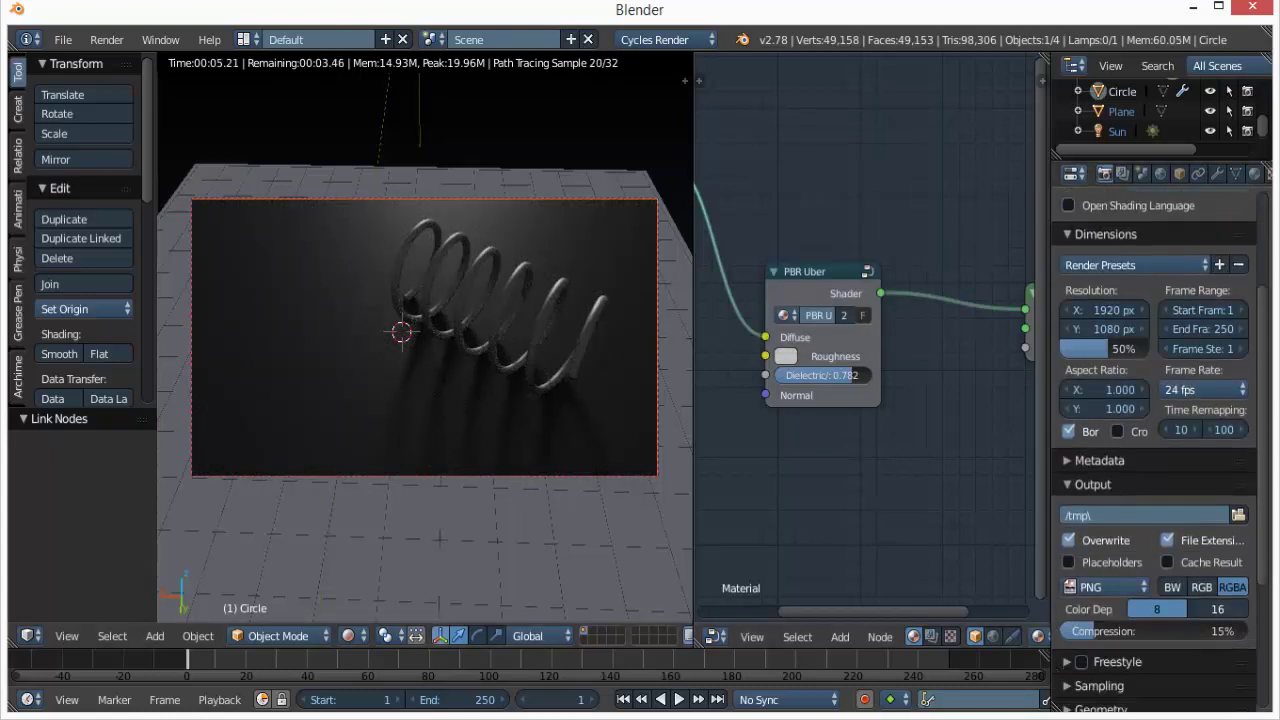
left_click_drag(1106, 349, 1152, 349)
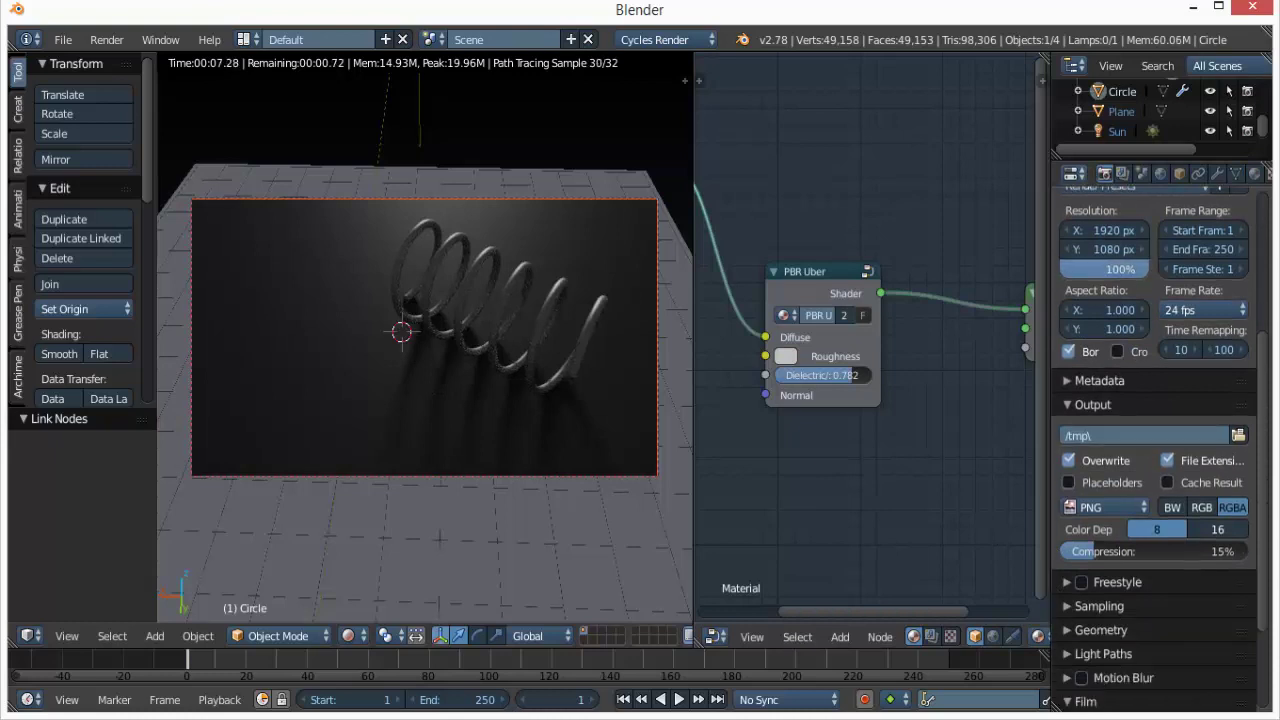
scroll(1155, 400, "up", 3)
left_click(1185, 300)
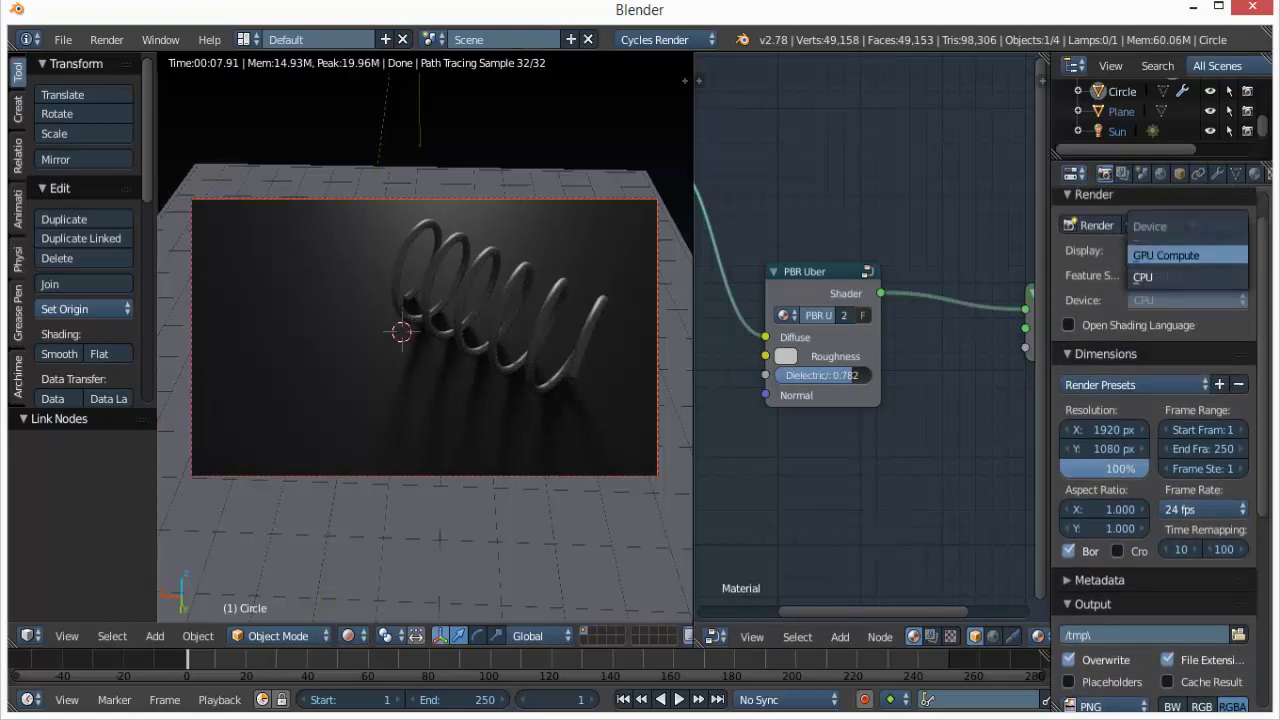
left_click(1165, 255)
Set the PNG output's color depth to 16 and its compression to 75%.
scroll(1190, 450, "down", 6)
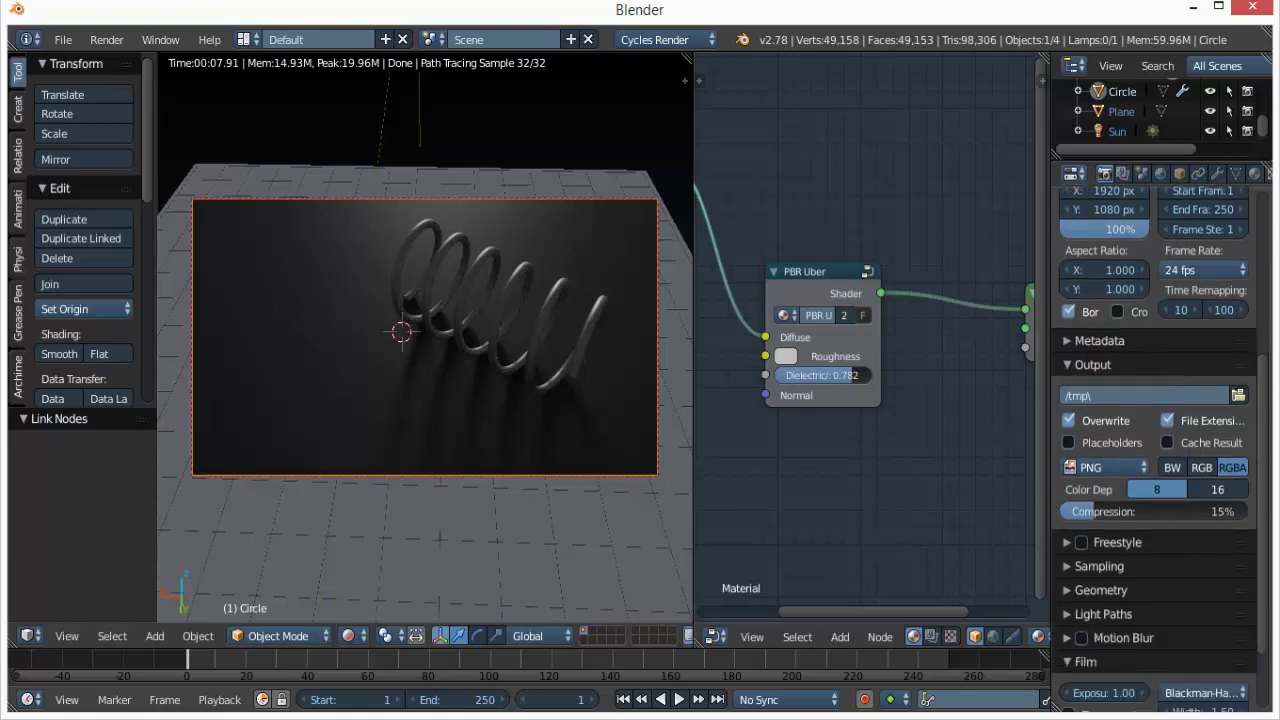
left_click(1217, 450)
left_click(1165, 471)
type("75")
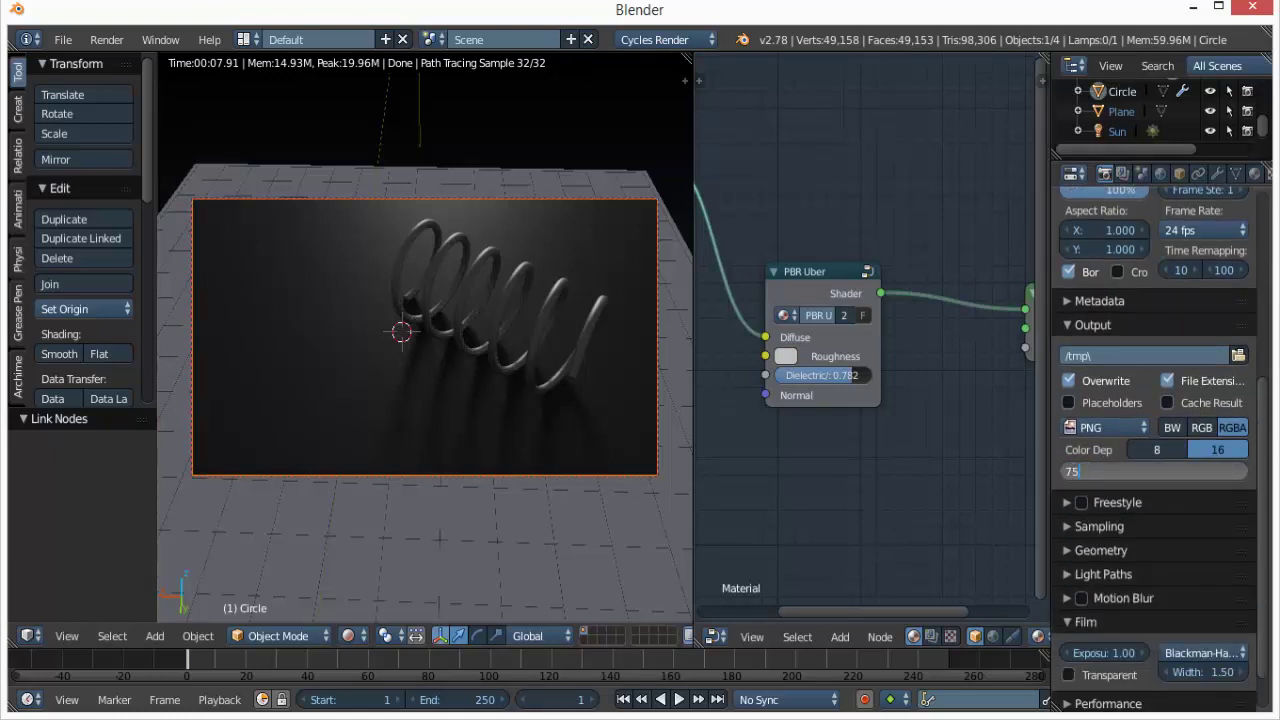
key("Return")
Set the Cycles sampling to 100 preview samples and 800 render samples.
left_click(1099, 526)
scroll(1150, 500, "down", 2)
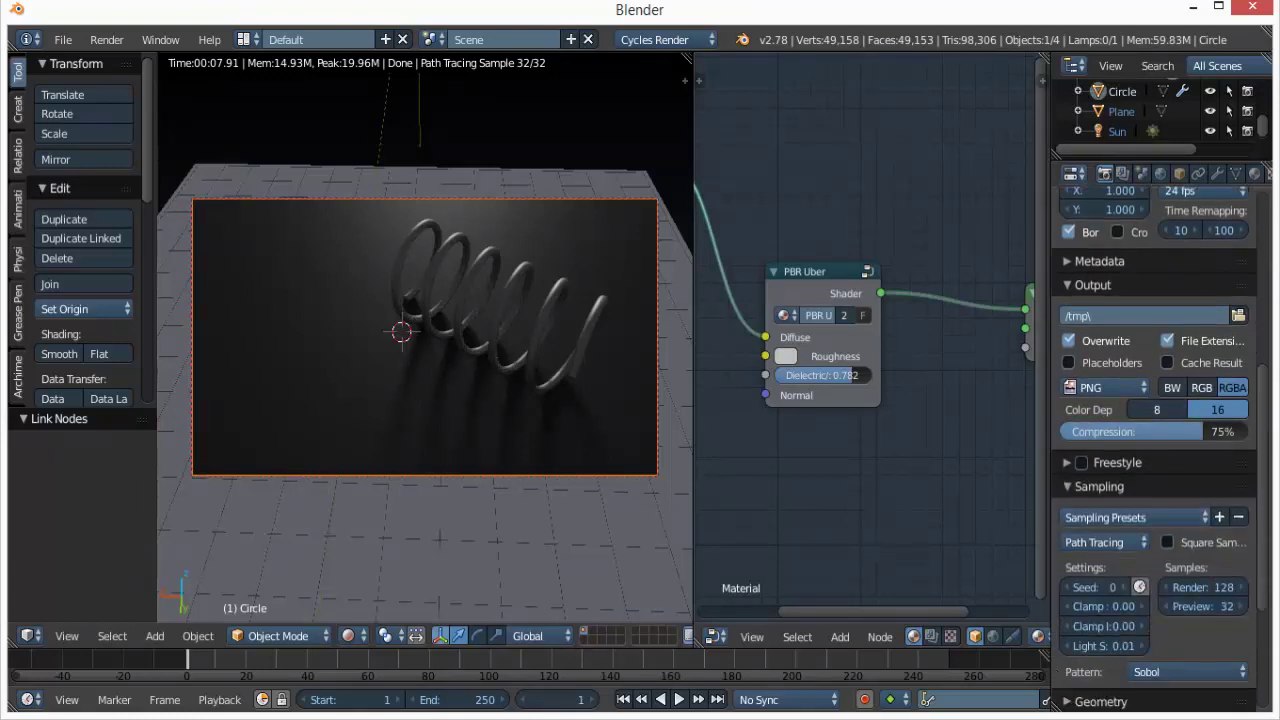
left_click(1203, 567)
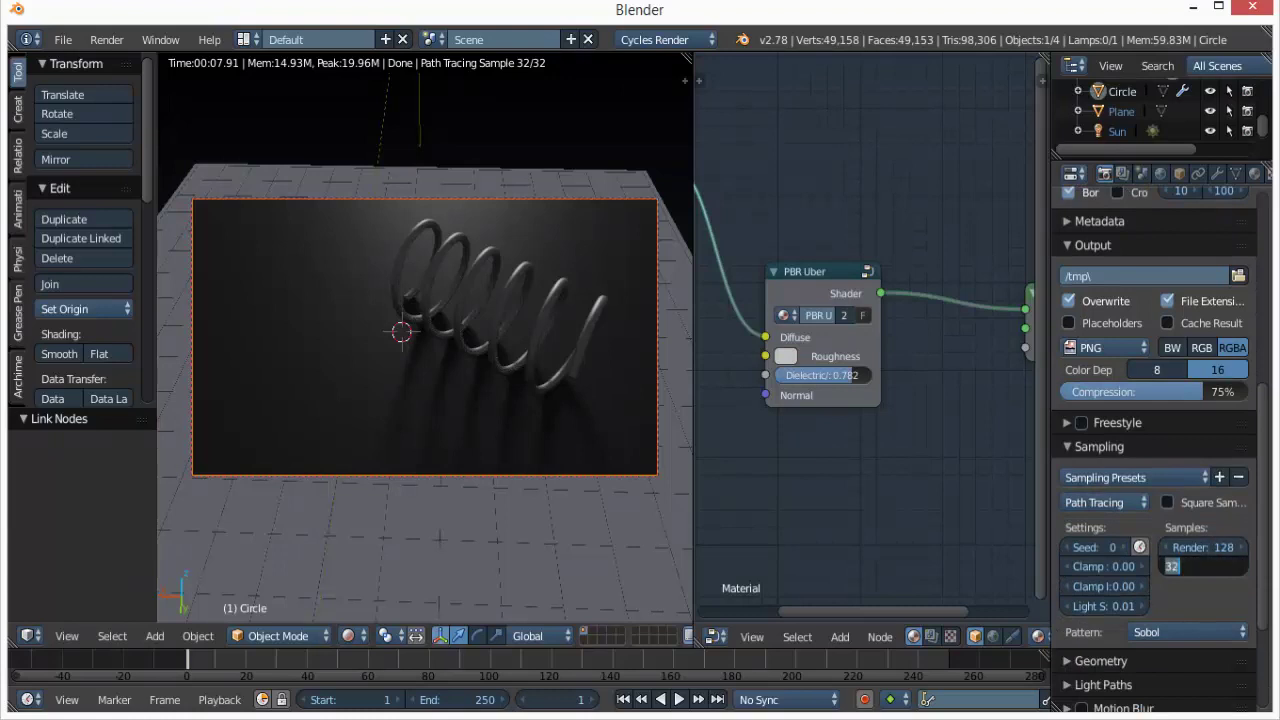
type("100")
key("Return")
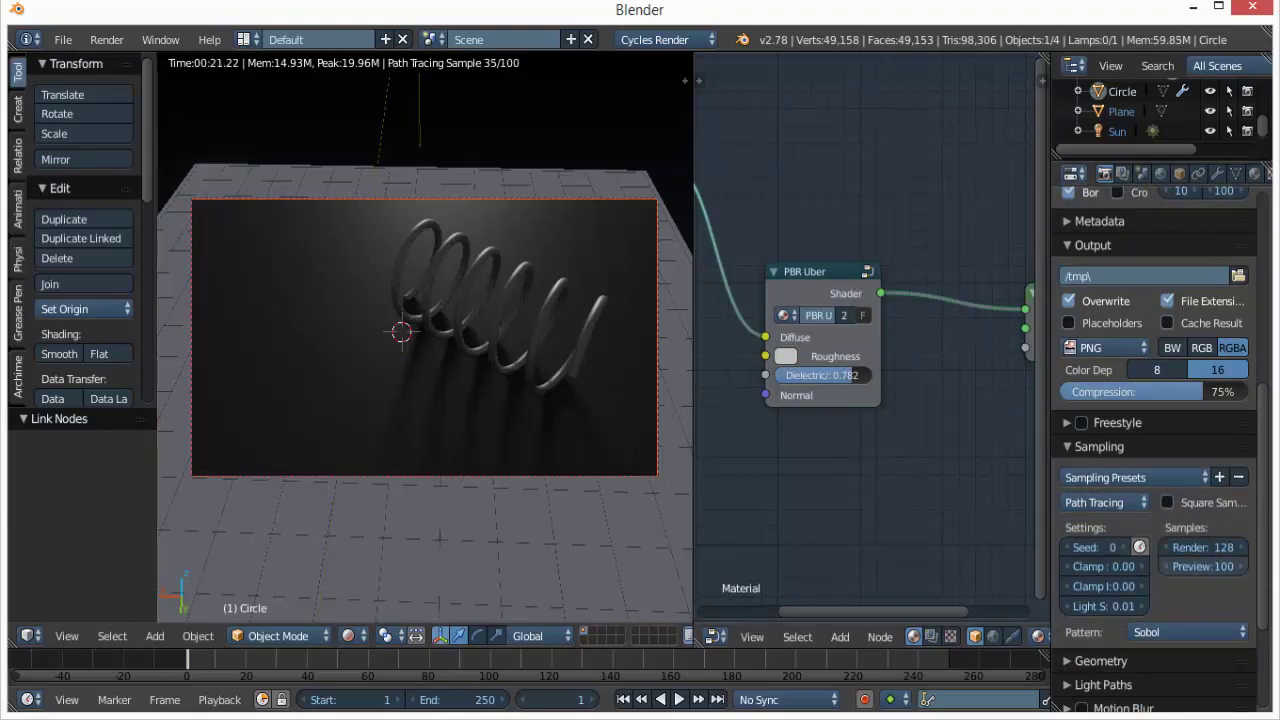
left_click(1203, 548)
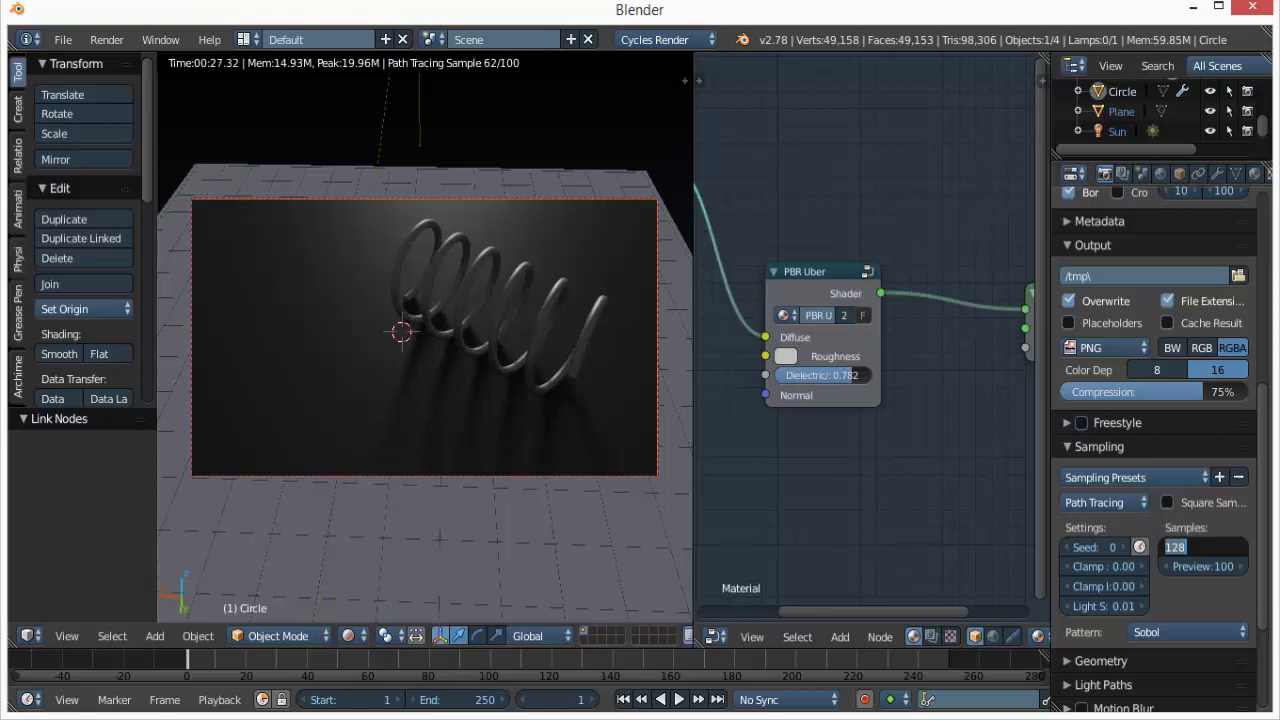
type("1000")
key("BackSpace")
key("BackSpace")
key("BackSpace")
key("BackSpace")
type("800")
key("Return")
Set the render performance tile size to 150 in both X and Y.
scroll(1155, 450, "down", 4)
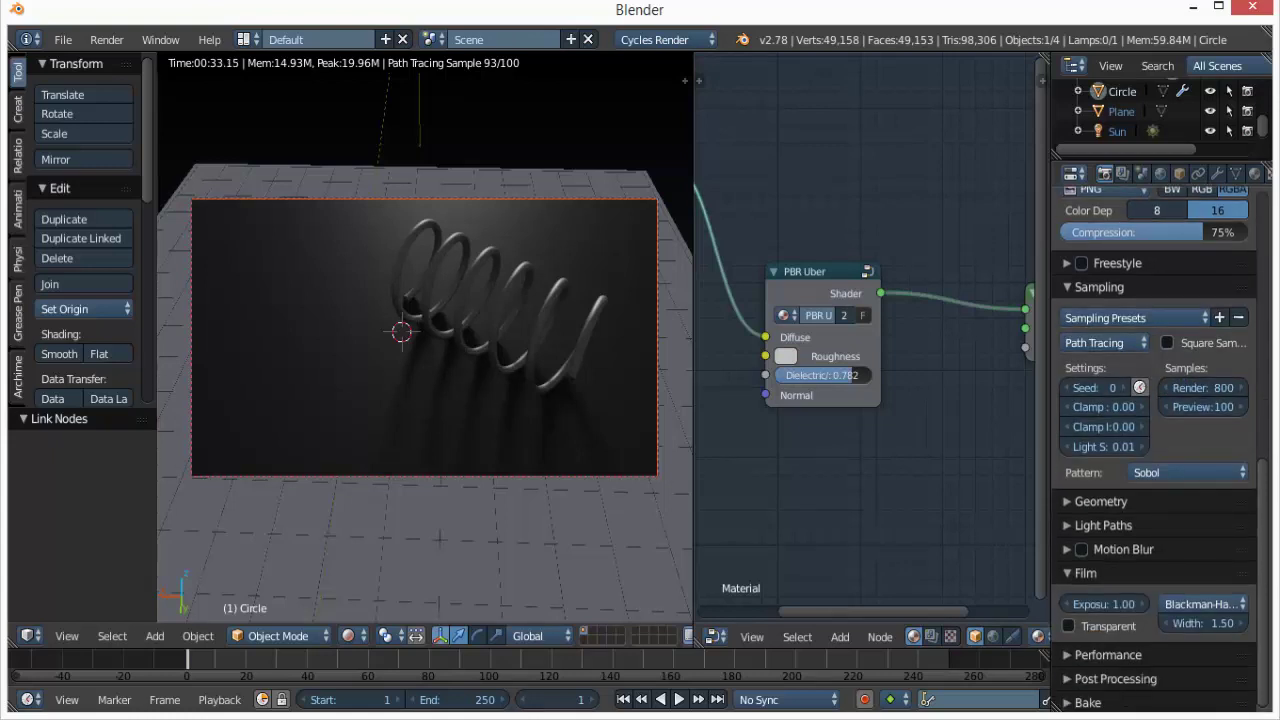
scroll(1085, 615, "down", 1)
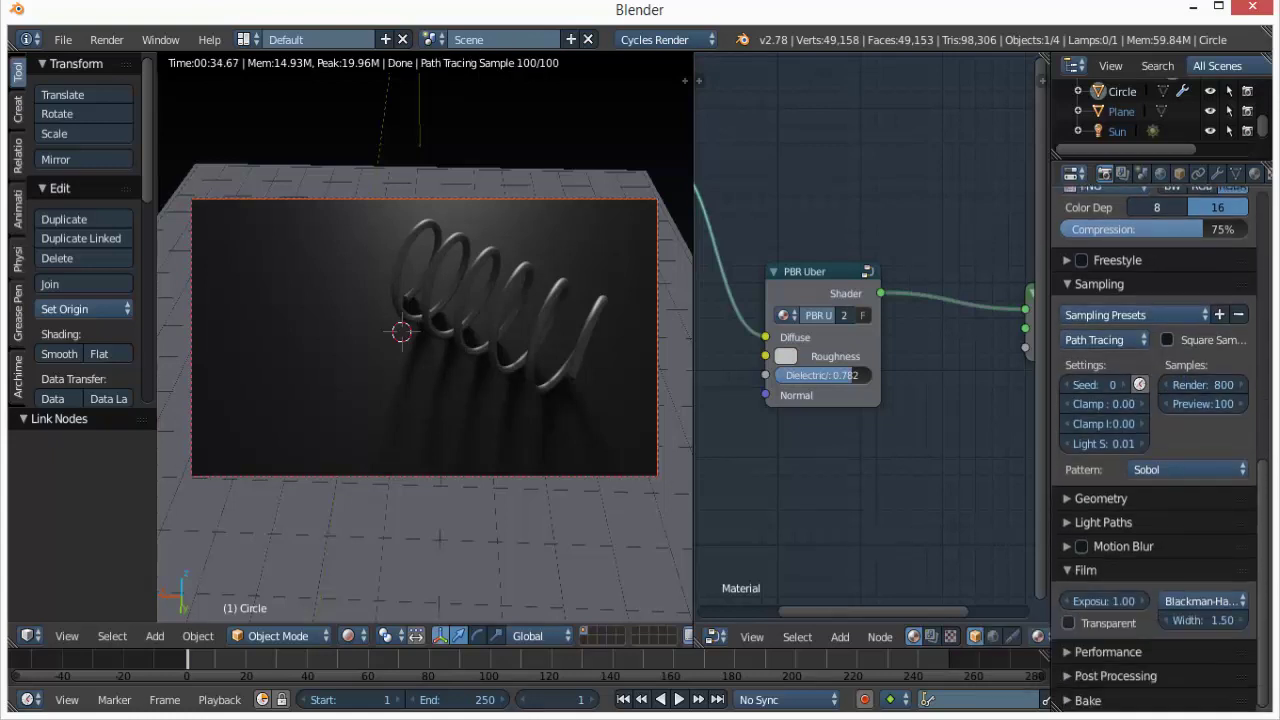
scroll(1155, 450, "down", 5)
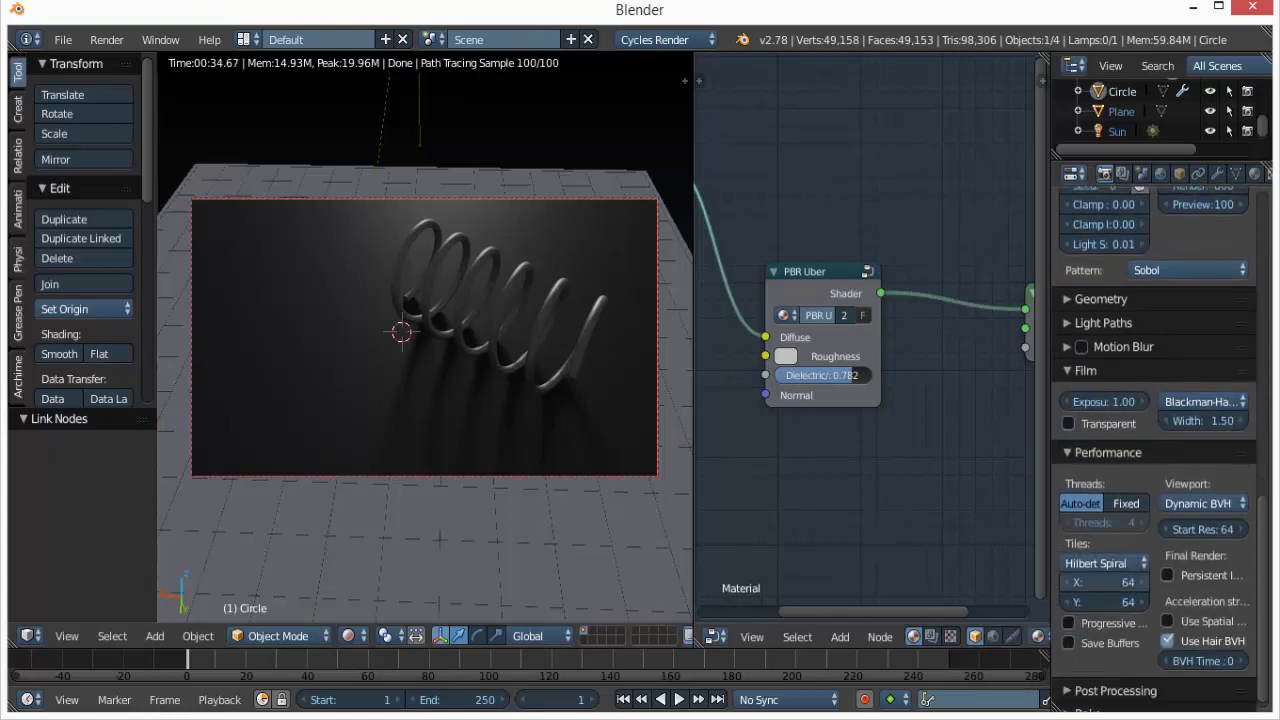
scroll(1105, 387, "up", 10)
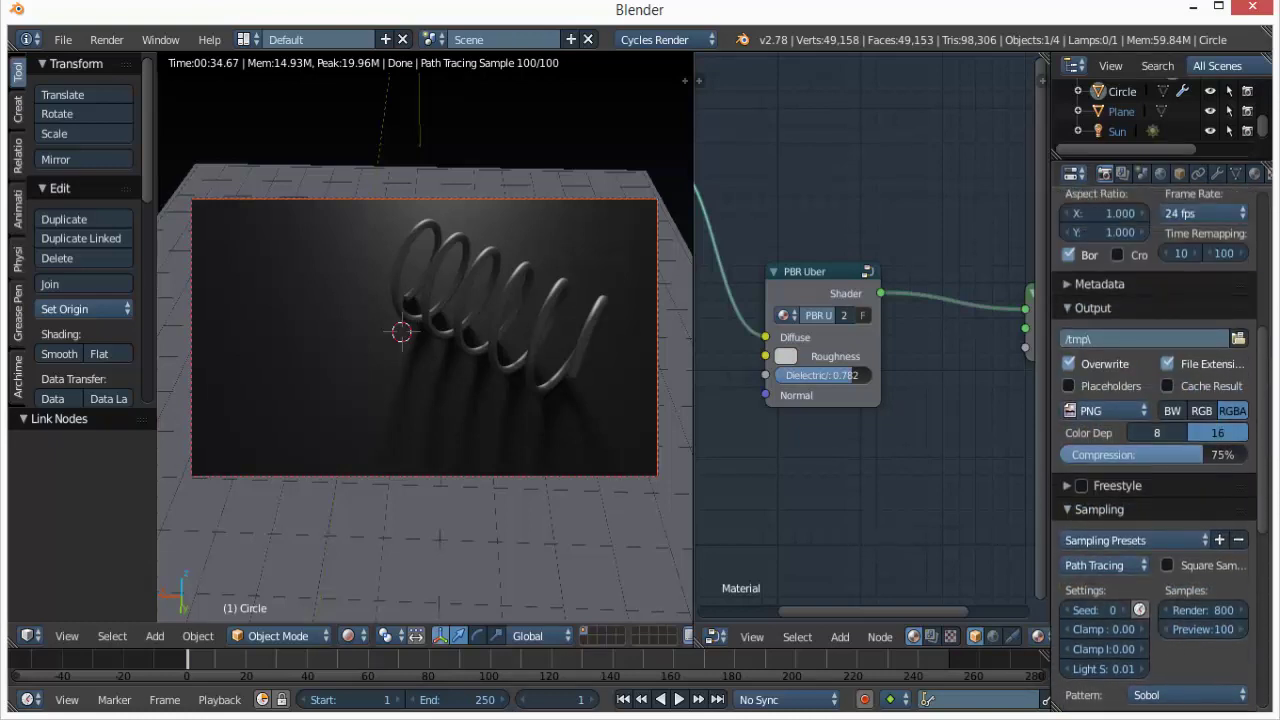
scroll(1160, 630, "up", 8)
scroll(1155, 450, "down", 20)
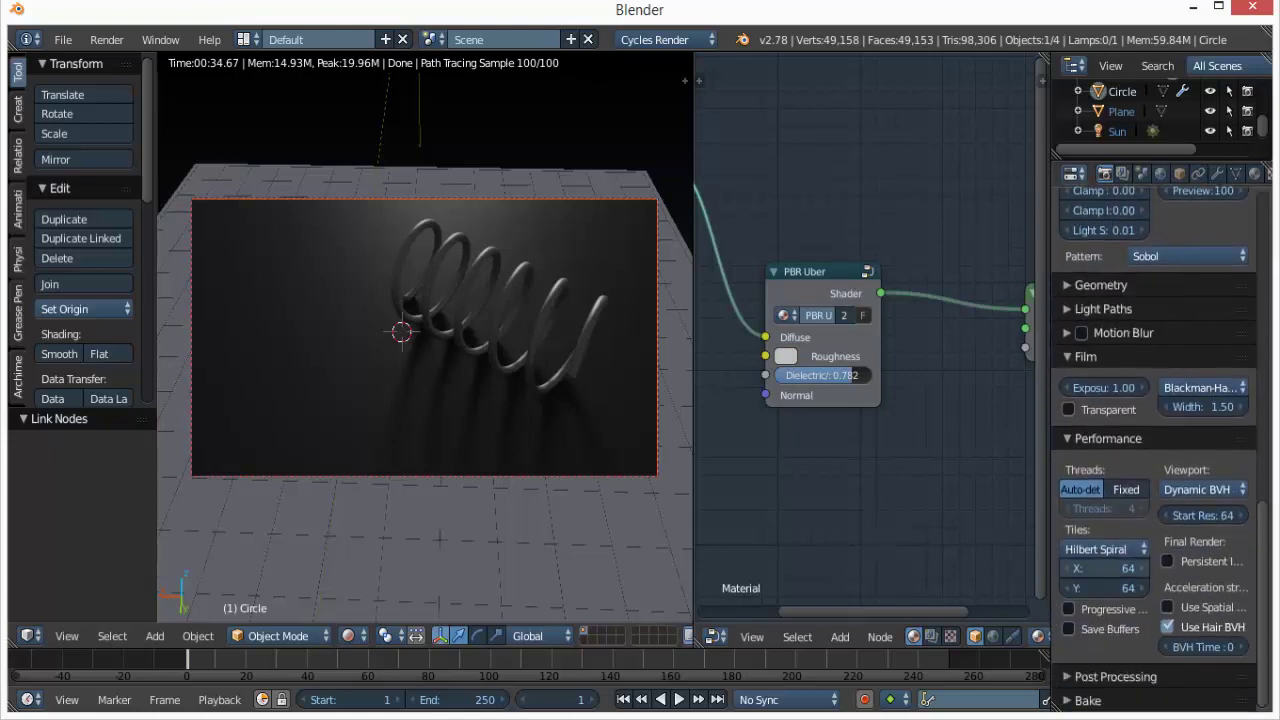
left_click(1100, 568)
type("150")
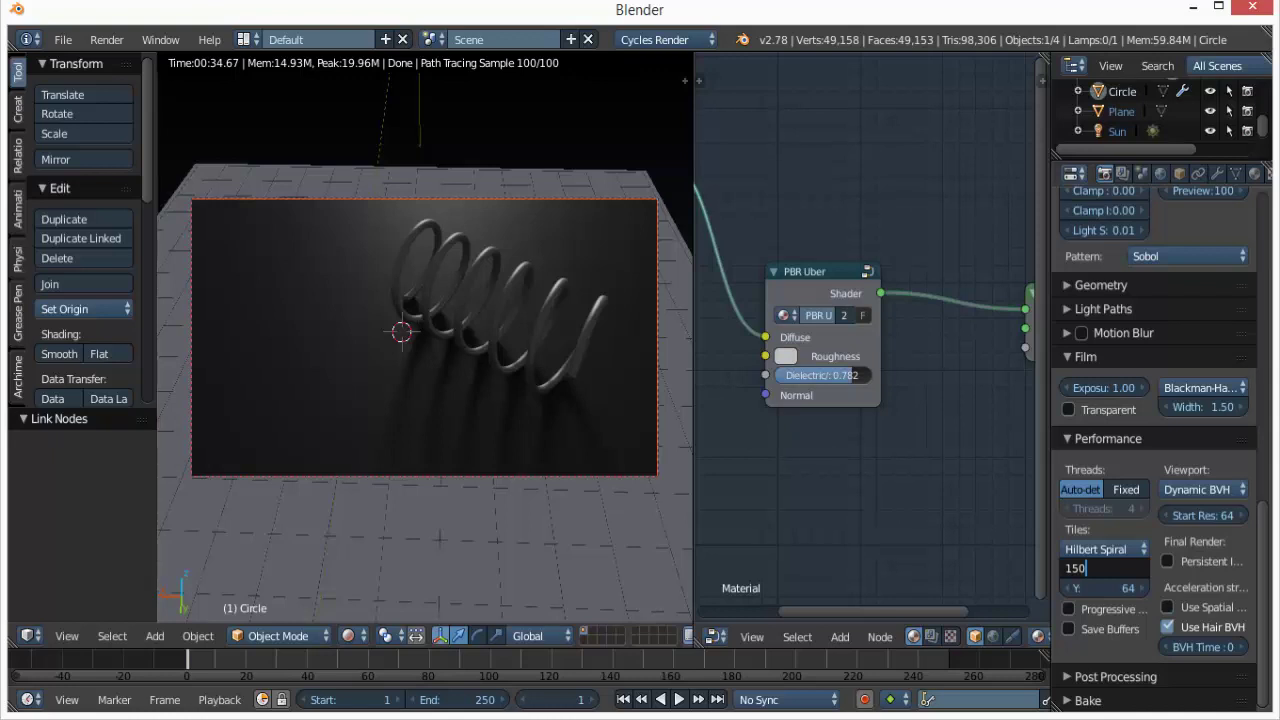
key("Return")
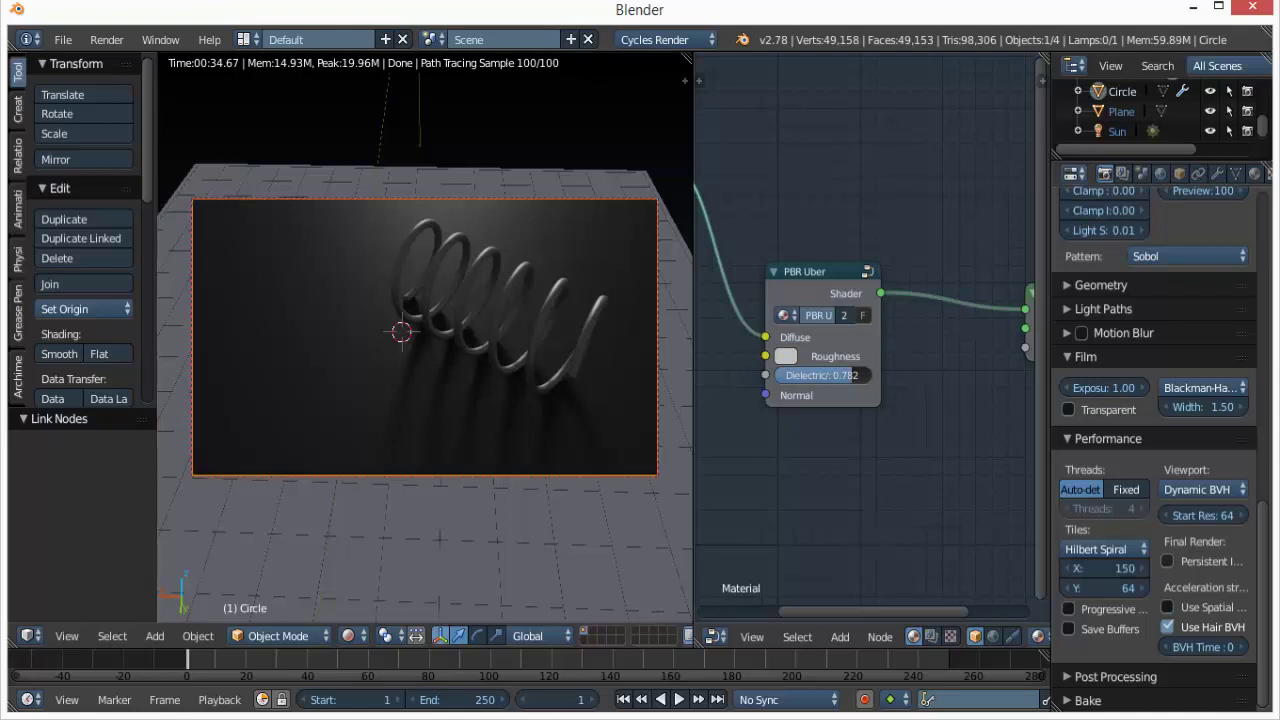
left_click(1100, 588)
type("150")
key("Return")
scroll(1100, 560, "up", 6)
scroll(1155, 450, "down", 6)
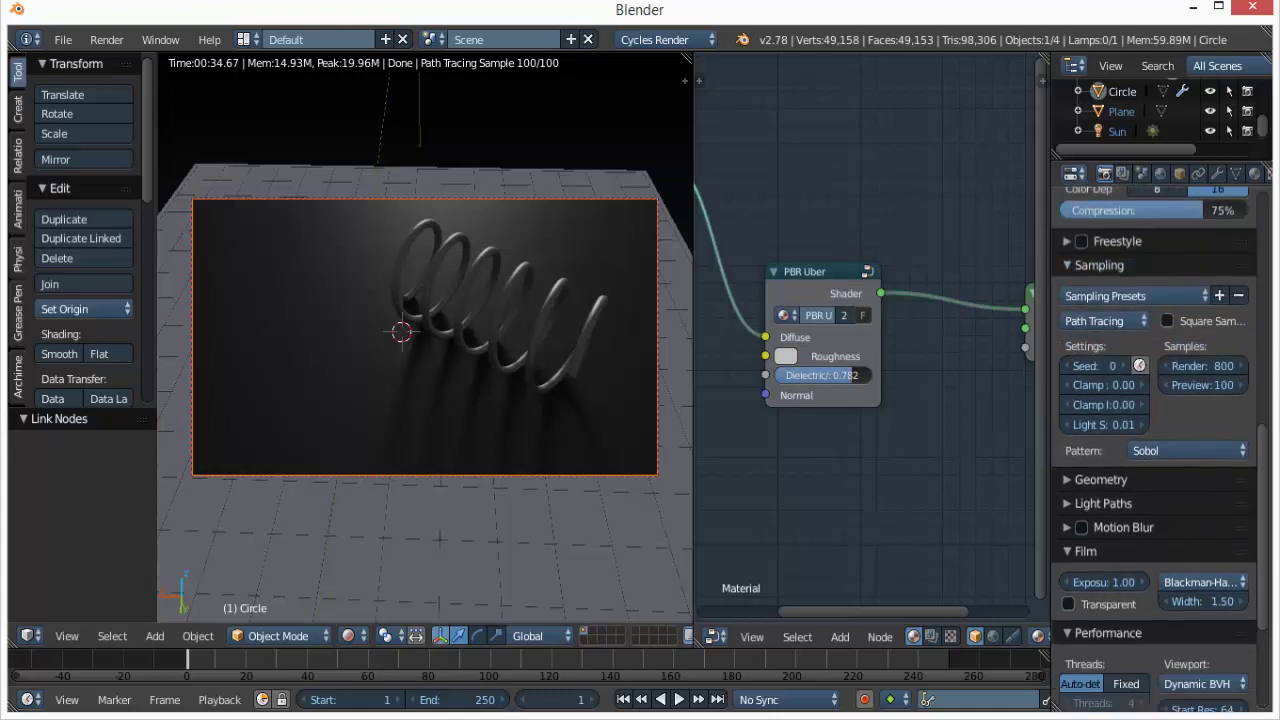
scroll(1155, 450, "up", 10)
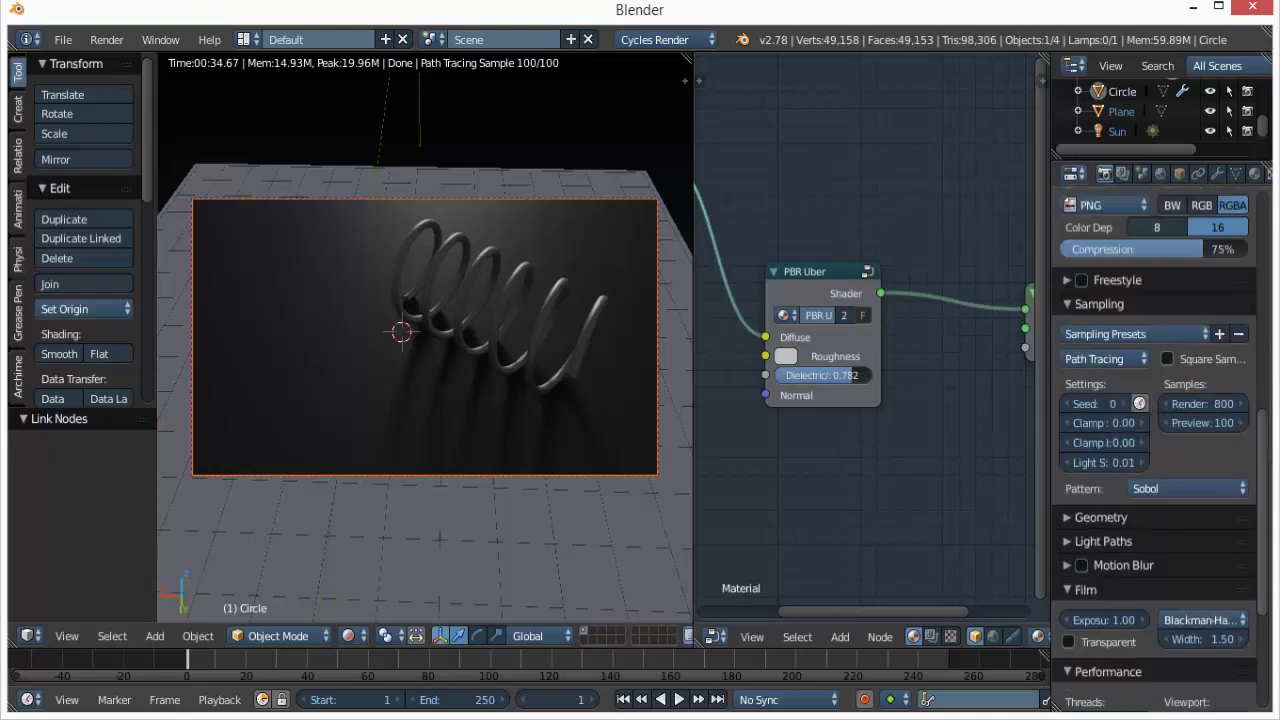
scroll(1155, 450, "up", 12)
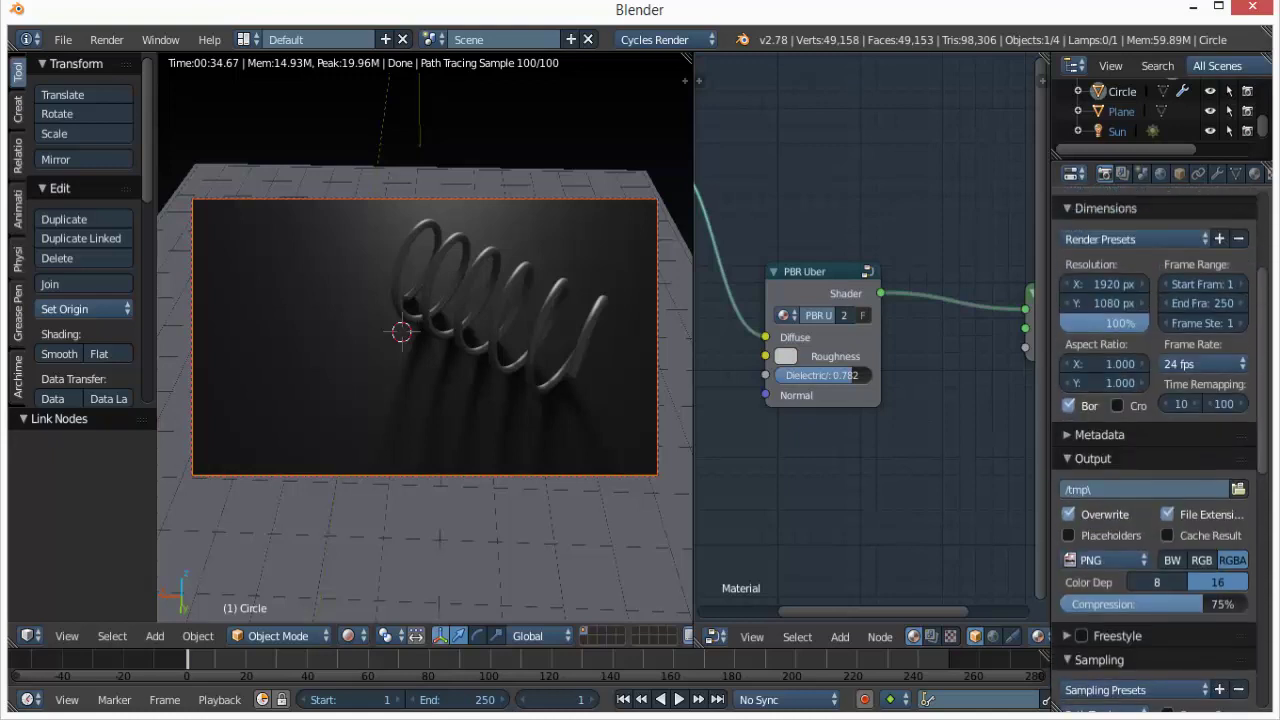
Set the maximum light path bounces to 8 in the Cycles render settings.
scroll(1155, 450, "down", 6)
scroll(1155, 450, "down", 7)
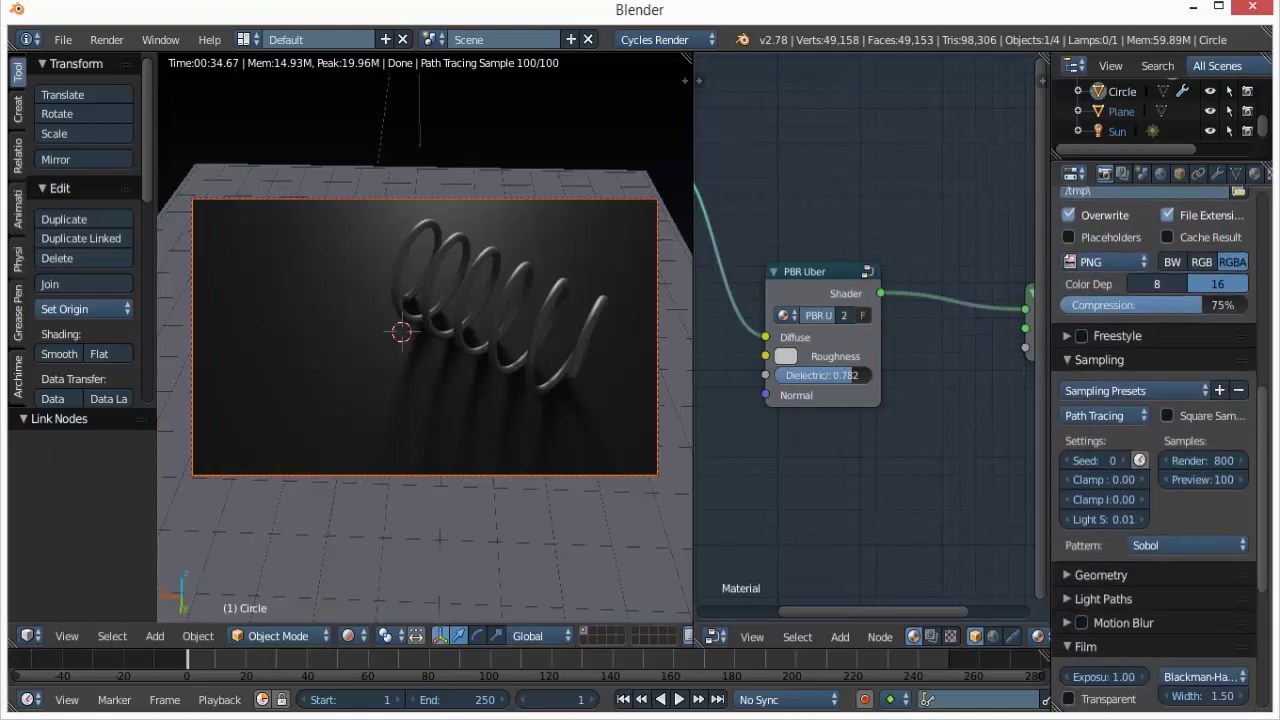
left_click(1100, 506)
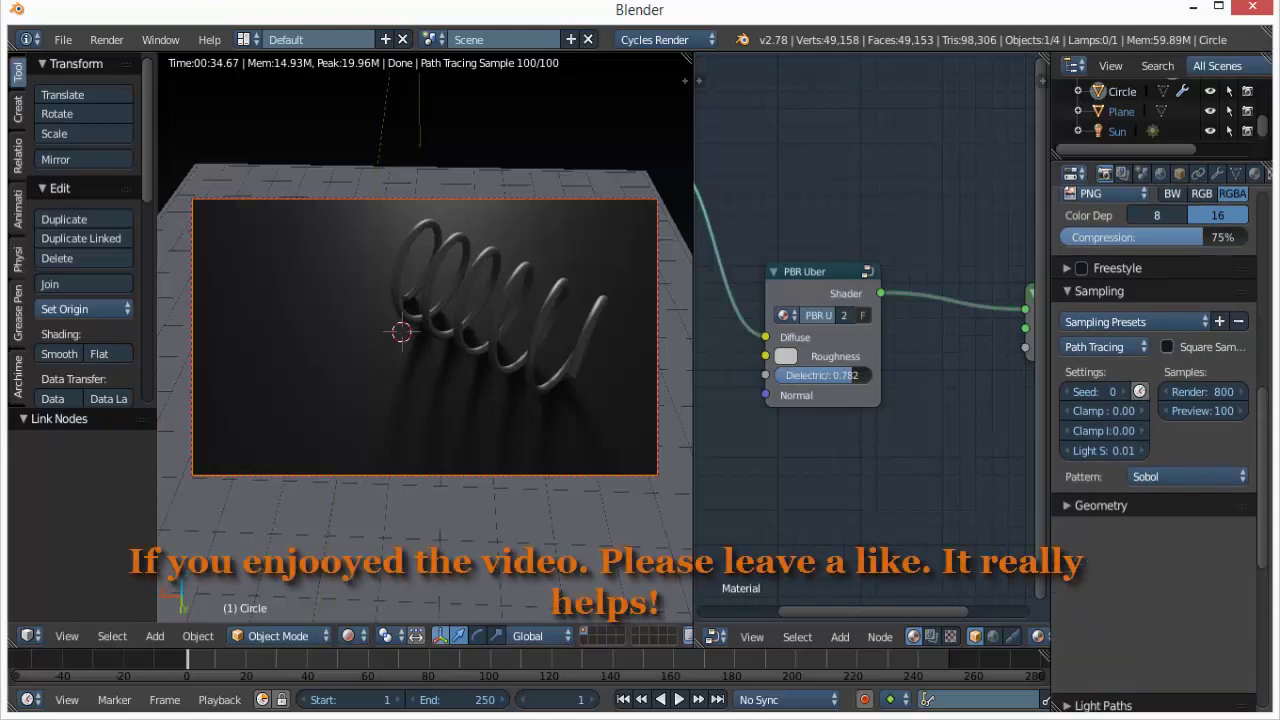
left_click(1203, 605)
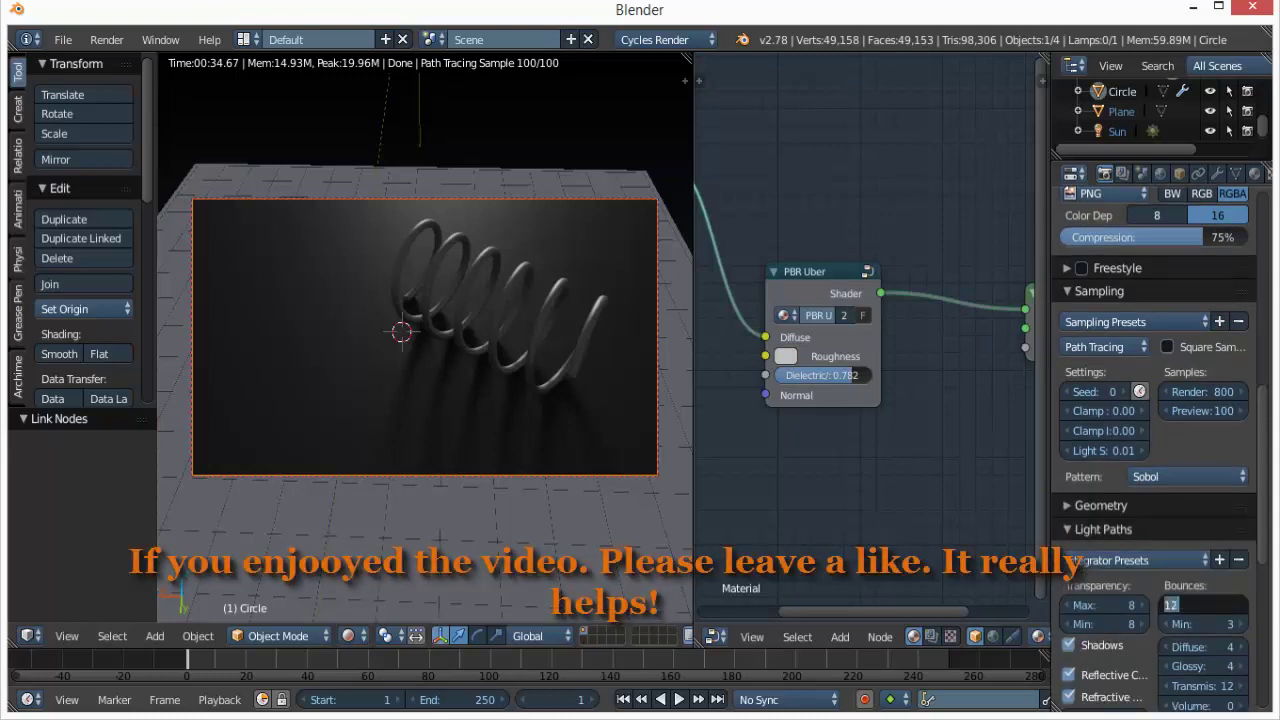
type("8")
key("Return")
left_click(1103, 529)
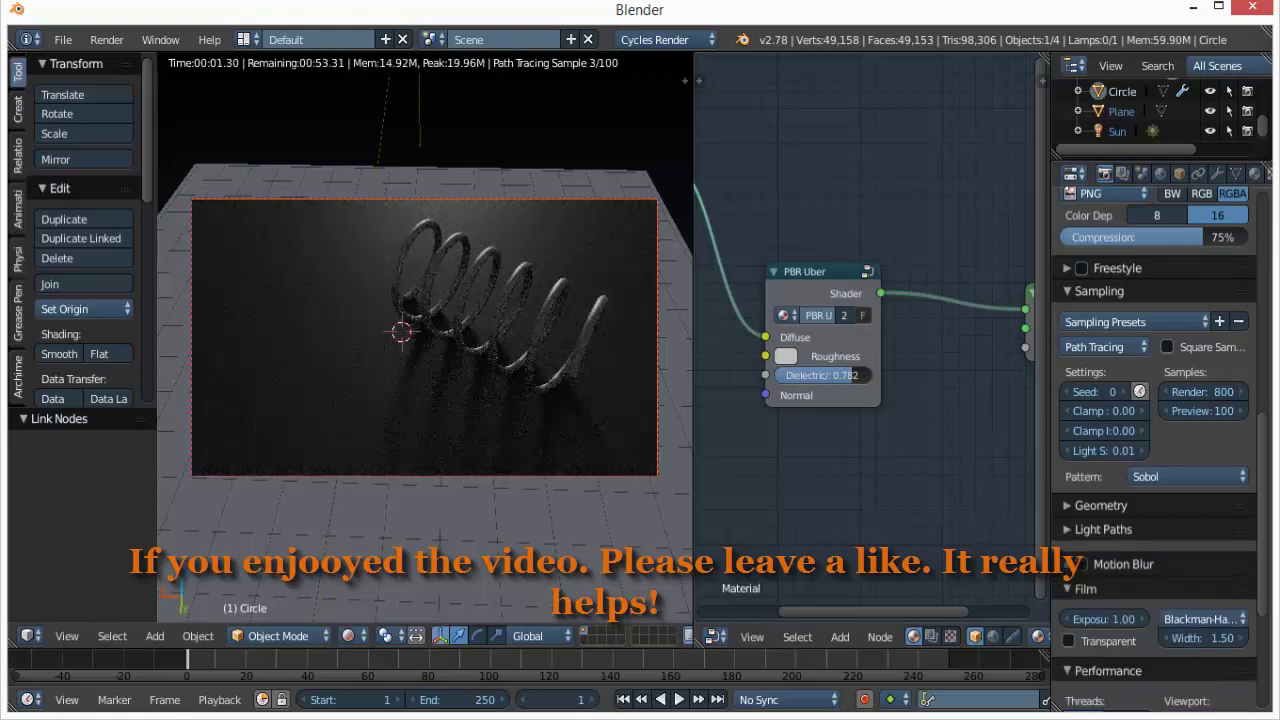
Start the final Cycles render of the spring scene as a still image.
scroll(1155, 450, "up", 15)
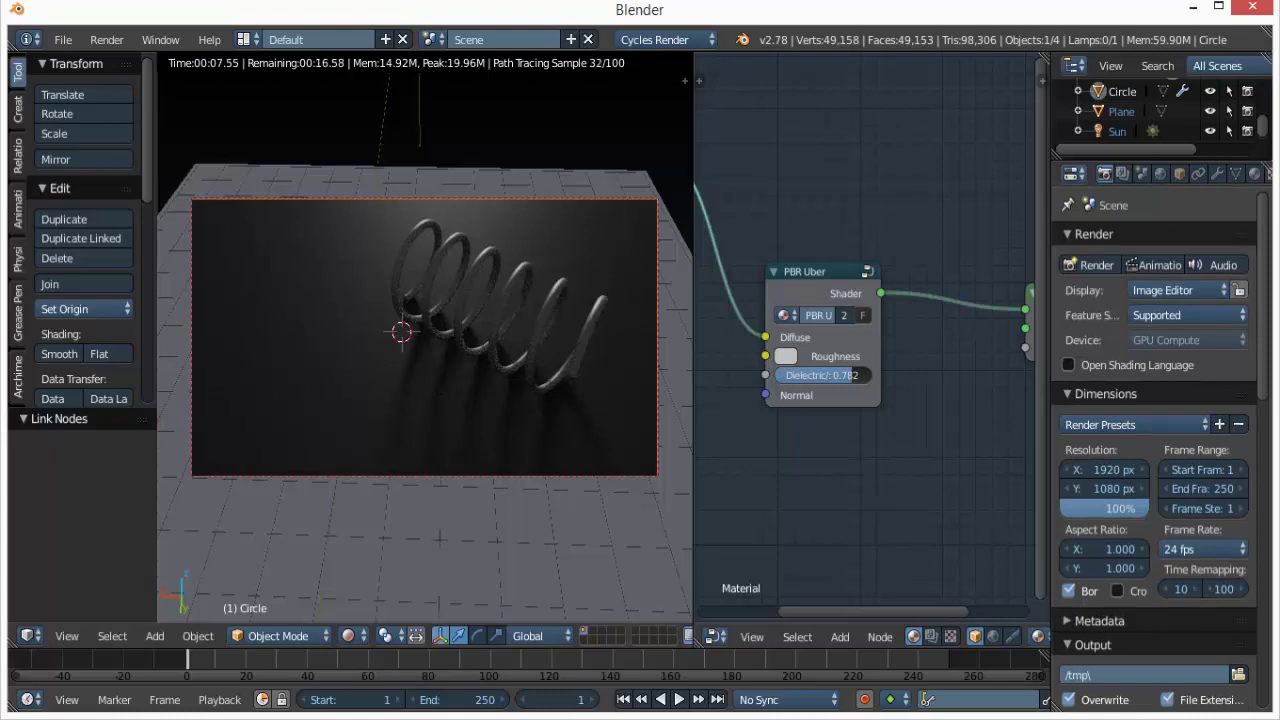
scroll(1155, 450, "down", 3)
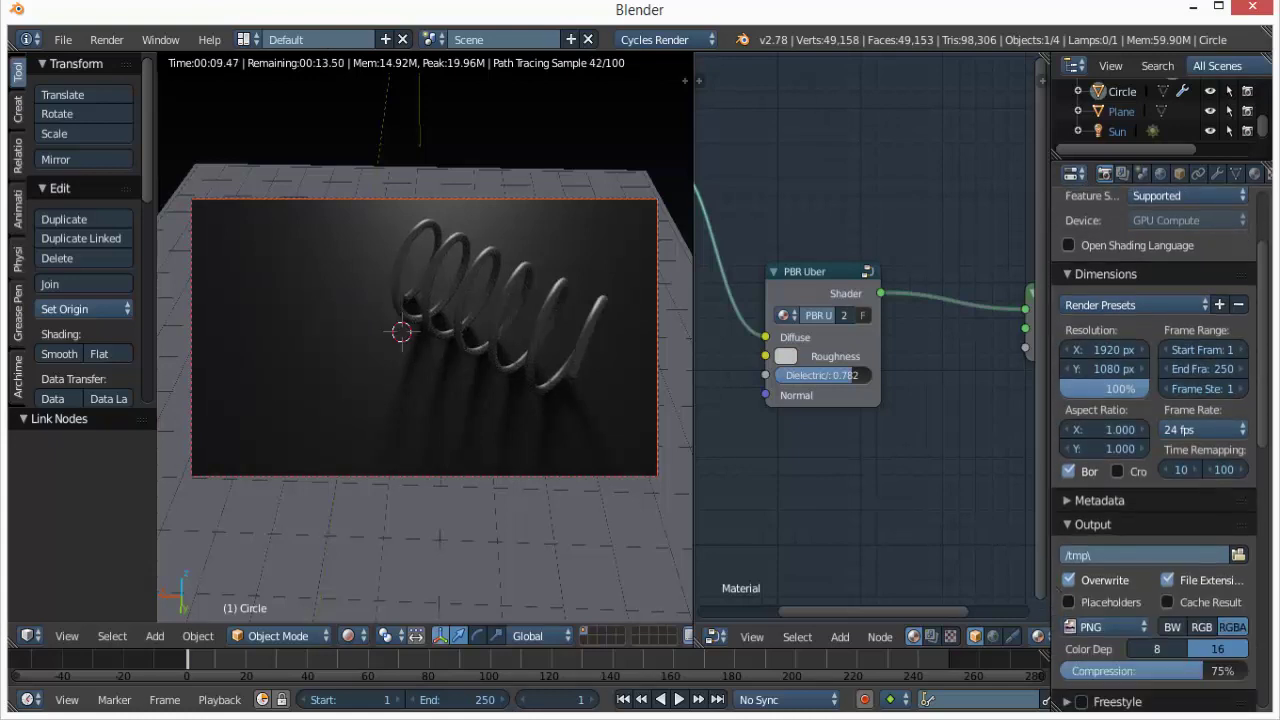
scroll(1155, 450, "down", 1)
scroll(1155, 450, "up", 4)
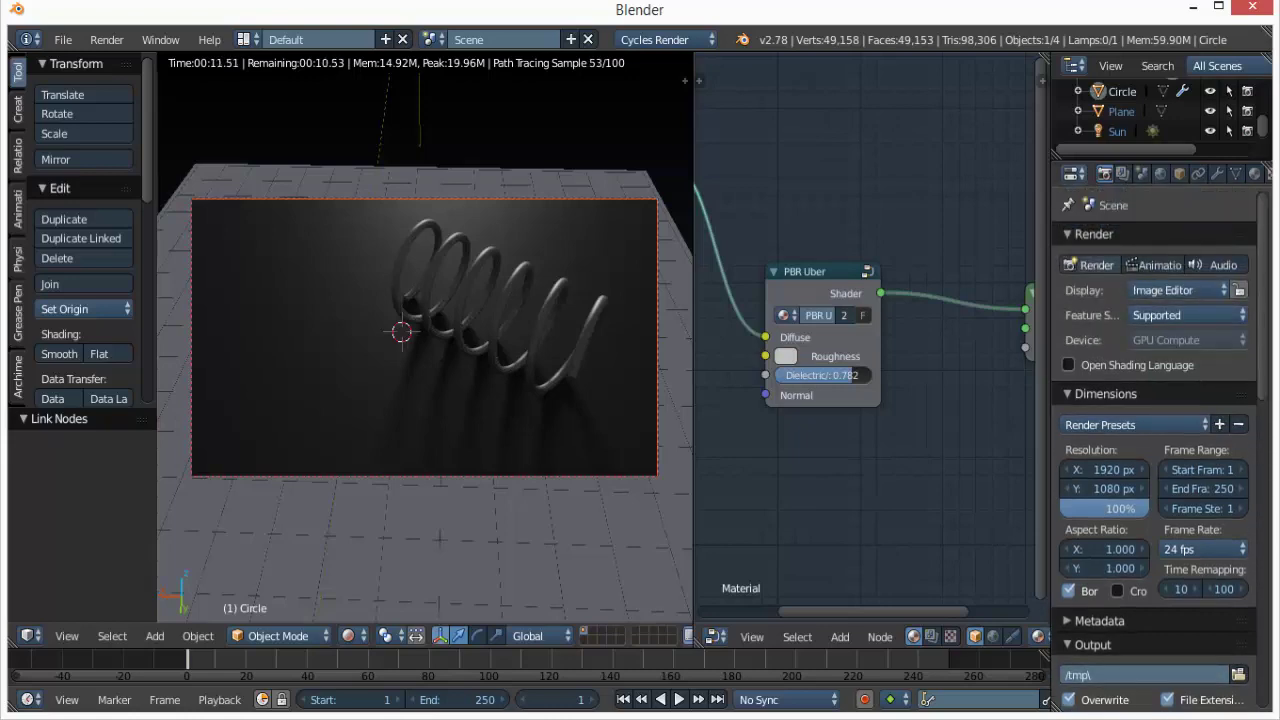
left_click(1092, 265)
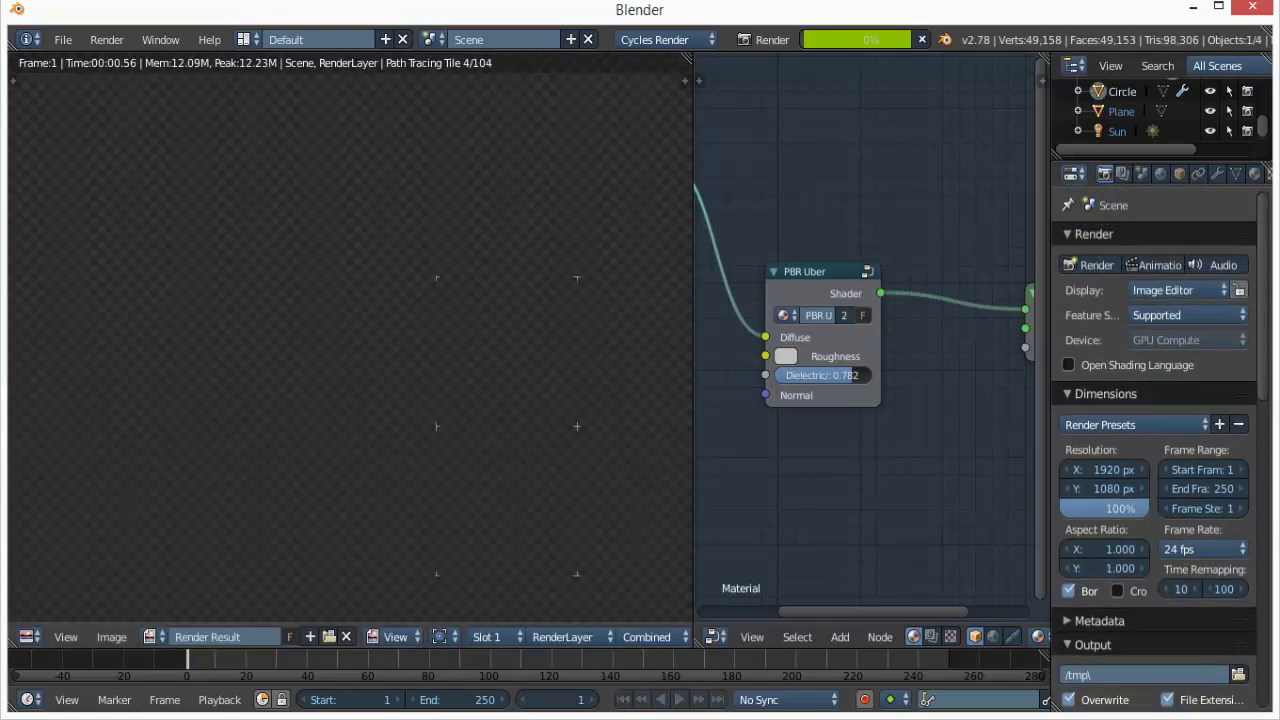
Expand the render result view over the node editor area and fit the whole image in it.
left_click_drag(687, 60, 755, 75)
scroll(529, 340, "down", 5)
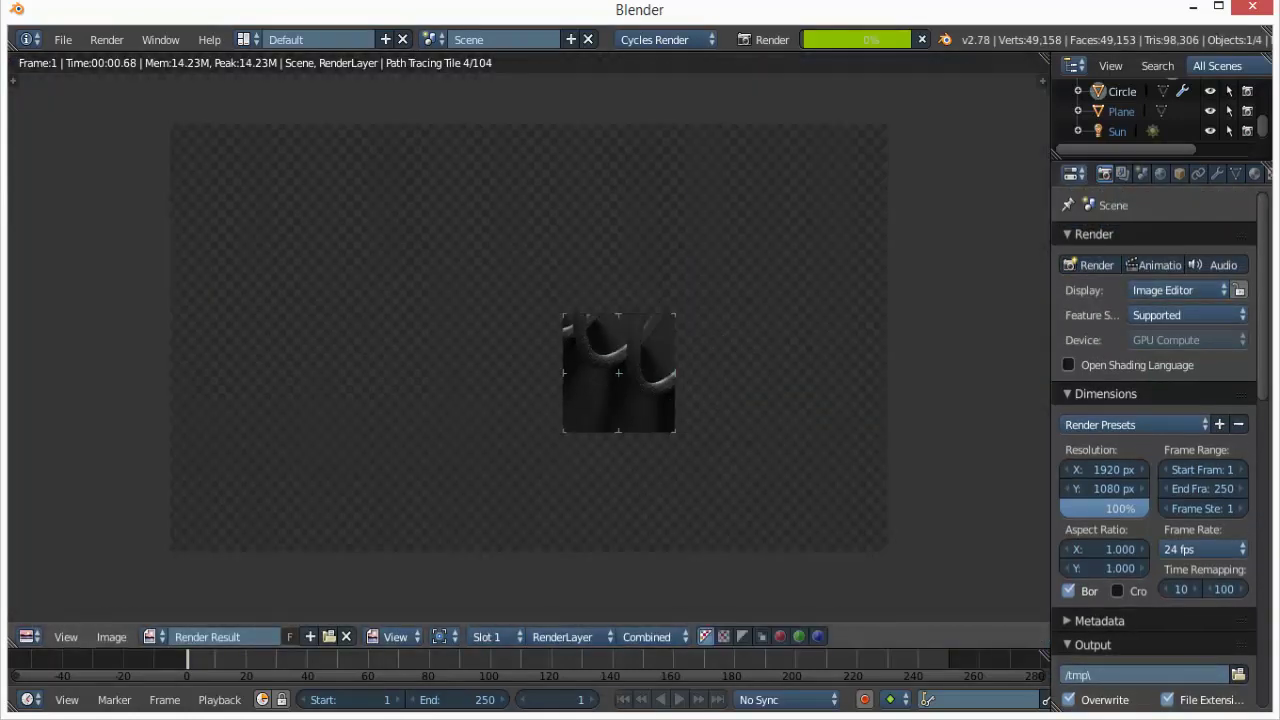
scroll(529, 340, "up", 1)
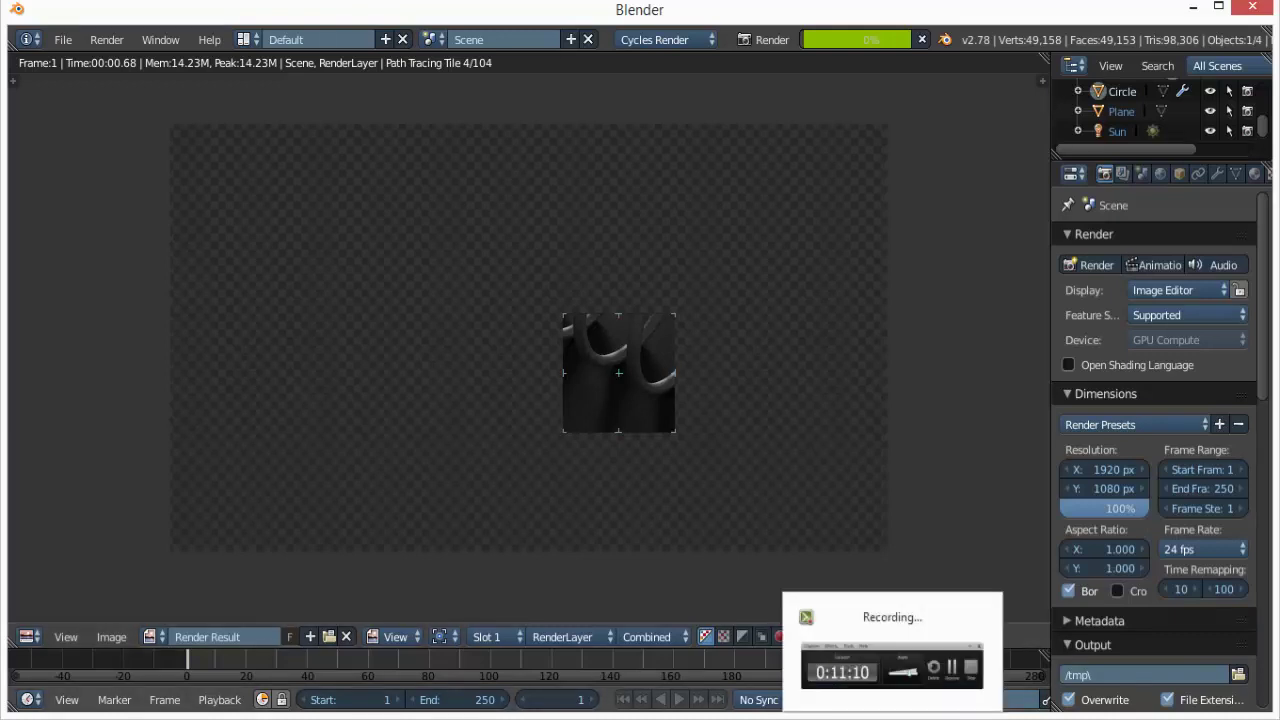
left_click(893, 719)
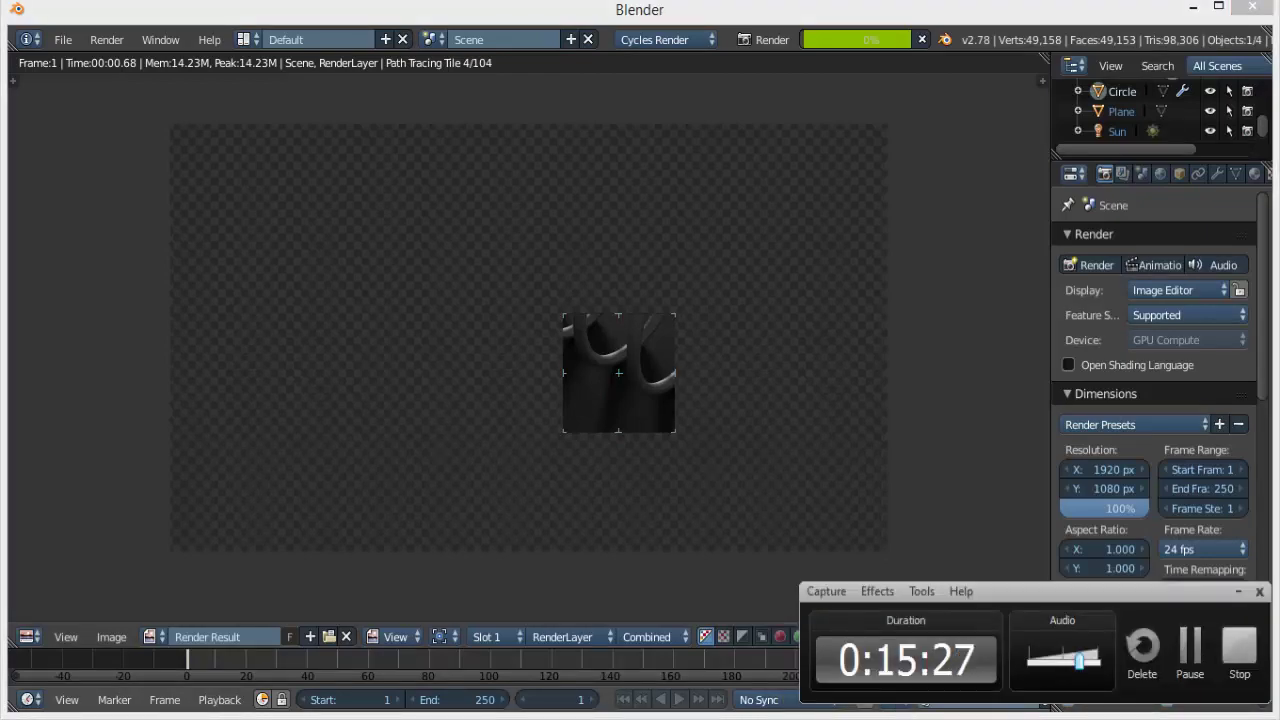